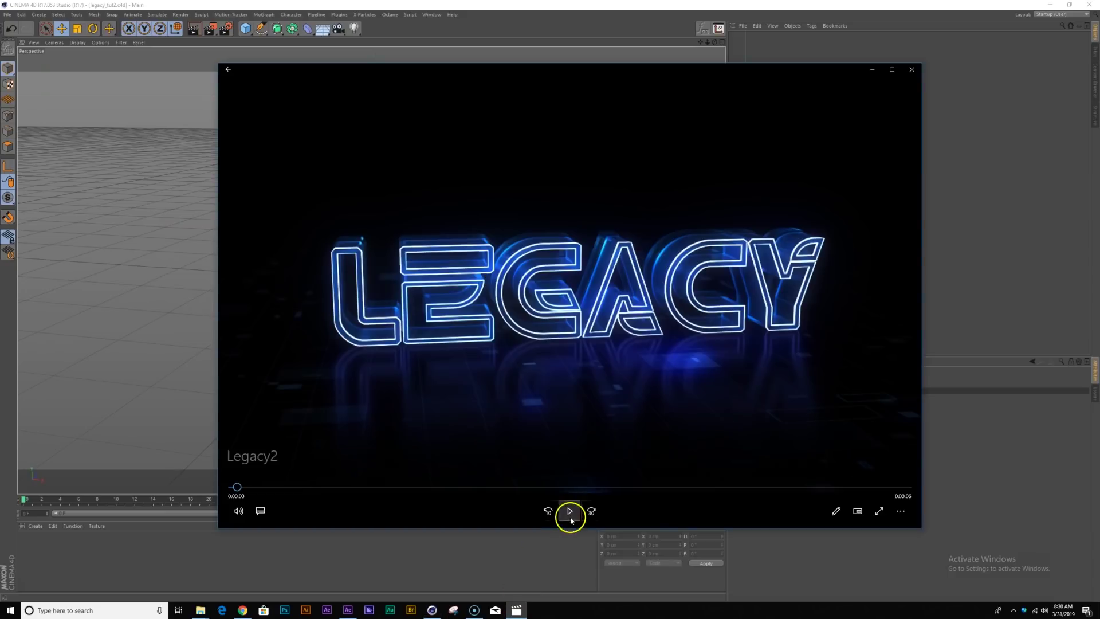
Play the finished Legacy2 preview clip and switch to the empty Cinema 4D scene.
{"action": "left_click", "coordinate": [569, 511]}
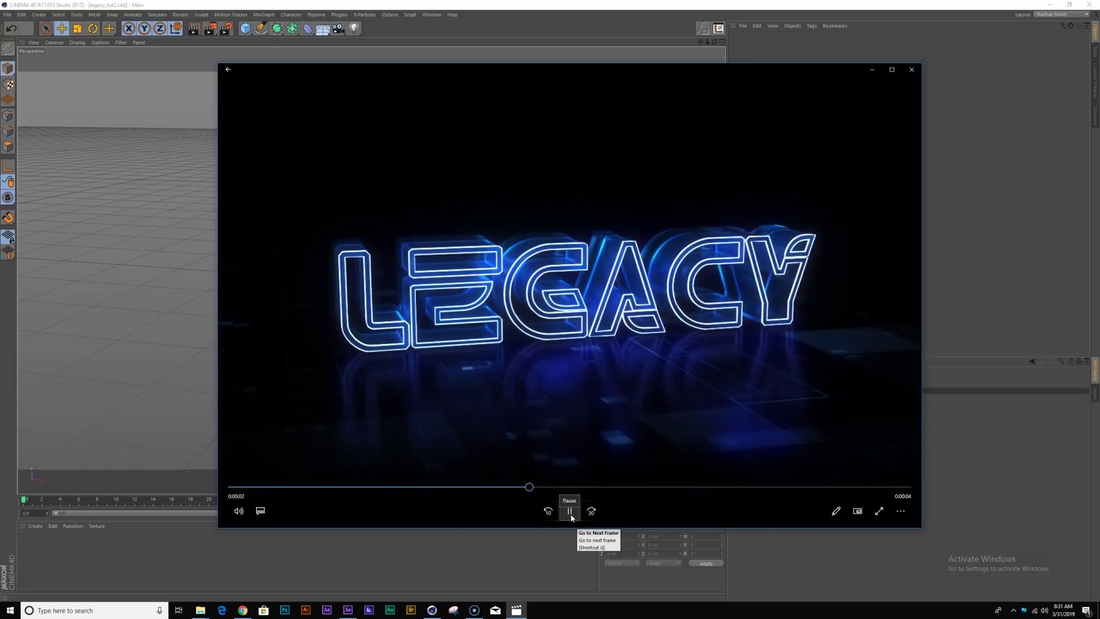
{"action": "left_click", "coordinate": [137, 345]}
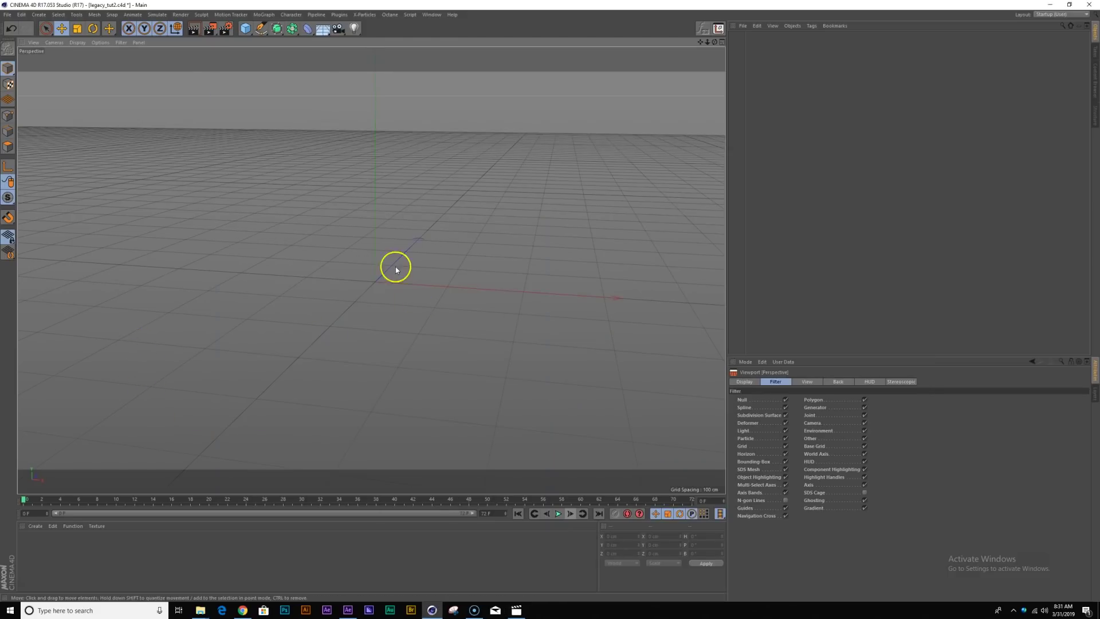
Add a Text spline reading "legacy" and set its alignment to Middle.
{"action": "left_click_drag", "start_coordinate": [334, 281], "coordinate": [363, 297], "text": "alt"}
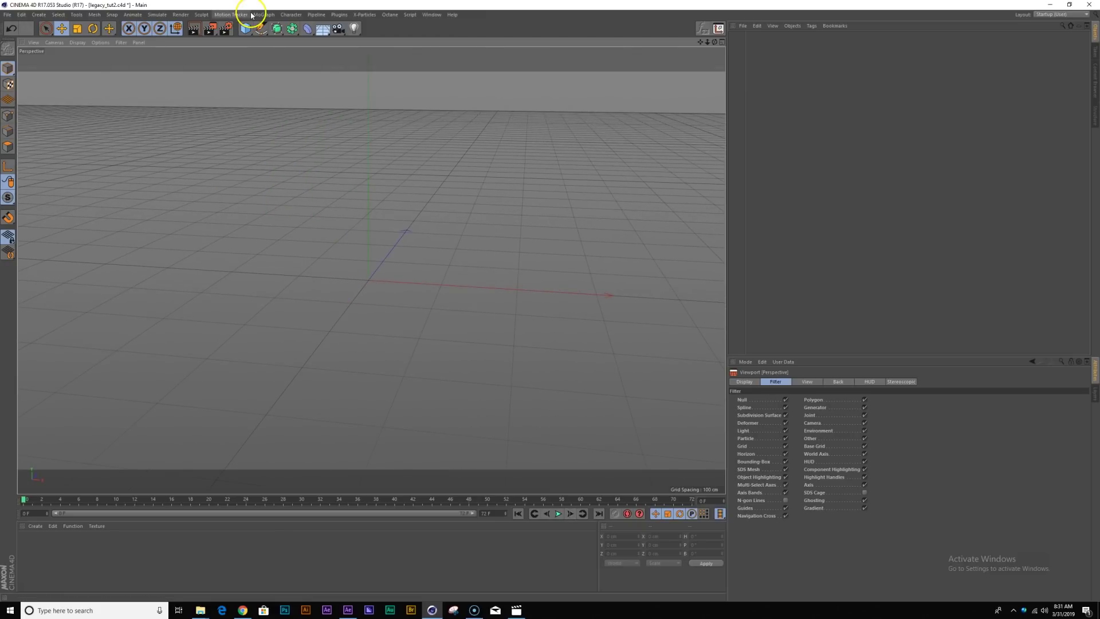
{"action": "left_click_drag", "start_coordinate": [262, 29], "coordinate": [401, 53]}
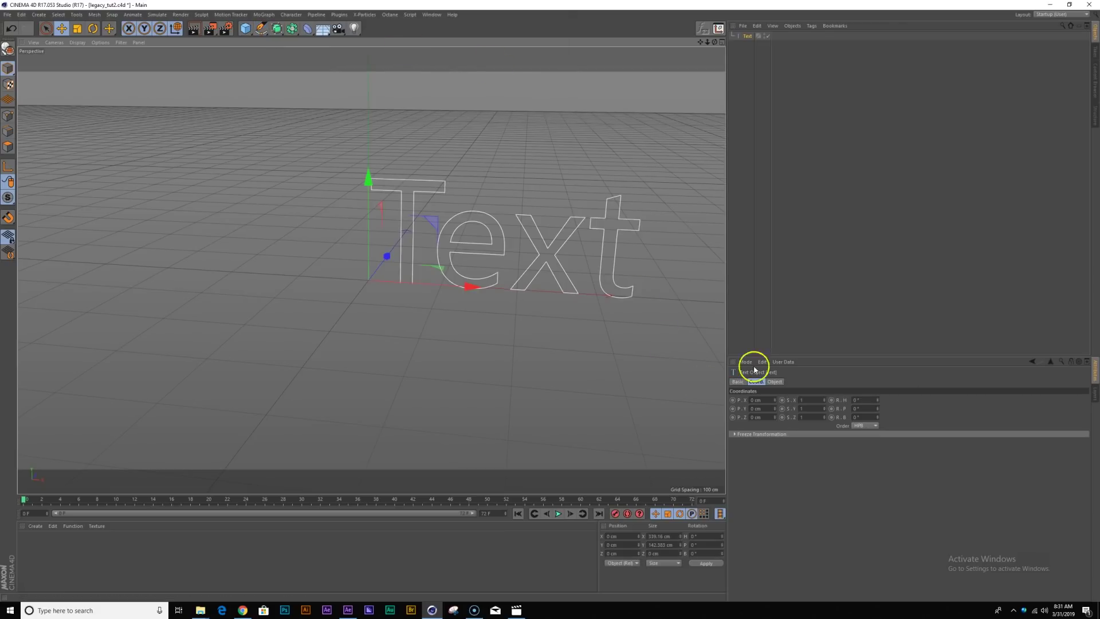
{"action": "left_click", "coordinate": [775, 382]}
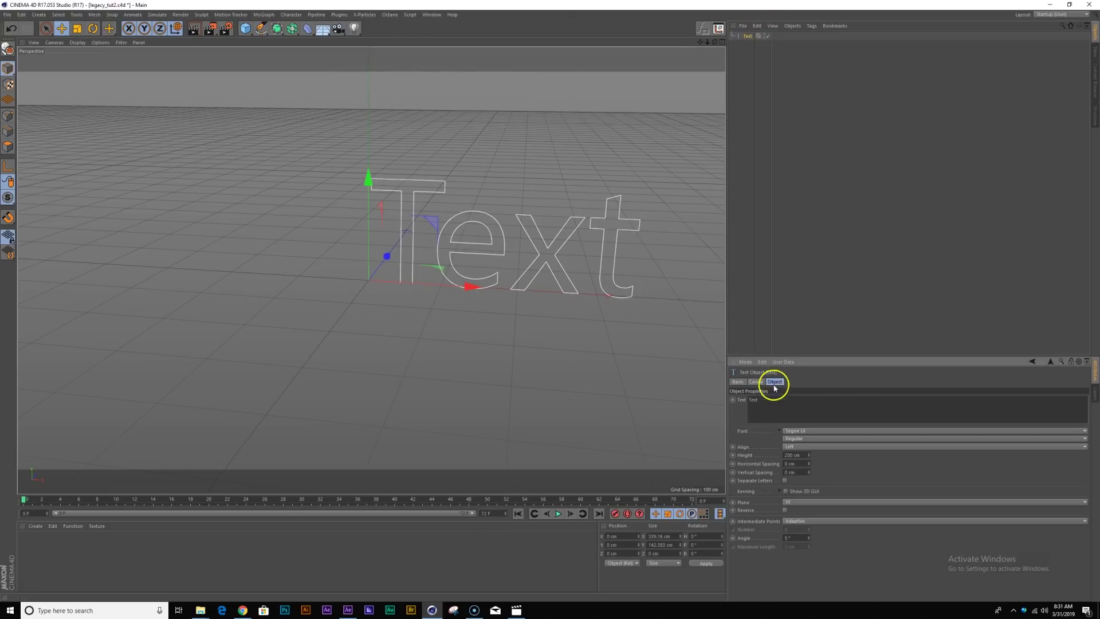
{"action": "double_click", "coordinate": [773, 400]}
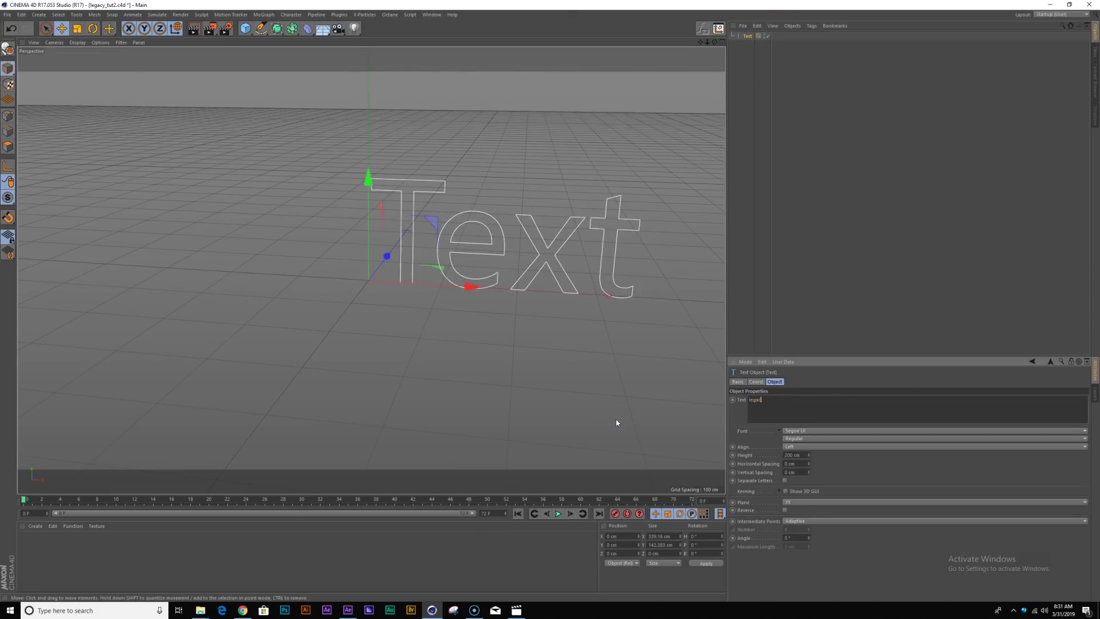
{"action": "left_click", "coordinate": [748, 40]}
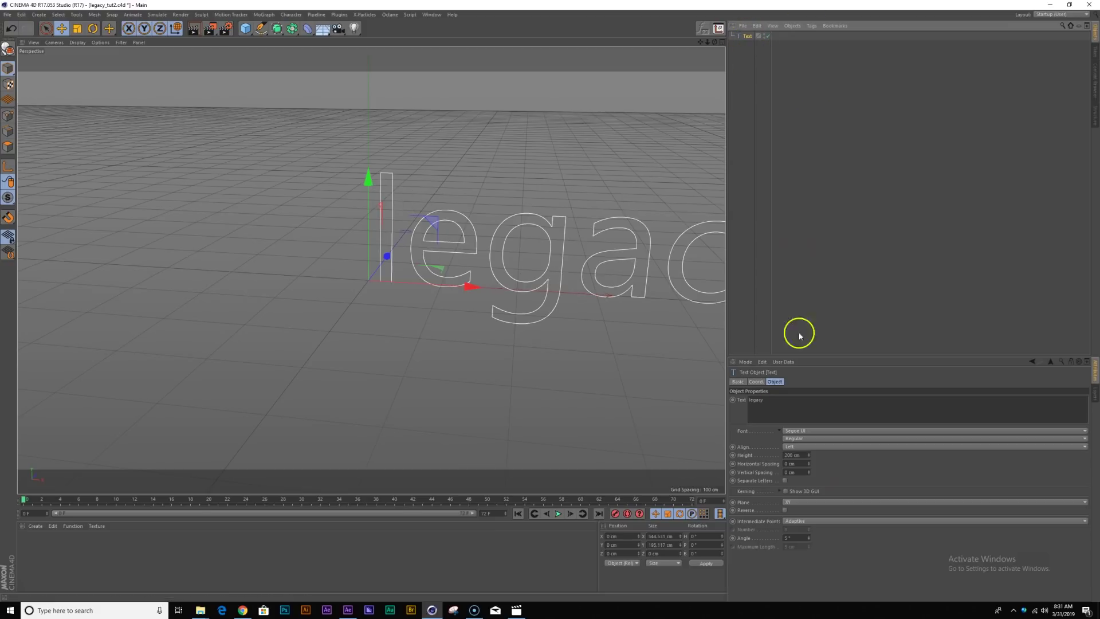
{"action": "left_click", "coordinate": [823, 446]}
{"action": "left_click", "coordinate": [820, 469]}
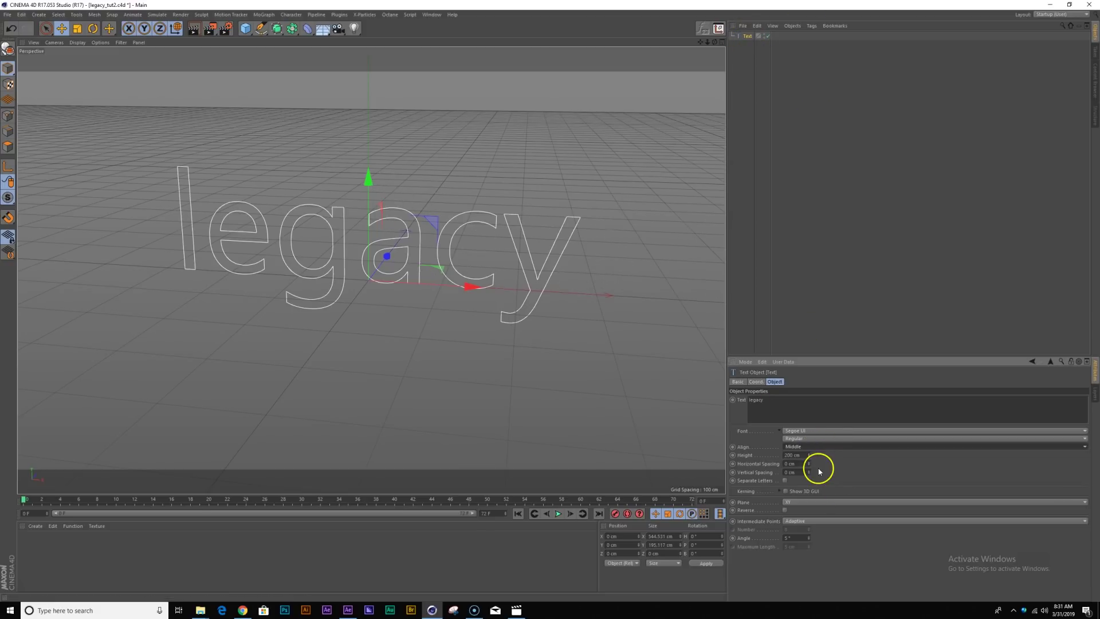
Change the font of the legacy text to TR2N.
{"action": "left_click", "coordinate": [811, 431]}
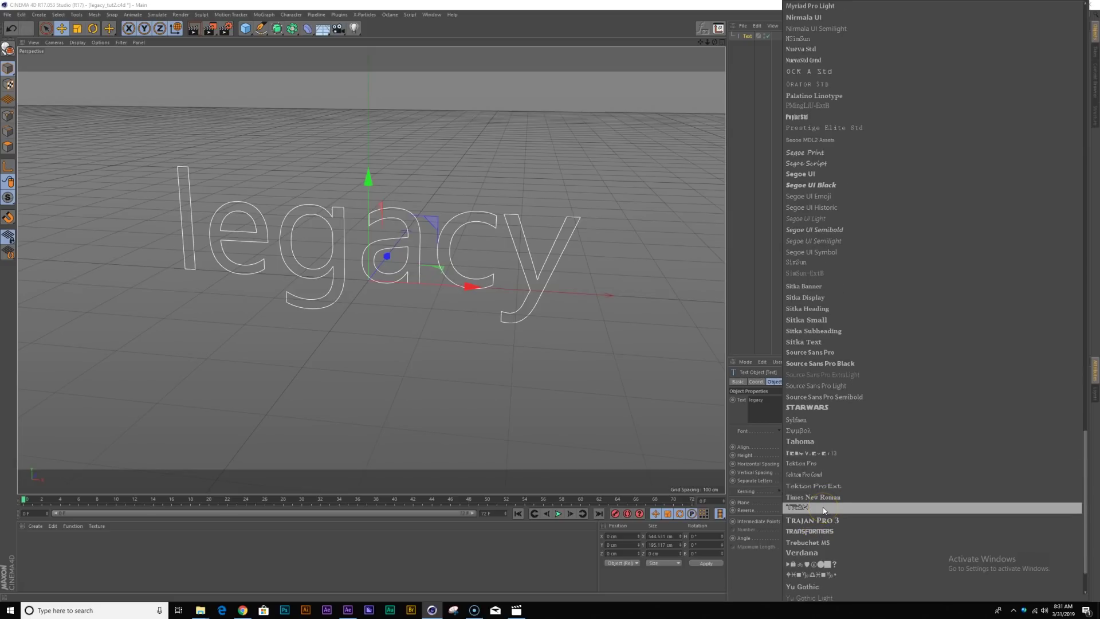
{"action": "scroll", "coordinate": [825, 498], "scroll_direction": "down", "scroll_amount": 2}
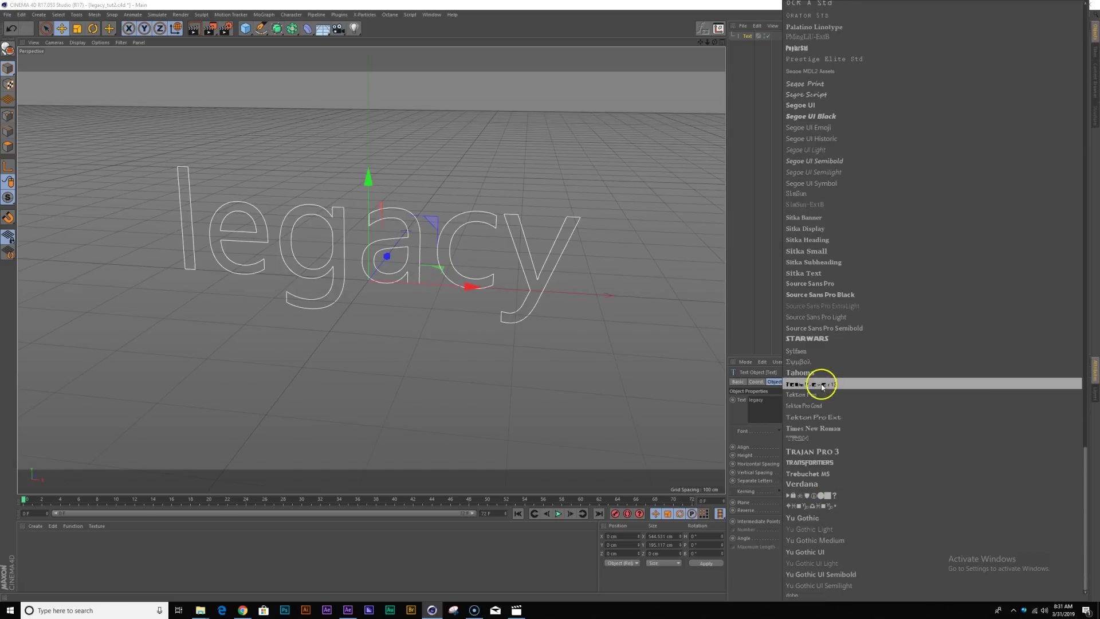
{"action": "left_click", "coordinate": [831, 439]}
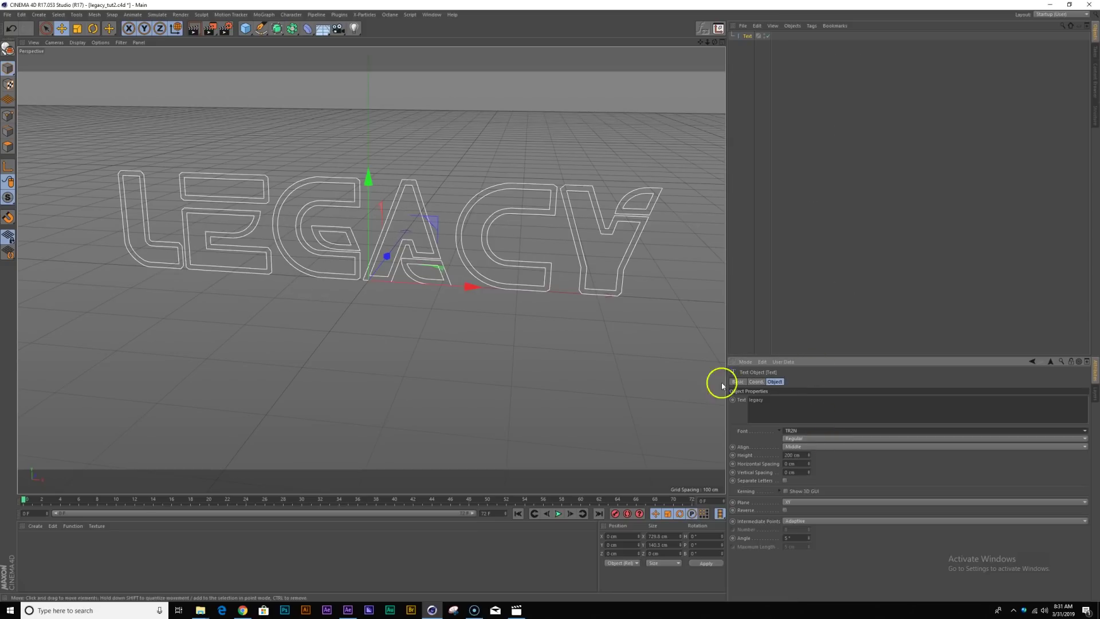
Switch to Chrome and search the web for "tr2n font".
{"action": "left_click", "coordinate": [243, 611]}
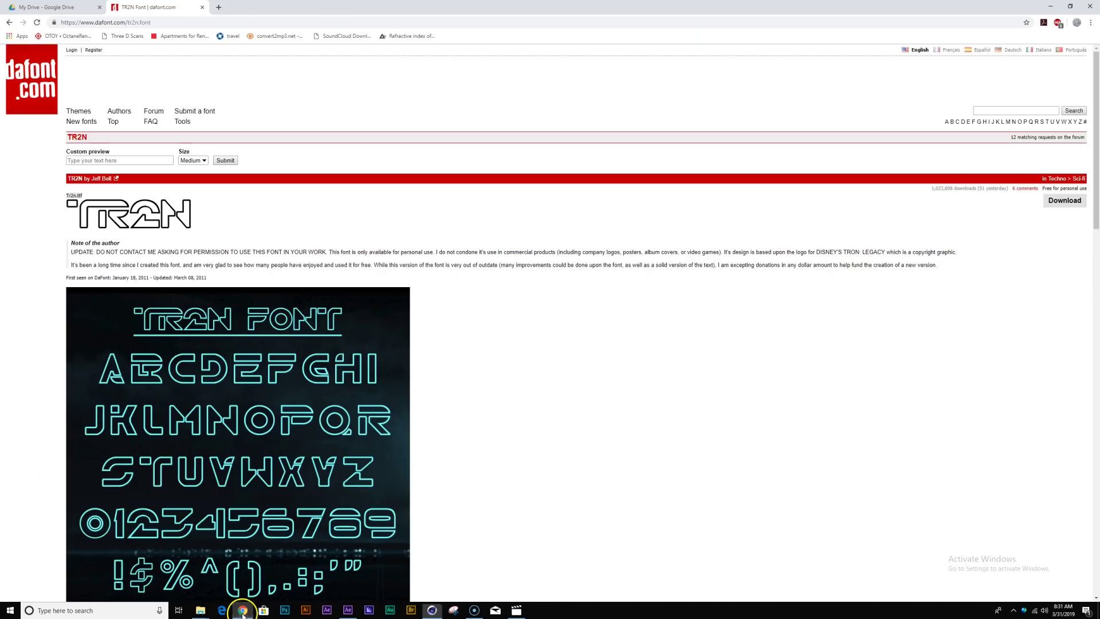
{"action": "left_click", "coordinate": [217, 22]}
{"action": "type", "text": "tr2"}
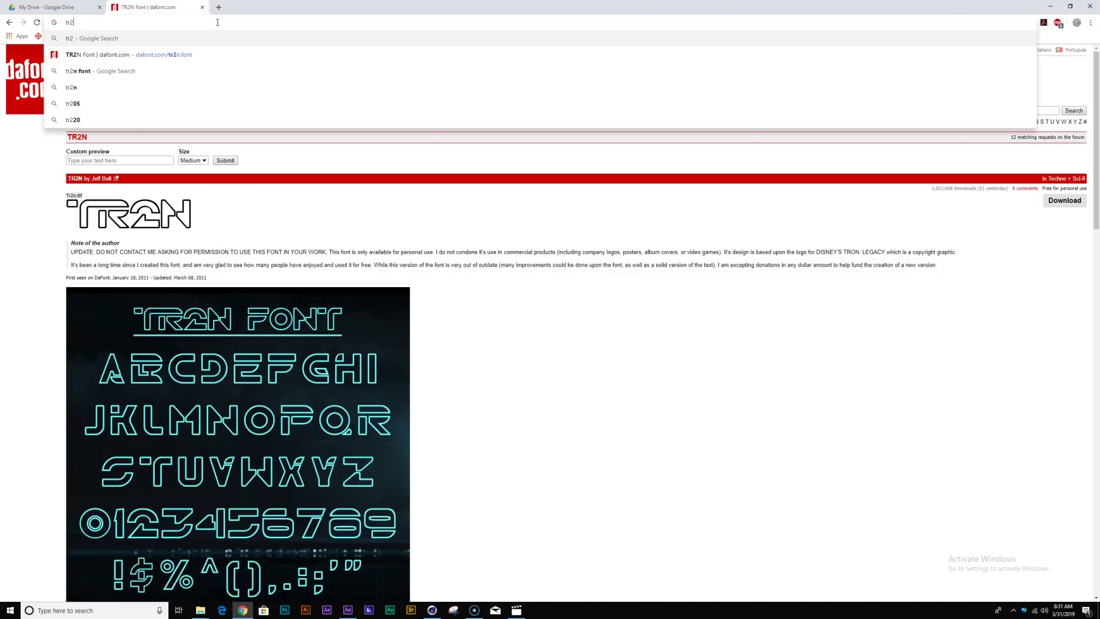
{"action": "type", "text": "n font"}
{"action": "key", "text": "Return"}
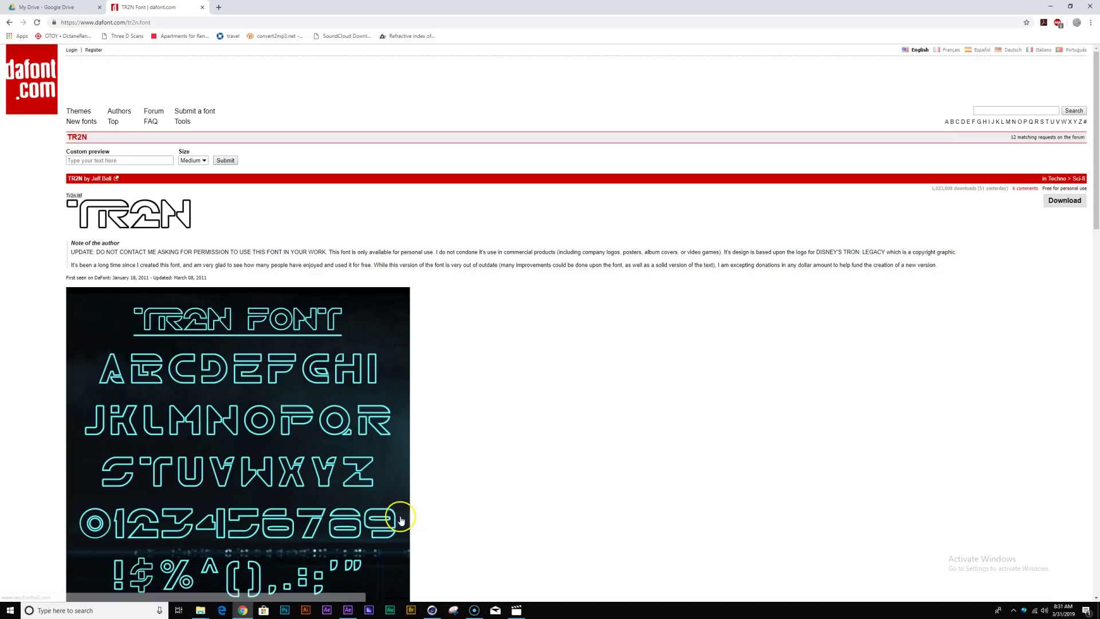
Return to Cinema 4D and put the legacy text spline inside a new Extrude object.
{"action": "left_click", "coordinate": [434, 610]}
{"action": "middle_click_drag", "start_coordinate": [386, 278], "coordinate": [411, 307], "text": "alt"}
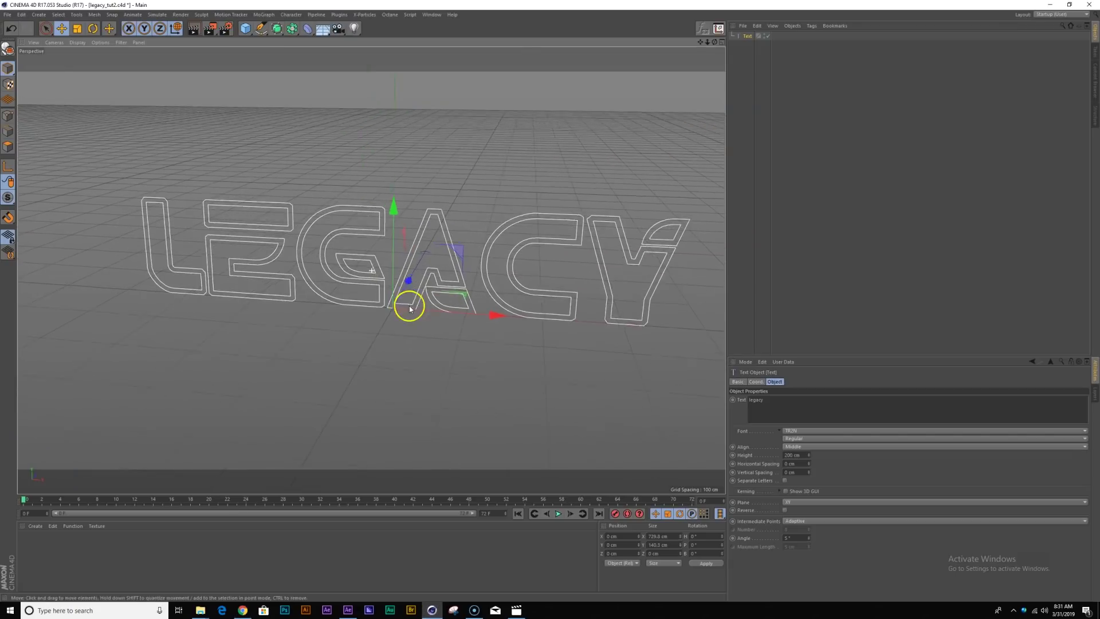
{"action": "left_click_drag", "start_coordinate": [410, 308], "coordinate": [474, 305], "text": "alt"}
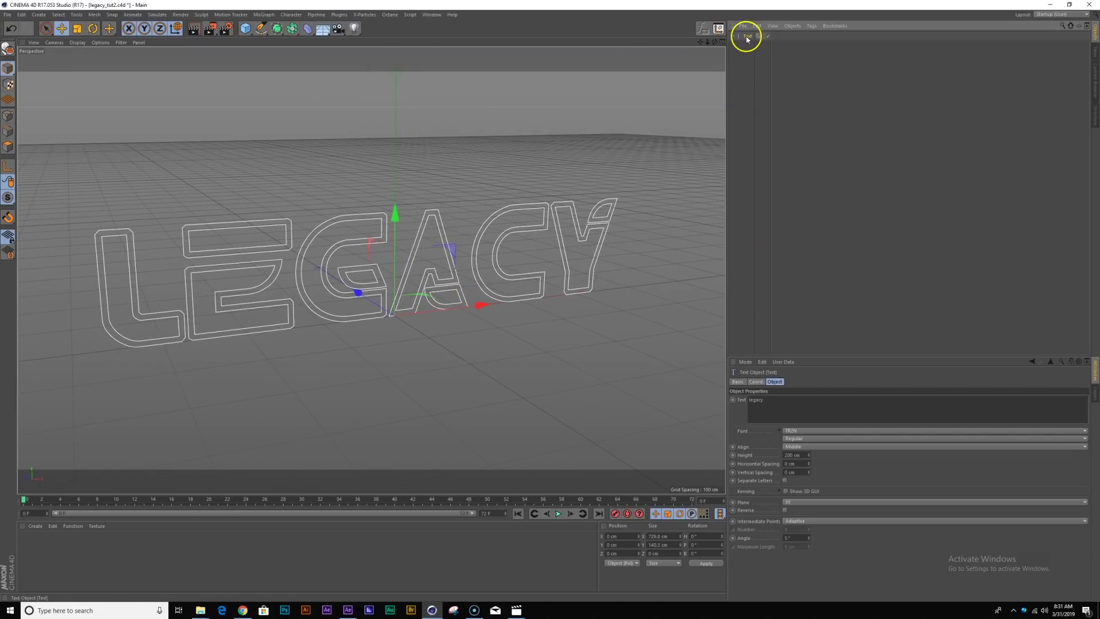
{"action": "left_click", "coordinate": [277, 30]}
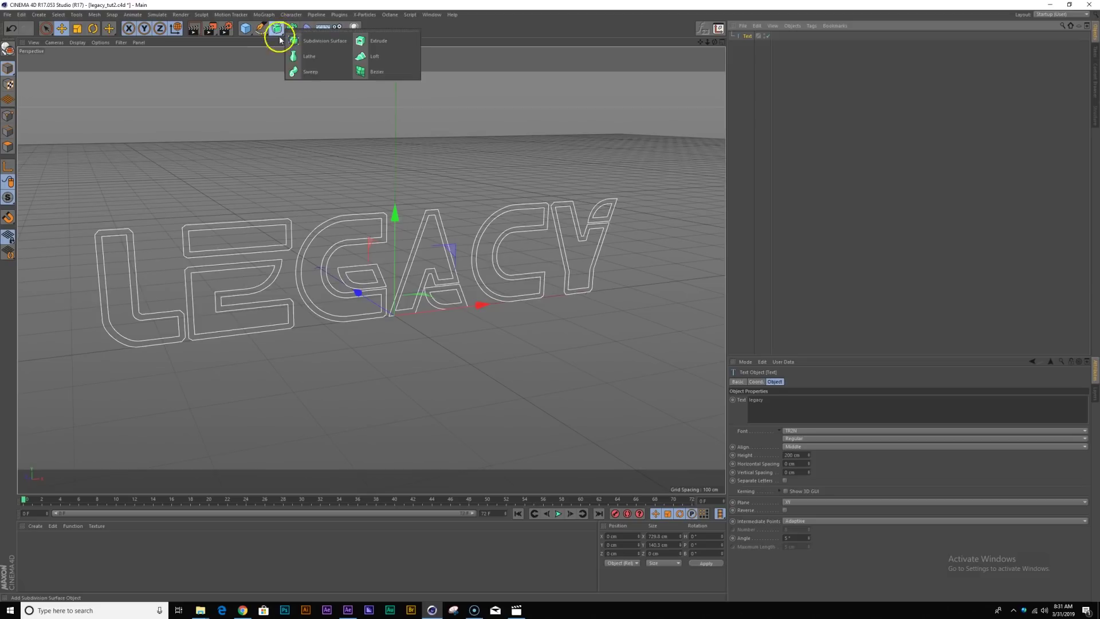
{"action": "left_click", "coordinate": [379, 41], "text": "alt"}
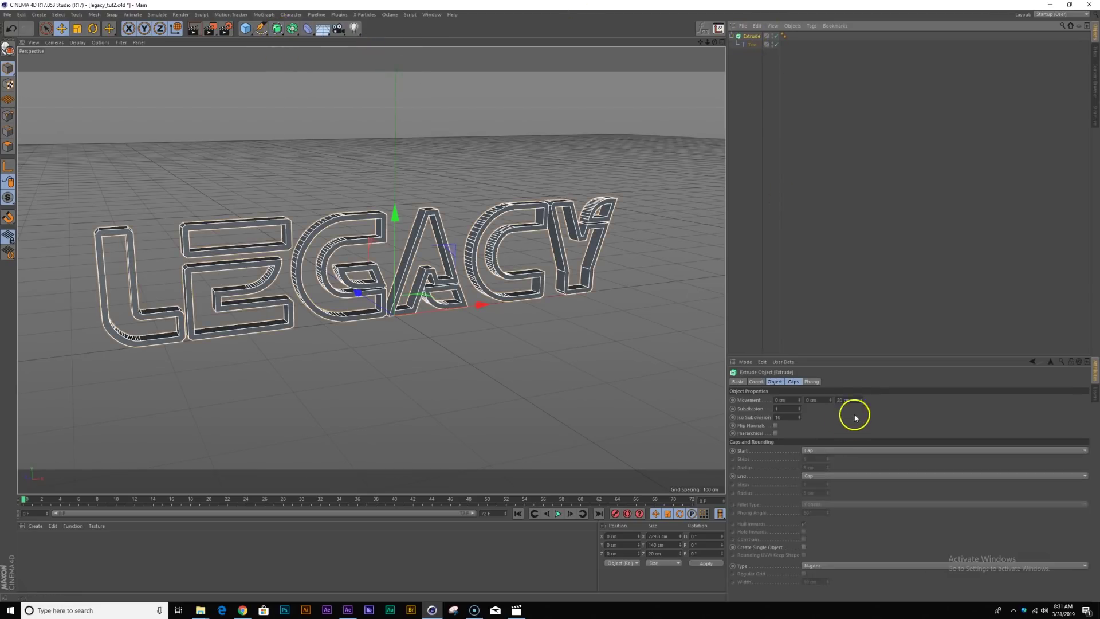
Set the letters' extrusion depth to 164 cm and place a duplicate extrusion with a 100 cm depth behind it.
{"action": "left_click_drag", "start_coordinate": [862, 403], "coordinate": [862, 400]}
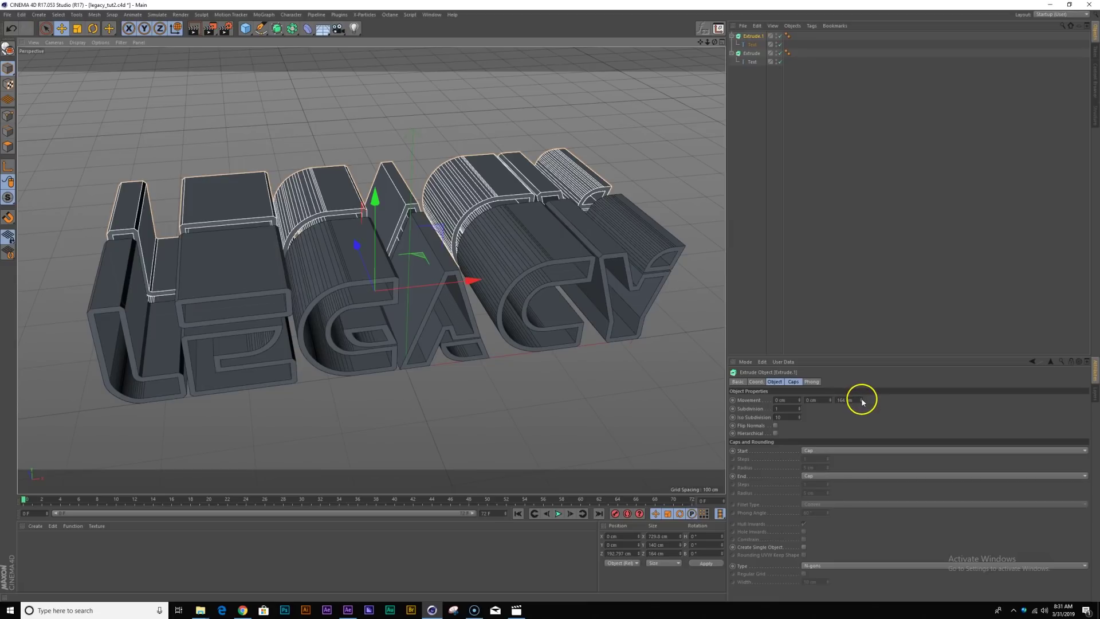
{"action": "left_click_drag", "start_coordinate": [863, 401], "coordinate": [862, 399]}
Give the rear extrusion a Fillet Cap at its start and set the fillet type to 1 Step.
{"action": "scroll", "coordinate": [449, 302], "scroll_direction": "up", "scroll_amount": 2}
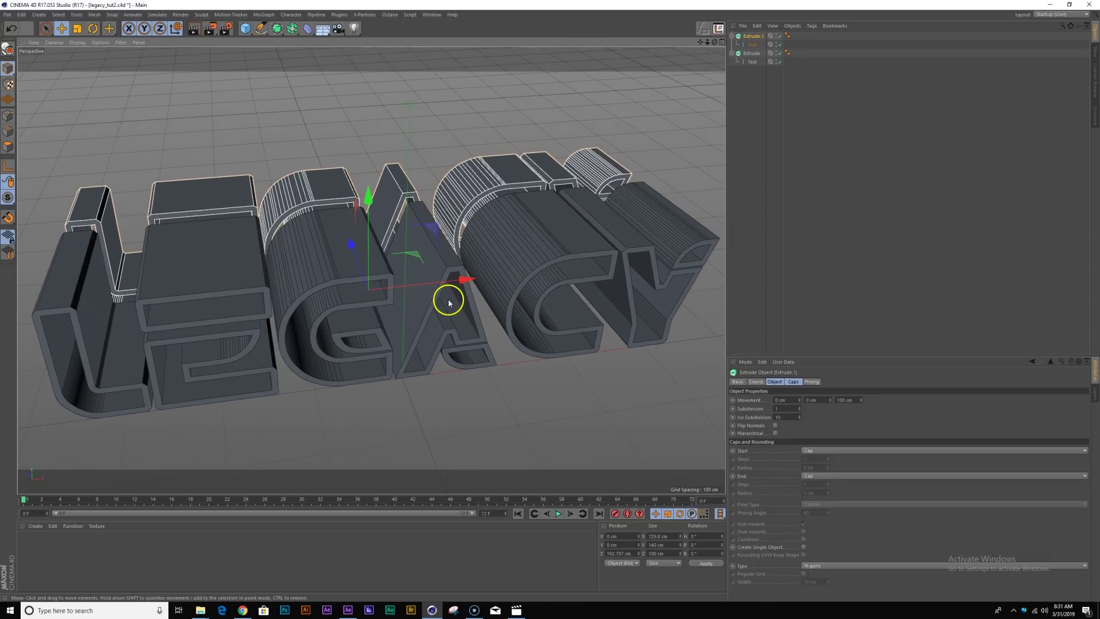
{"action": "scroll", "coordinate": [380, 290], "scroll_direction": "up", "scroll_amount": 3}
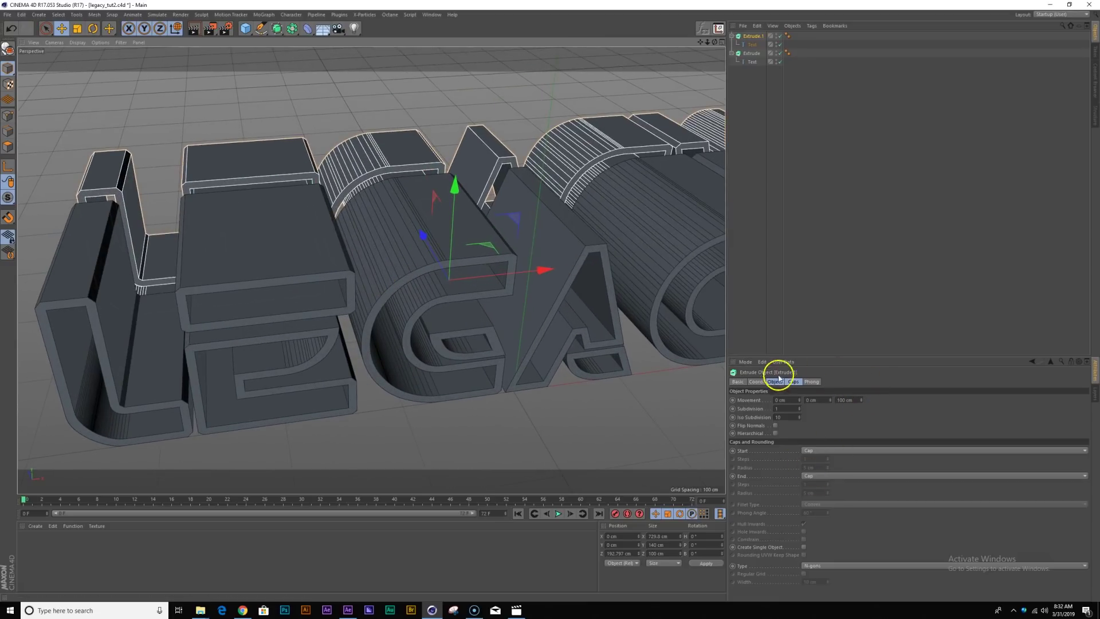
{"action": "left_click", "coordinate": [793, 382]}
{"action": "left_click", "coordinate": [845, 401]}
{"action": "left_click", "coordinate": [844, 427]}
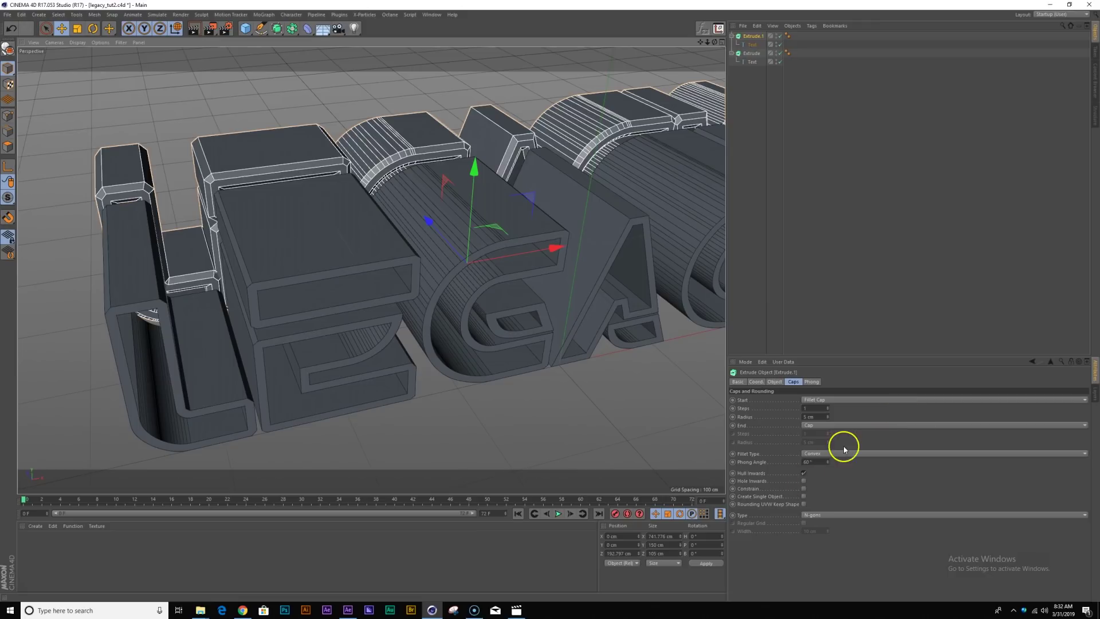
{"action": "left_click", "coordinate": [852, 454]}
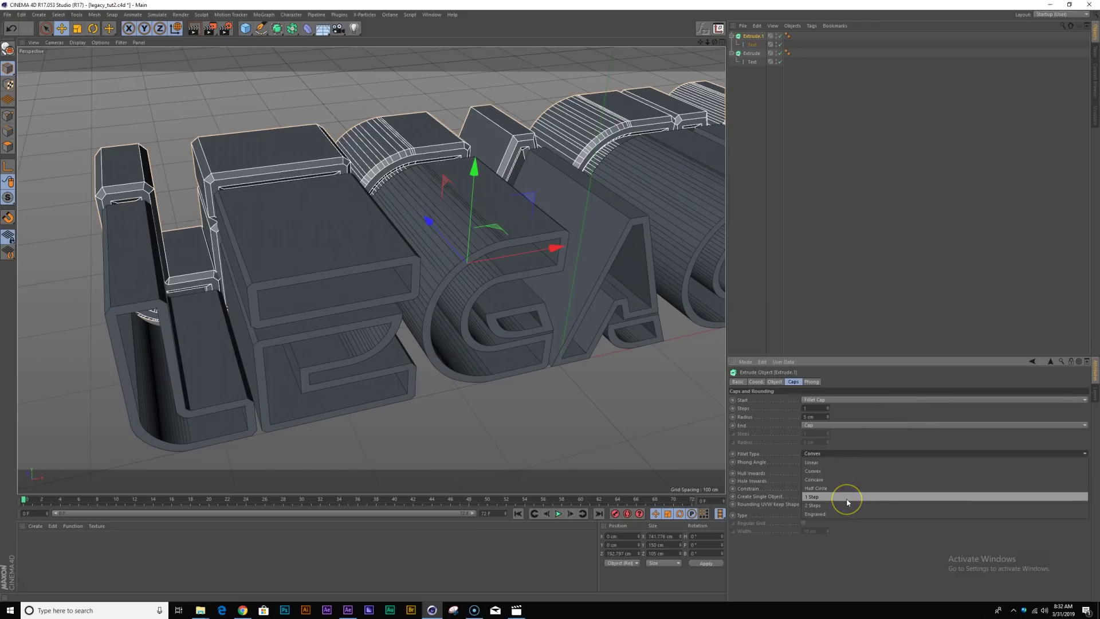
{"action": "left_click", "coordinate": [826, 497]}
Move the rear extrusion forward to about 151 cm on Z and set its fillet radius to 3.7 cm.
{"action": "scroll", "coordinate": [441, 241], "scroll_direction": "up", "scroll_amount": 3}
{"action": "left_click_drag", "start_coordinate": [432, 230], "coordinate": [442, 250]}
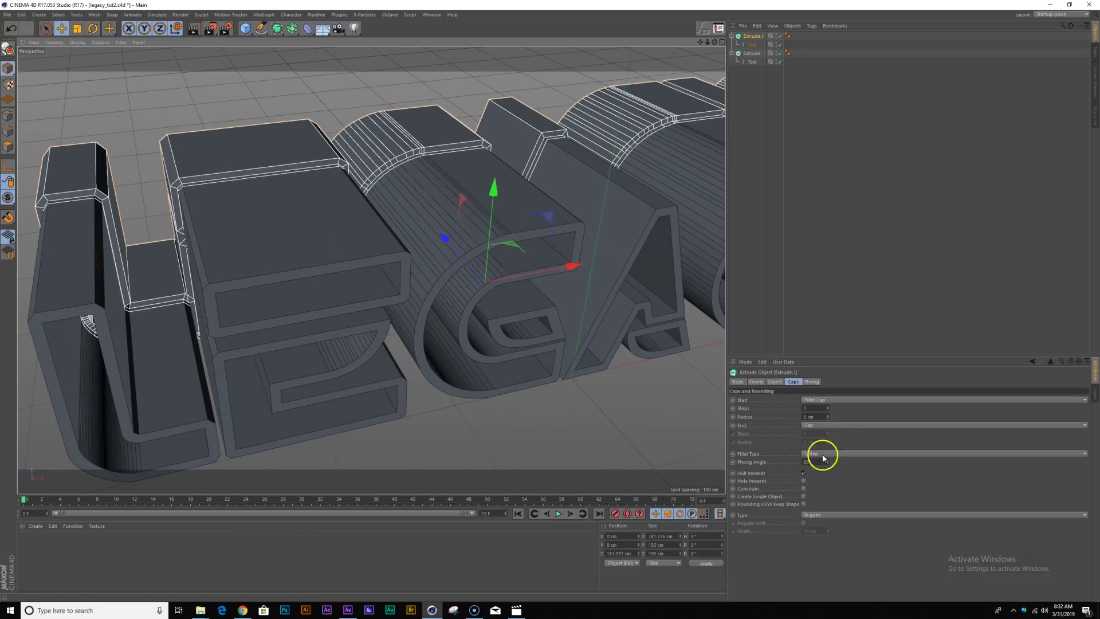
{"action": "left_click_drag", "start_coordinate": [828, 415], "coordinate": [828, 418]}
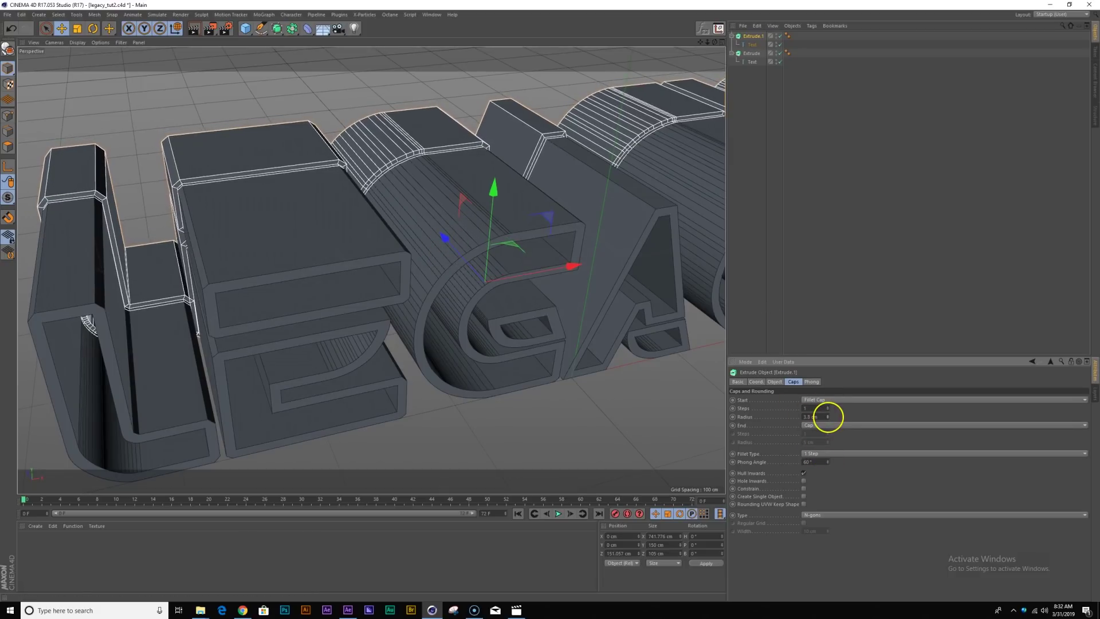
Show all four views and shift the rear extrusion back to about 154 cm on Z in the Top view.
{"action": "middle_click", "coordinate": [531, 328]}
{"action": "scroll", "coordinate": [523, 189], "scroll_direction": "up", "scroll_amount": 10}
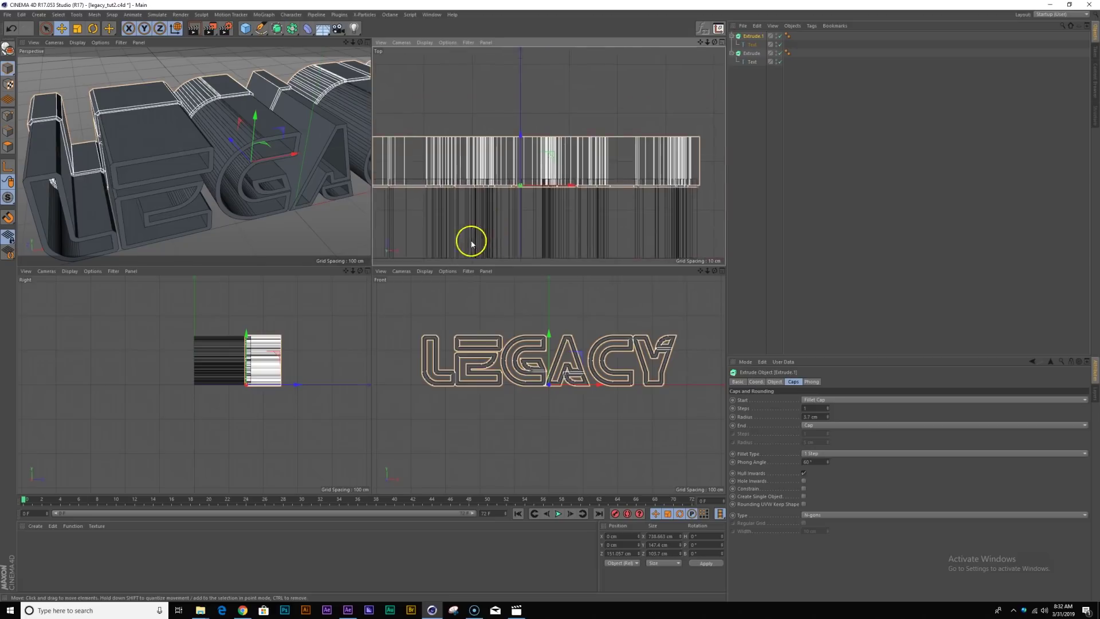
{"action": "scroll", "coordinate": [526, 158], "scroll_direction": "up", "scroll_amount": 4}
{"action": "left_click_drag", "start_coordinate": [562, 120], "coordinate": [561, 115]}
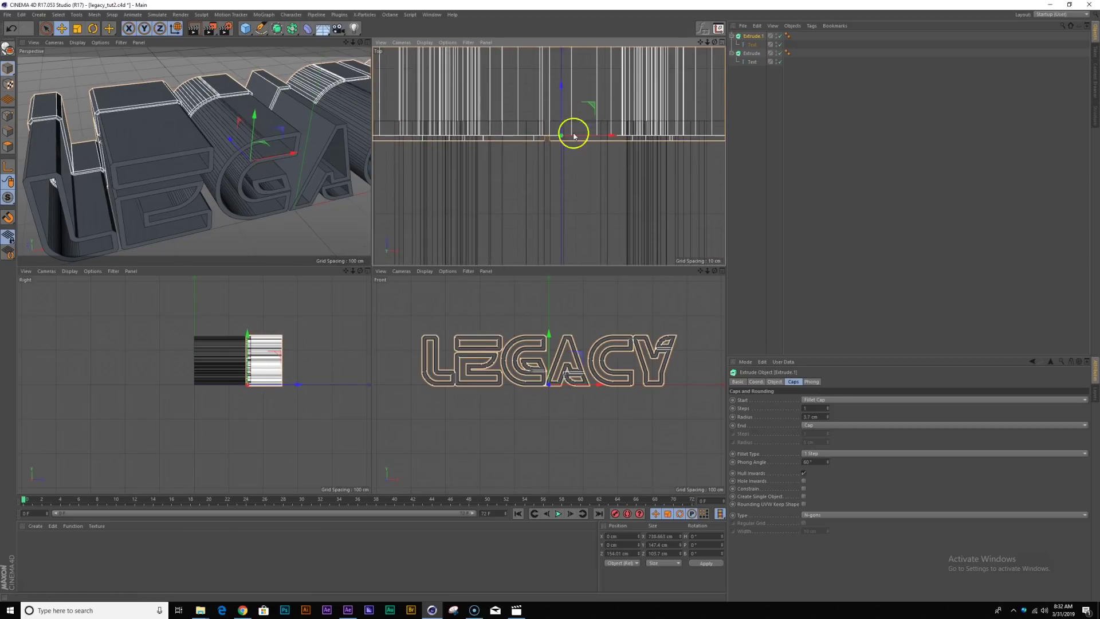
Shorten the front extrusion's depth to about 133 cm.
{"action": "left_click", "coordinate": [753, 52]}
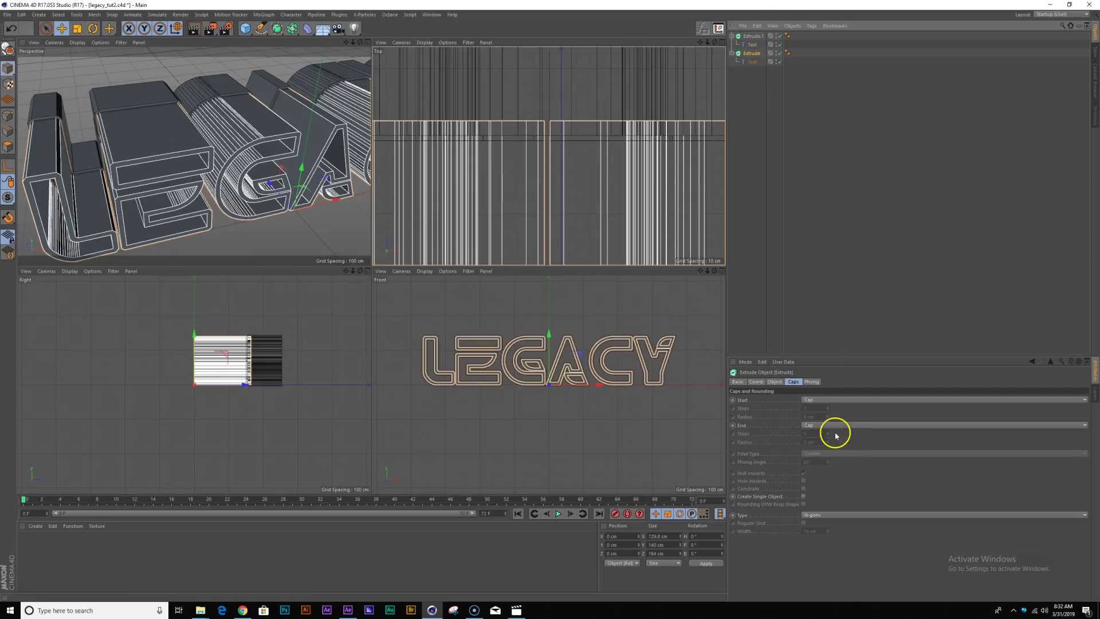
{"action": "left_click", "coordinate": [775, 382]}
{"action": "left_click_drag", "start_coordinate": [863, 404], "coordinate": [862, 400]}
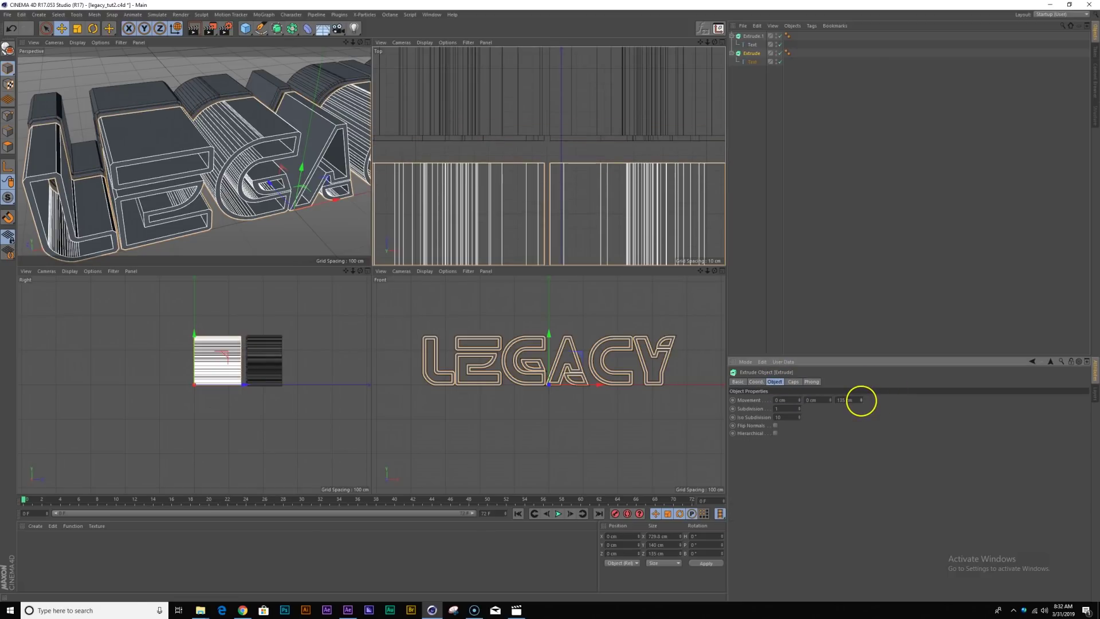
Move the rear extrusion forward to about 137 cm on Z, against the front letters, and return to the full Perspective view.
{"action": "scroll", "coordinate": [145, 176], "scroll_direction": "down", "scroll_amount": 3}
{"action": "left_click", "coordinate": [156, 105]}
{"action": "left_click_drag", "start_coordinate": [227, 148], "coordinate": [226, 151]}
{"action": "scroll", "coordinate": [555, 165], "scroll_direction": "up", "scroll_amount": 4}
{"action": "left_click_drag", "start_coordinate": [583, 139], "coordinate": [582, 133]}
{"action": "middle_click", "coordinate": [173, 134]}
Copy the front extrusion's text spline out as a separate object and move the copy just in front of the letters.
{"action": "left_click_drag", "start_coordinate": [336, 215], "coordinate": [349, 197], "text": "alt"}
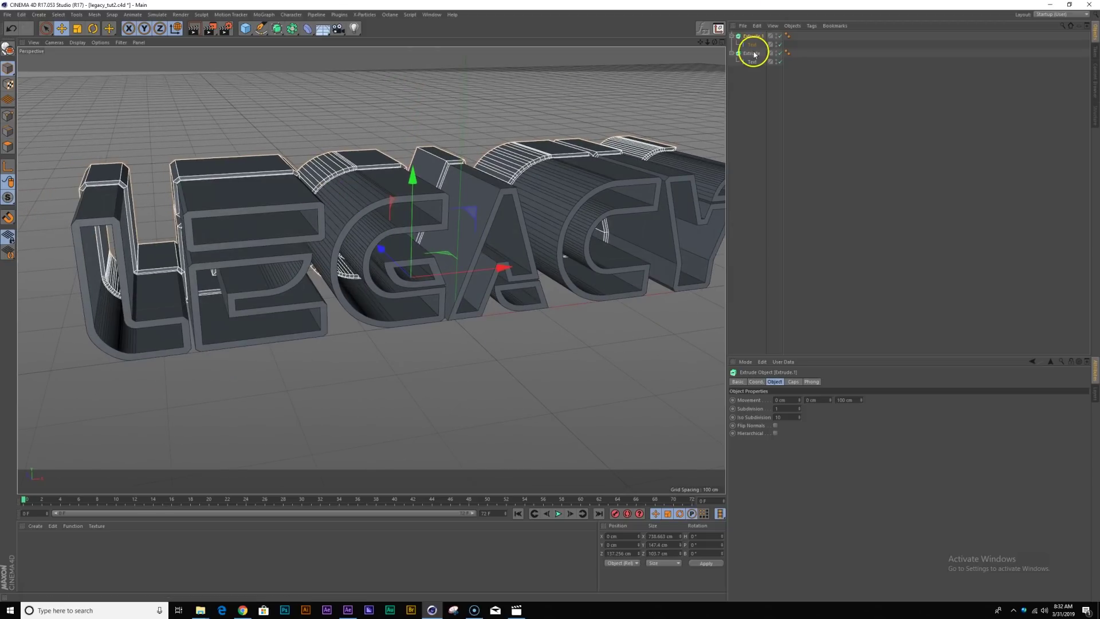
{"action": "left_click", "coordinate": [753, 62]}
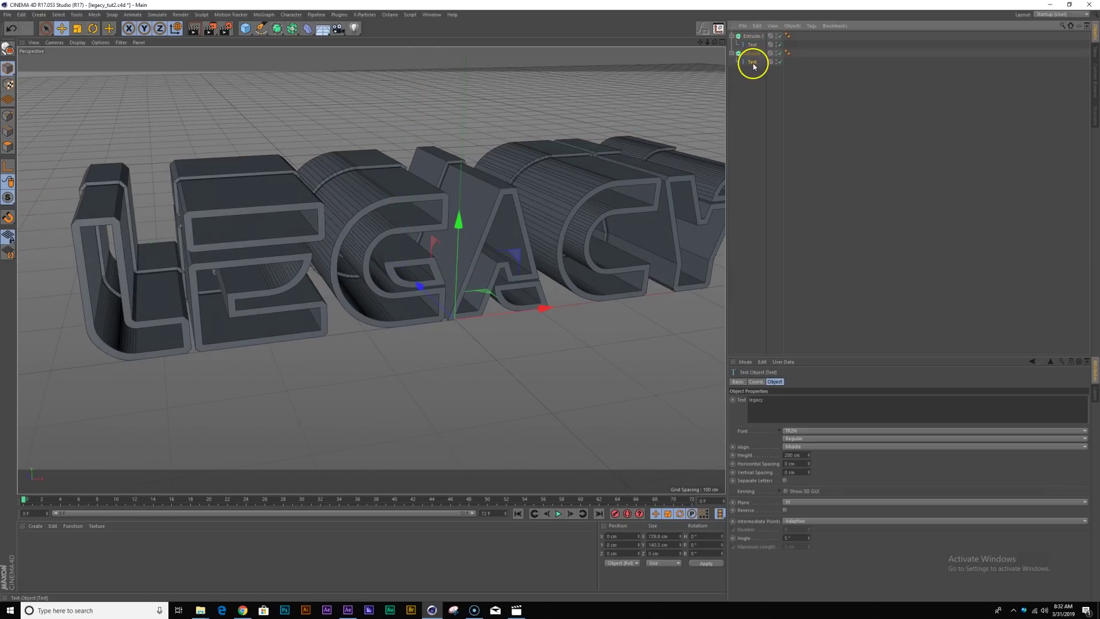
{"action": "left_click_drag", "start_coordinate": [757, 83], "coordinate": [756, 79], "text": "ctrl"}
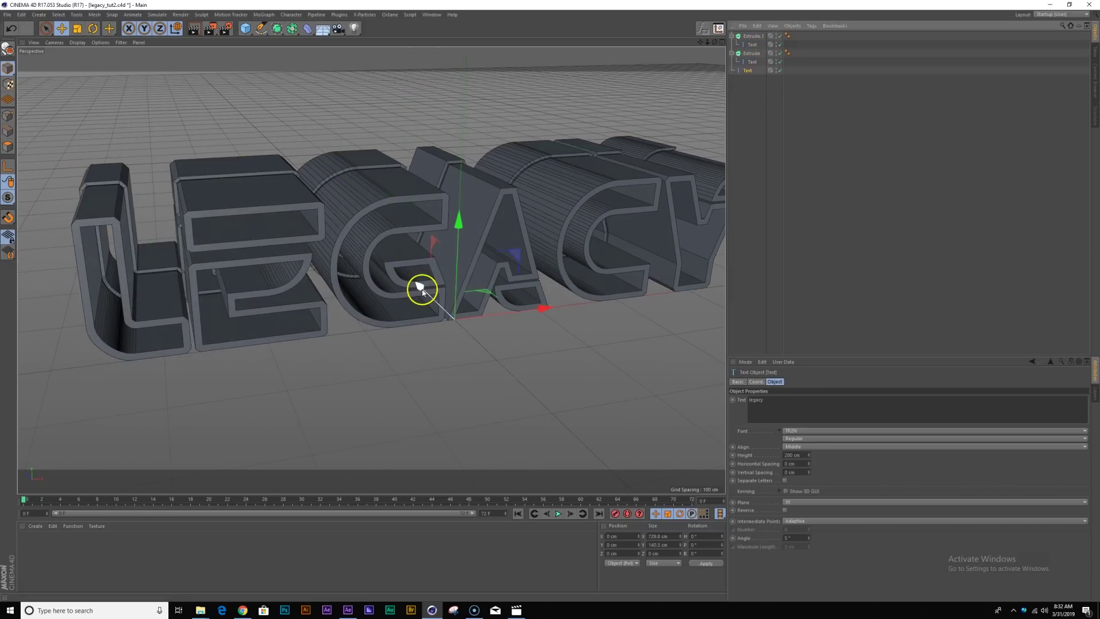
{"action": "left_click_drag", "start_coordinate": [425, 290], "coordinate": [429, 293]}
Add a Rectangle spline and a Sweep object to the scene.
{"action": "left_click_drag", "start_coordinate": [328, 239], "coordinate": [356, 260], "text": "alt"}
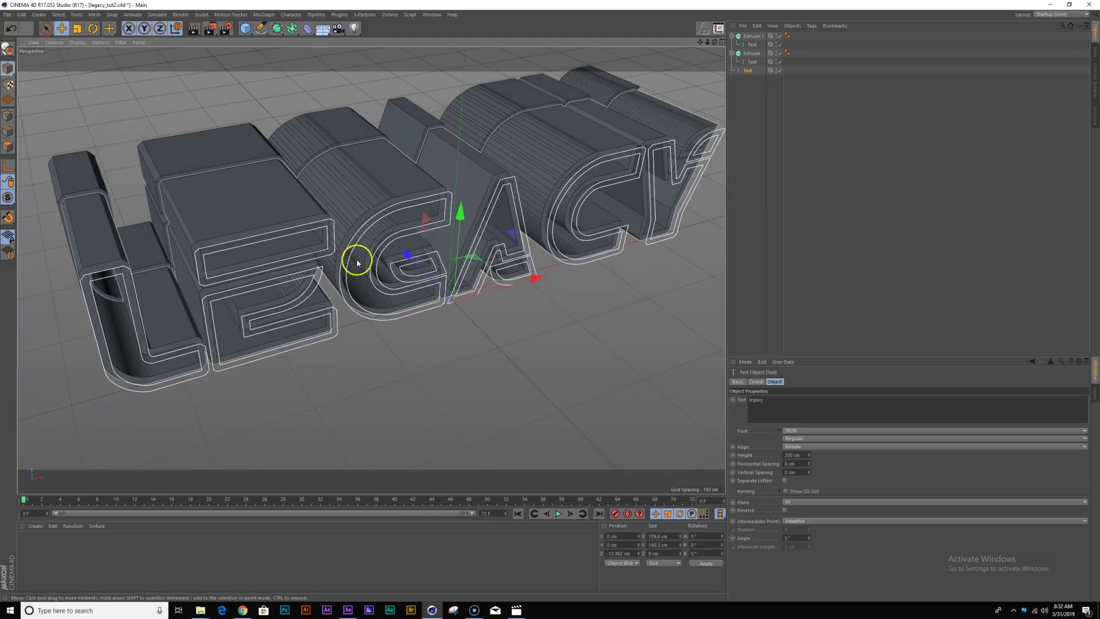
{"action": "right_click_drag", "start_coordinate": [356, 261], "coordinate": [386, 244], "text": "alt"}
{"action": "left_click_drag", "start_coordinate": [260, 29], "coordinate": [353, 105]}
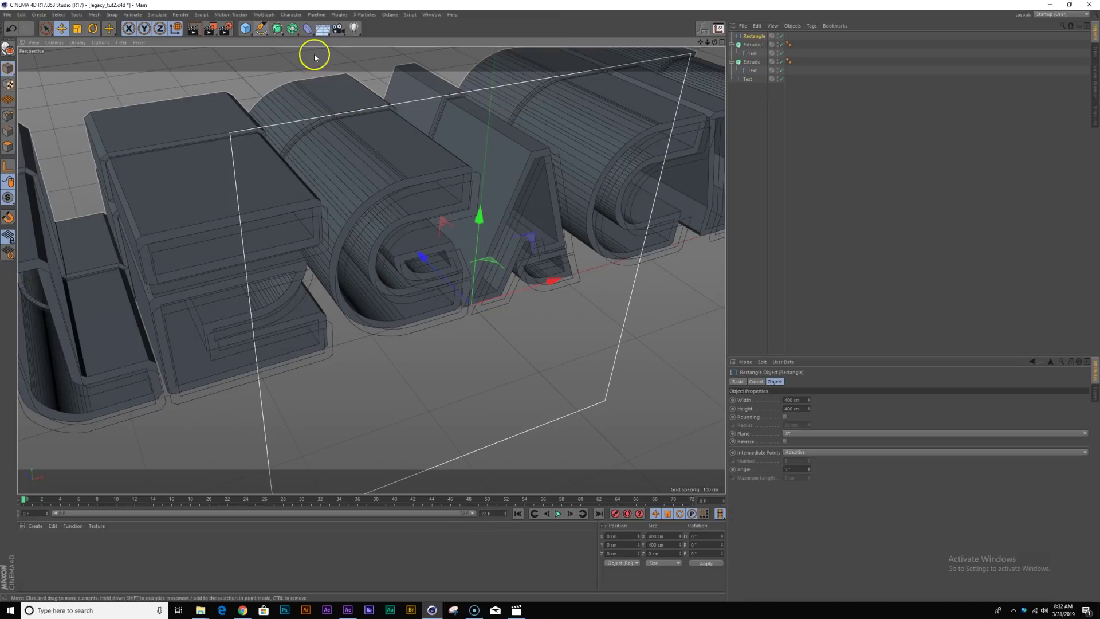
{"action": "left_click_drag", "start_coordinate": [278, 29], "coordinate": [312, 71]}
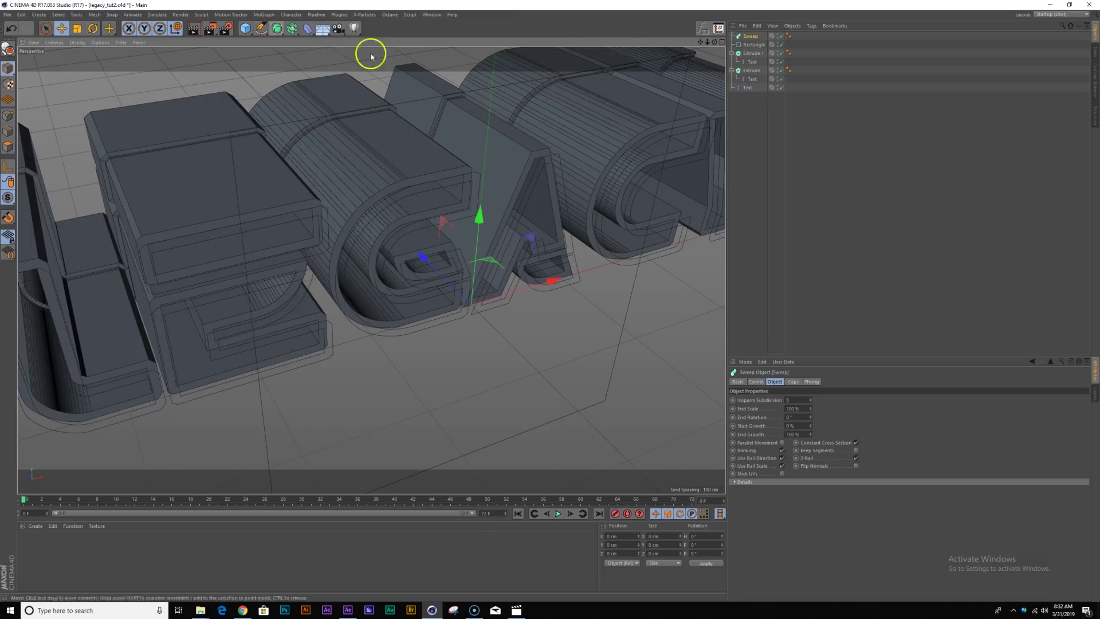
Set the Rectangle spline's width and height to 1 cm each.
{"action": "left_click", "coordinate": [752, 45]}
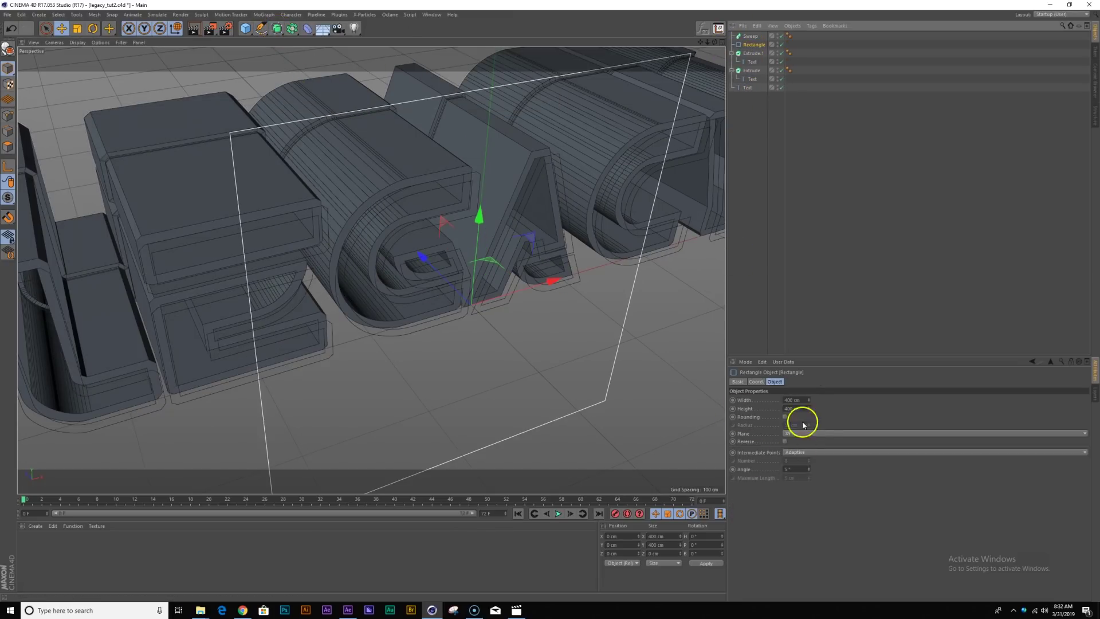
{"action": "left_click", "coordinate": [805, 400]}
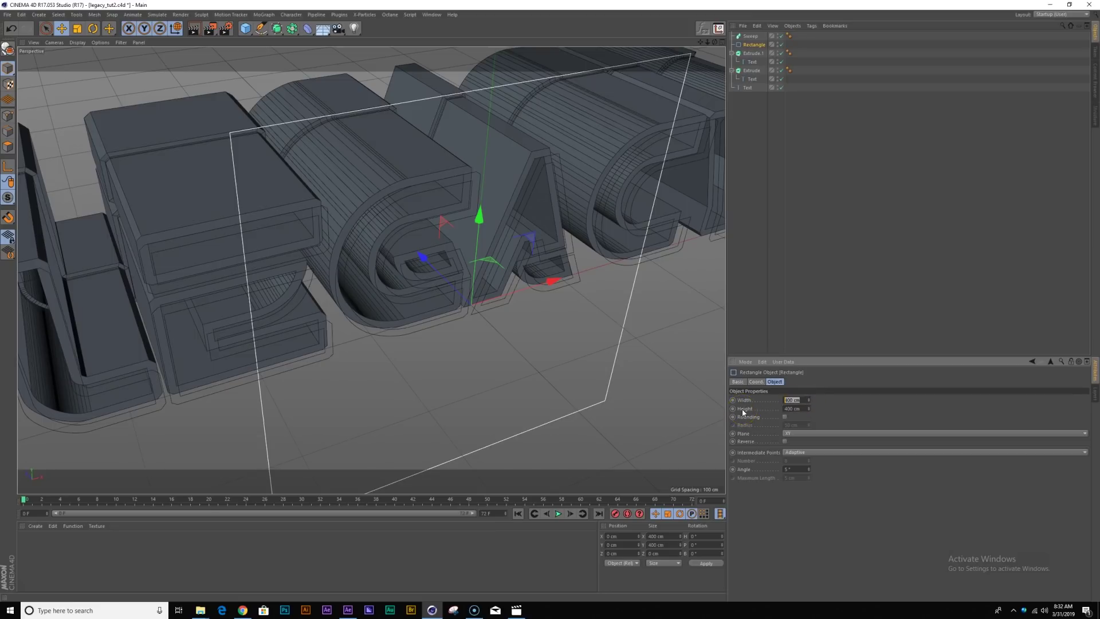
{"action": "key", "text": "Tab"}
{"action": "type", "text": "1"}
{"action": "key", "text": "Return"}
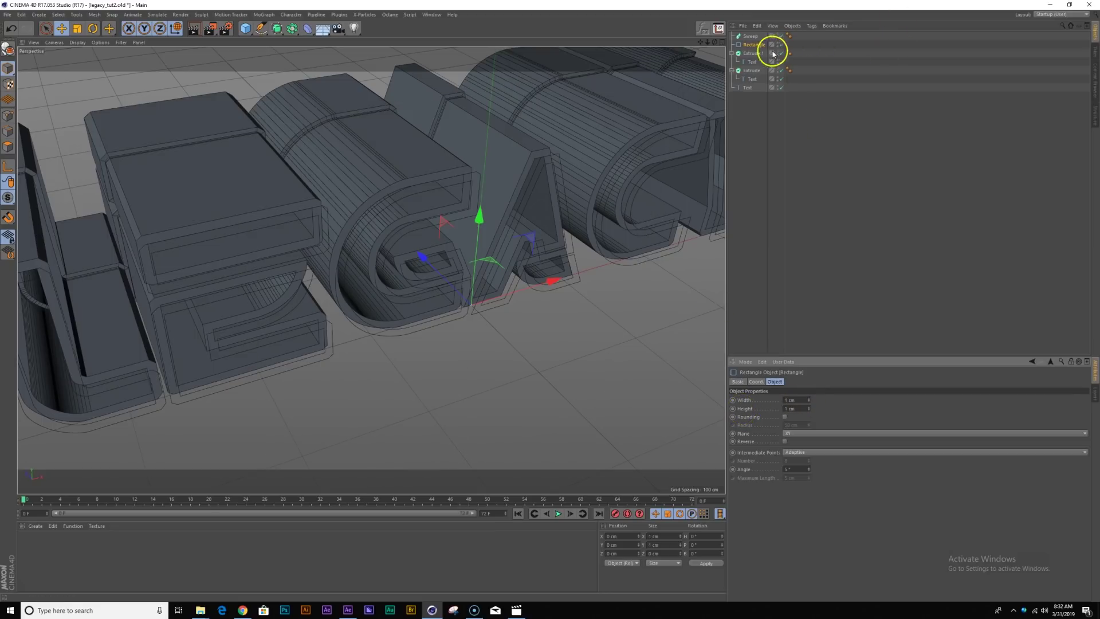
Nest the Rectangle and the loose Text spline under the Sweep, with the Rectangle first, to outline the letters.
{"action": "left_click_drag", "start_coordinate": [753, 47], "coordinate": [753, 36]}
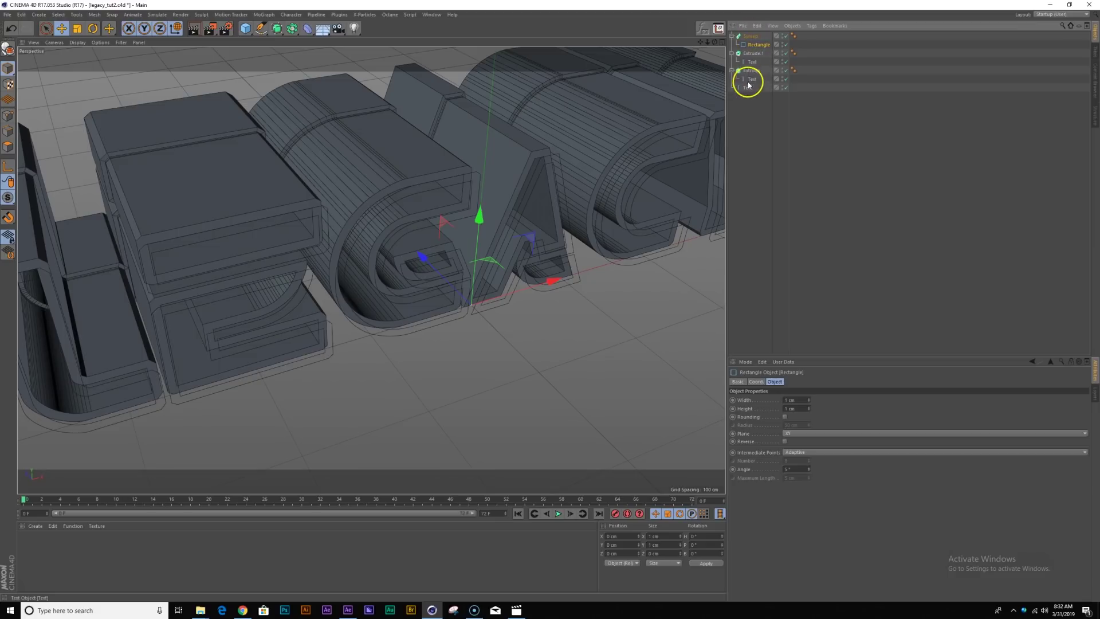
{"action": "left_click_drag", "start_coordinate": [755, 48], "coordinate": [748, 36]}
{"action": "left_click", "coordinate": [745, 36]}
{"action": "scroll", "coordinate": [470, 321], "scroll_direction": "up", "scroll_amount": 5}
{"action": "scroll", "coordinate": [464, 307], "scroll_direction": "up", "scroll_amount": 8}
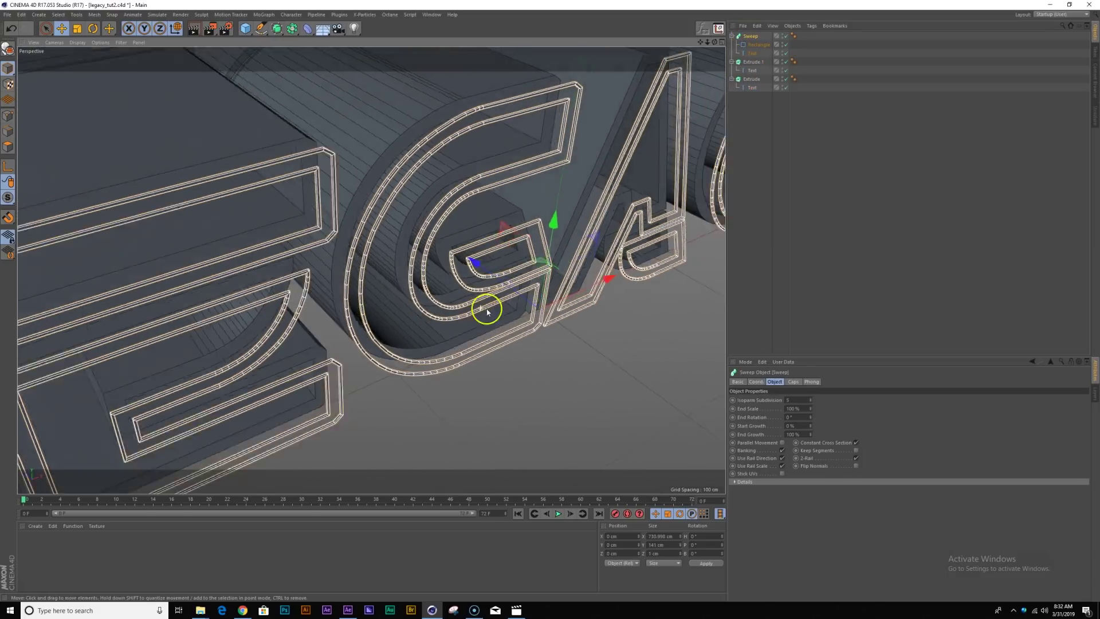
Shift the Sweep outline along Z so it sits against the front faces of the letters.
{"action": "left_click_drag", "start_coordinate": [541, 278], "coordinate": [528, 253]}
{"action": "middle_click", "coordinate": [524, 200]}
{"action": "scroll", "coordinate": [568, 145], "scroll_direction": "up", "scroll_amount": 8}
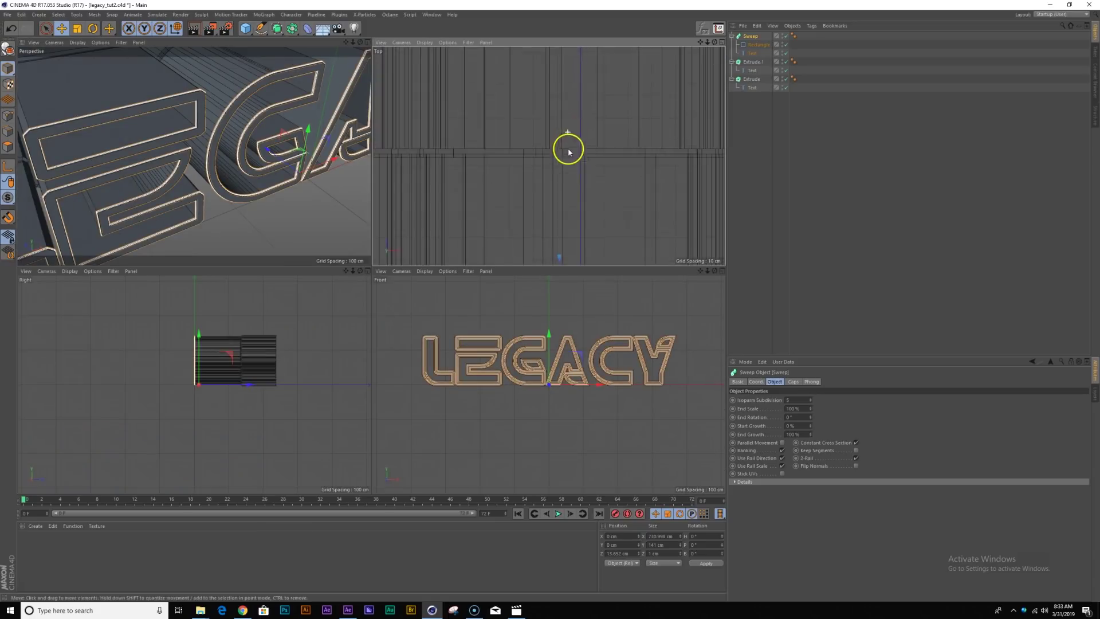
{"action": "middle_click_drag", "start_coordinate": [575, 248], "coordinate": [610, 164], "text": "alt"}
{"action": "scroll", "coordinate": [609, 162], "scroll_direction": "up", "scroll_amount": 2}
{"action": "left_click_drag", "start_coordinate": [596, 108], "coordinate": [599, 115]}
{"action": "middle_click", "coordinate": [204, 179]}
Add a Plane beneath the letters and scale it up to about 2892 cm square.
{"action": "left_click_drag", "start_coordinate": [465, 200], "coordinate": [383, 208], "text": "alt"}
{"action": "left_click_drag", "start_coordinate": [510, 321], "coordinate": [505, 366], "text": "alt"}
{"action": "scroll", "coordinate": [505, 344], "scroll_direction": "down", "scroll_amount": 3}
{"action": "left_click_drag", "start_coordinate": [246, 28], "coordinate": [309, 48]}
{"action": "key", "text": "t"}
{"action": "left_click_drag", "start_coordinate": [509, 238], "coordinate": [550, 300]}
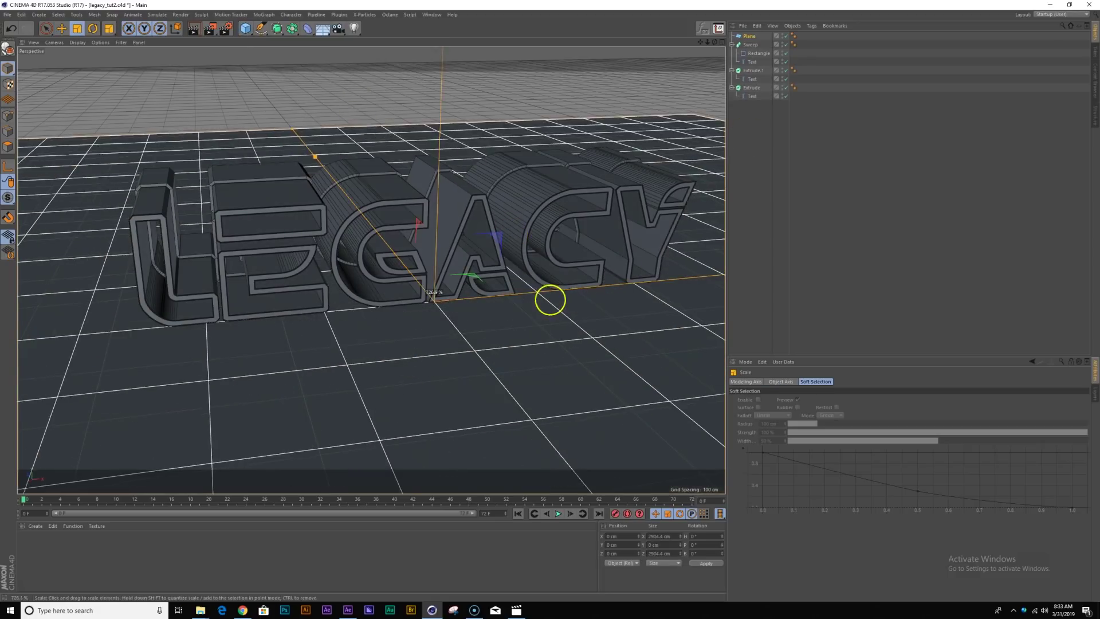
Rename the plane as floor.
{"action": "left_click", "coordinate": [749, 35]}
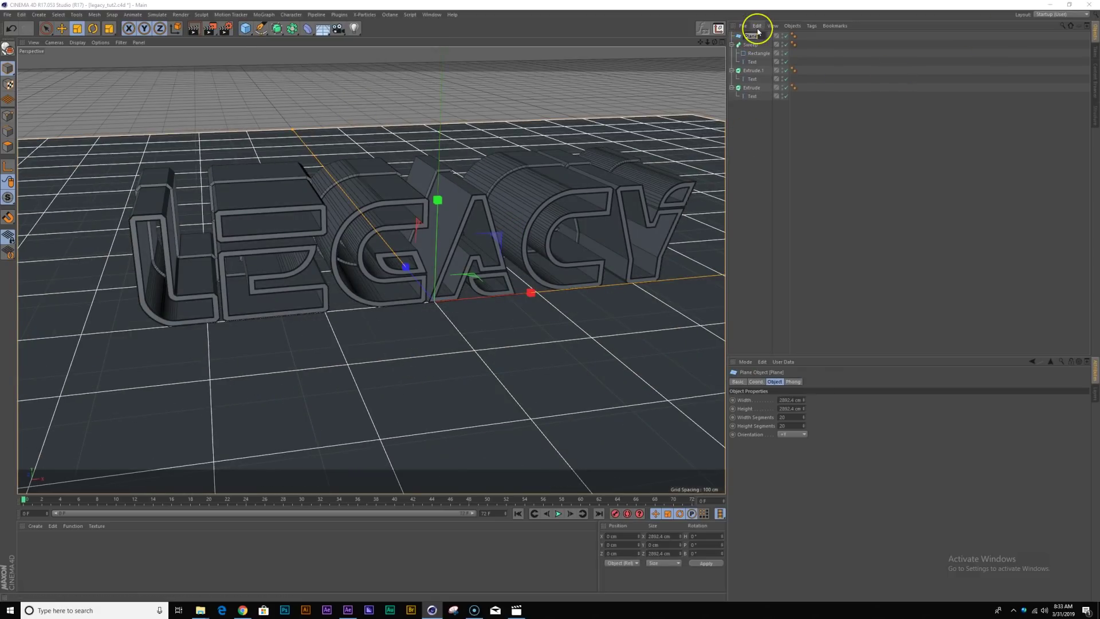
{"action": "type", "text": "floor"}
{"action": "key", "text": "Return"}
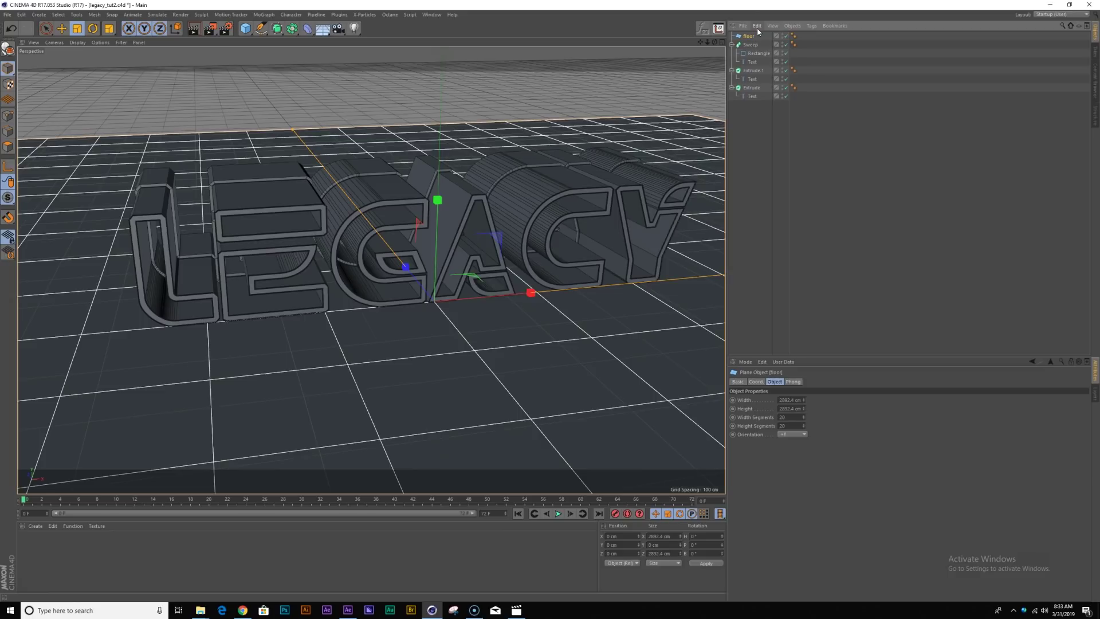
Frame the title, add a Camera, look through it and set its focal length to 50 mm.
{"action": "middle_click", "coordinate": [587, 345]}
{"action": "middle_click_drag", "start_coordinate": [622, 381], "coordinate": [609, 339], "text": "alt"}
{"action": "right_click_drag", "start_coordinate": [609, 363], "coordinate": [575, 373], "text": "alt"}
{"action": "middle_click_drag", "start_coordinate": [575, 373], "coordinate": [432, 342], "text": "alt"}
{"action": "right_click_drag", "start_coordinate": [432, 341], "coordinate": [475, 333], "text": "alt"}
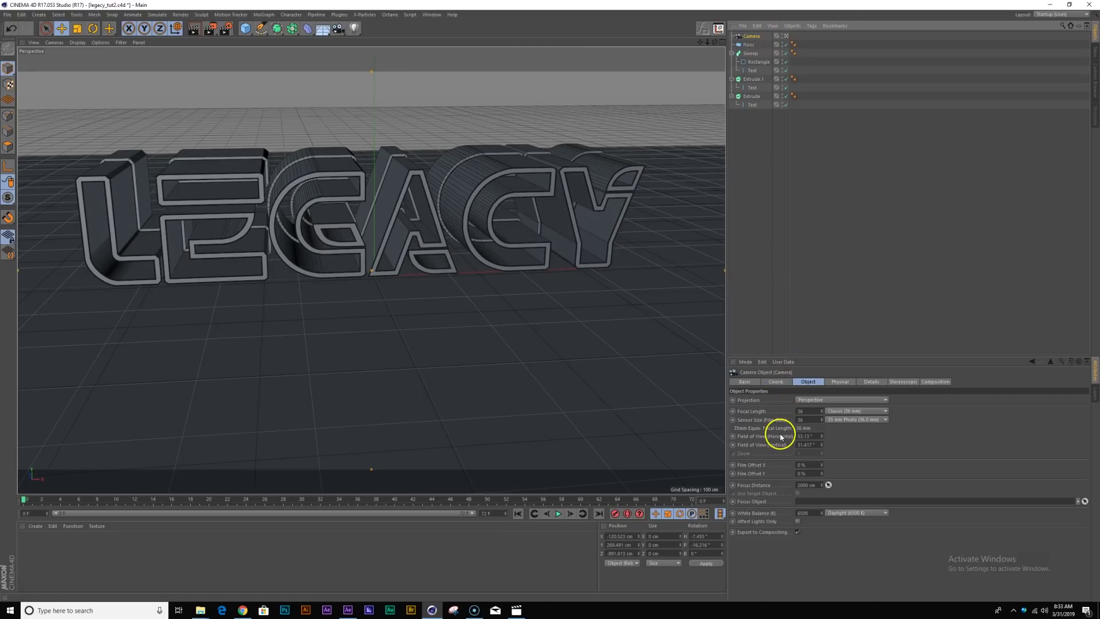
{"action": "left_click", "coordinate": [810, 411]}
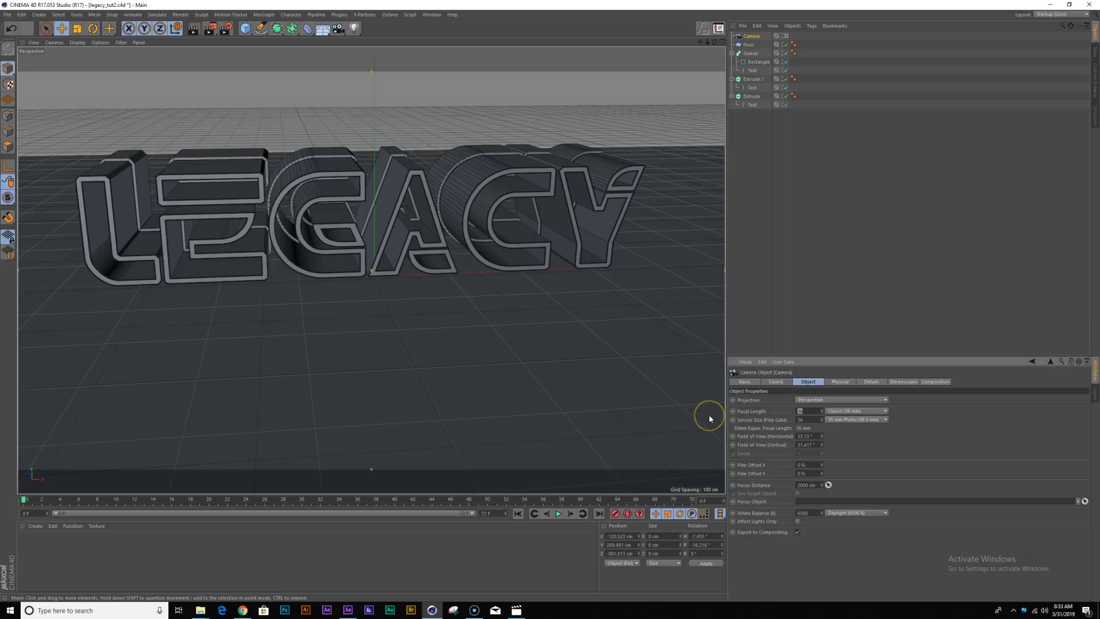
{"action": "type", "text": "50"}
{"action": "key", "text": "Return"}
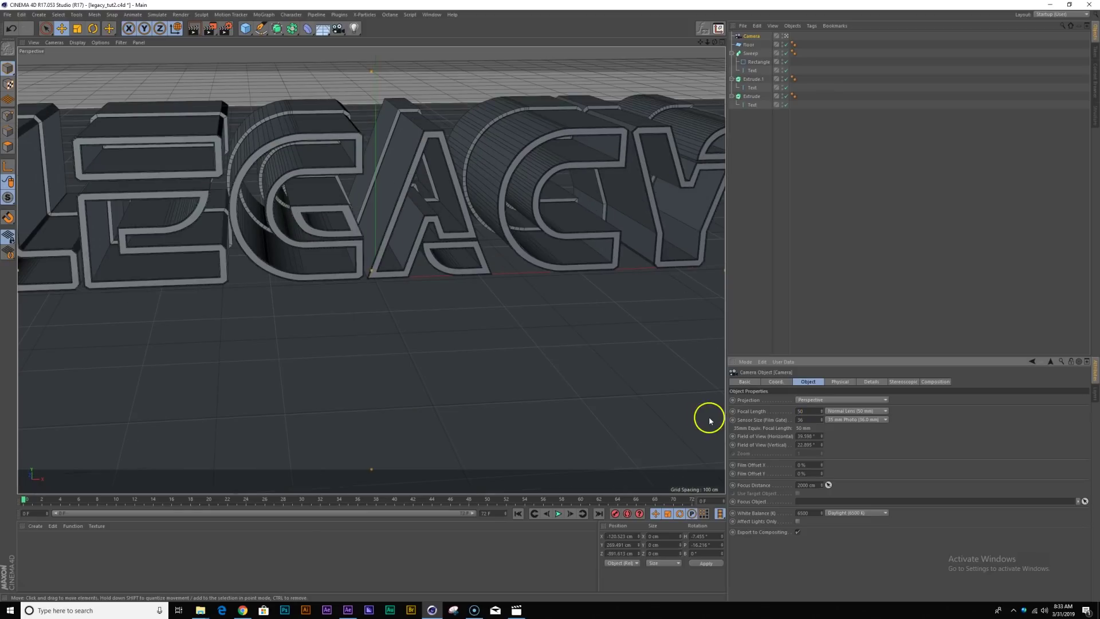
Reset all of the camera's position and rotation values to 0.
{"action": "left_click", "coordinate": [776, 382]}
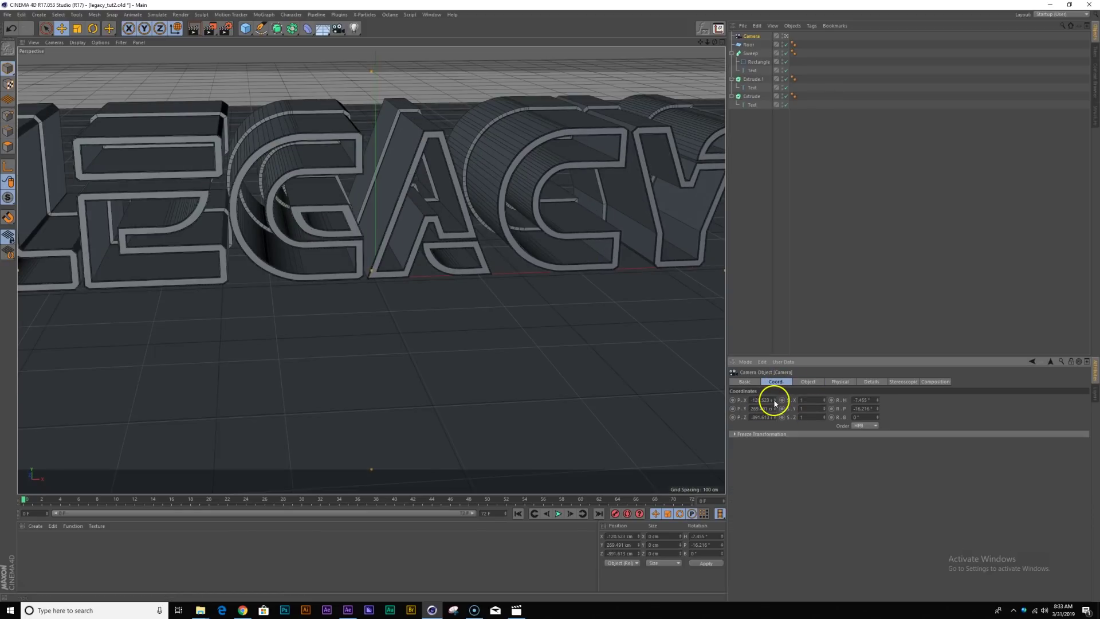
{"action": "right_click", "coordinate": [775, 400]}
{"action": "right_click", "coordinate": [775, 408]}
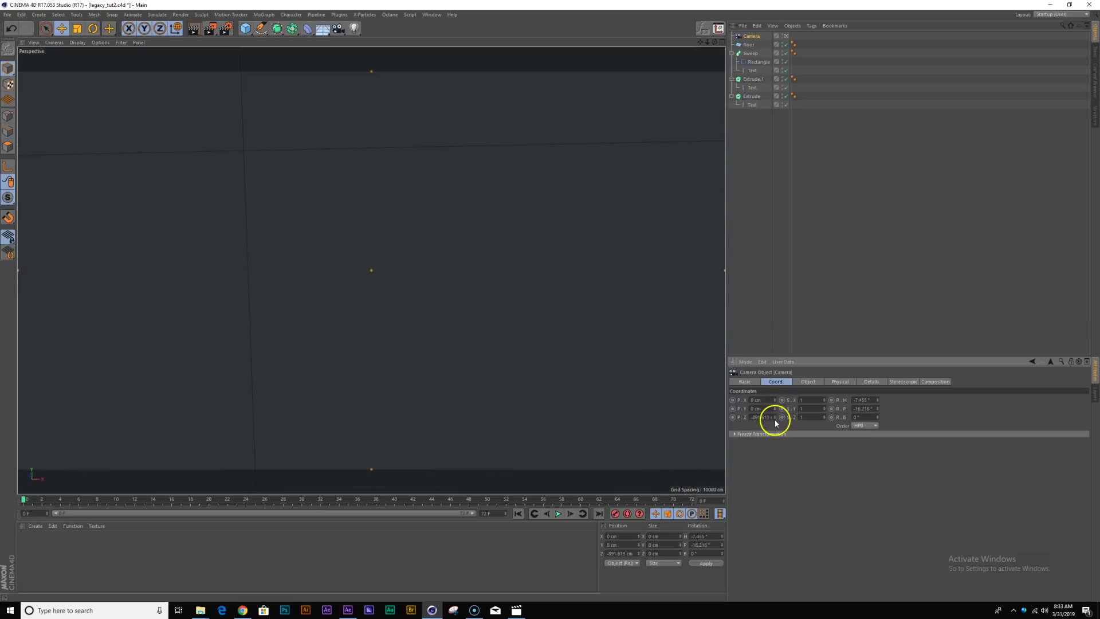
{"action": "right_click", "coordinate": [878, 409]}
Group the camera into a Null at the world origin and select the camera inside it.
{"action": "middle_click", "coordinate": [483, 280]}
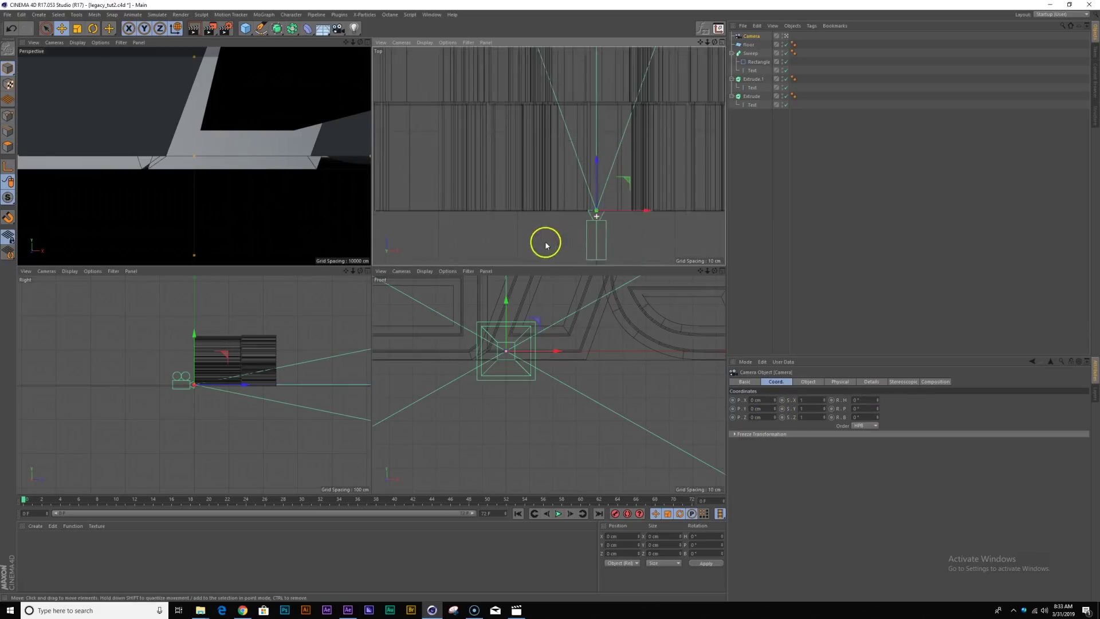
{"action": "middle_click_drag", "start_coordinate": [698, 172], "coordinate": [645, 150], "text": "alt"}
{"action": "scroll", "coordinate": [567, 224], "scroll_direction": "up", "scroll_amount": 5}
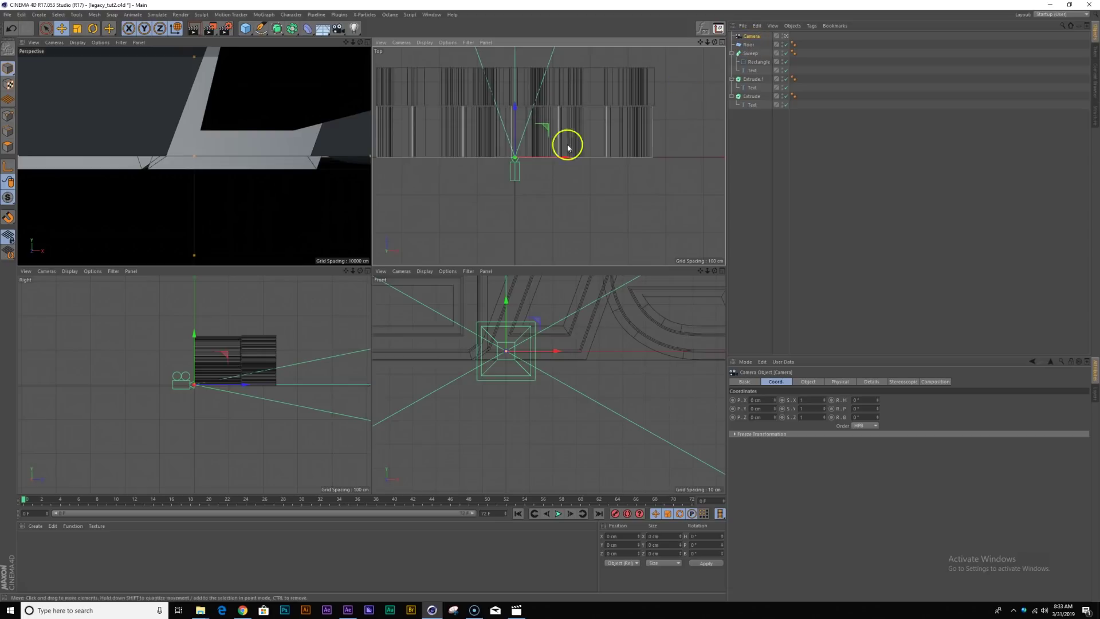
{"action": "middle_click_drag", "start_coordinate": [496, 159], "coordinate": [526, 169], "text": "alt"}
{"action": "key", "text": "alt+g"}
{"action": "left_click", "coordinate": [731, 36]}
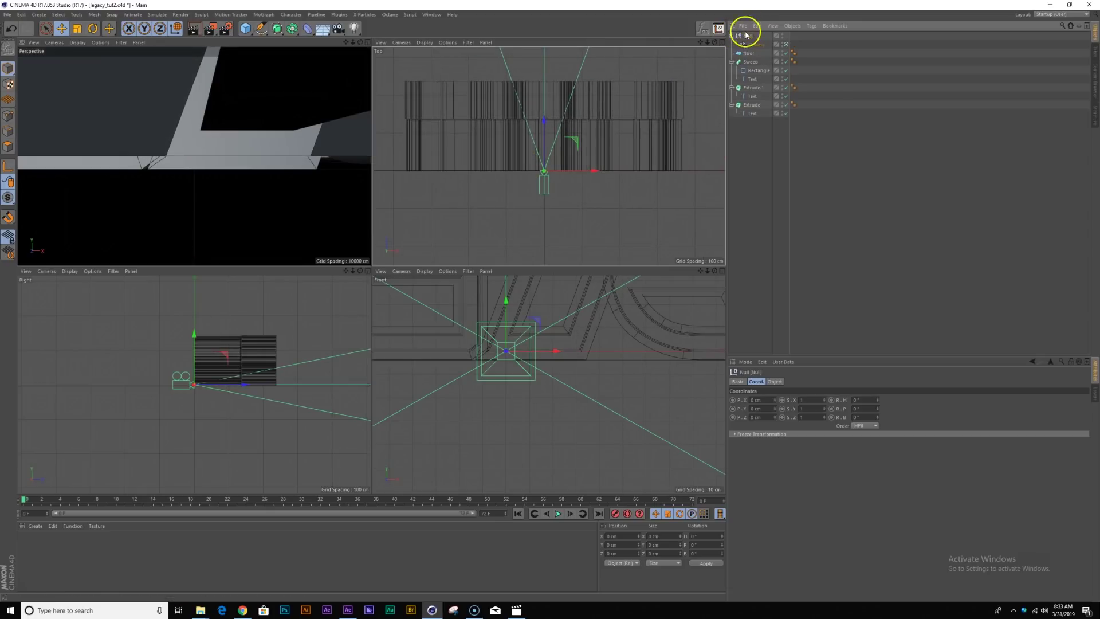
{"action": "left_click", "coordinate": [755, 49]}
Pull the camera straight back along Z until the whole title fits in its view.
{"action": "key", "text": "e"}
{"action": "scroll", "coordinate": [584, 160], "scroll_direction": "down", "scroll_amount": 4}
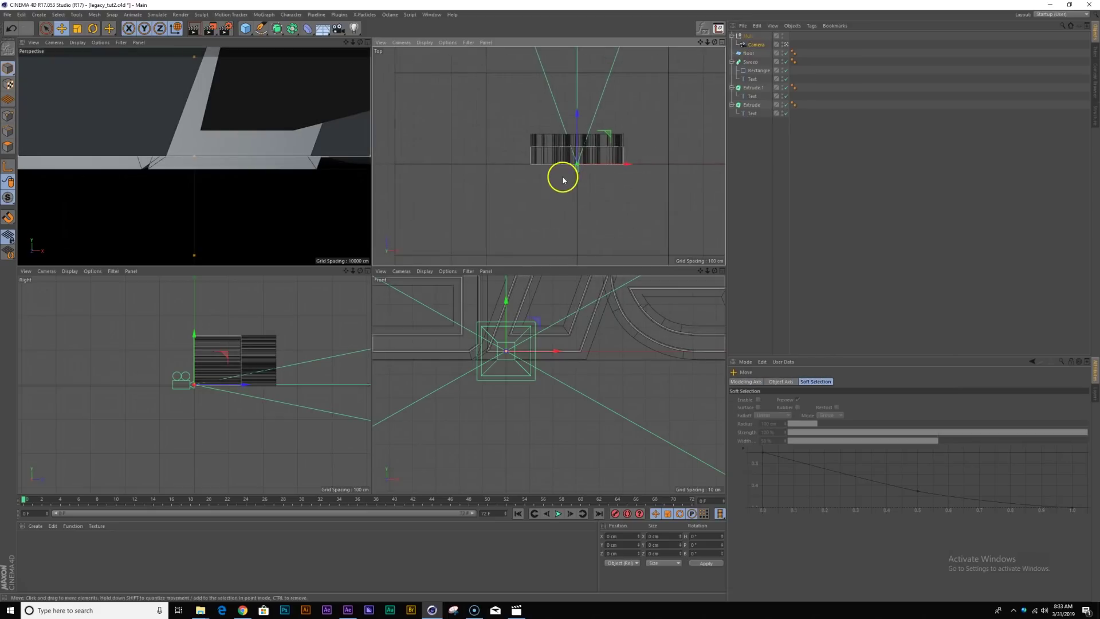
{"action": "left_click_drag", "start_coordinate": [577, 133], "coordinate": [598, 251]}
{"action": "scroll", "coordinate": [576, 226], "scroll_direction": "down", "scroll_amount": 5}
Set the Null's pitch to -18°, then try a 12° heading and undo the heading change.
{"action": "left_click", "coordinate": [749, 36]}
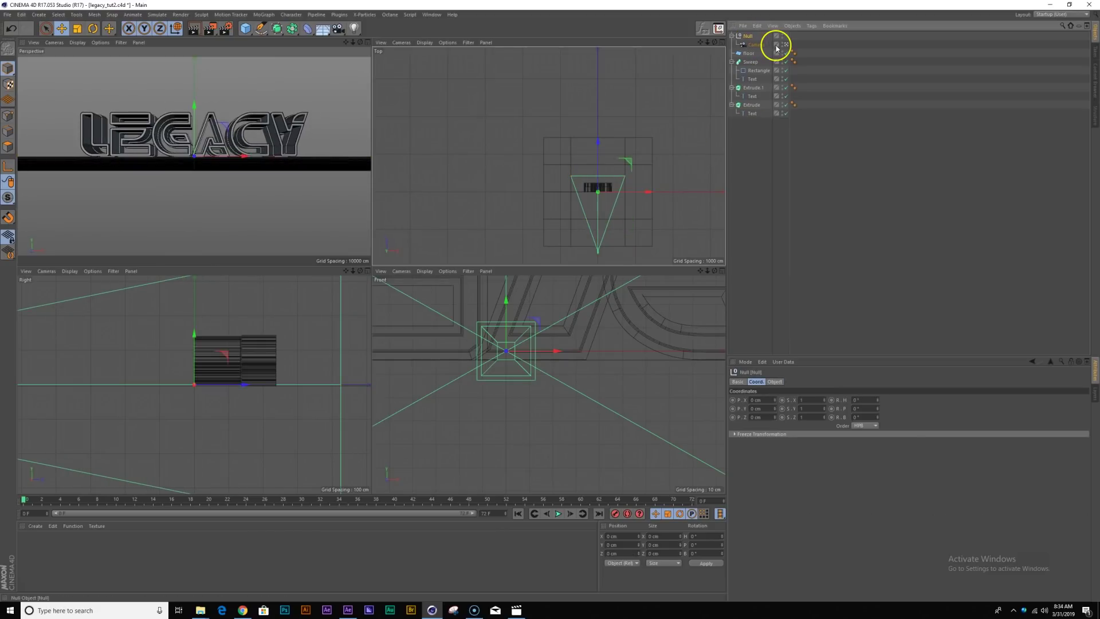
{"action": "left_click_drag", "start_coordinate": [876, 410], "coordinate": [878, 408]}
{"action": "left_click_drag", "start_coordinate": [878, 408], "coordinate": [877, 407]}
{"action": "middle_click", "coordinate": [204, 196]}
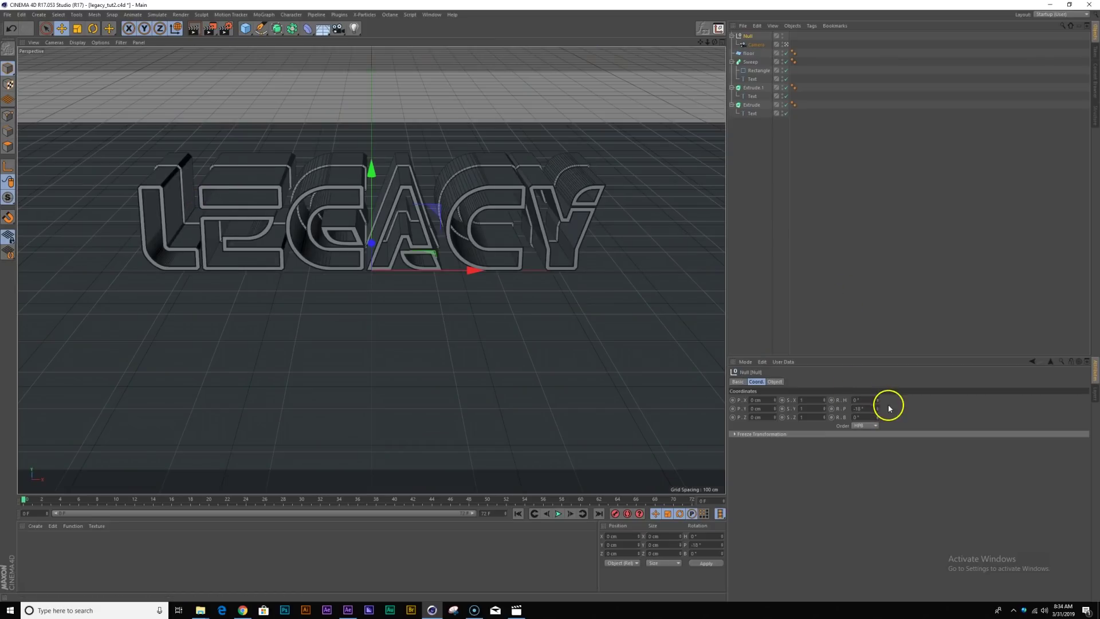
{"action": "left_click_drag", "start_coordinate": [879, 401], "coordinate": [878, 400]}
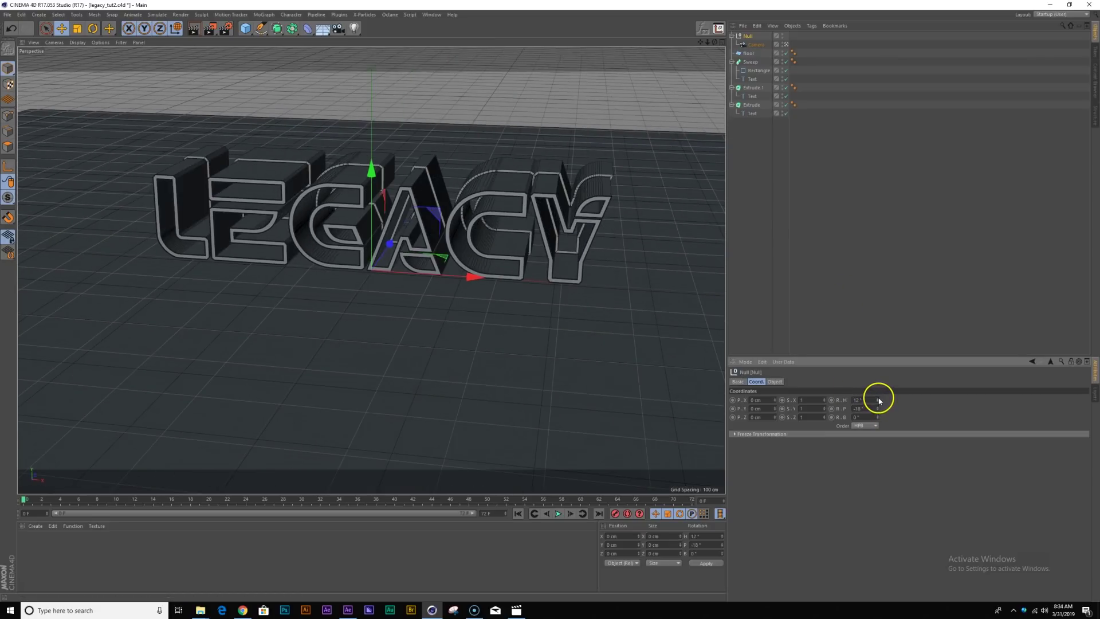
{"action": "key", "text": "ctrl+z"}
Raise the Null to about 73 cm on Y and set its heading and pitch to about -9°.
{"action": "key", "text": "F5"}
{"action": "left_click_drag", "start_coordinate": [221, 369], "coordinate": [222, 344]}
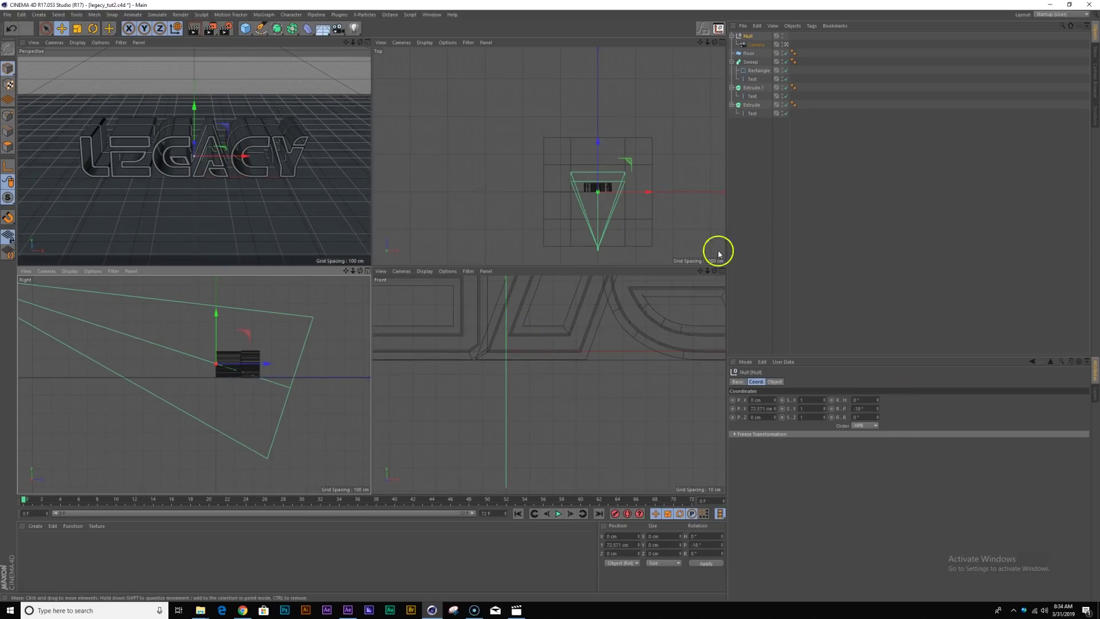
{"action": "left_click_drag", "start_coordinate": [877, 409], "coordinate": [877, 405]}
{"action": "middle_click", "coordinate": [173, 205]}
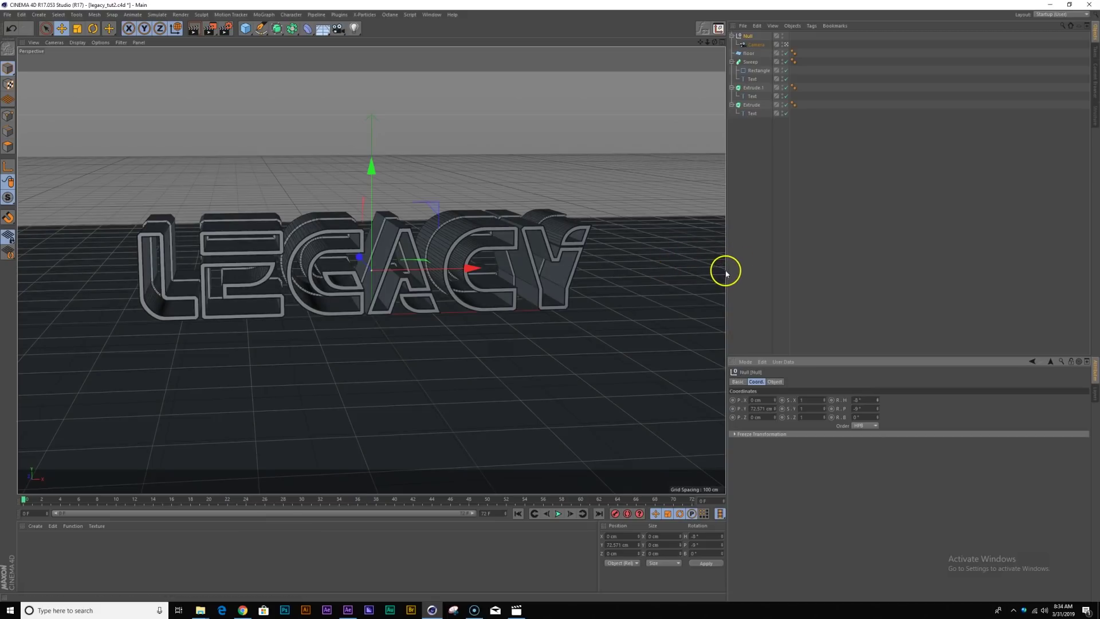
Set the project's default key interpolation to Linear and reselect the camera's Null.
{"action": "key", "text": "ctrl+d"}
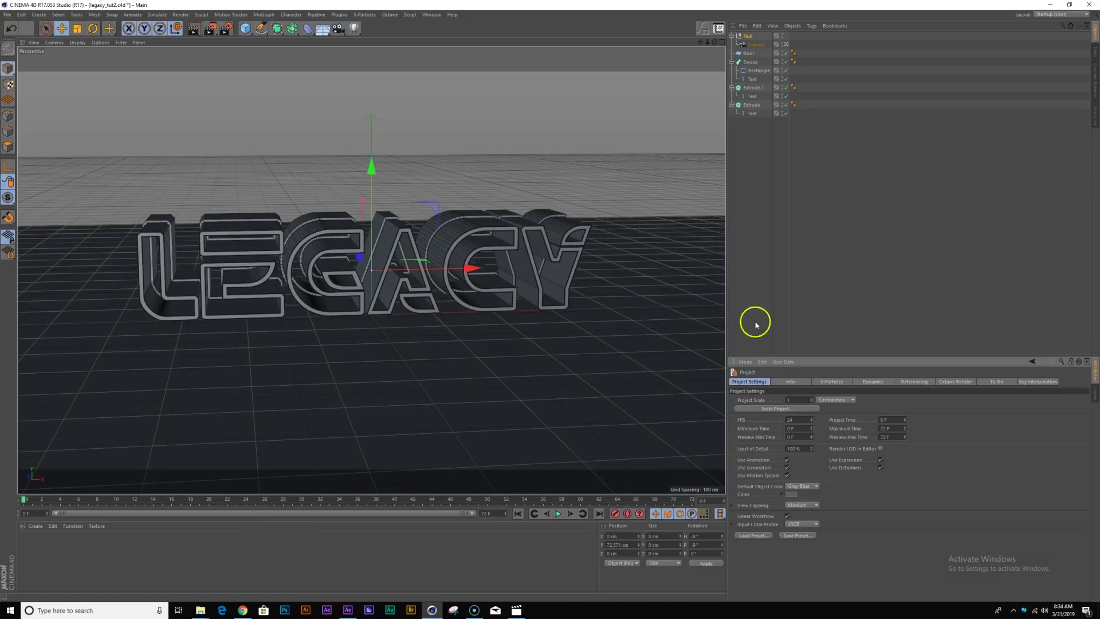
{"action": "left_click", "coordinate": [1042, 382]}
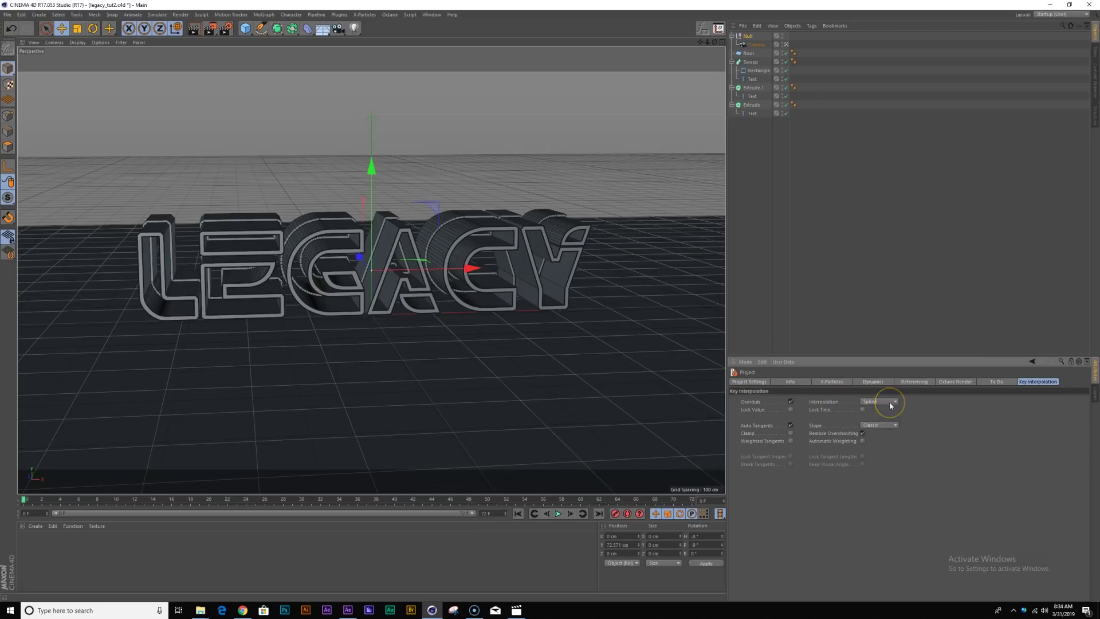
{"action": "left_click", "coordinate": [879, 419]}
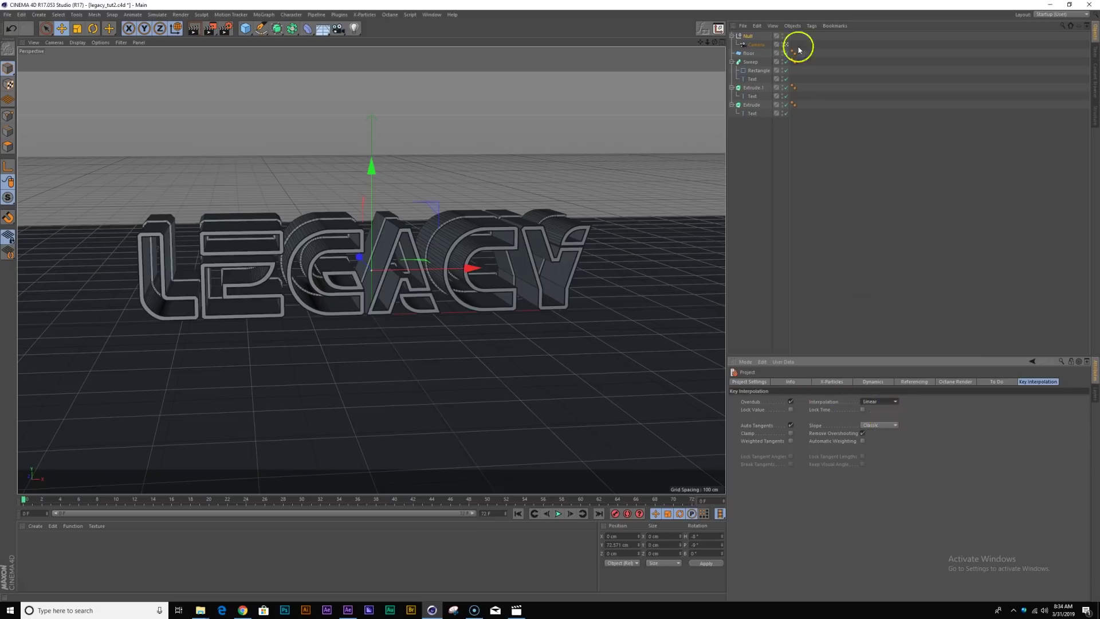
{"action": "left_click", "coordinate": [748, 35]}
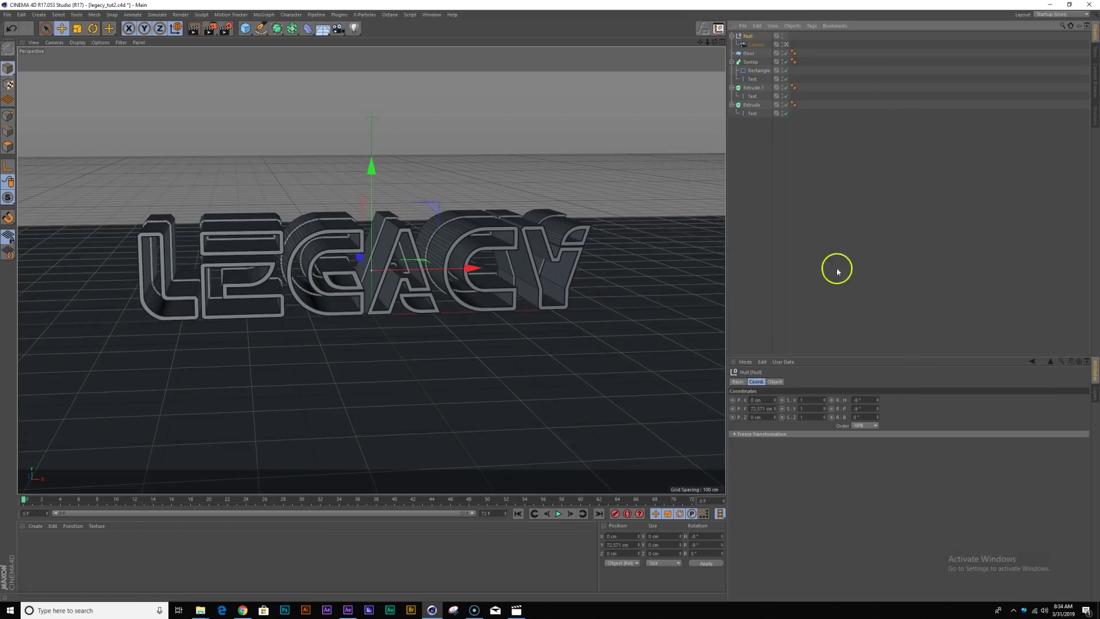
Set the timeline's end to 24*5, or 120 frames, and extend the preview range to the full length.
{"action": "left_click", "coordinate": [225, 28]}
{"action": "left_click", "coordinate": [399, 5]}
{"action": "left_click", "coordinate": [500, 513]}
{"action": "key", "text": "Return"}
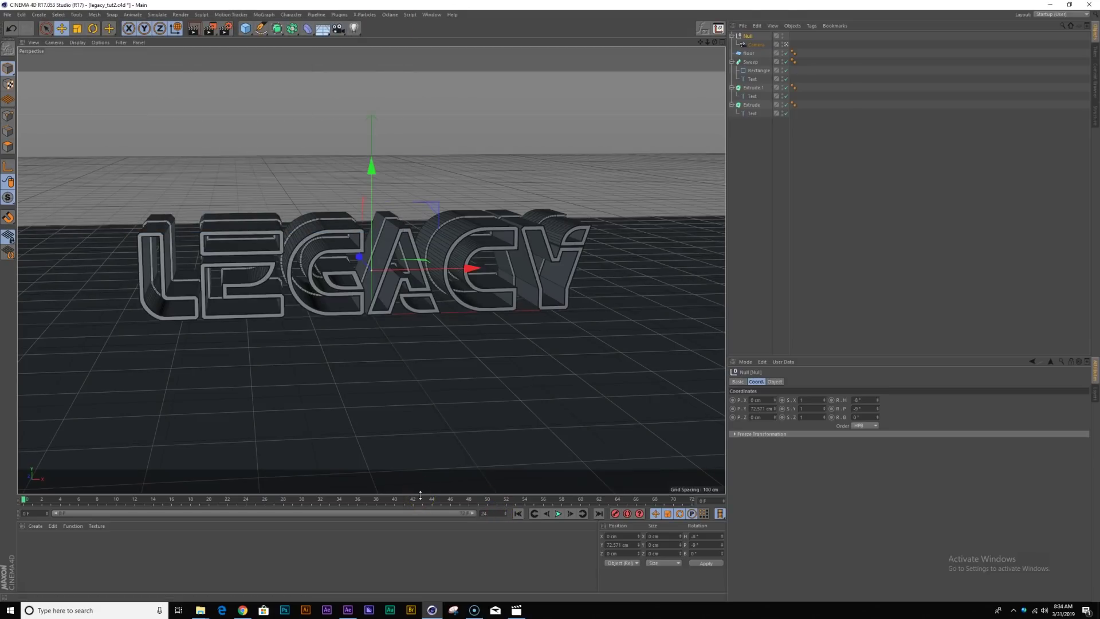
{"action": "type", "text": "24*5"}
{"action": "key", "text": "Return"}
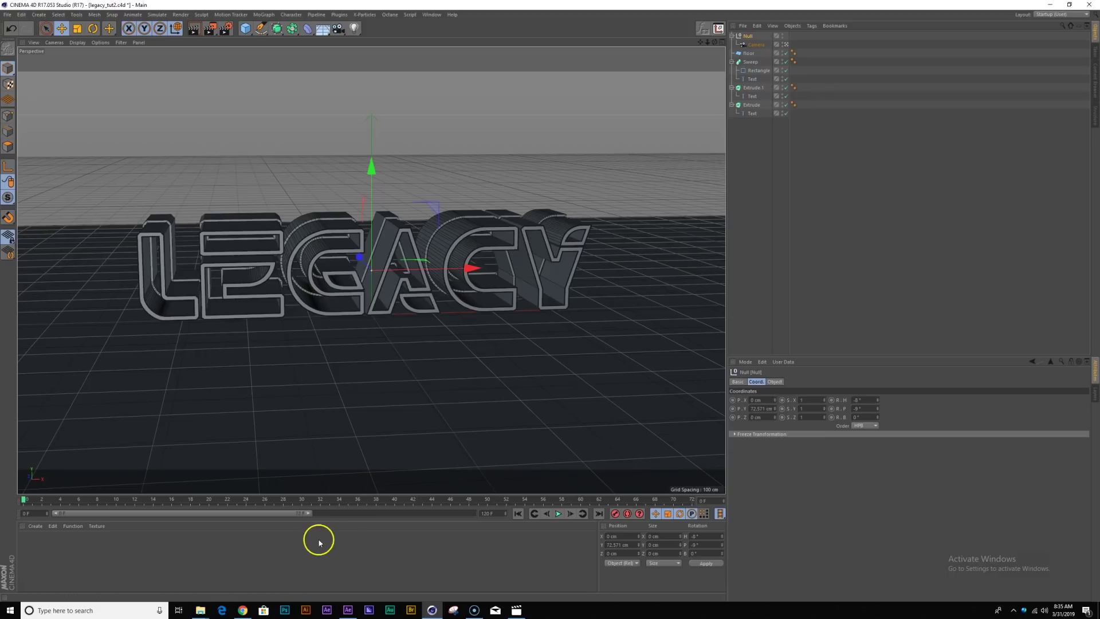
{"action": "left_click_drag", "start_coordinate": [309, 515], "coordinate": [476, 513]}
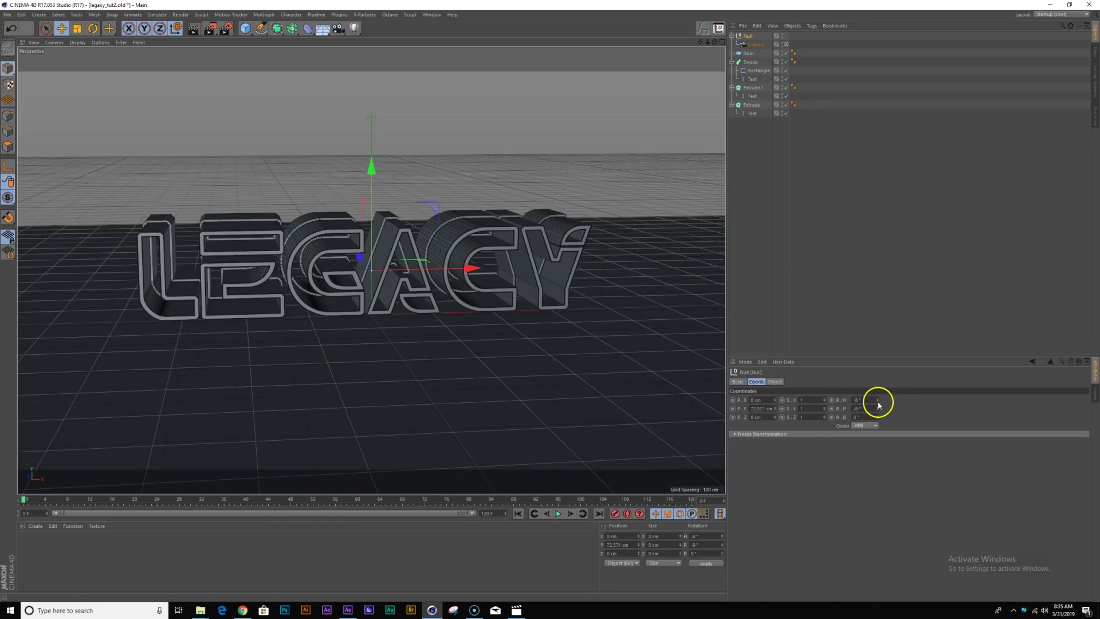
Keyframe the Null's heading at about -9° on frame 0 and at a larger negative angle on frame 120.
{"action": "left_click", "coordinate": [832, 400], "text": "ctrl"}
{"action": "left_click_drag", "start_coordinate": [23, 500], "coordinate": [691, 500]}
{"action": "left_click_drag", "start_coordinate": [877, 400], "coordinate": [877, 401]}
{"action": "left_click", "coordinate": [832, 400], "text": "ctrl"}
Play back the camera move and reposition the Null to about 50 cm on Y and 144 cm on Z.
{"action": "key", "text": "shift+f"}
{"action": "left_click", "coordinate": [559, 514]}
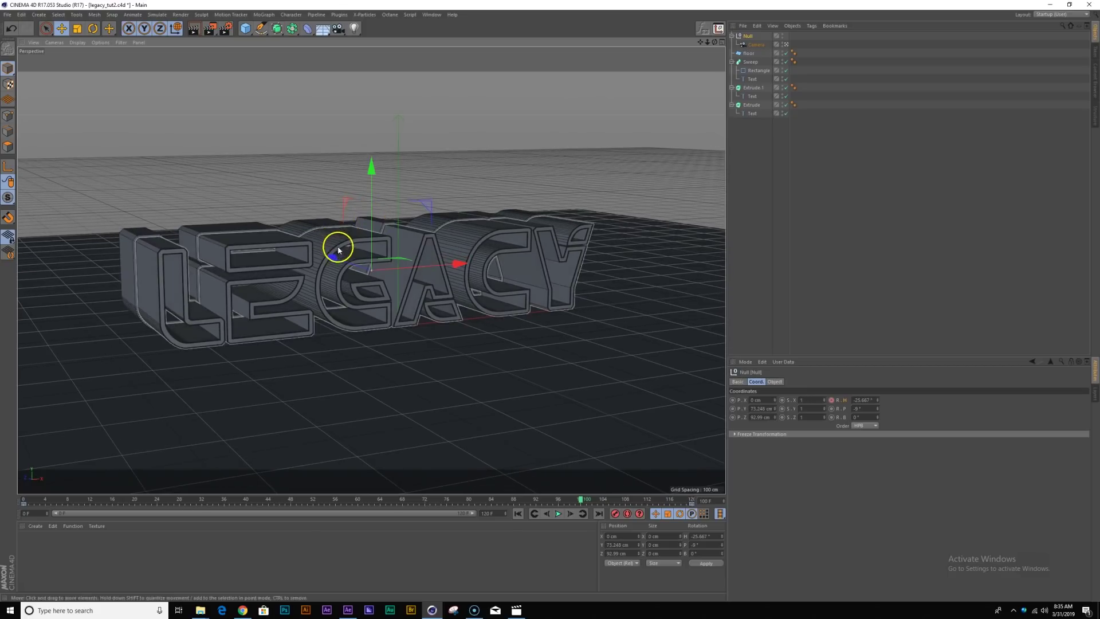
{"action": "mouse_move", "coordinate": [371, 224]}
{"action": "left_mouse_down"}
{"action": "mouse_move", "coordinate": [329, 236]}
{"action": "mouse_move", "coordinate": [371, 196]}
{"action": "mouse_move", "coordinate": [372, 211]}
{"action": "left_mouse_up"}
{"action": "left_click_drag", "start_coordinate": [578, 500], "coordinate": [24, 500]}
{"action": "left_click", "coordinate": [558, 513]}
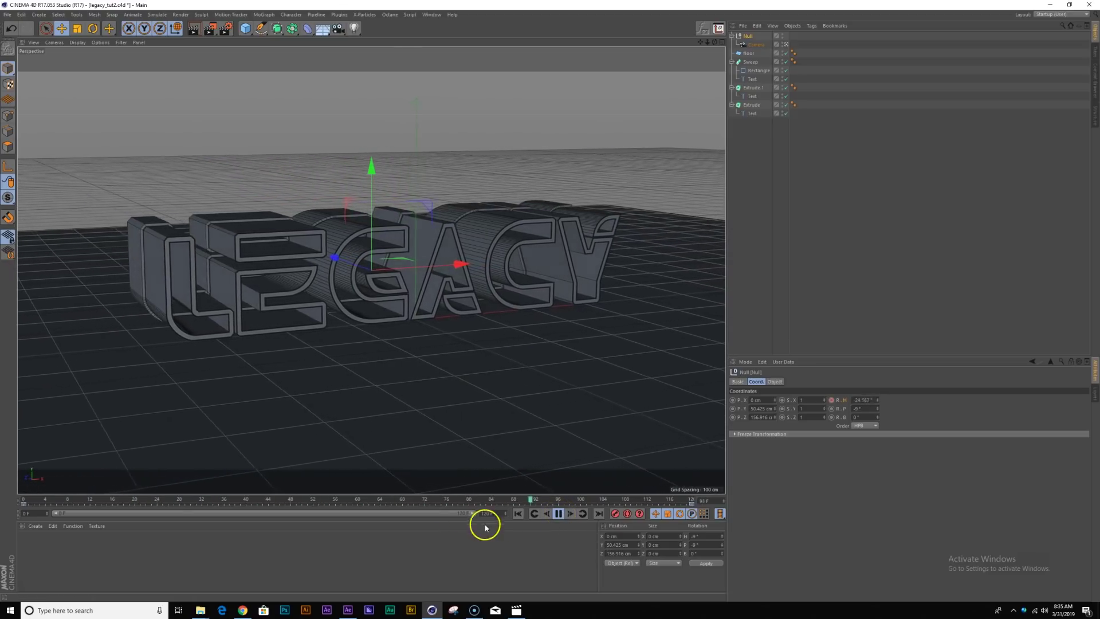
{"action": "left_click", "coordinate": [559, 514]}
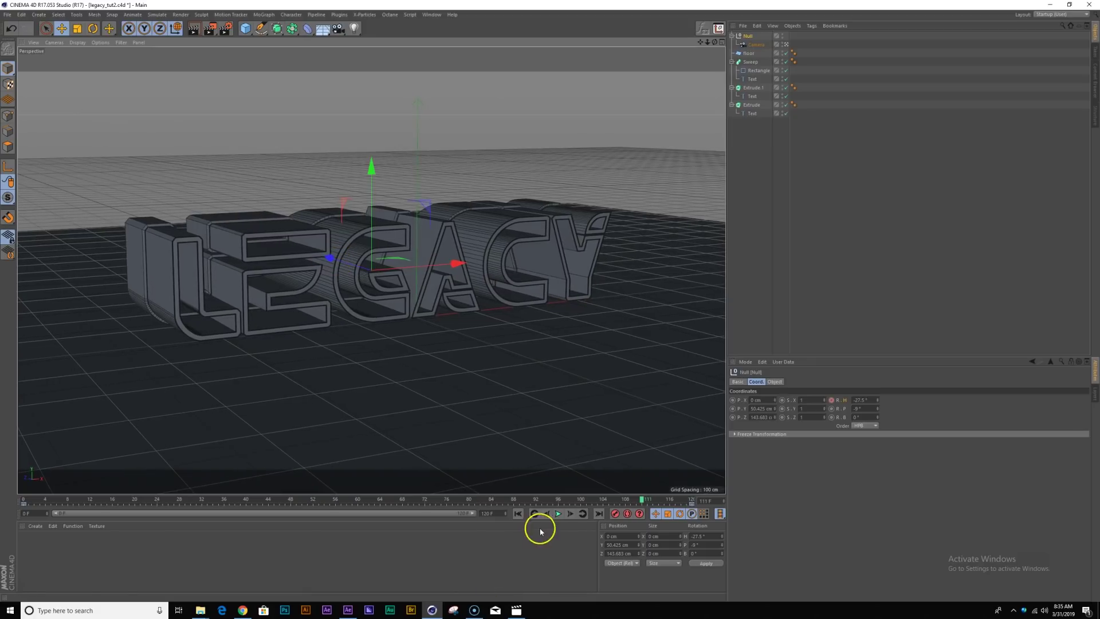
{"action": "left_click", "coordinate": [558, 513]}
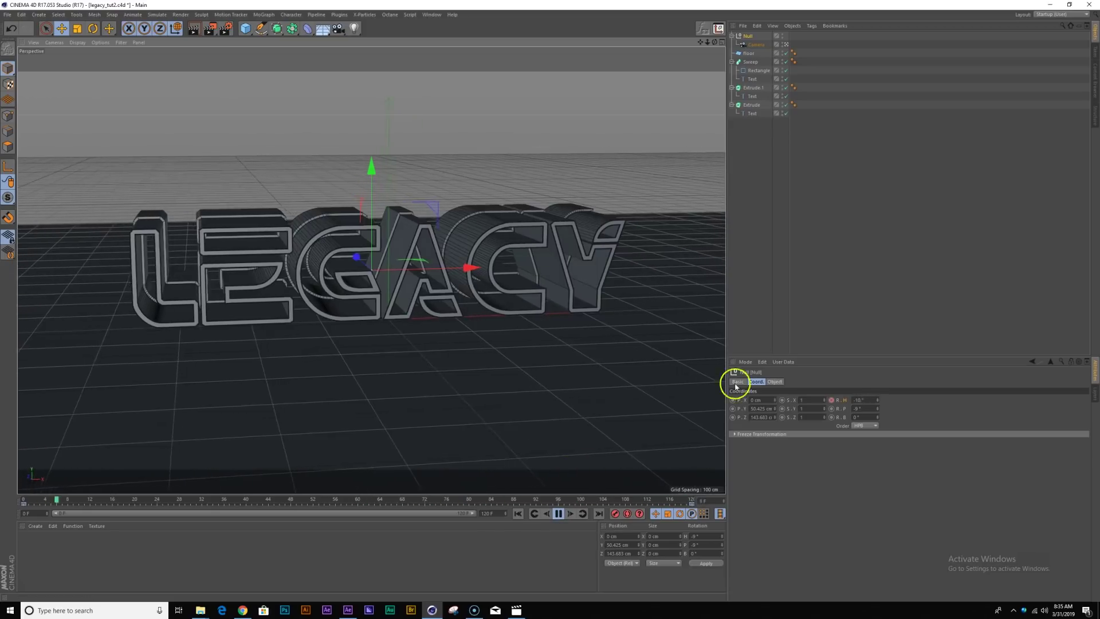
Hide the grid in the perspective viewport and slightly adjust the pitch of the camera's Null.
{"action": "key", "text": "shift+v"}
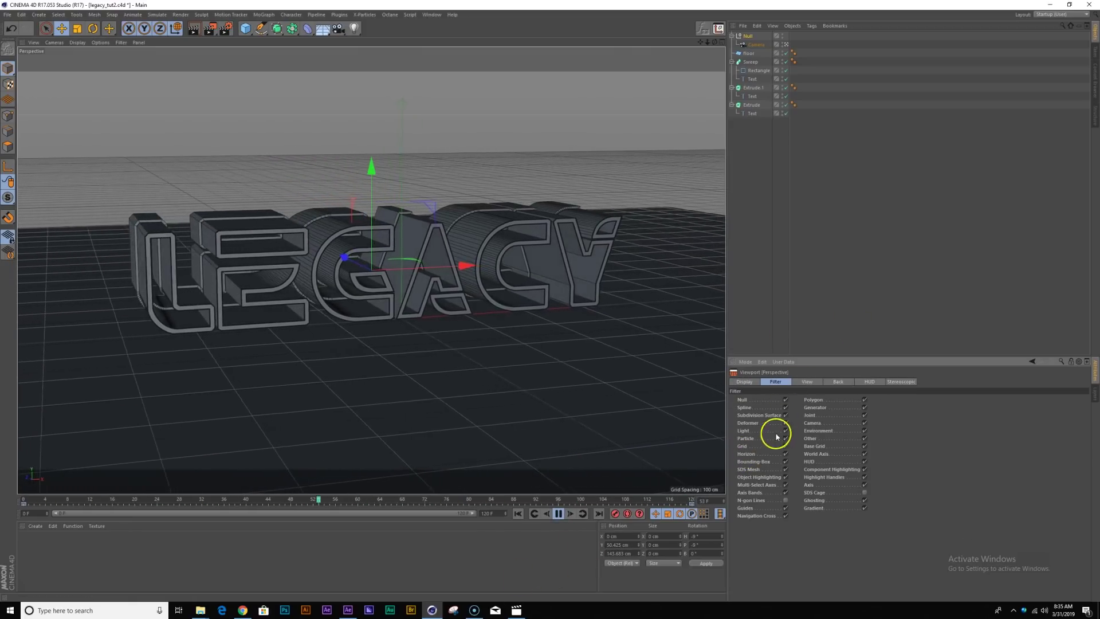
{"action": "left_click", "coordinate": [786, 446]}
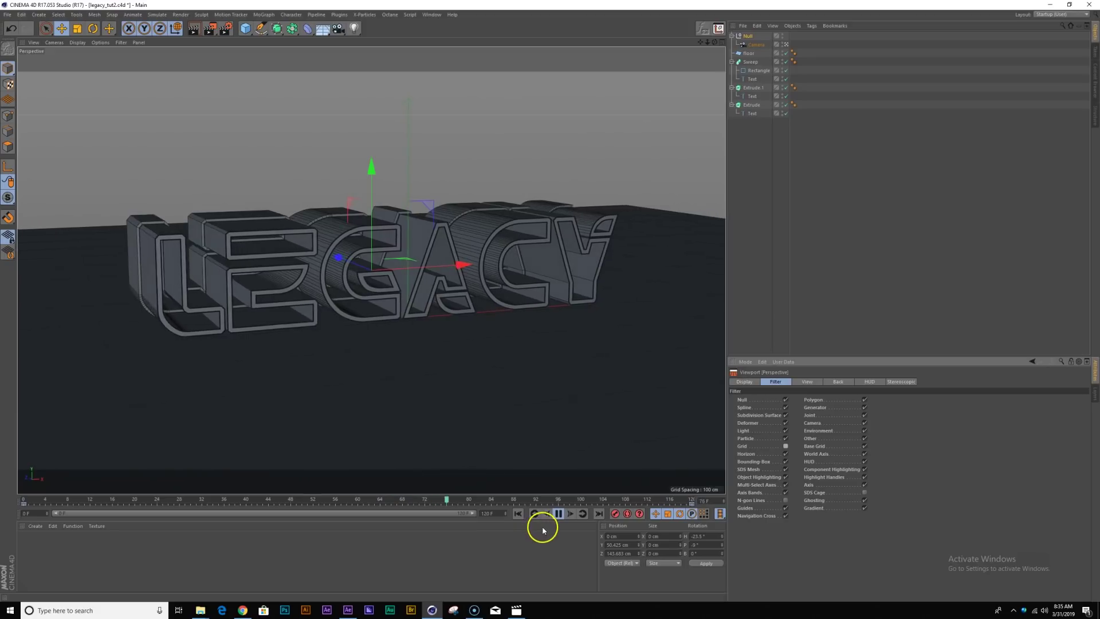
{"action": "left_click", "coordinate": [559, 513]}
{"action": "left_click", "coordinate": [745, 36]}
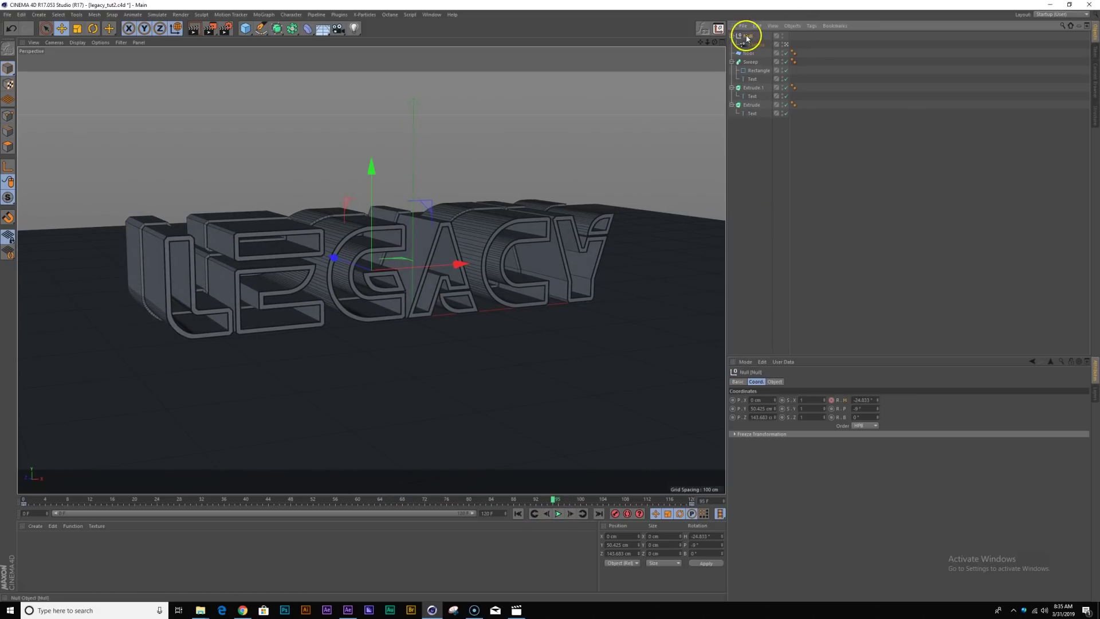
{"action": "left_click_drag", "start_coordinate": [878, 408], "coordinate": [878, 408]}
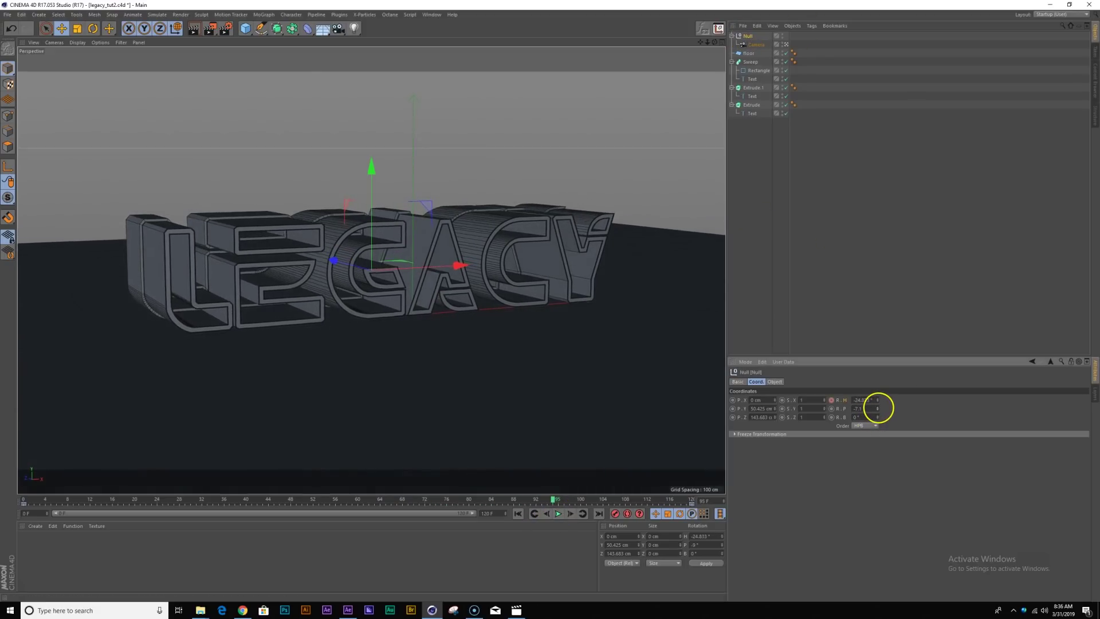
Place the Floor last in the object list and scale it up so it extends far behind the title.
{"action": "left_click_drag", "start_coordinate": [749, 53], "coordinate": [754, 118]}
{"action": "key", "text": "t"}
{"action": "left_click_drag", "start_coordinate": [528, 184], "coordinate": [550, 300]}
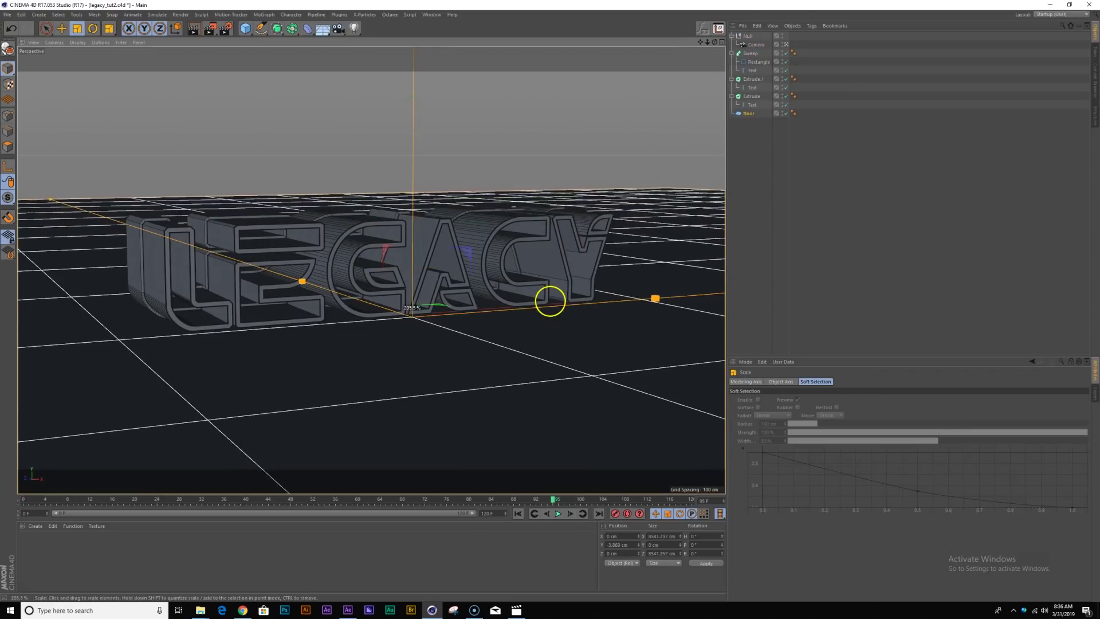
Play back the camera move to check the floor's coverage and return to frame 0.
{"action": "key", "text": "shift+f"}
{"action": "left_click", "coordinate": [557, 514]}
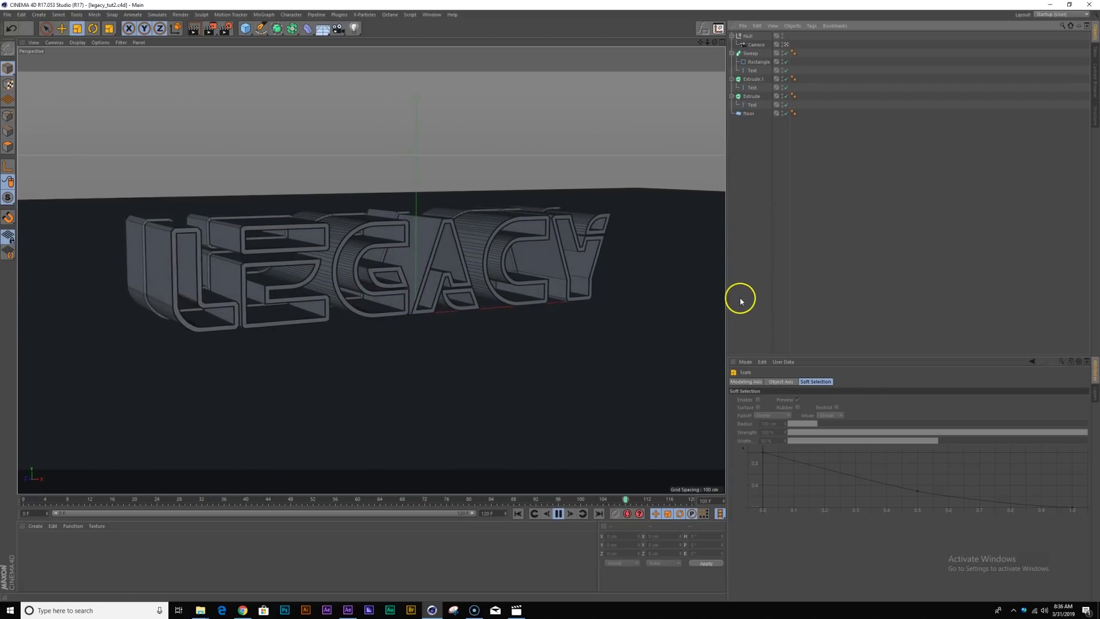
{"action": "left_click", "coordinate": [559, 514]}
{"action": "left_click", "coordinate": [519, 514]}
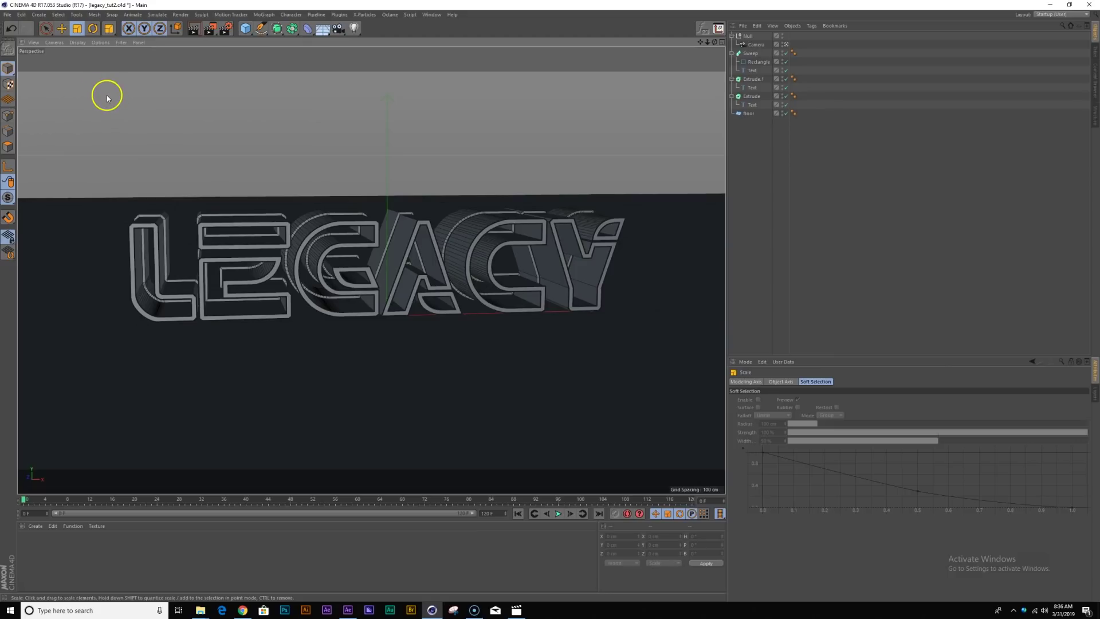
Switch the interface to the OCTANE (User) layout.
{"action": "left_click", "coordinate": [432, 15]}
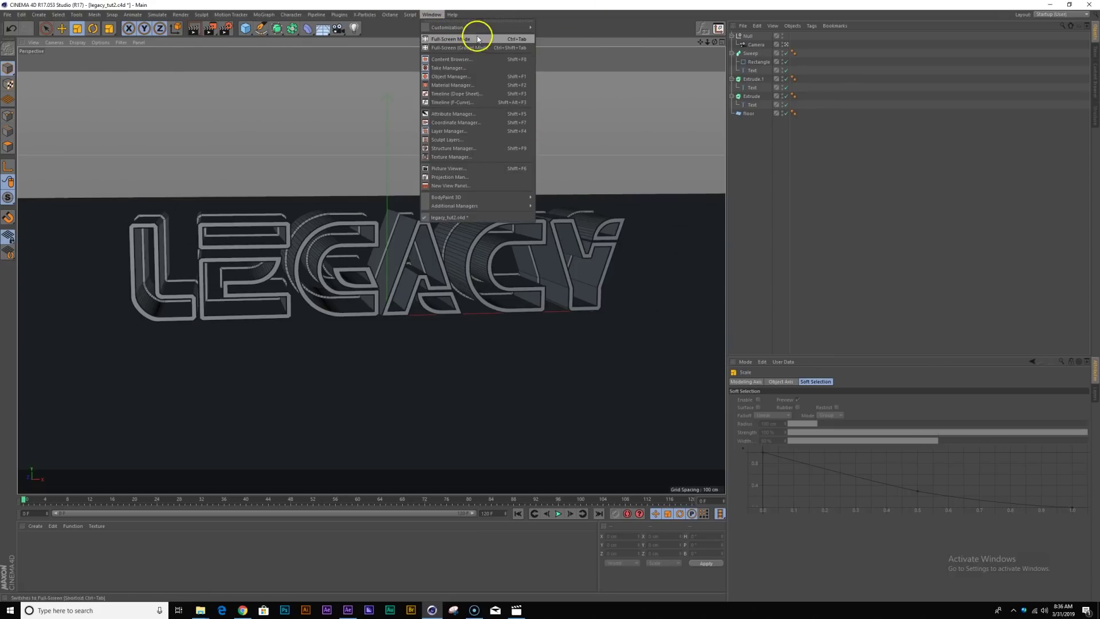
{"action": "mouse_move", "coordinate": [522, 26]}
{"action": "mouse_move", "coordinate": [614, 62]}
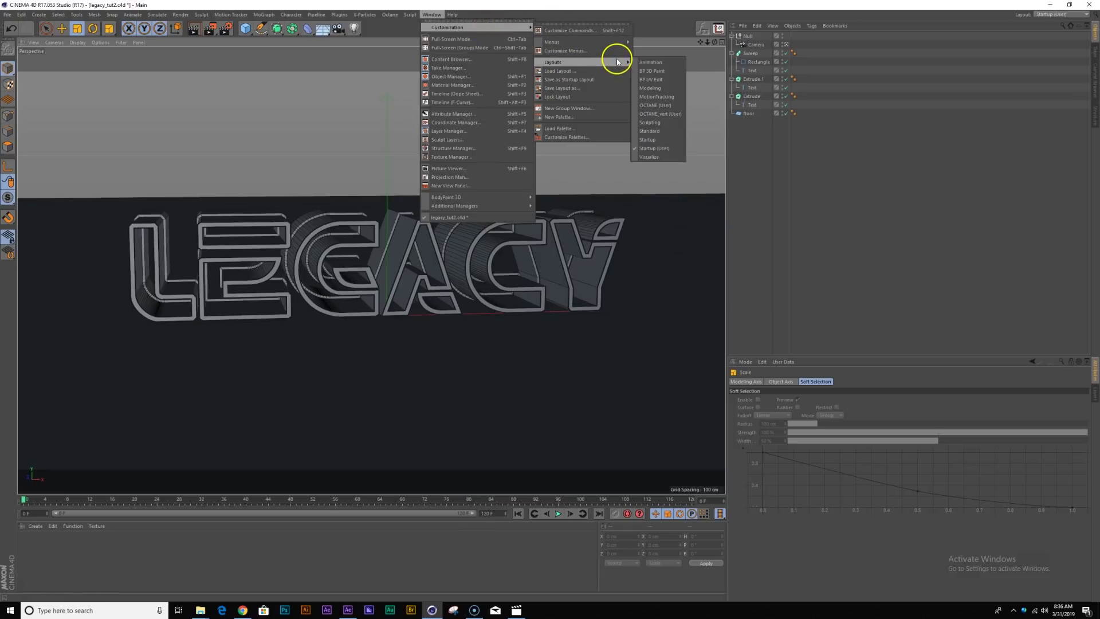
{"action": "left_click", "coordinate": [670, 109]}
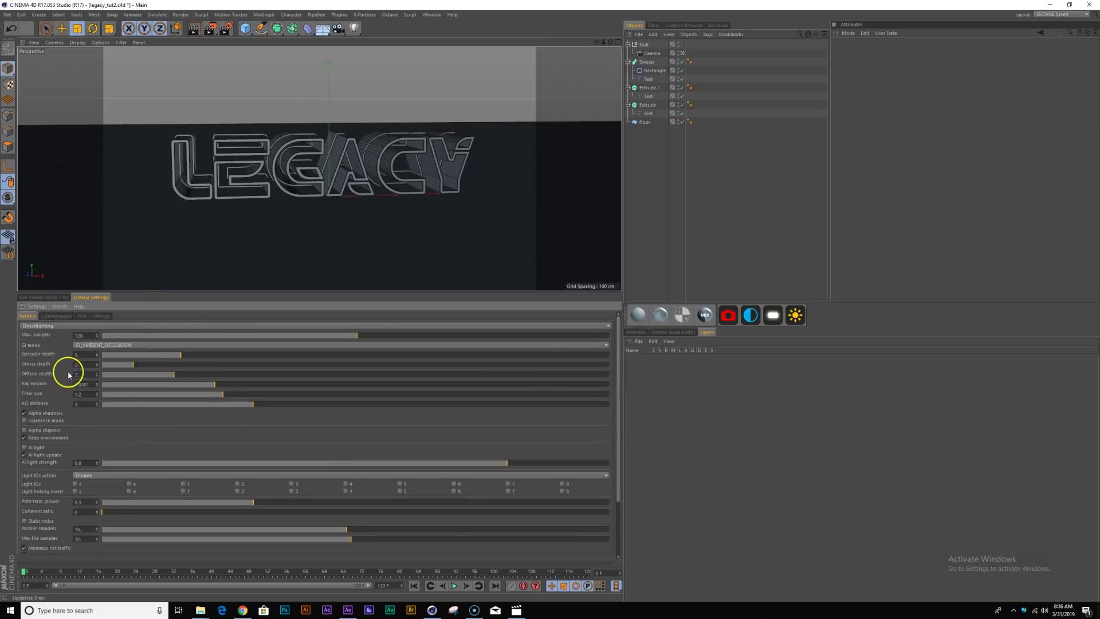
Set the Octane Directlighting kernel's specular depth to 10 and its glossy and diffuse depths to 6, with static noise enabled.
{"action": "double_click", "coordinate": [92, 355]}
{"action": "type", "text": "10"}
{"action": "key", "text": "Tab"}
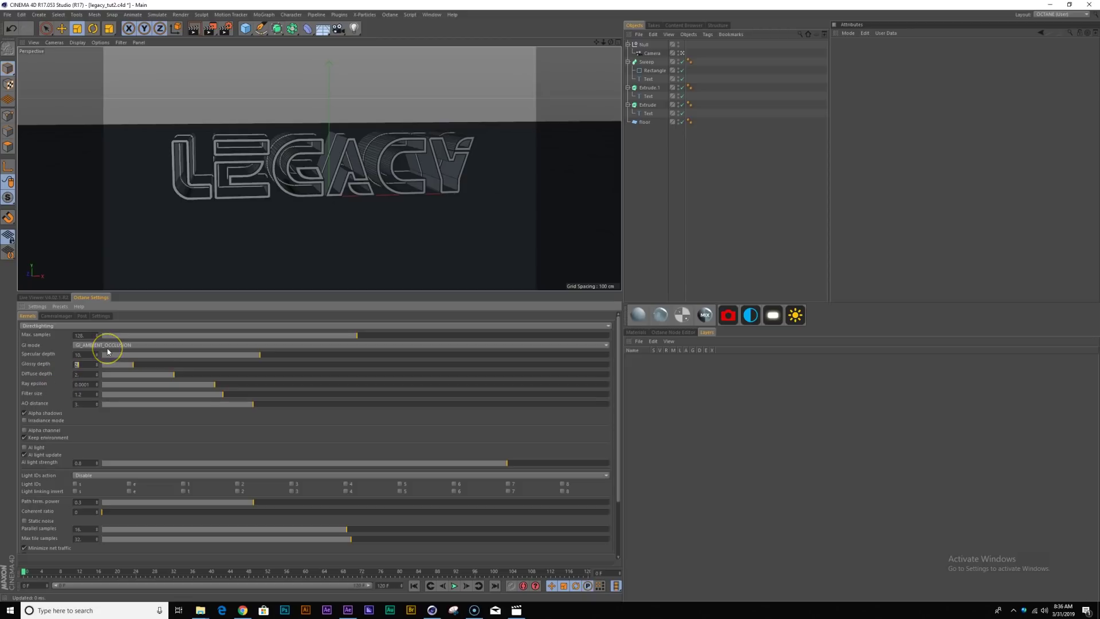
{"action": "key", "text": "Return"}
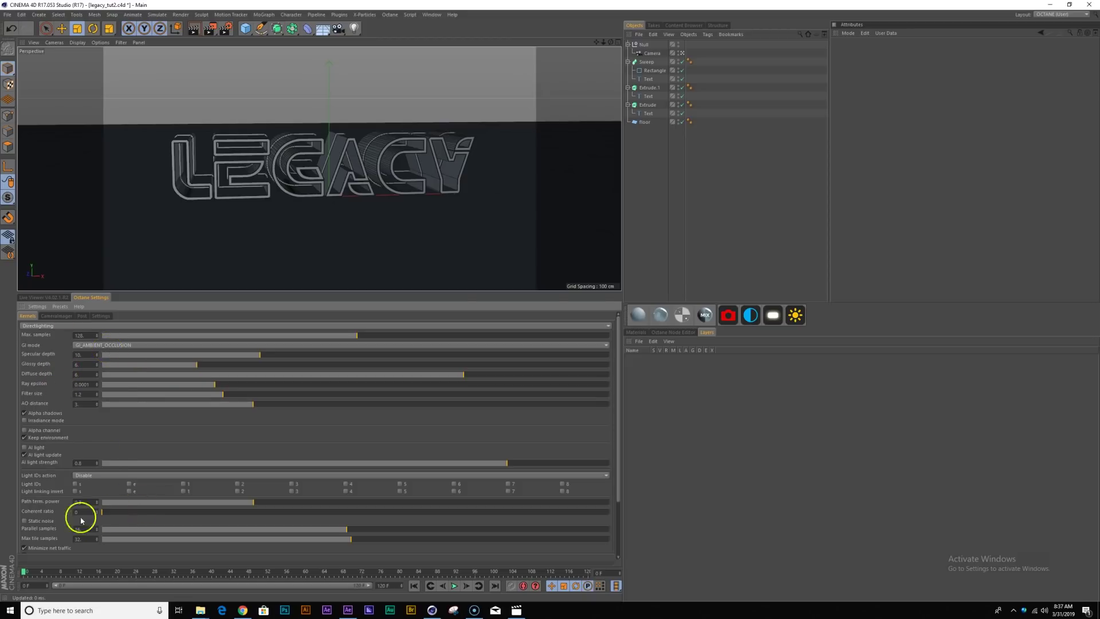
{"action": "left_click", "coordinate": [24, 521]}
{"action": "left_click_drag", "start_coordinate": [619, 415], "coordinate": [615, 496]}
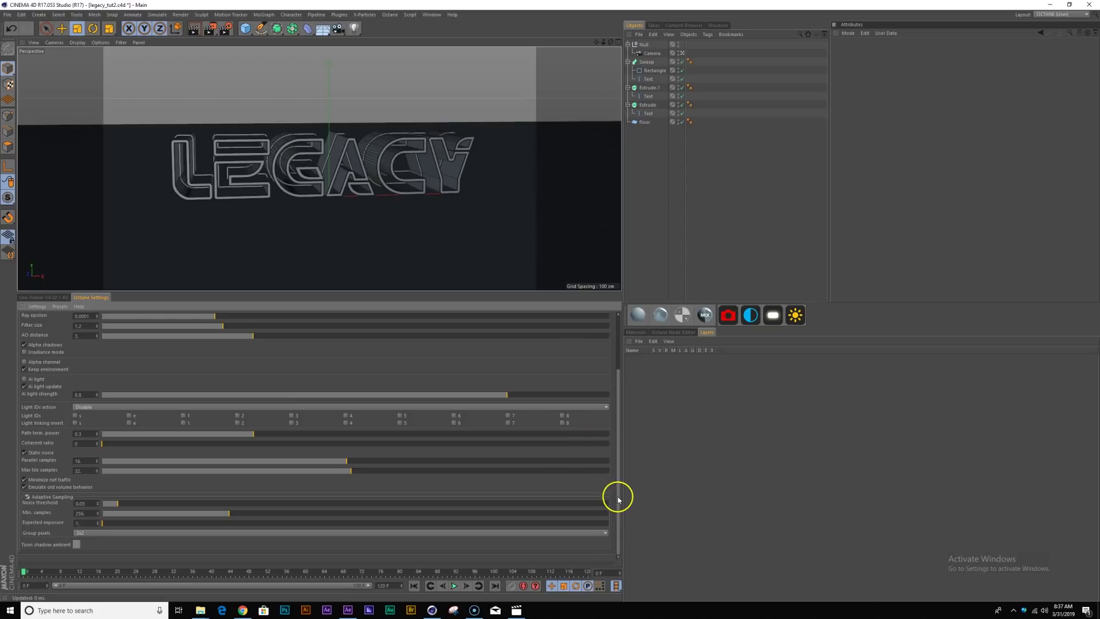
{"action": "left_click_drag", "start_coordinate": [617, 496], "coordinate": [565, 393]}
Set Octane's render priority to PRIORITY_MEDIUM and enable the second GeForce GTX 980 Ti for denoising.
{"action": "left_click", "coordinate": [100, 316]}
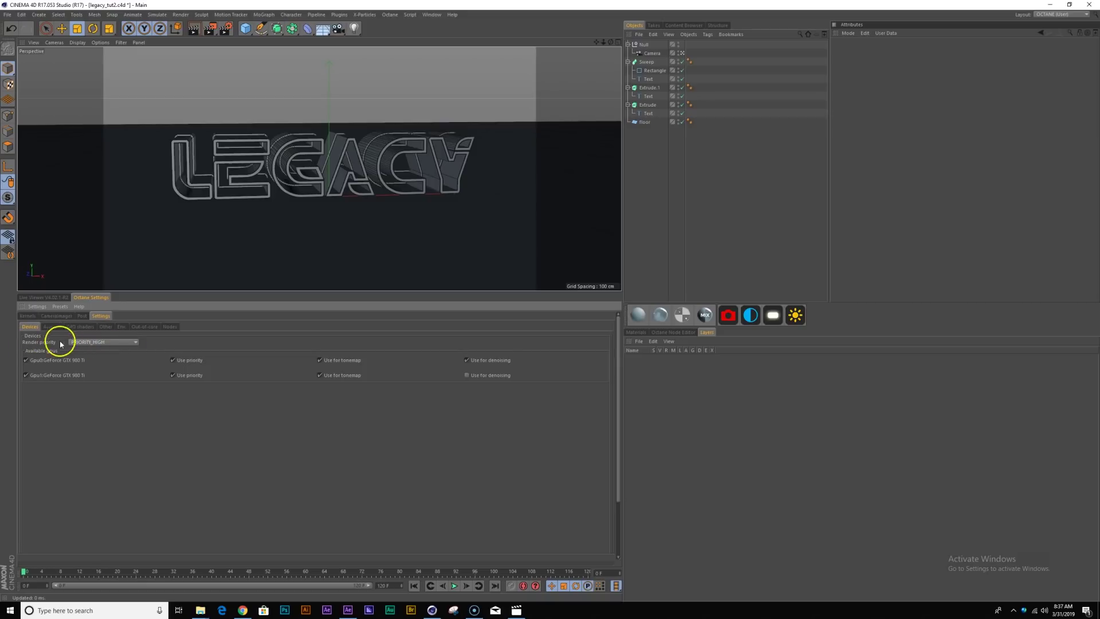
{"action": "left_click", "coordinate": [107, 342]}
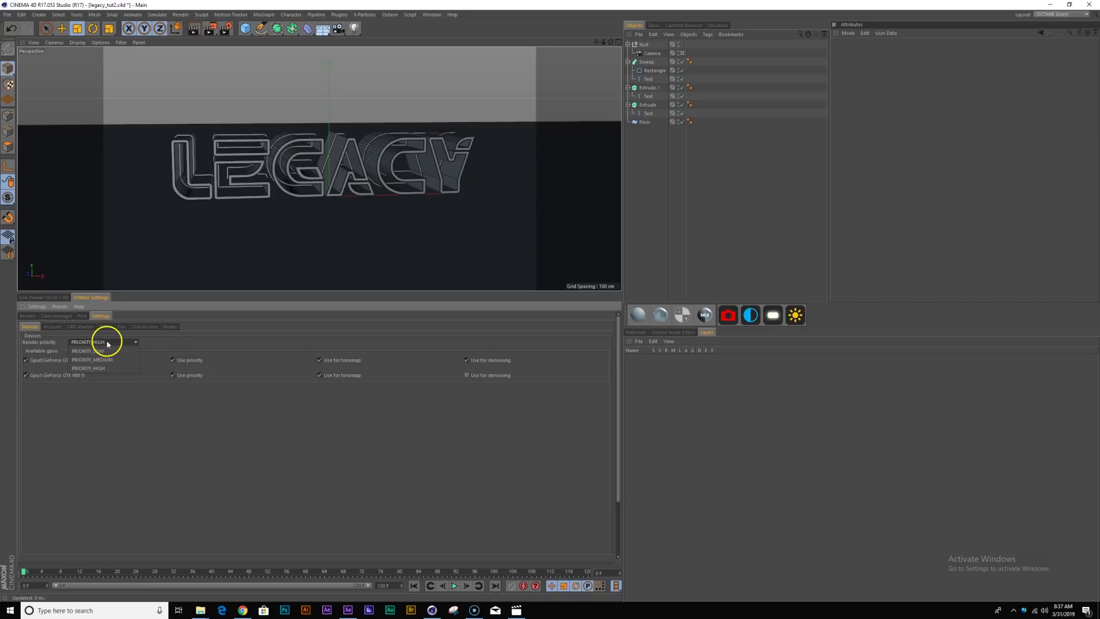
{"action": "left_click", "coordinate": [114, 360]}
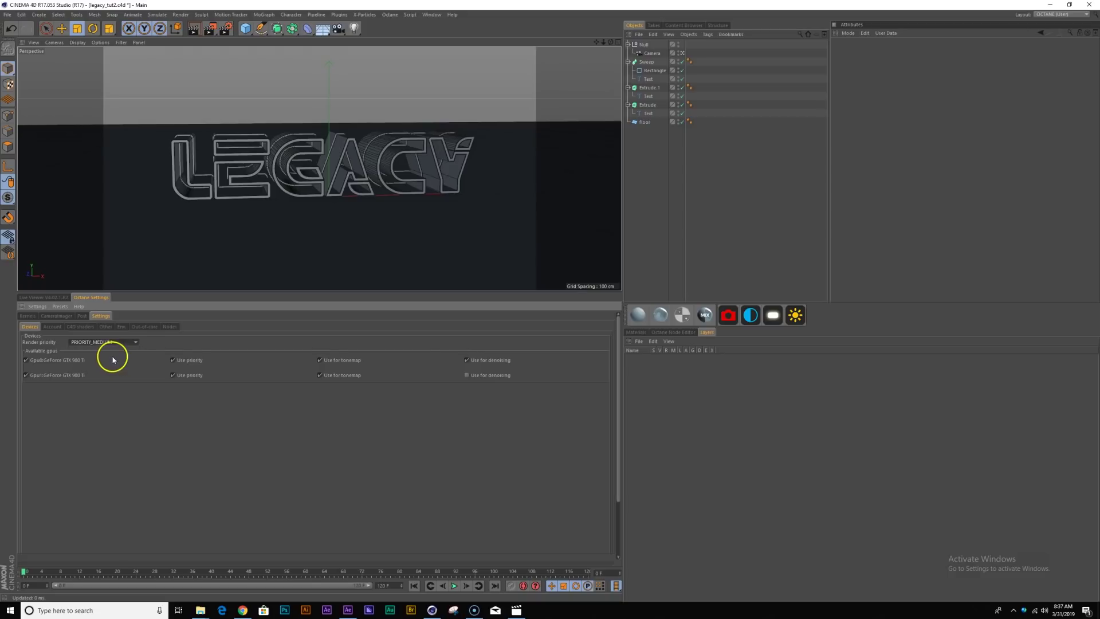
{"action": "left_click", "coordinate": [466, 376]}
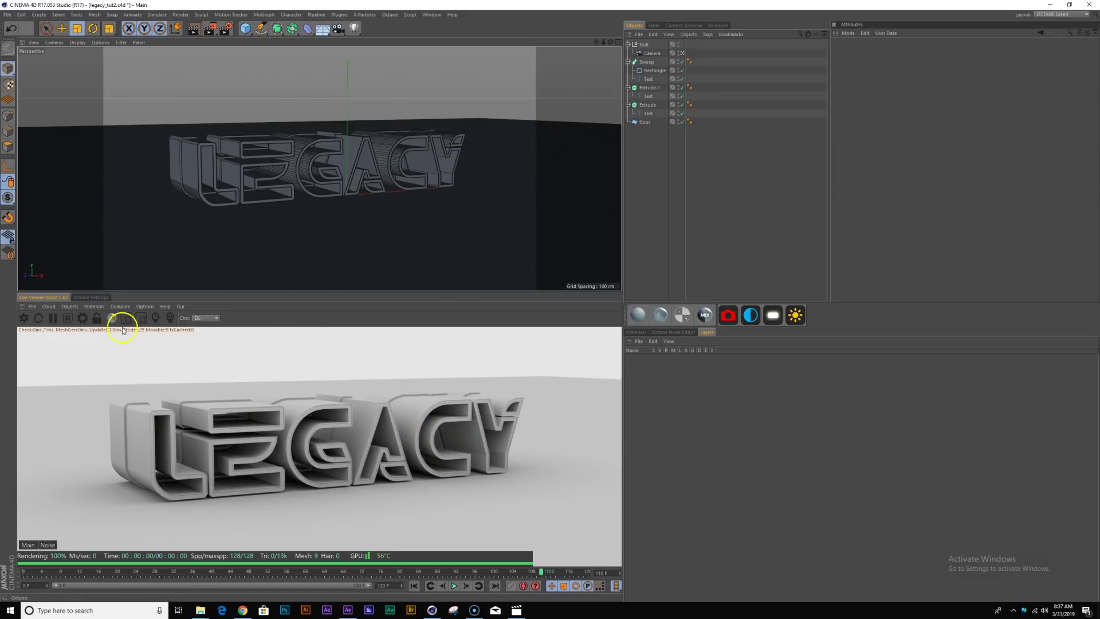
Set the render output height to 720 pixels with the aspect ratio locked.
{"action": "left_click", "coordinate": [227, 29]}
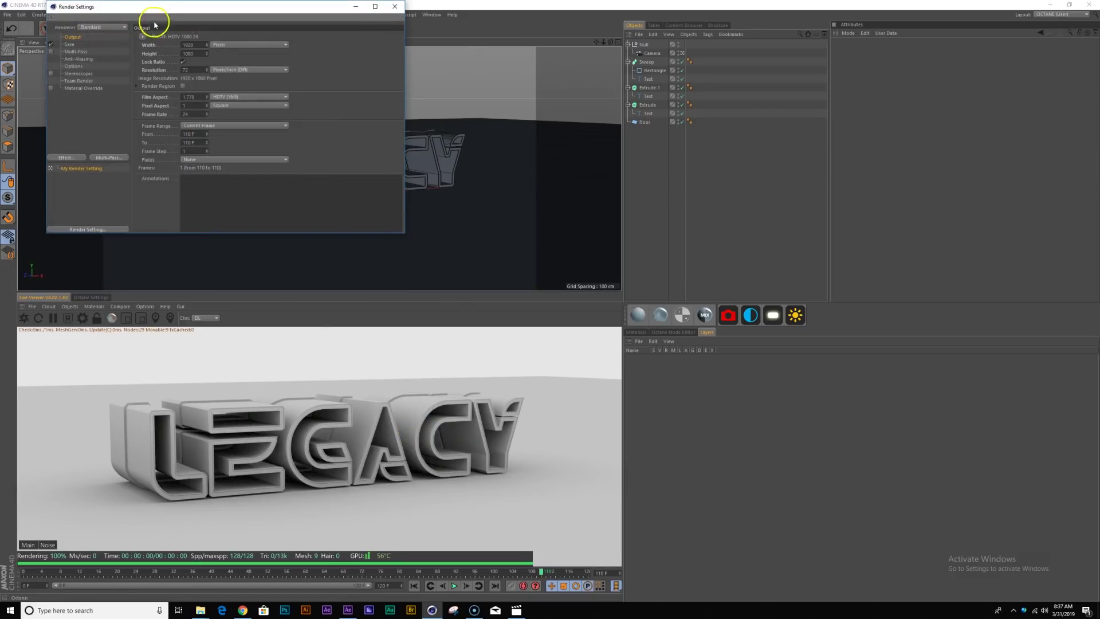
{"action": "double_click", "coordinate": [252, 219]}
{"action": "type", "text": "72"}
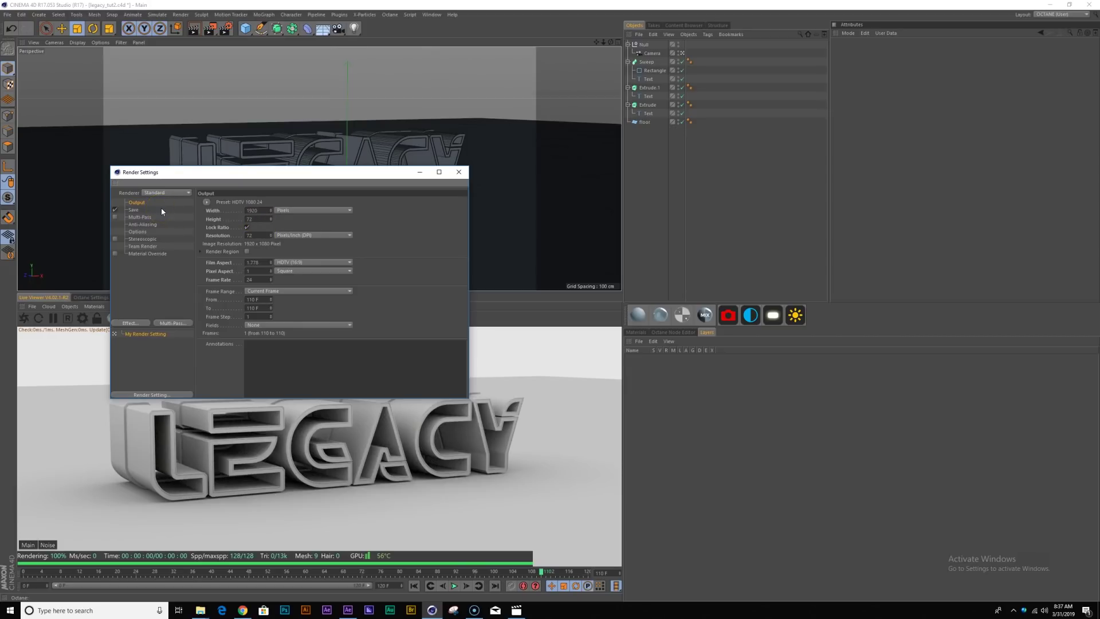
{"action": "type", "text": "0"}
{"action": "key", "text": "Return"}
{"action": "left_click", "coordinate": [459, 172]}
Make the Octane glossy material's diffuse color black, apply it to the floor and rename the material Floor.
{"action": "left_click", "coordinate": [638, 332]}
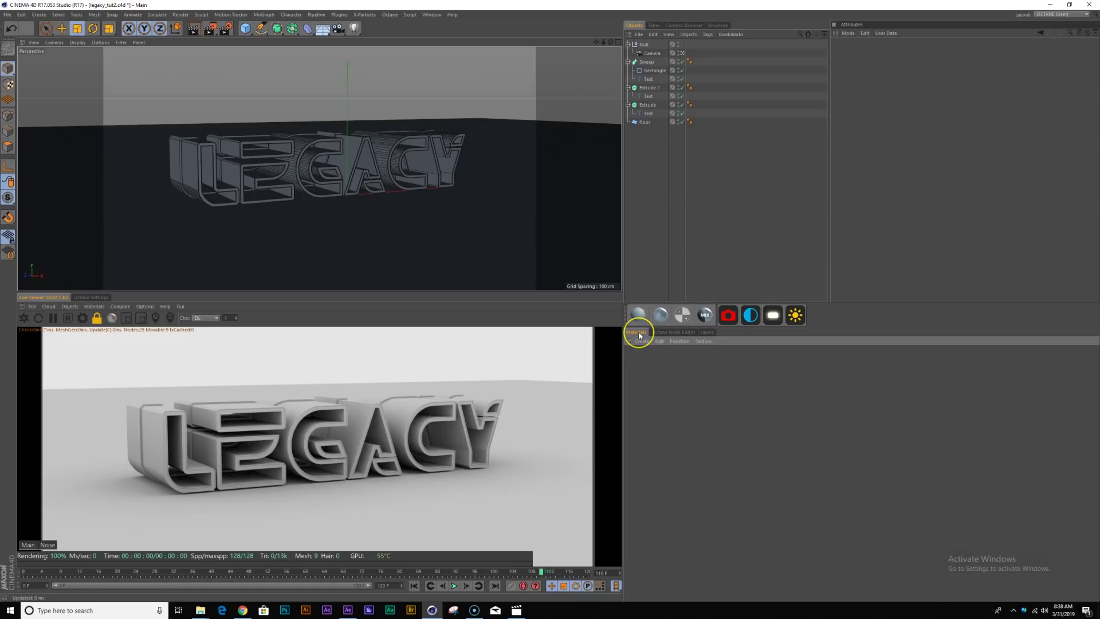
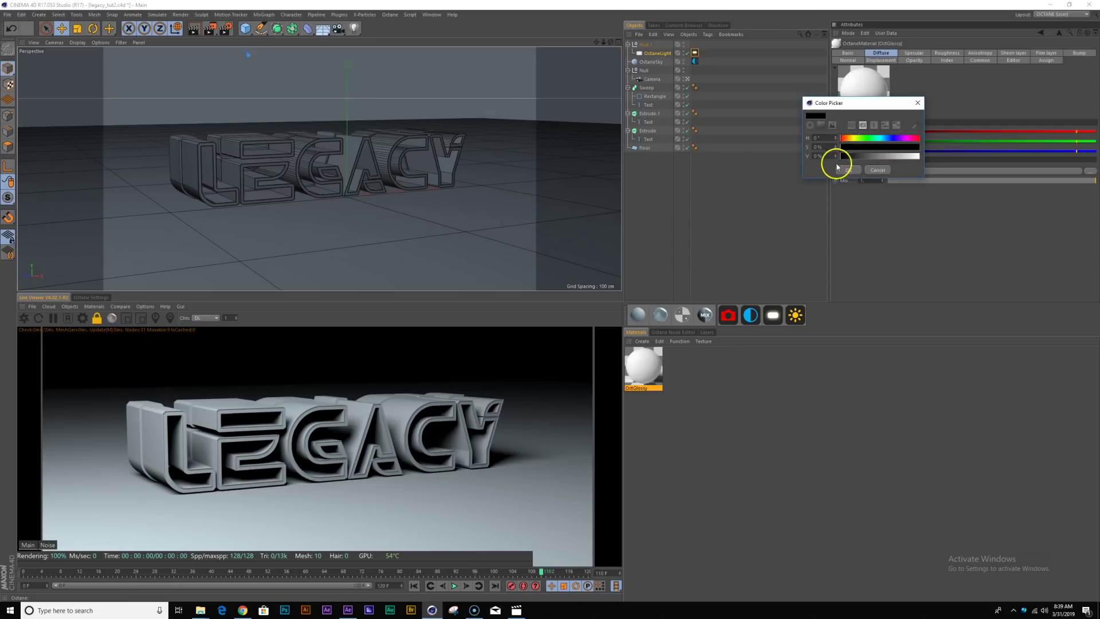
{"action": "left_click", "coordinate": [846, 170]}
{"action": "left_click_drag", "start_coordinate": [650, 379], "coordinate": [520, 481]}
{"action": "left_click", "coordinate": [643, 387]}
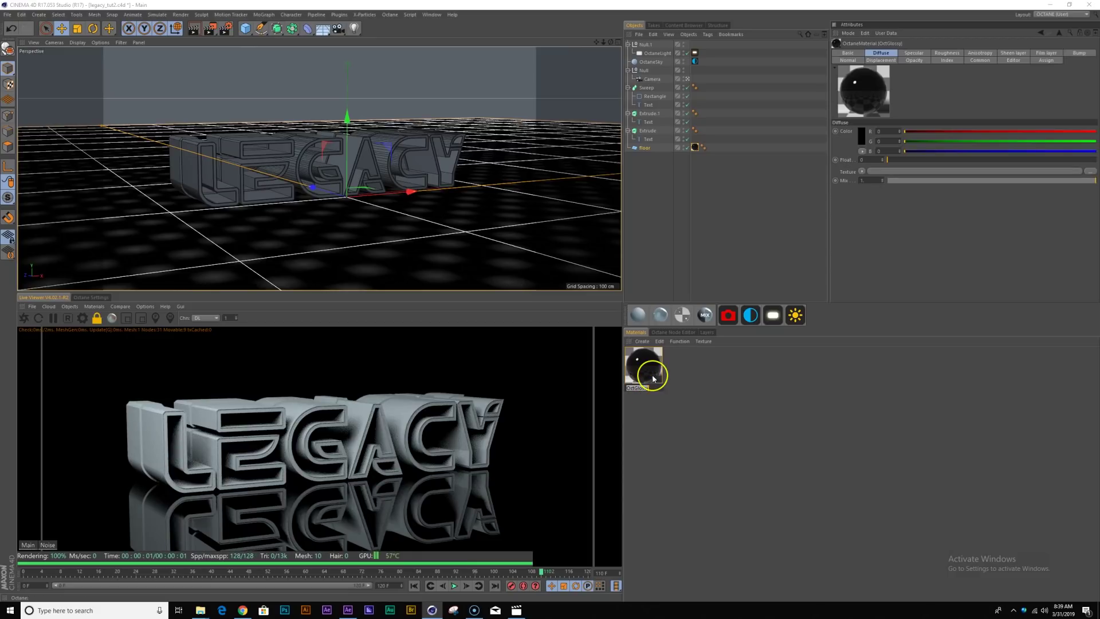
{"action": "left_click", "coordinate": [653, 379]}
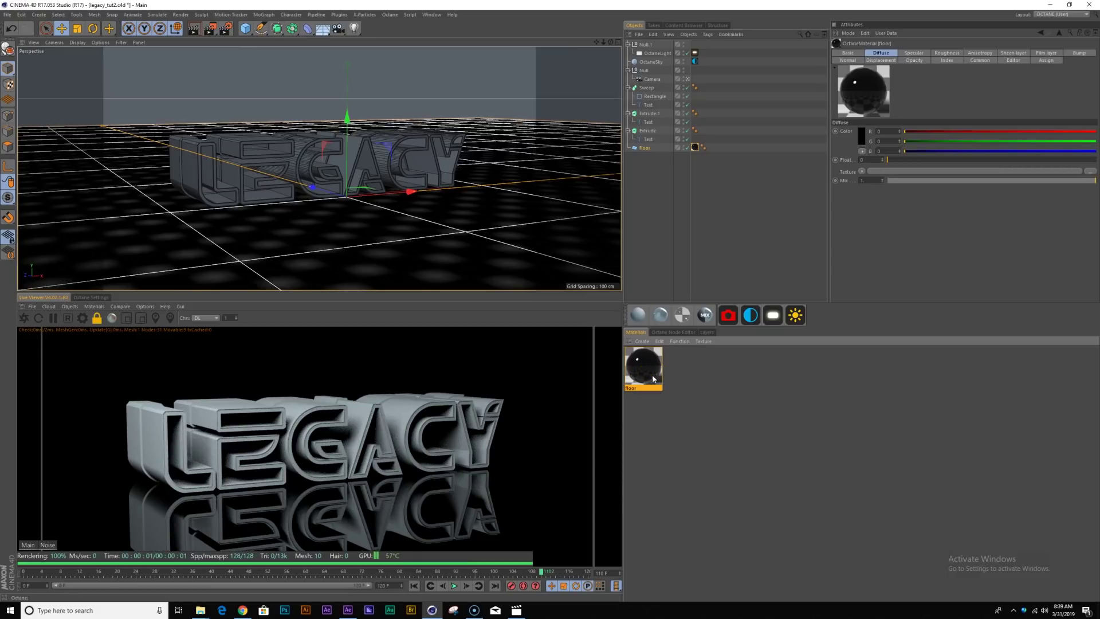
Set the Floor material's roughness to about 0.07 and its specular amount to about 0.58.
{"action": "left_click", "coordinate": [947, 53]}
{"action": "mouse_move", "coordinate": [892, 163]}
{"action": "left_mouse_down"}
{"action": "mouse_move", "coordinate": [912, 162]}
{"action": "mouse_move", "coordinate": [902, 163]}
{"action": "left_mouse_up"}
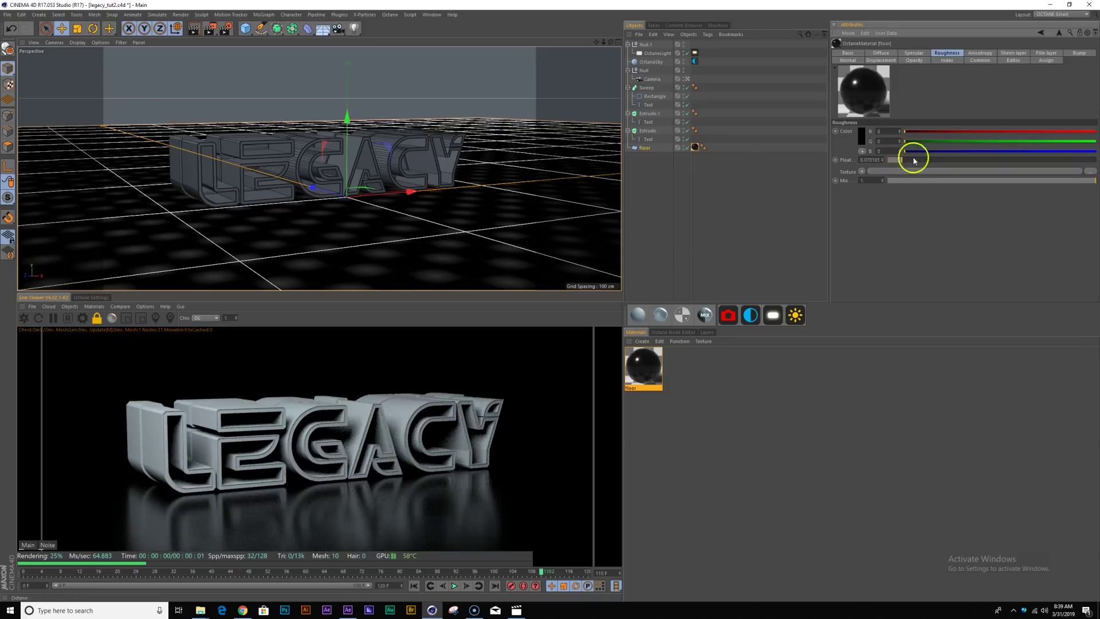
{"action": "left_click", "coordinate": [914, 52]}
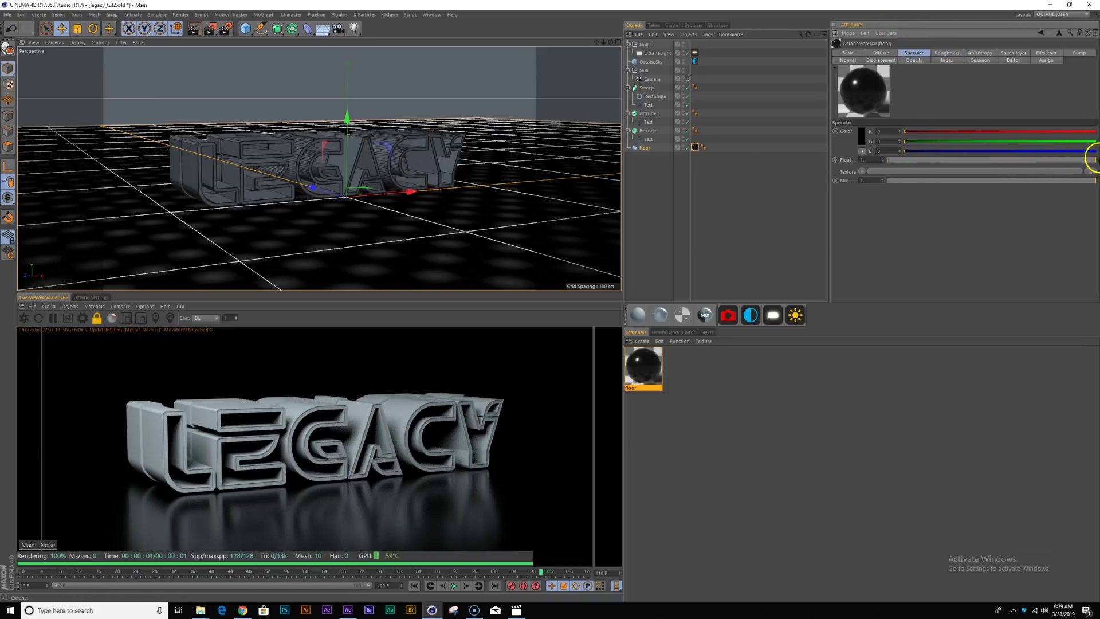
{"action": "left_click_drag", "start_coordinate": [1084, 162], "coordinate": [1009, 165]}
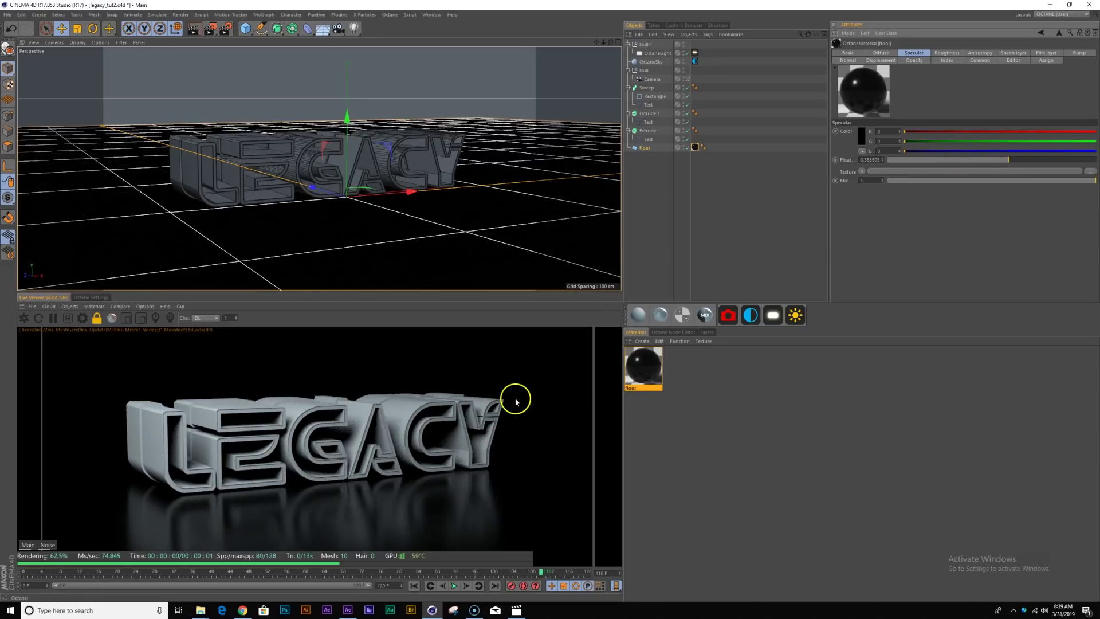
Raise the floor slightly to about -3.65 cm on Y beneath the lettering and save the project.
{"action": "middle_click", "coordinate": [384, 216]}
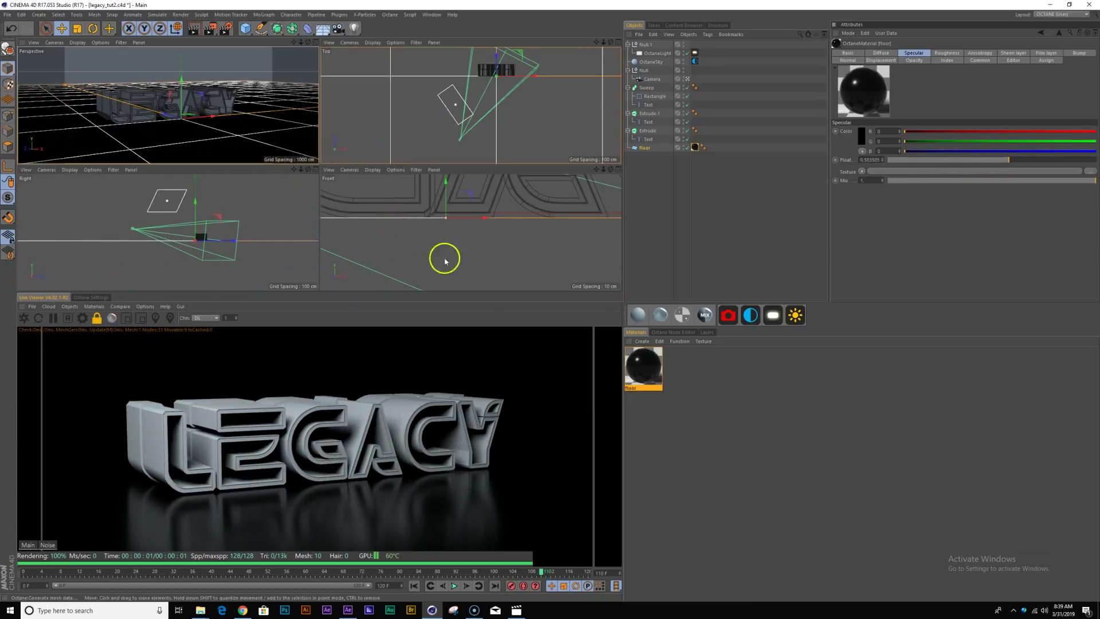
{"action": "scroll", "coordinate": [398, 235], "scroll_direction": "up", "scroll_amount": 3}
{"action": "middle_click_drag", "start_coordinate": [415, 224], "coordinate": [493, 251], "text": "alt"}
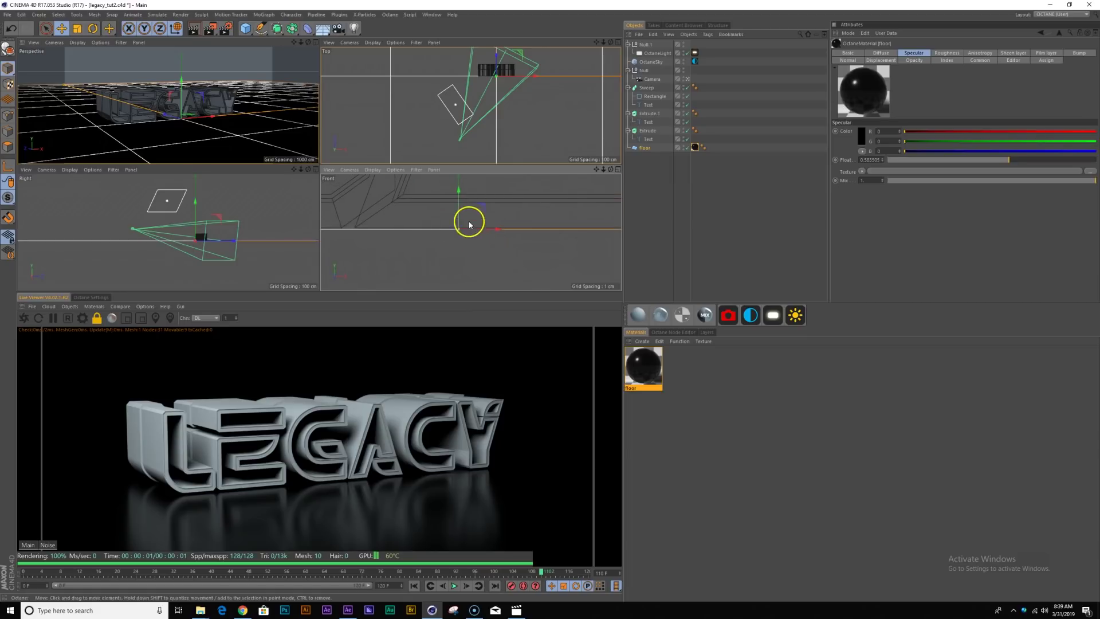
{"action": "left_click", "coordinate": [645, 148]}
{"action": "left_click_drag", "start_coordinate": [454, 208], "coordinate": [459, 213]}
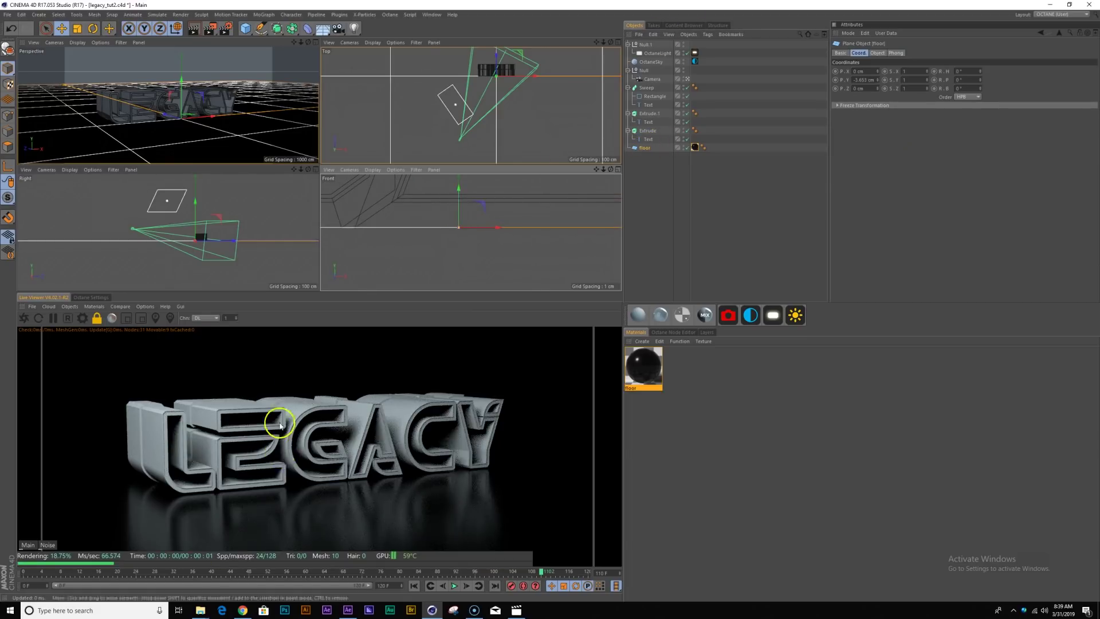
{"action": "left_click", "coordinate": [310, 484]}
{"action": "key", "text": "ctrl+s"}
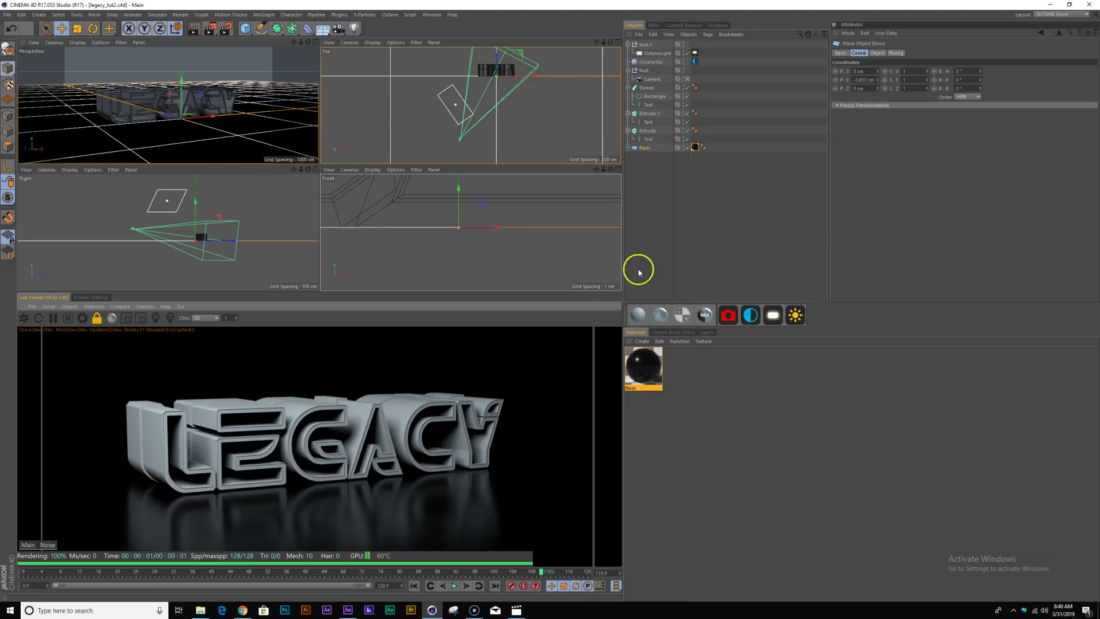
Create an Octane diffuse material with blackbody emission and enable the emission's surface brightness.
{"action": "left_click", "coordinate": [640, 324]}
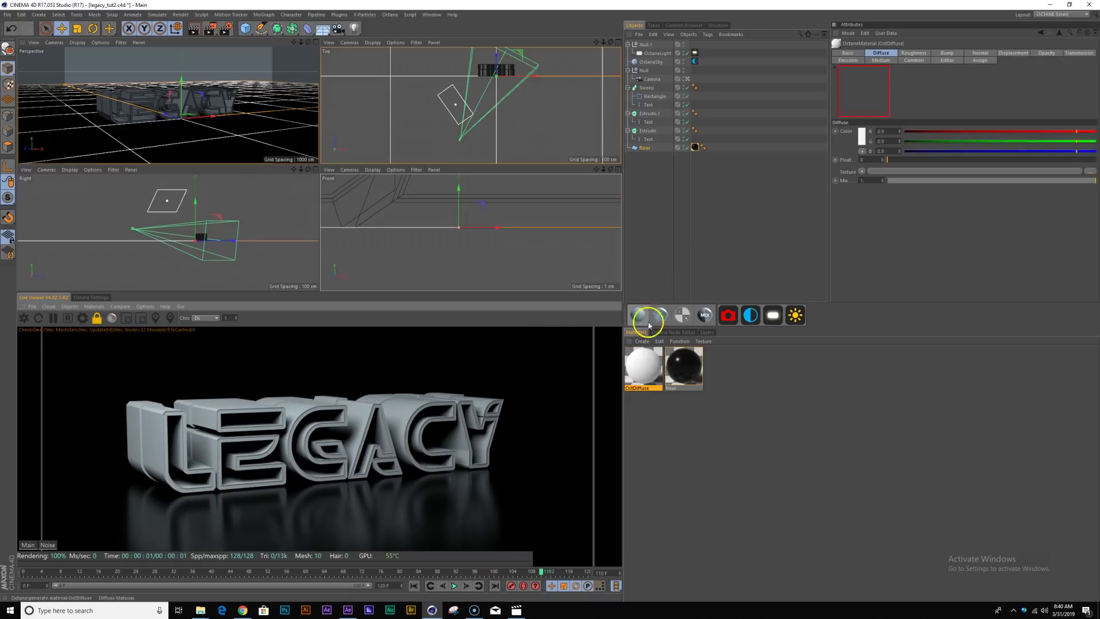
{"action": "left_click", "coordinate": [849, 60]}
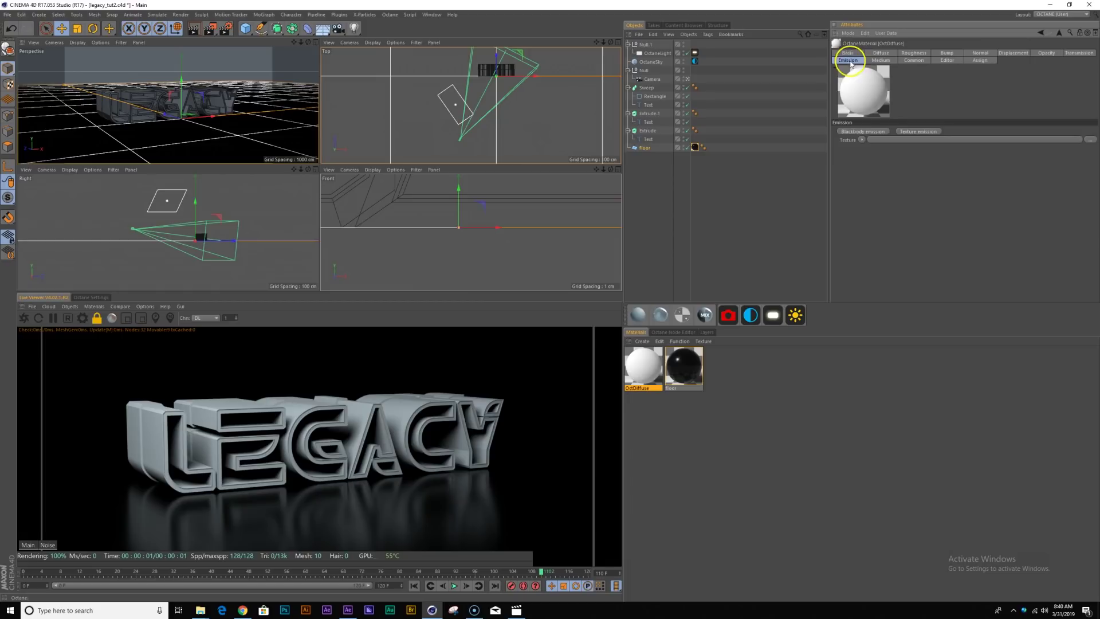
{"action": "left_click", "coordinate": [864, 133]}
{"action": "left_click", "coordinate": [917, 139]}
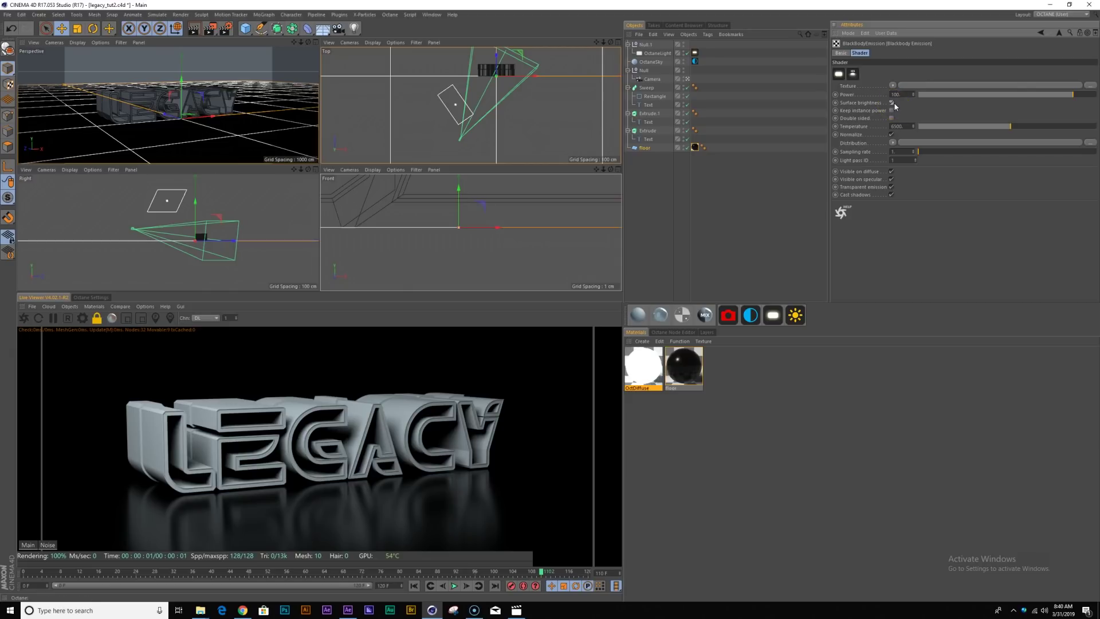
{"action": "left_click", "coordinate": [891, 103]}
{"action": "left_click", "coordinate": [841, 100]}
Collapse the Sweep and both Extrude hierarchies and apply the emissive diffuse material to the Sweep outline.
{"action": "left_click", "coordinate": [627, 87]}
{"action": "left_click", "coordinate": [628, 96]}
{"action": "left_click", "coordinate": [628, 104]}
{"action": "left_click", "coordinate": [645, 88]}
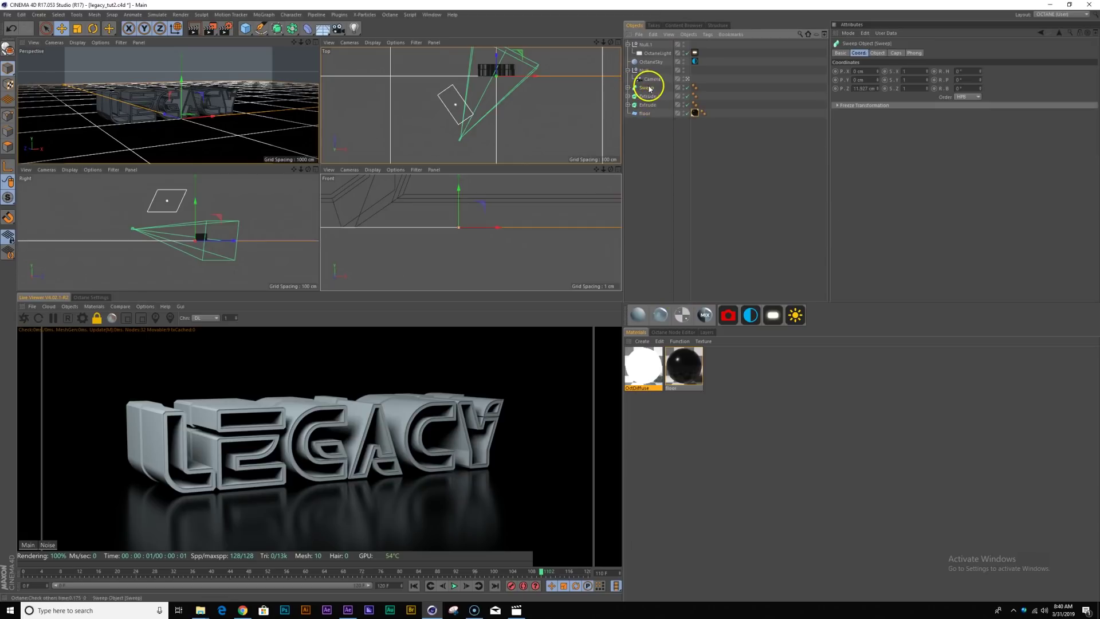
{"action": "left_click_drag", "start_coordinate": [644, 367], "coordinate": [647, 88]}
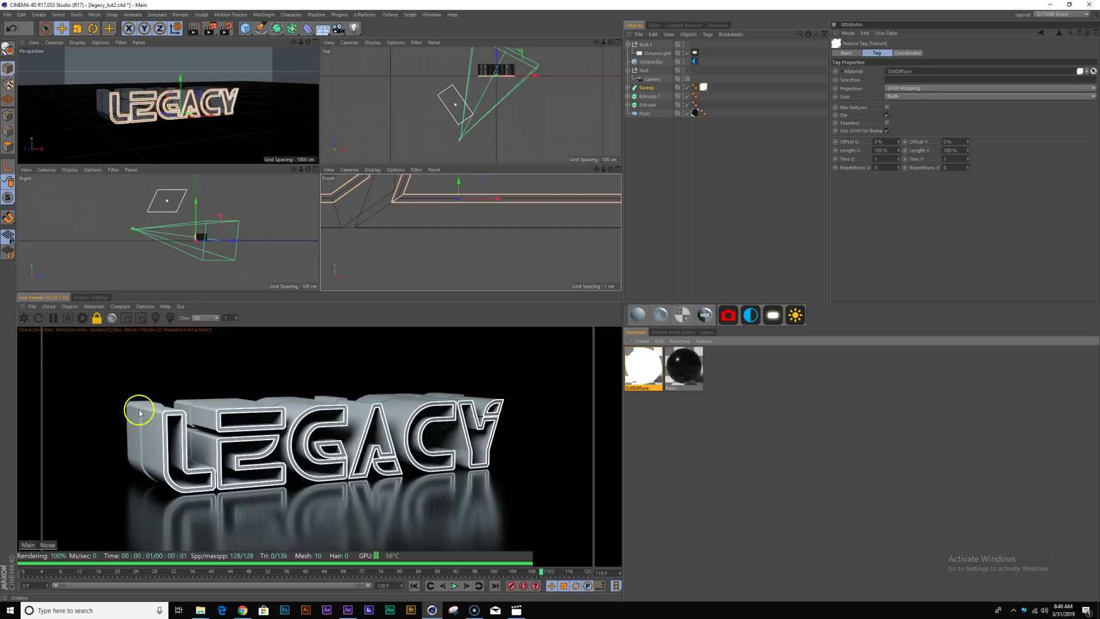
Create an Octane specular material and apply it to both Extrude objects.
{"action": "left_click", "coordinate": [684, 319]}
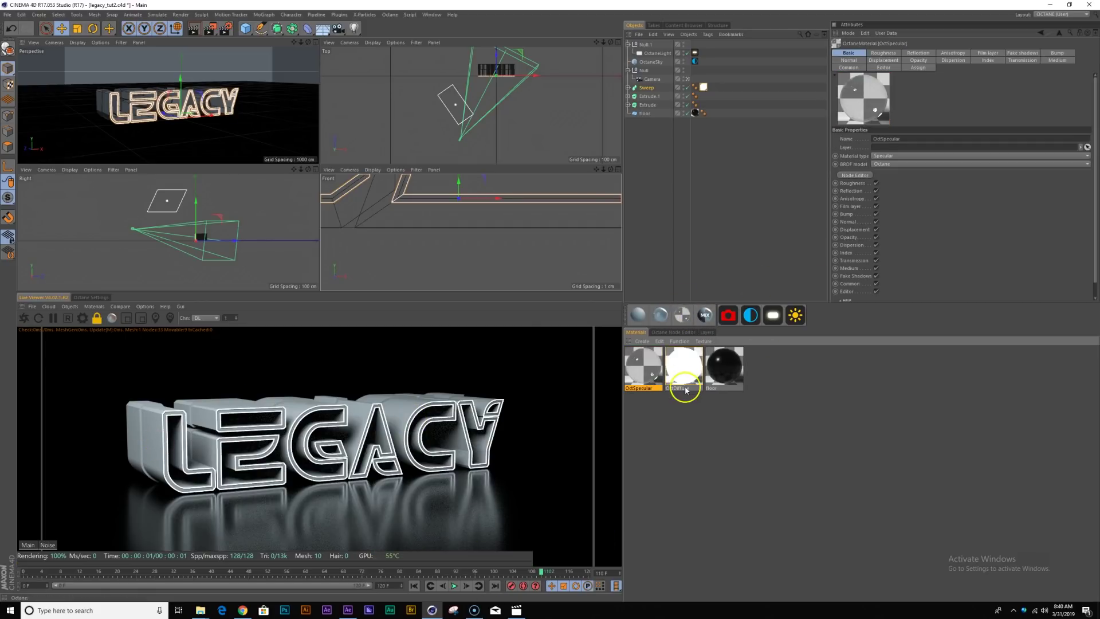
{"action": "left_click_drag", "start_coordinate": [692, 192], "coordinate": [706, 105]}
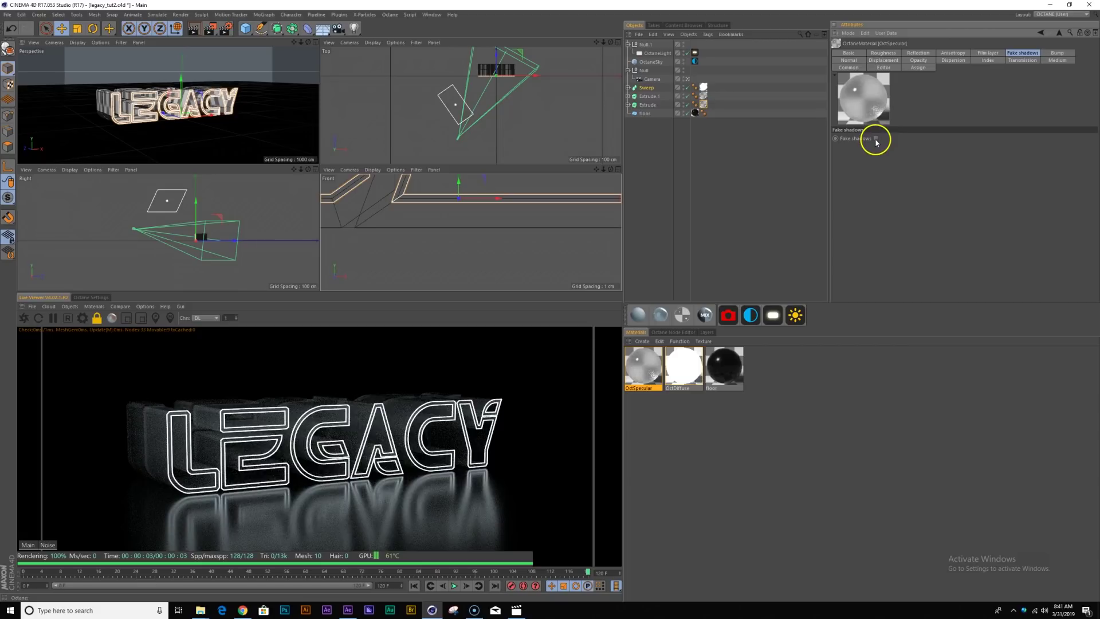
Enable fake shadows on the specular material and set its index to about 2.25.
{"action": "left_click", "coordinate": [875, 139]}
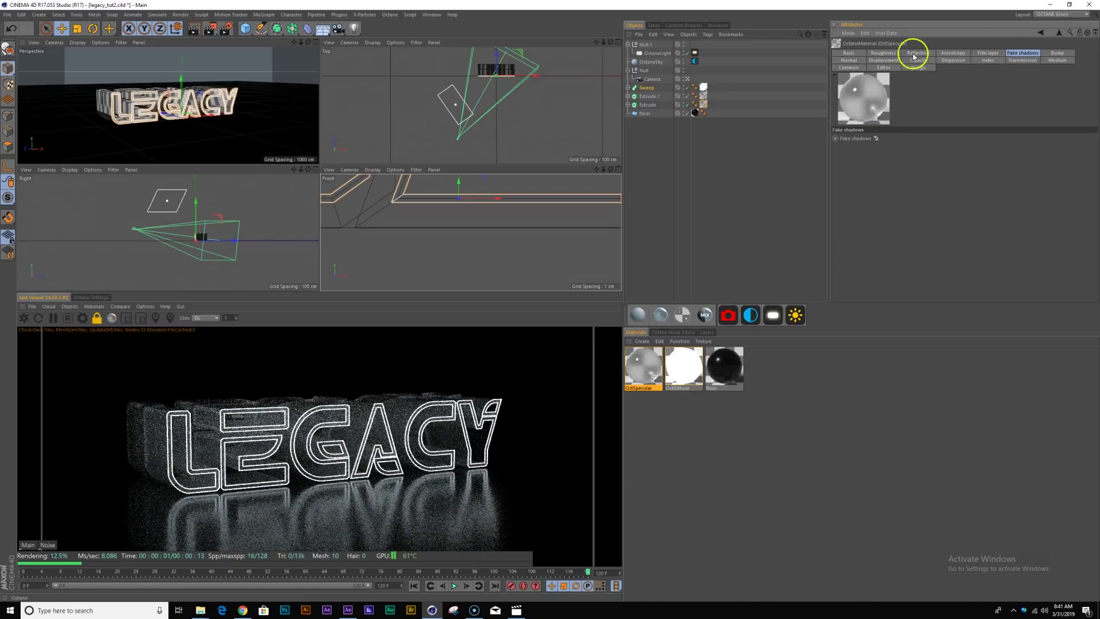
{"action": "left_click", "coordinate": [988, 60]}
{"action": "left_click_drag", "start_coordinate": [892, 140], "coordinate": [921, 139]}
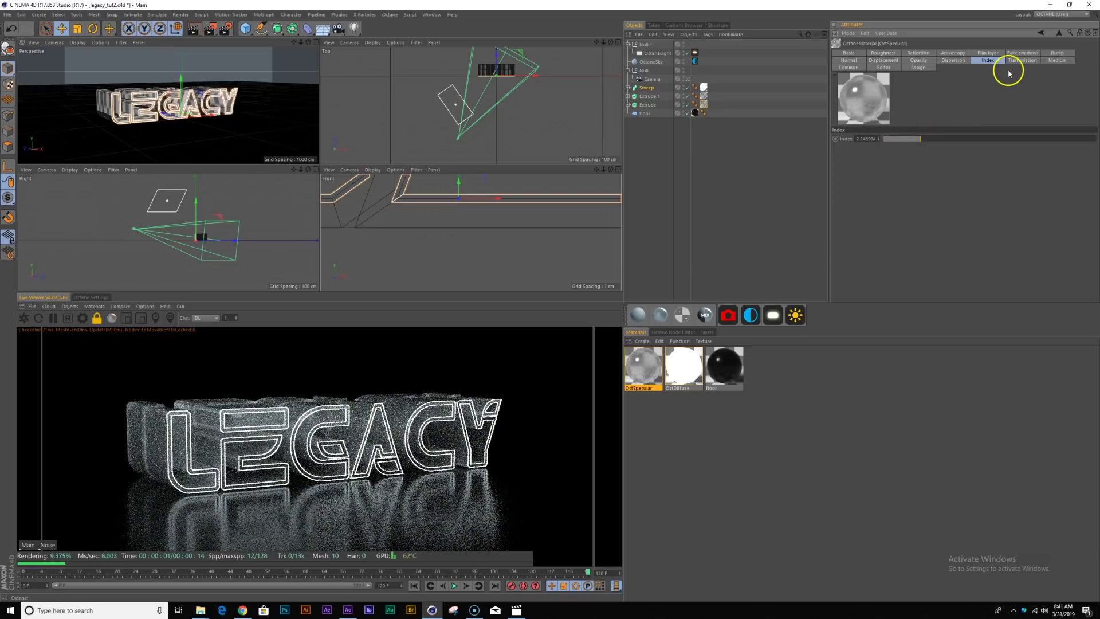
Set the specular material's transmission colour to light blue, about R 0.42, G 0.85, B 1, and save the project.
{"action": "left_click", "coordinate": [1020, 60]}
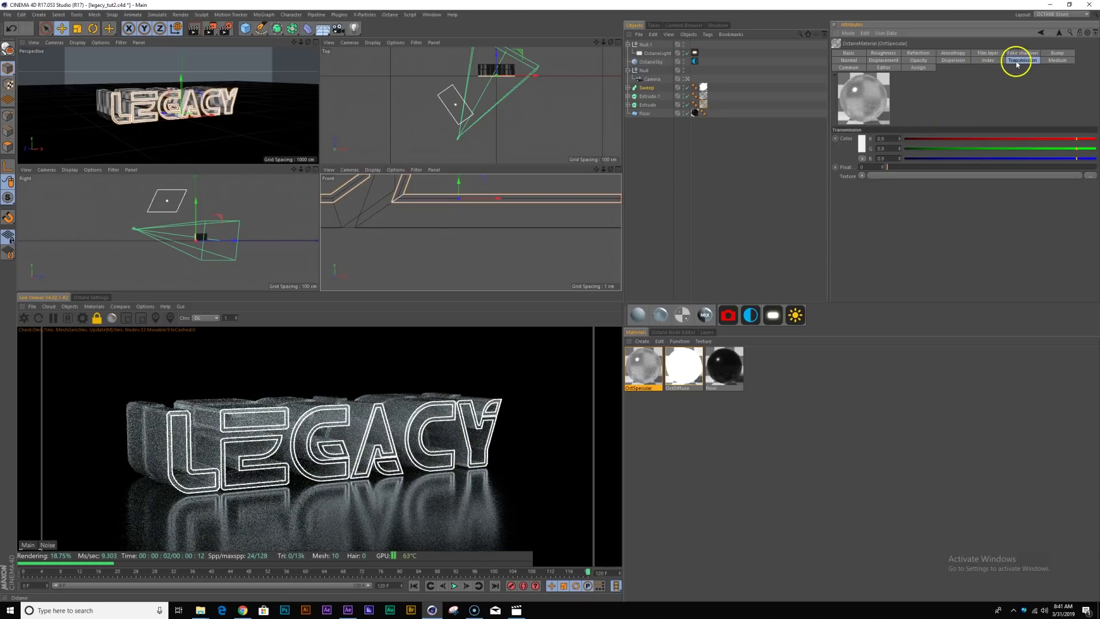
{"action": "left_click", "coordinate": [863, 146]}
{"action": "left_click_drag", "start_coordinate": [869, 143], "coordinate": [920, 164]}
{"action": "left_click", "coordinate": [866, 152]}
{"action": "left_click", "coordinate": [849, 174]}
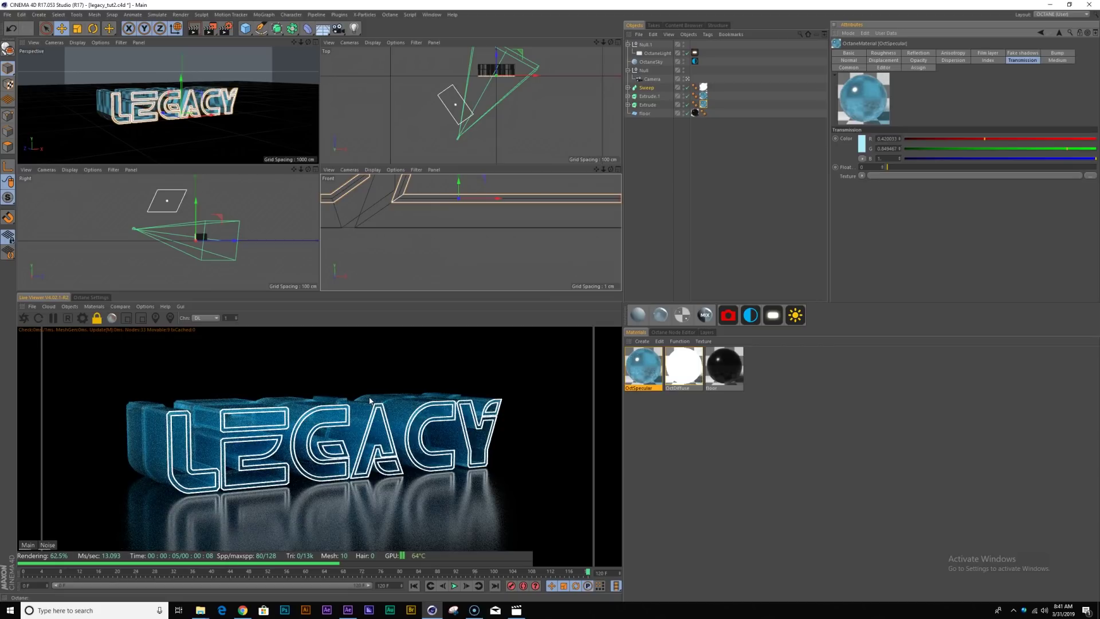
{"action": "key", "text": "ctrl+s"}
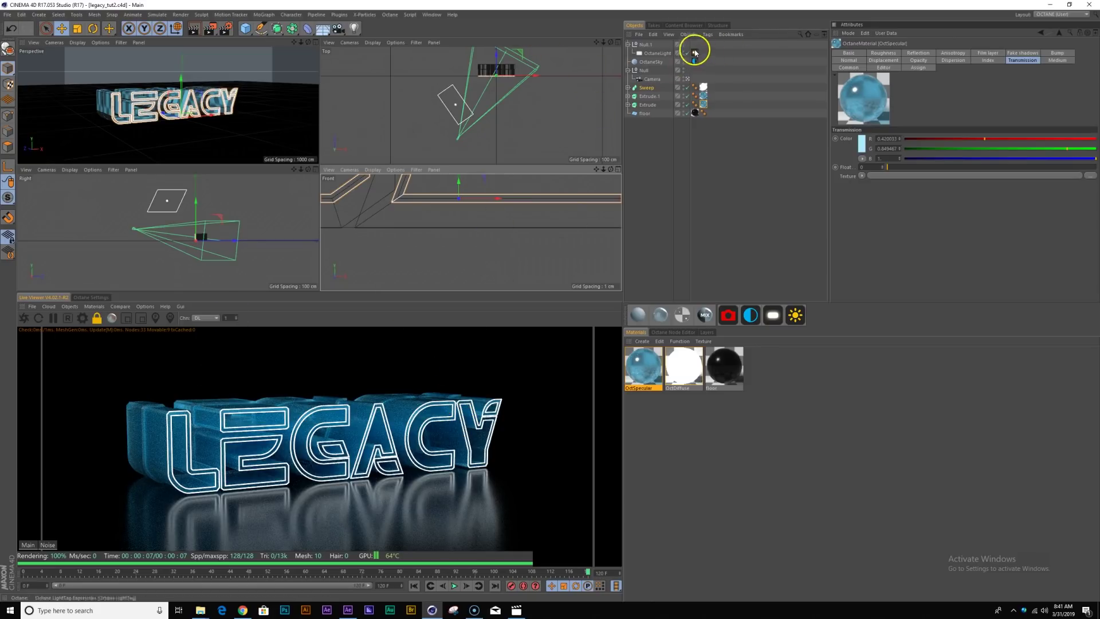
Slightly rotate the Octane light's parent null and raise the light's temperature for a bluer cast.
{"action": "left_click", "coordinate": [658, 53]}
{"action": "left_click", "coordinate": [695, 53]}
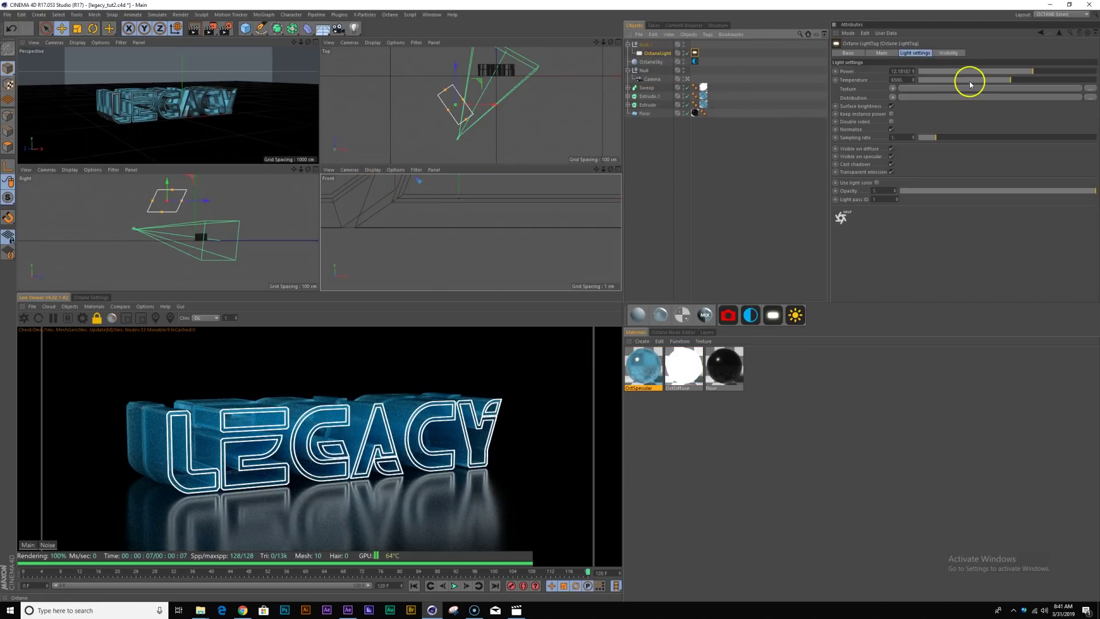
{"action": "left_click", "coordinate": [641, 44]}
{"action": "left_click_drag", "start_coordinate": [981, 73], "coordinate": [982, 84]}
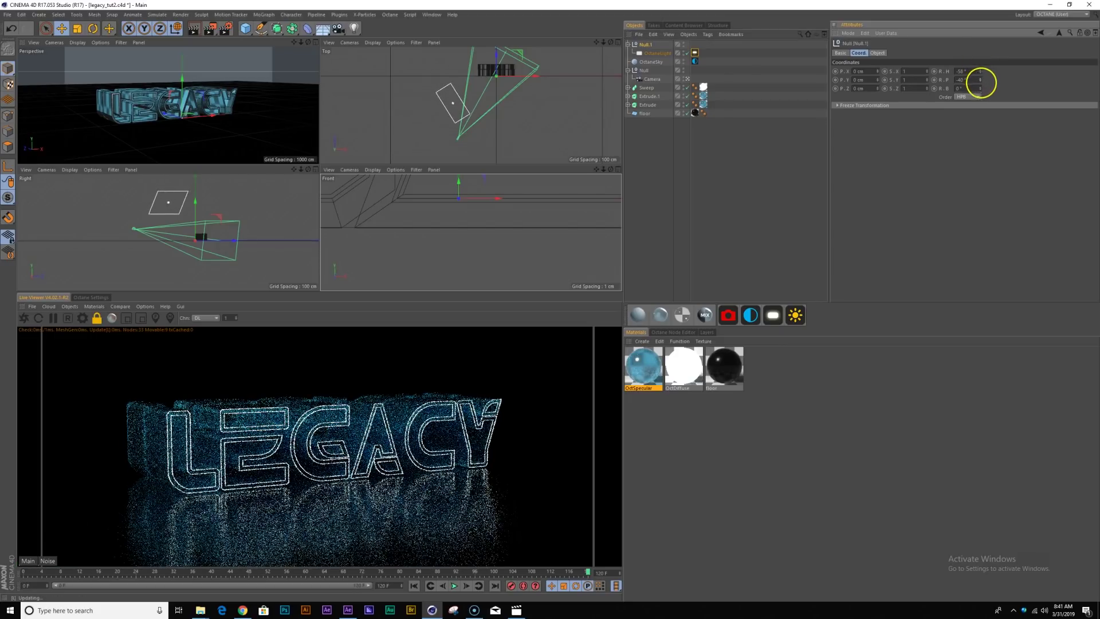
{"action": "left_click", "coordinate": [695, 52]}
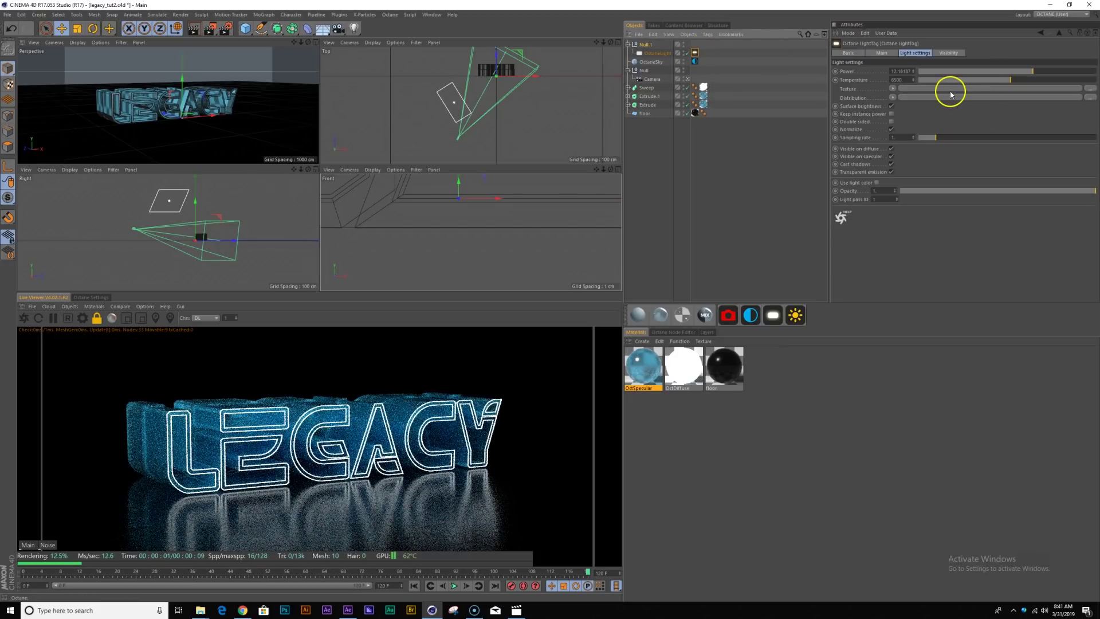
{"action": "left_click_drag", "start_coordinate": [1018, 81], "coordinate": [1073, 80]}
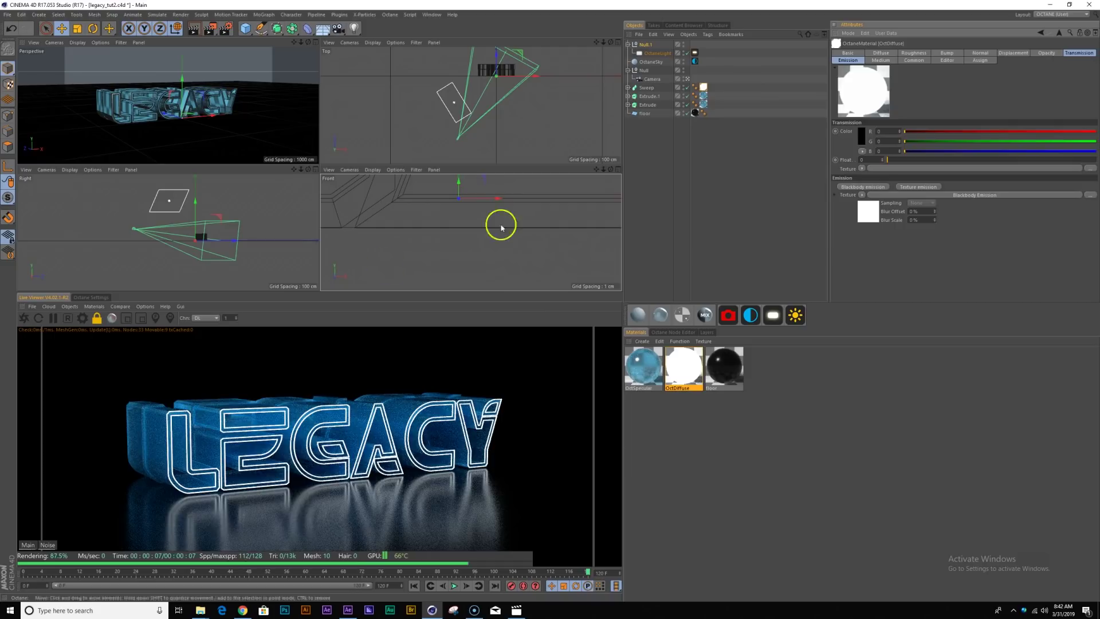
Set the outline material's blackbody emission temperature to about 8600 and its power to about 20.7.
{"action": "left_click", "coordinate": [968, 198]}
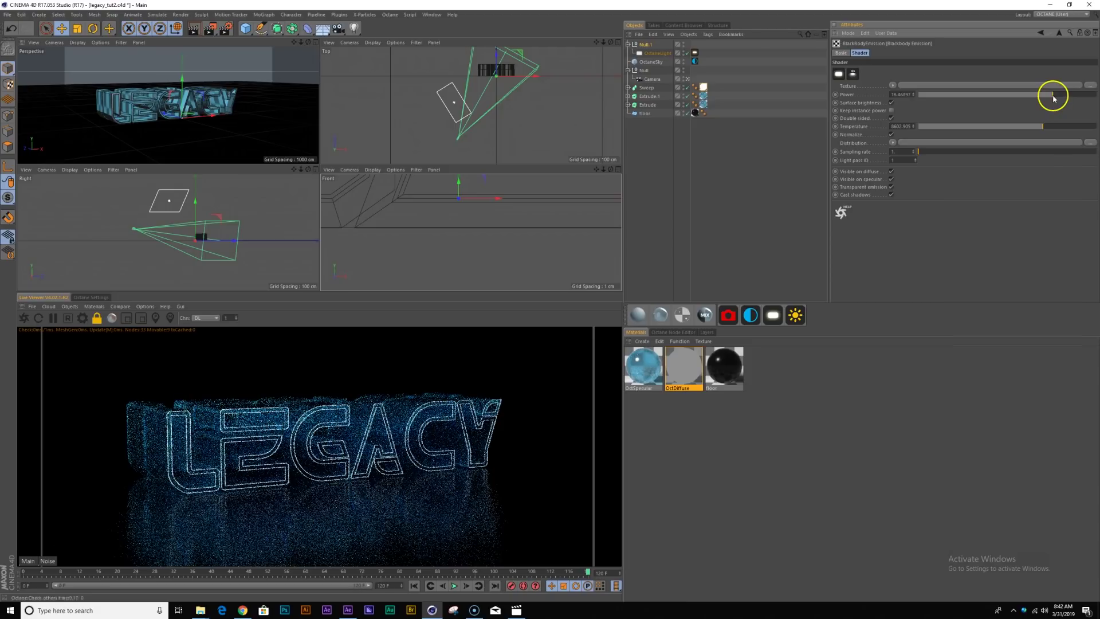
{"action": "left_click_drag", "start_coordinate": [1054, 99], "coordinate": [1051, 100]}
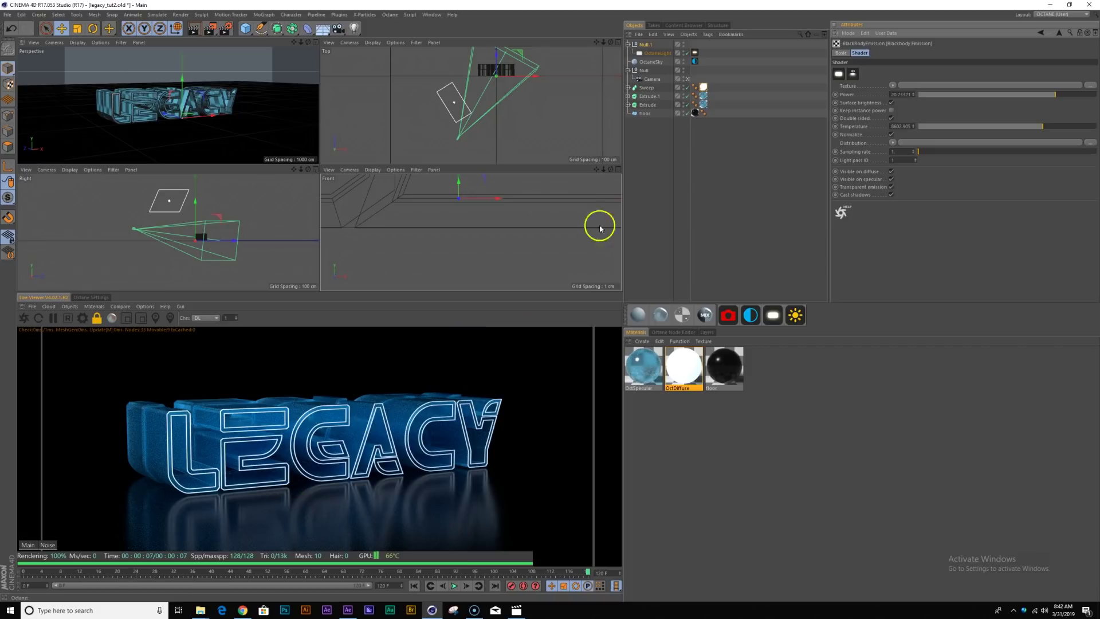
Add an Octane camera tag to the Camera and enable its Camera Imager.
{"action": "right_click", "coordinate": [656, 79]}
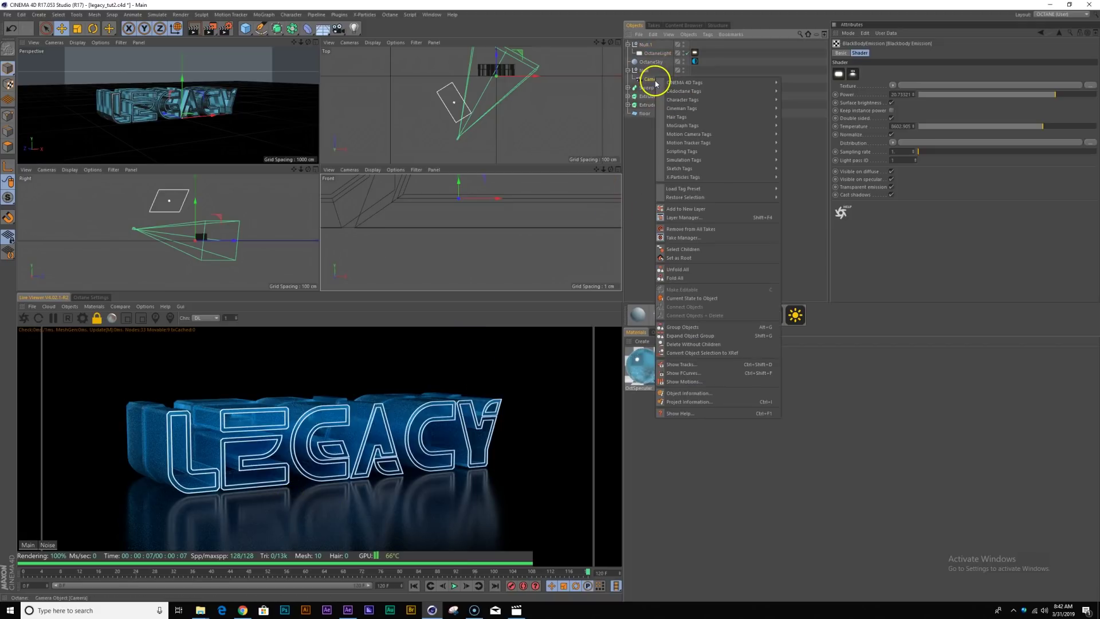
{"action": "mouse_move", "coordinate": [730, 96]}
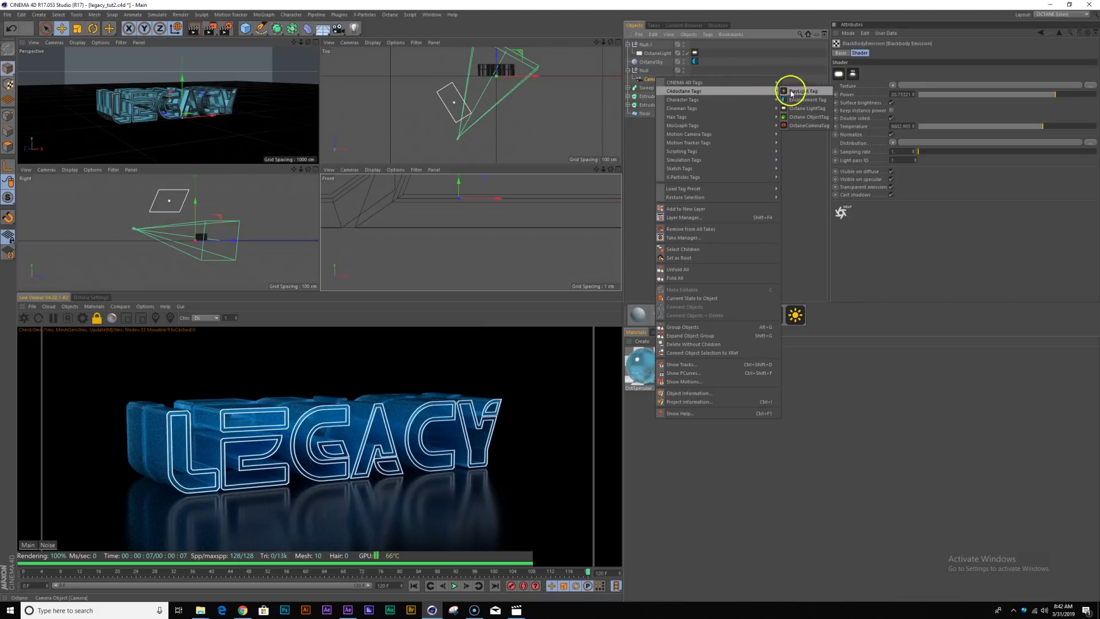
{"action": "left_click", "coordinate": [811, 126]}
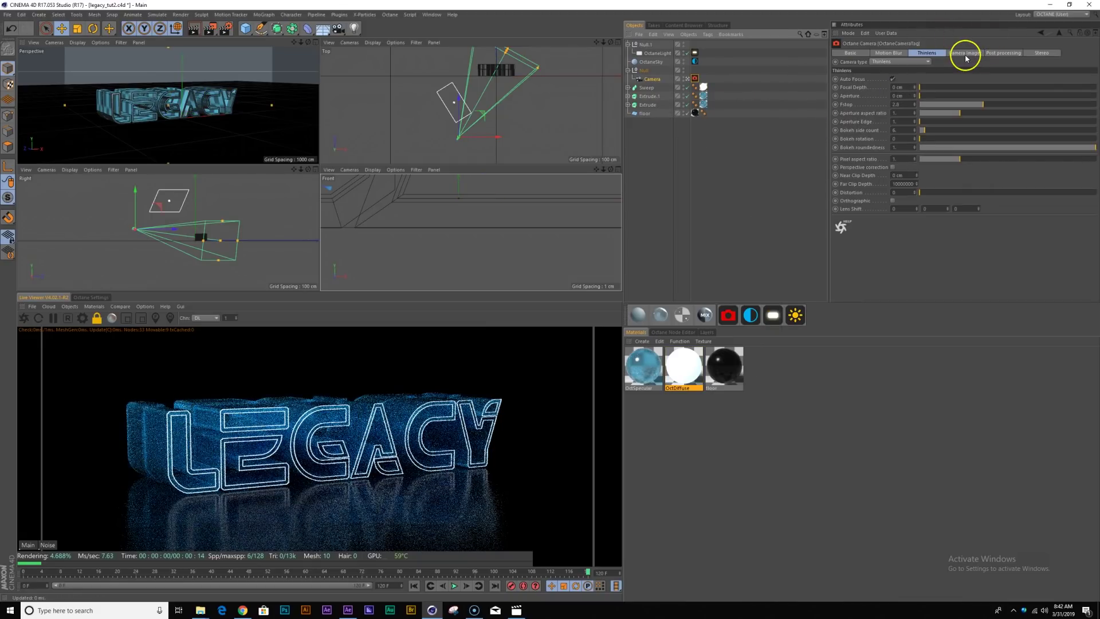
{"action": "left_click", "coordinate": [966, 53]}
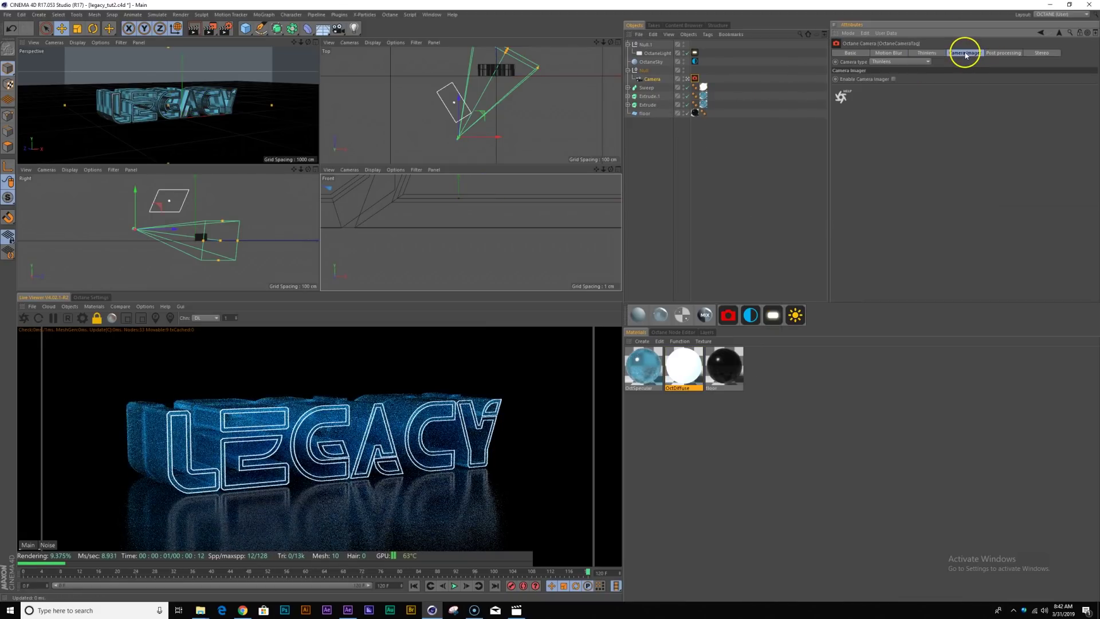
{"action": "left_click", "coordinate": [894, 80]}
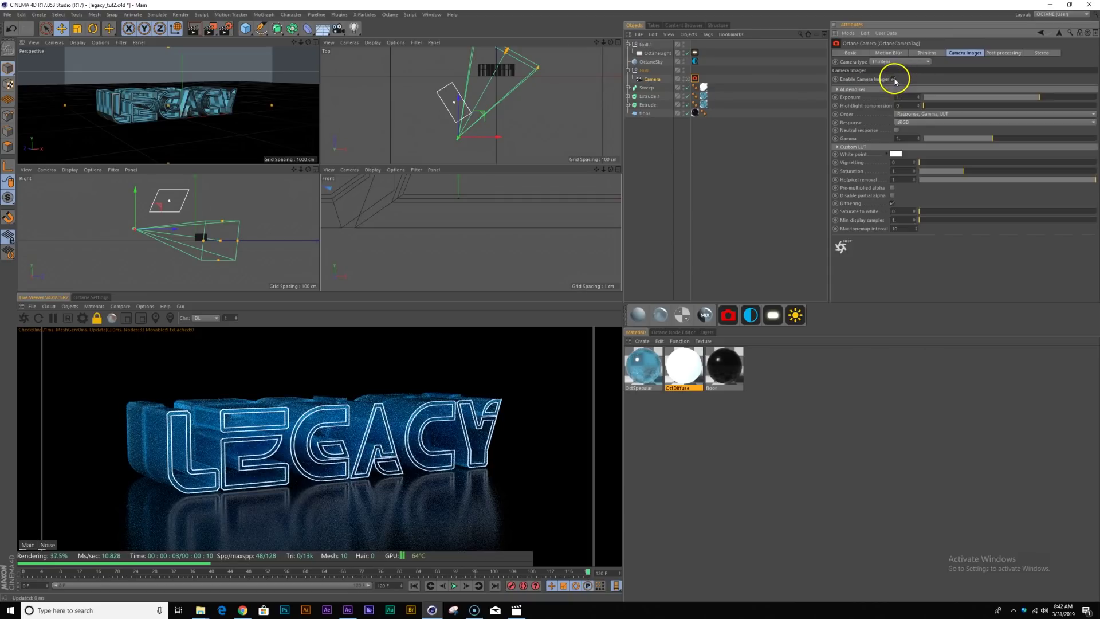
Try the Agfacolor Optima II 200CD, Gold 100CD and Ektachrome 320TCD film responses on the camera imager.
{"action": "left_click", "coordinate": [921, 123]}
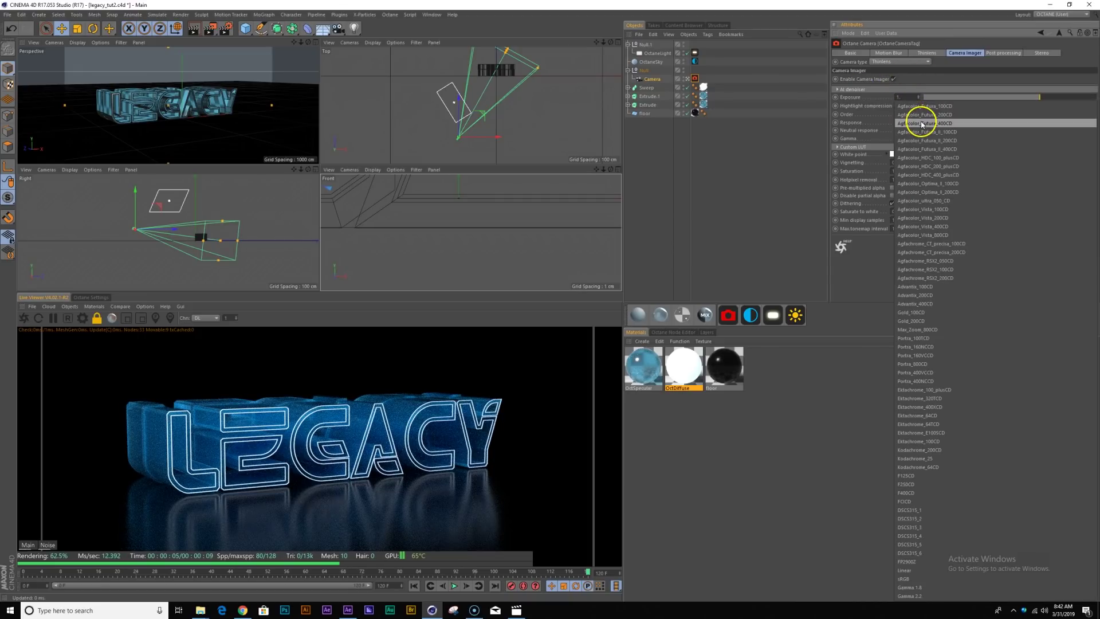
{"action": "left_click", "coordinate": [946, 191]}
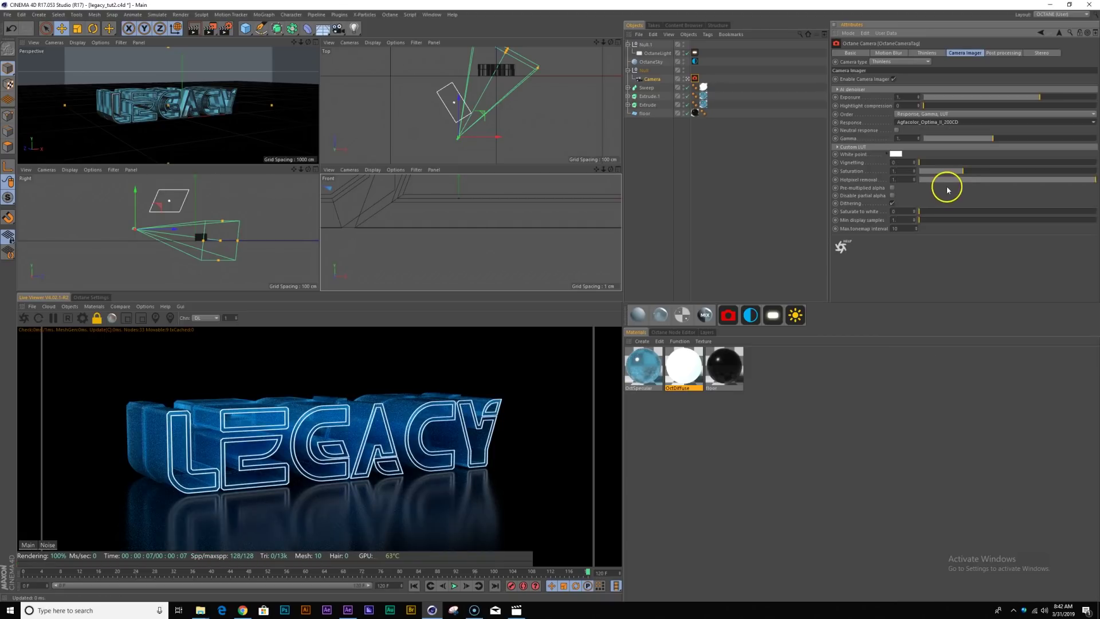
{"action": "left_click", "coordinate": [940, 130]}
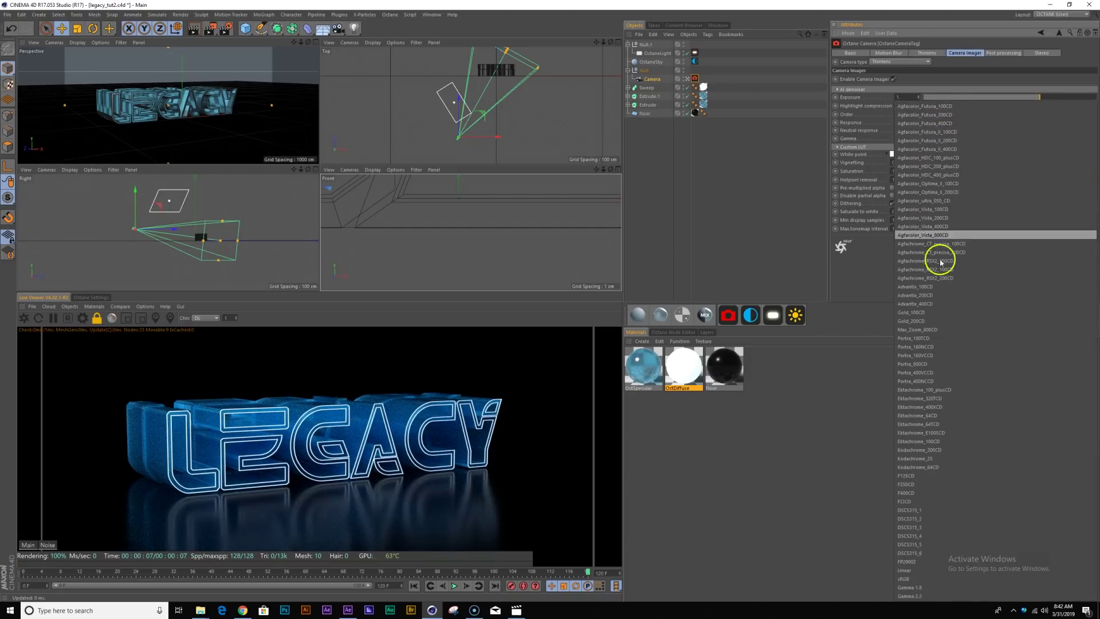
{"action": "left_click", "coordinate": [944, 312]}
{"action": "left_click", "coordinate": [945, 123]}
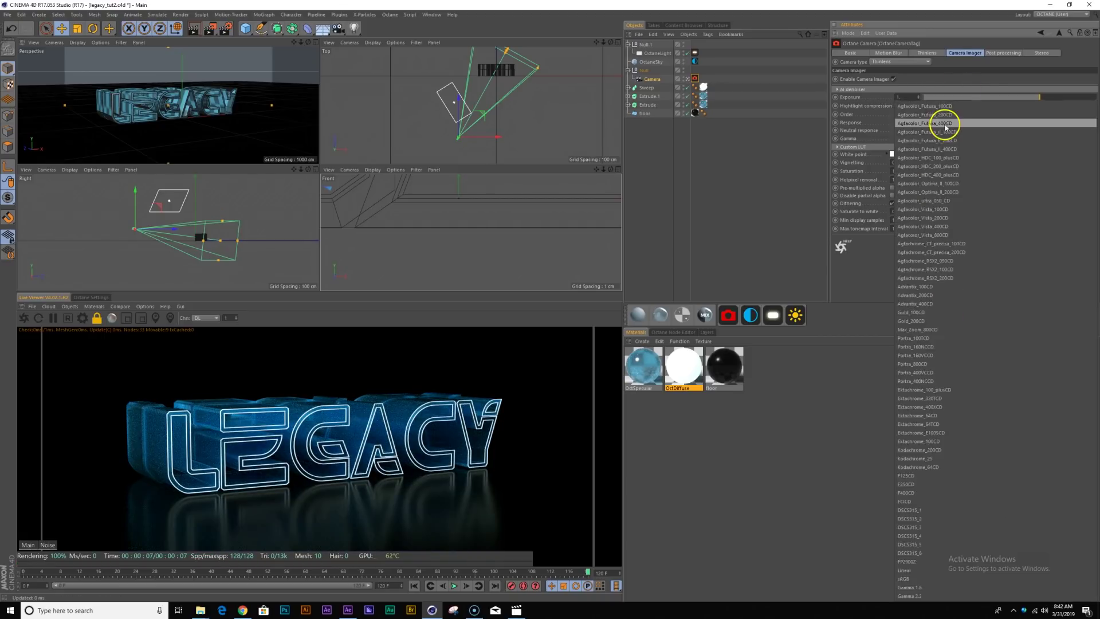
{"action": "left_click", "coordinate": [930, 398]}
Set the camera imager's response to Linear with neutral response enabled and gamma at about 1.97.
{"action": "left_click", "coordinate": [923, 122]}
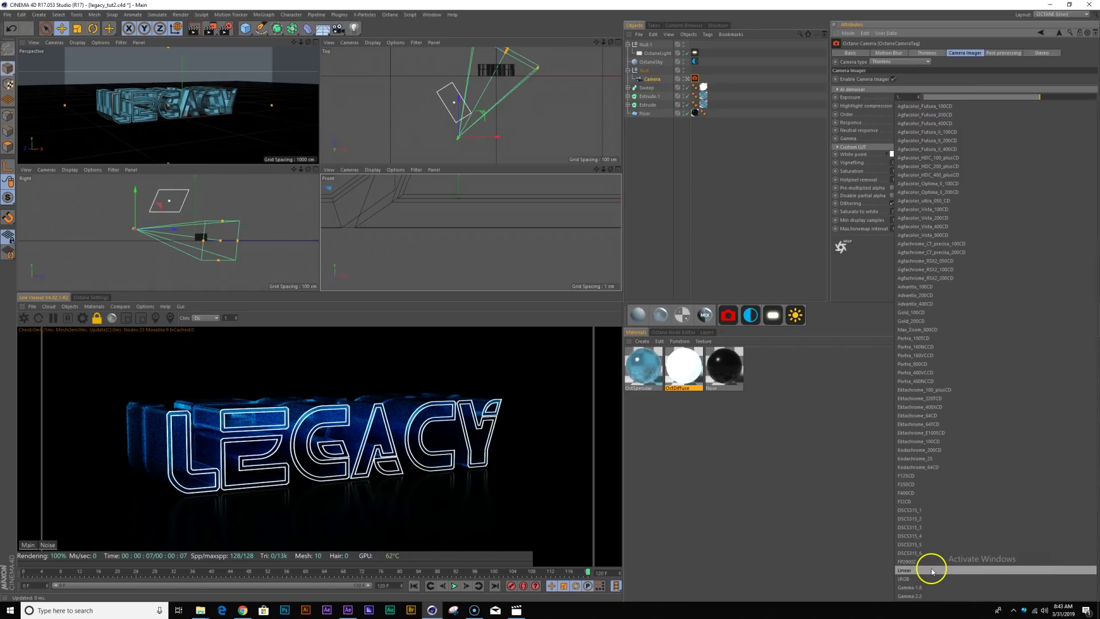
{"action": "left_click", "coordinate": [931, 570]}
{"action": "left_click", "coordinate": [897, 130]}
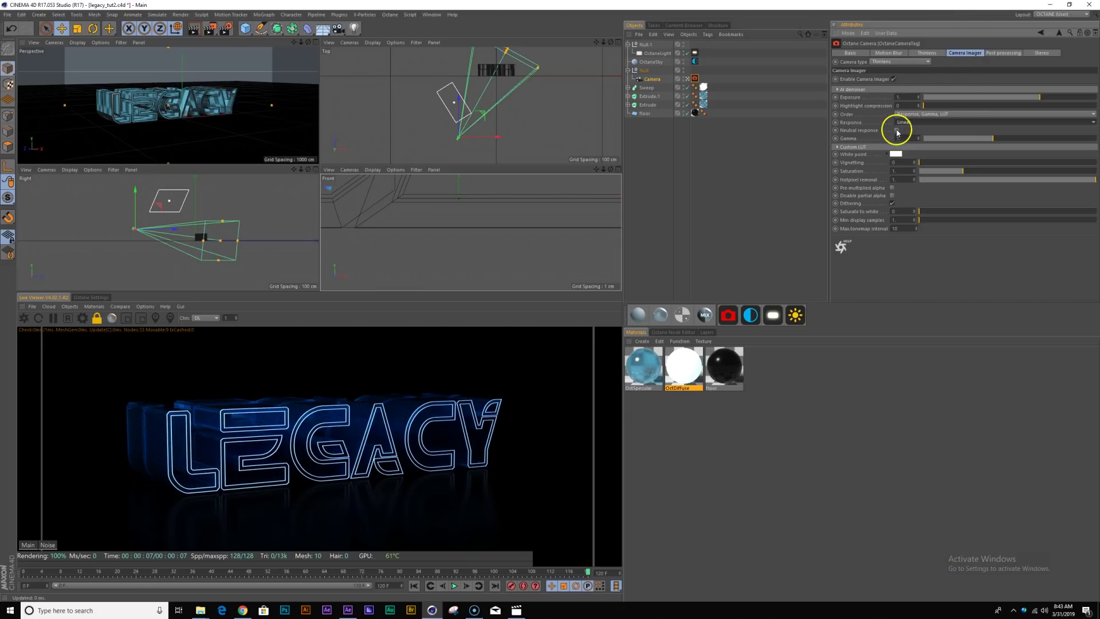
{"action": "left_click_drag", "start_coordinate": [1003, 142], "coordinate": [1016, 139]}
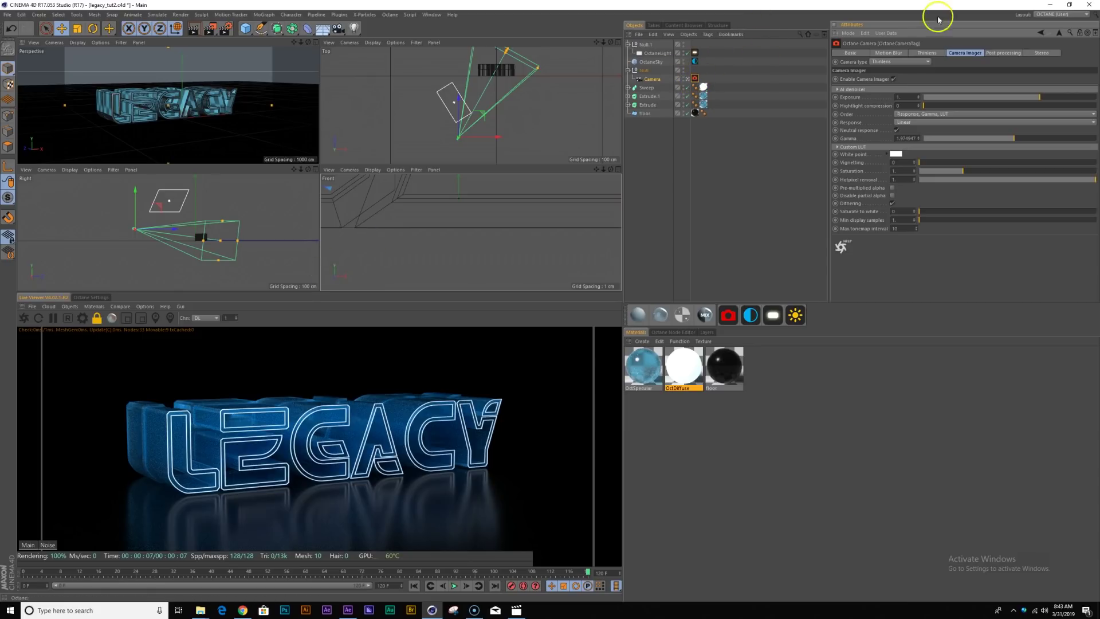
Enable the camera imager's AI denoiser and display the denoised beauty pass after comparing it with the main pass.
{"action": "left_click", "coordinate": [857, 89]}
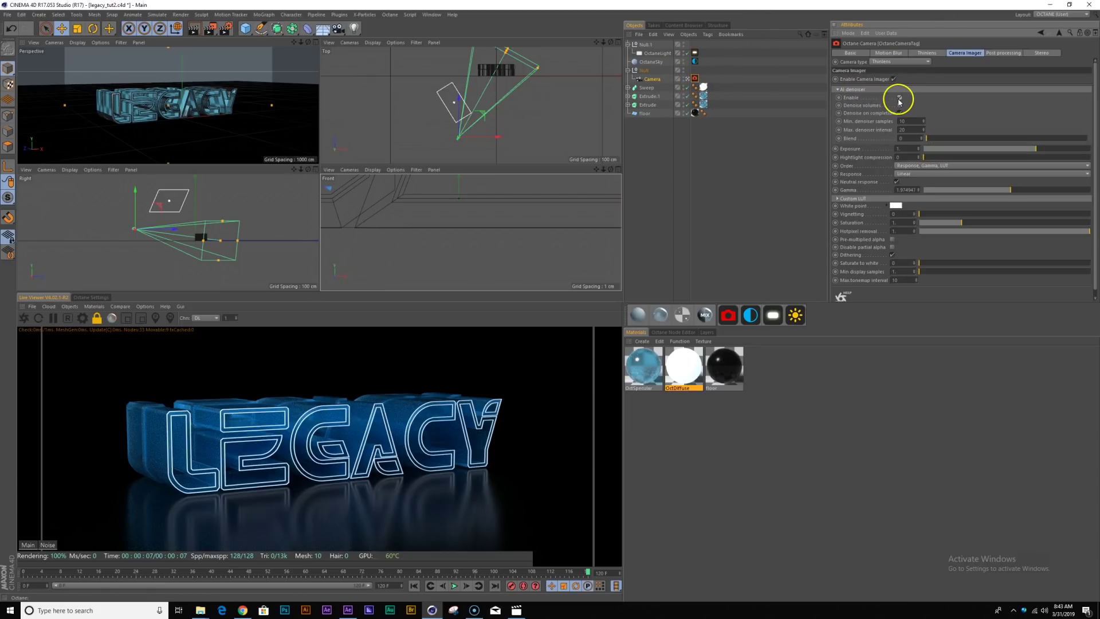
{"action": "left_click", "coordinate": [900, 99]}
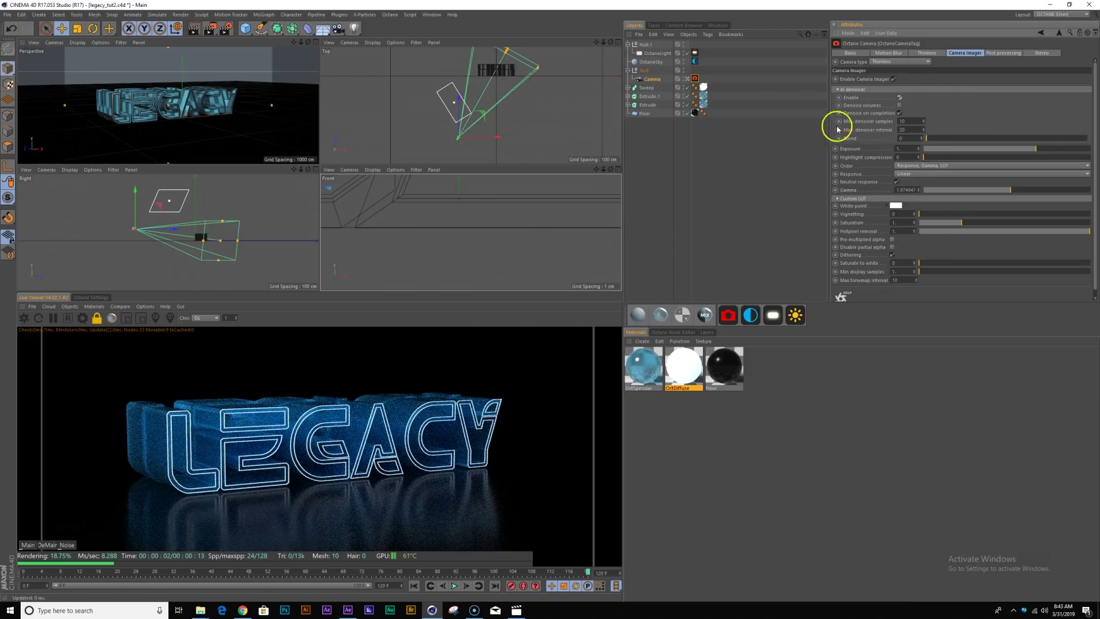
{"action": "left_click", "coordinate": [47, 545]}
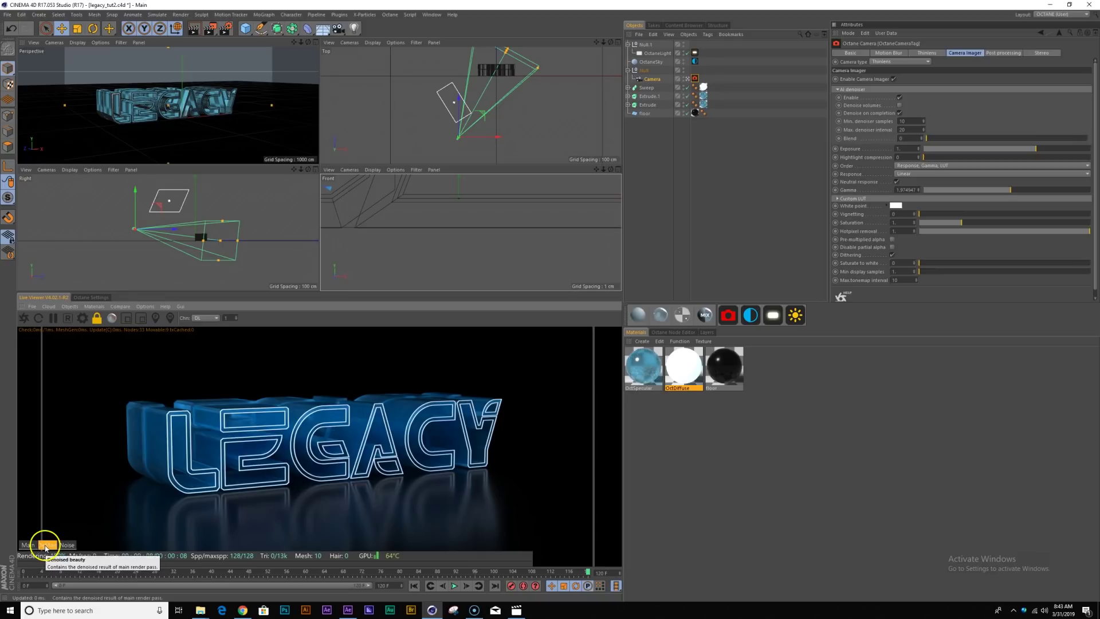
{"action": "left_click", "coordinate": [29, 545]}
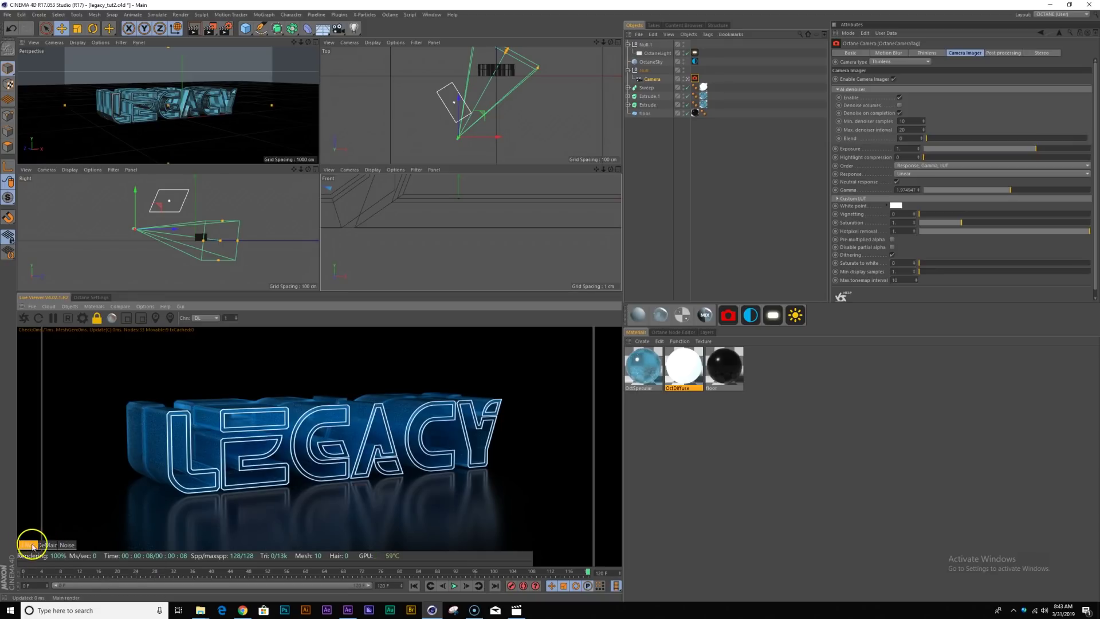
{"action": "left_click", "coordinate": [47, 545]}
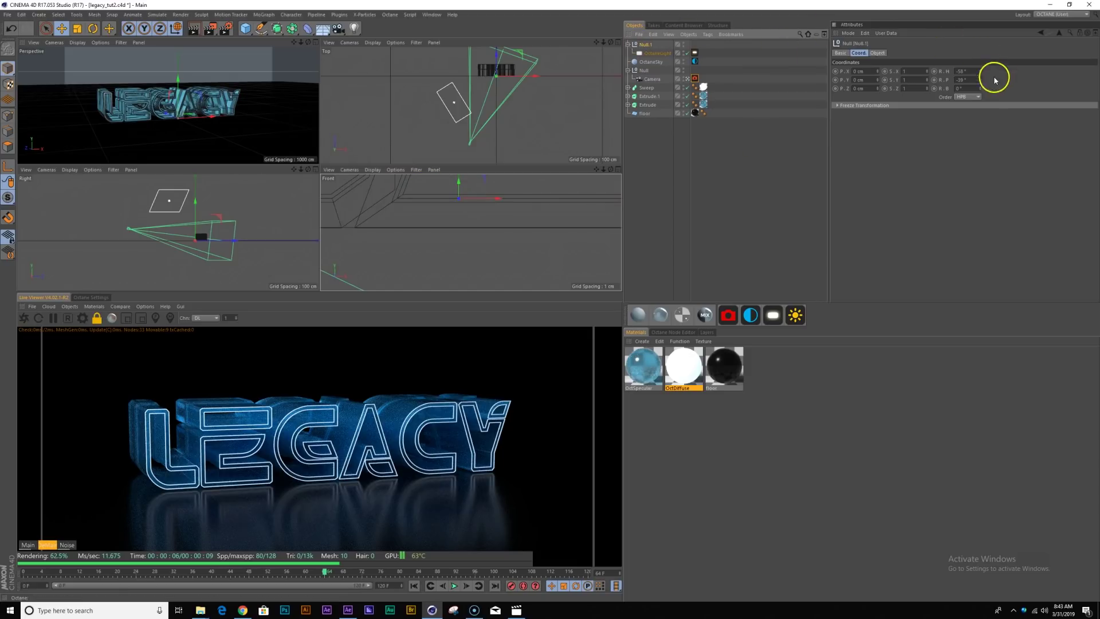
Tilt the light's parent null to a steeper pitch, moving the light higher above the lettering, and save the project.
{"action": "left_click_drag", "start_coordinate": [980, 82], "coordinate": [981, 75]}
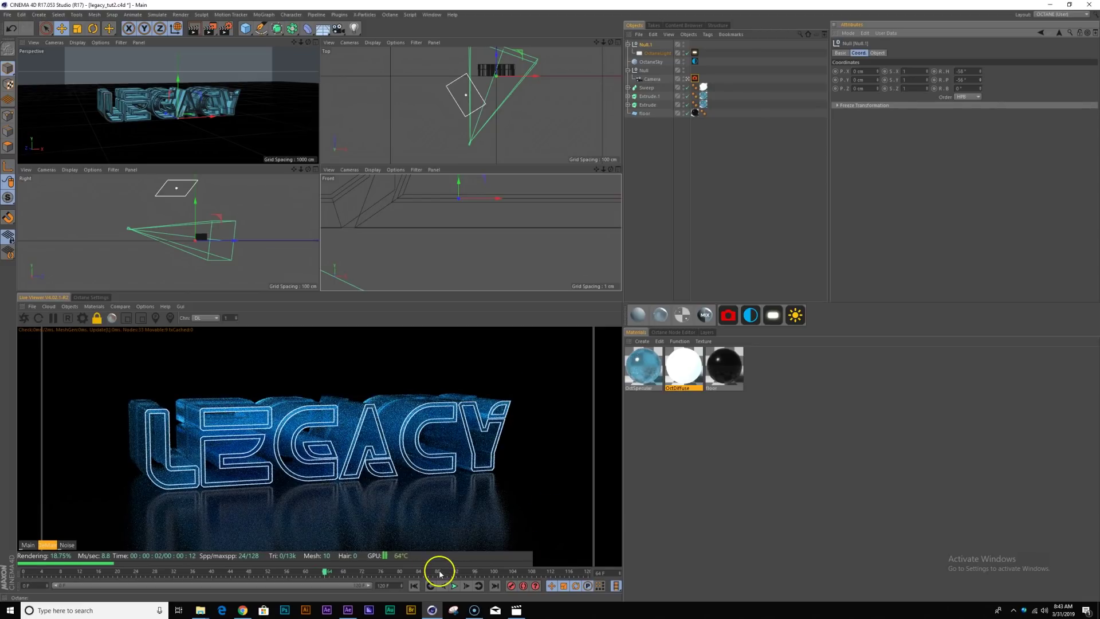
{"action": "key", "text": "ctrl+s"}
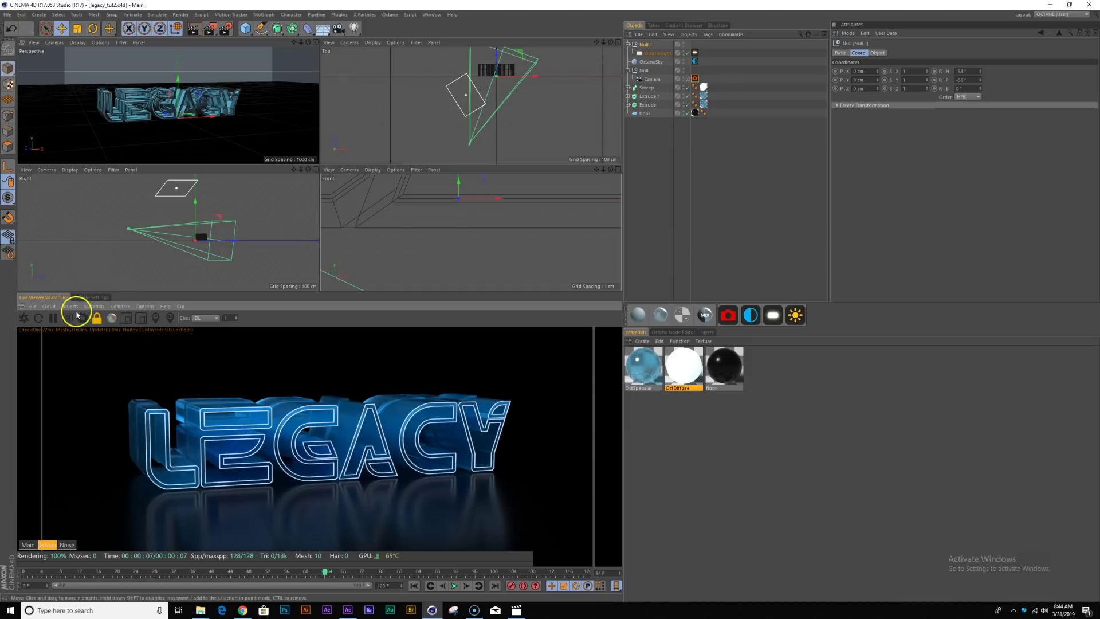
Set Octane's render priority to PRIORITY_HIGH and open the Directlighting kernel settings.
{"action": "left_click", "coordinate": [87, 298]}
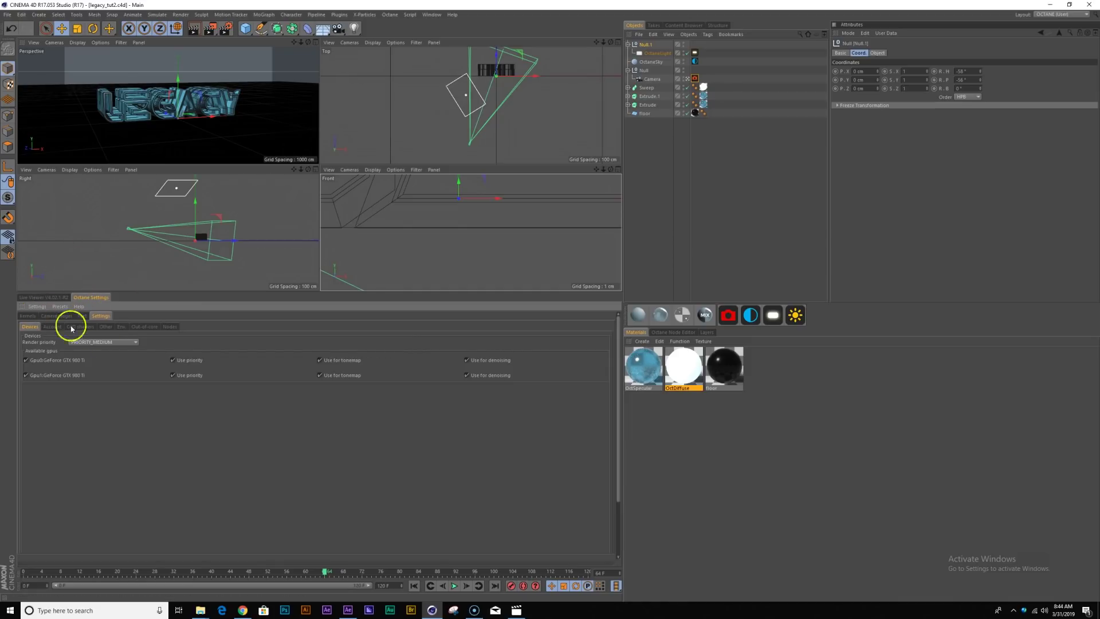
{"action": "left_click", "coordinate": [115, 342]}
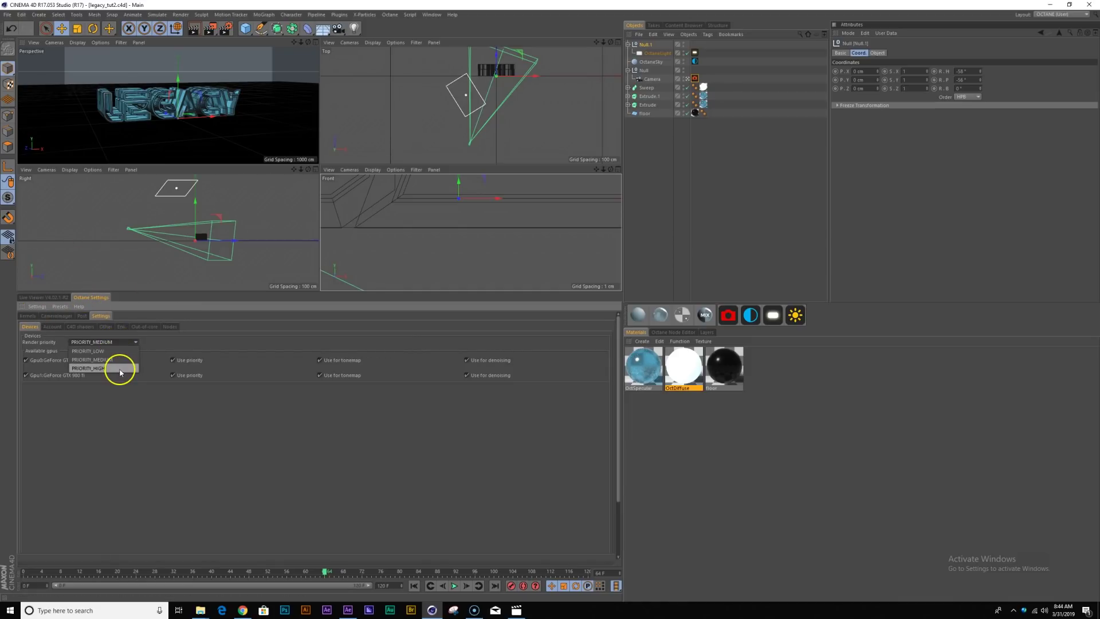
{"action": "left_click", "coordinate": [120, 370]}
{"action": "left_click", "coordinate": [27, 316]}
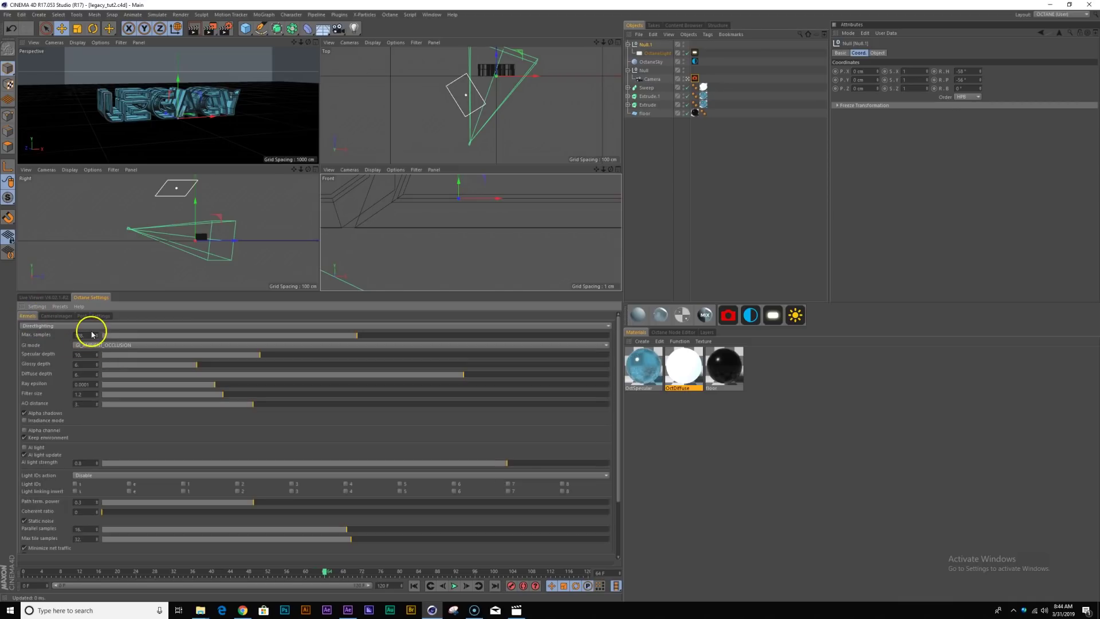
Set the Directlighting kernel's maximum samples to 150.
{"action": "left_click", "coordinate": [94, 336]}
{"action": "type", "text": "150"}
{"action": "key", "text": "Return"}
Set the render output file to Legacy_bty2_ in a new Legacy_bty2 folder inside the project's Render folder.
{"action": "left_click", "coordinate": [225, 29]}
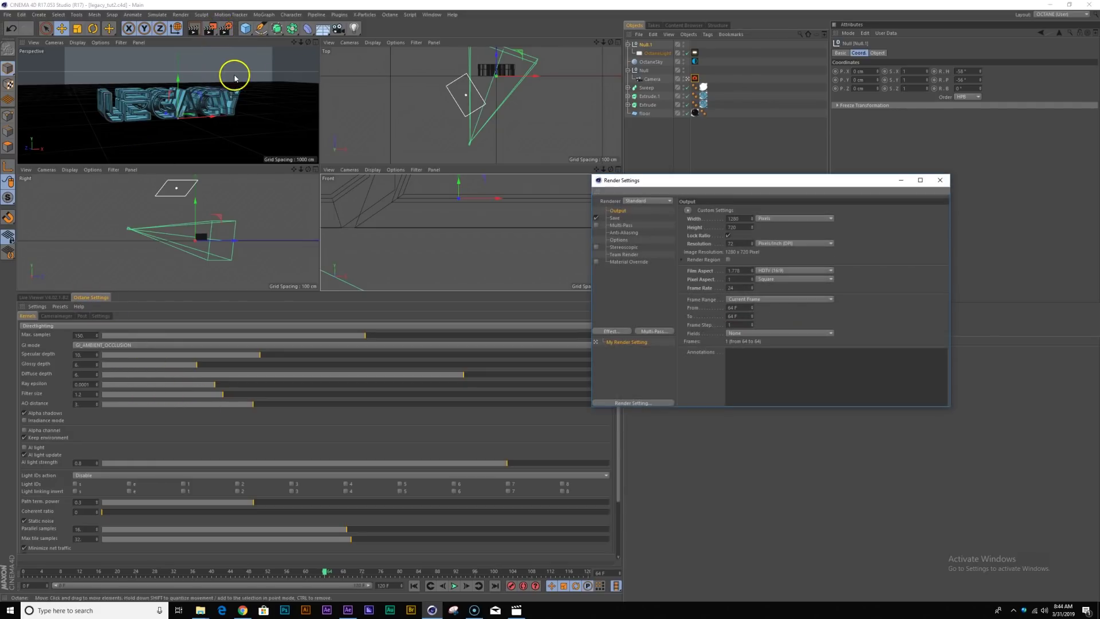
{"action": "left_click_drag", "start_coordinate": [661, 182], "coordinate": [480, 219]}
{"action": "left_click", "coordinate": [435, 255]}
{"action": "left_click", "coordinate": [749, 263]}
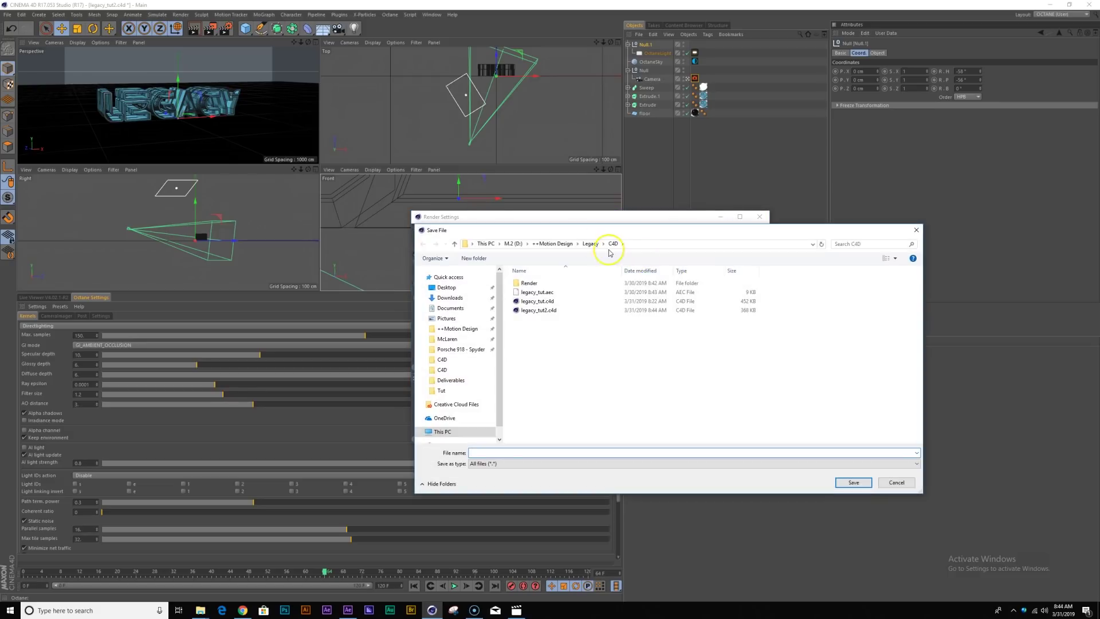
{"action": "left_click", "coordinate": [540, 285]}
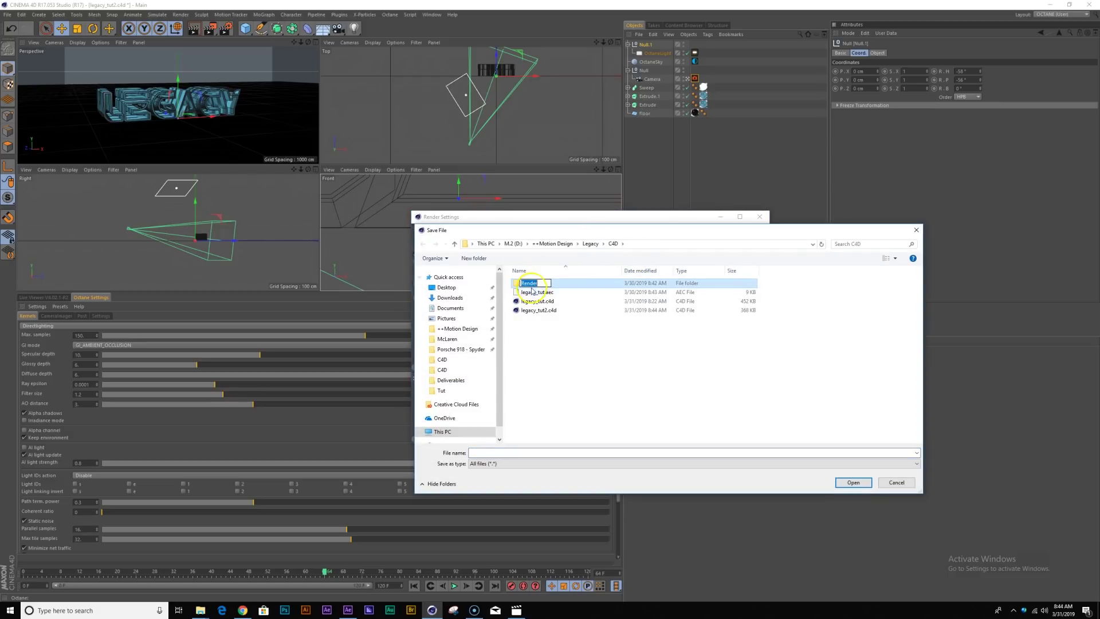
{"action": "double_click", "coordinate": [525, 283]}
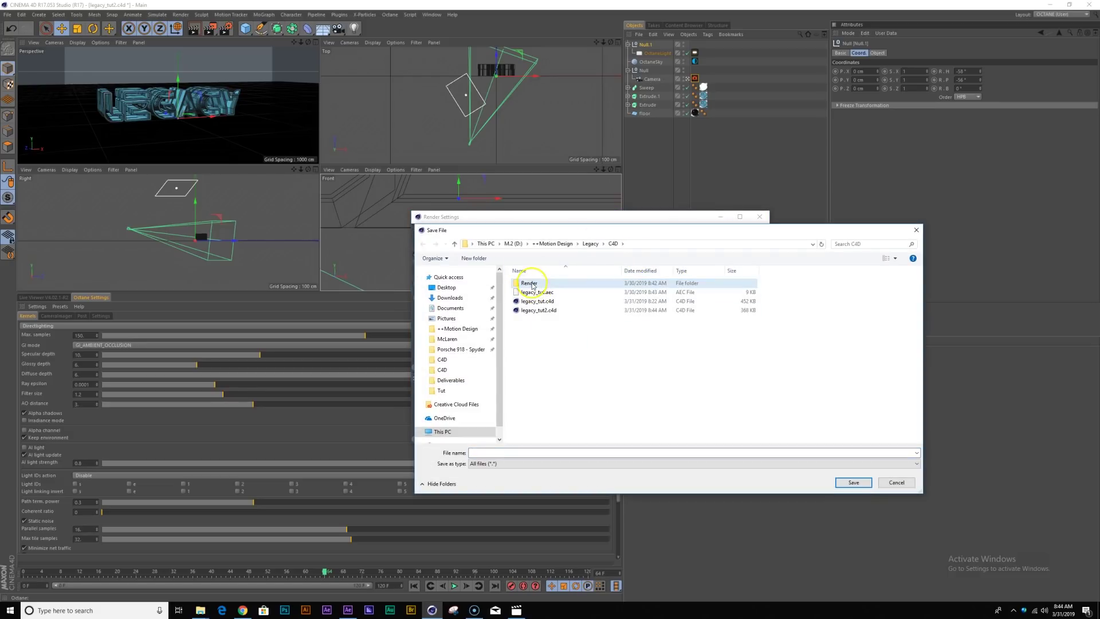
{"action": "left_click", "coordinate": [489, 258]}
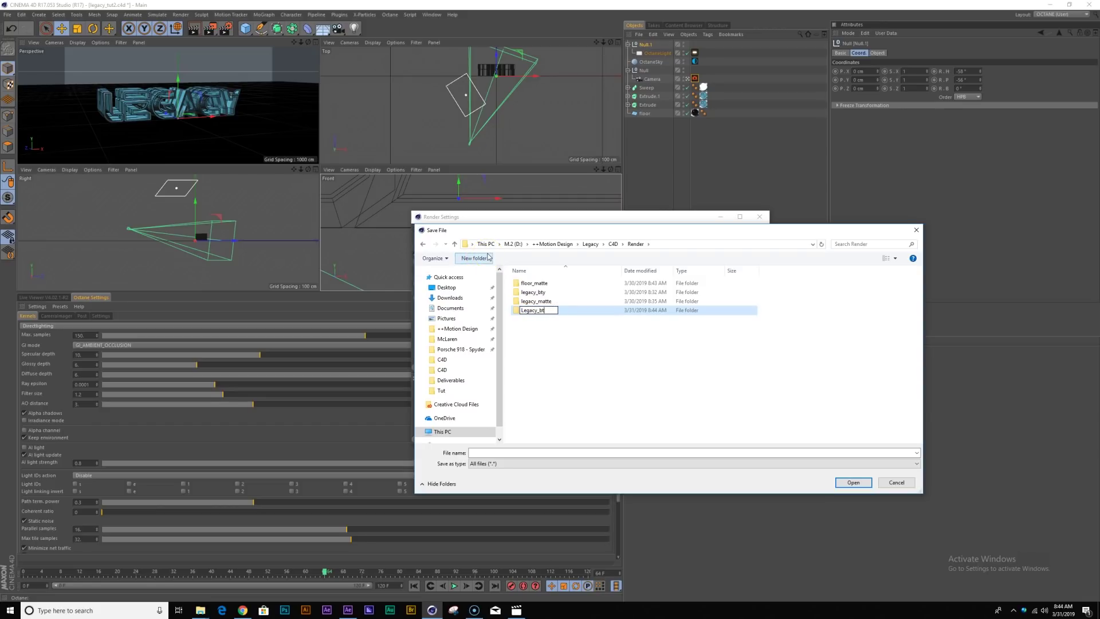
{"action": "key", "text": "Return"}
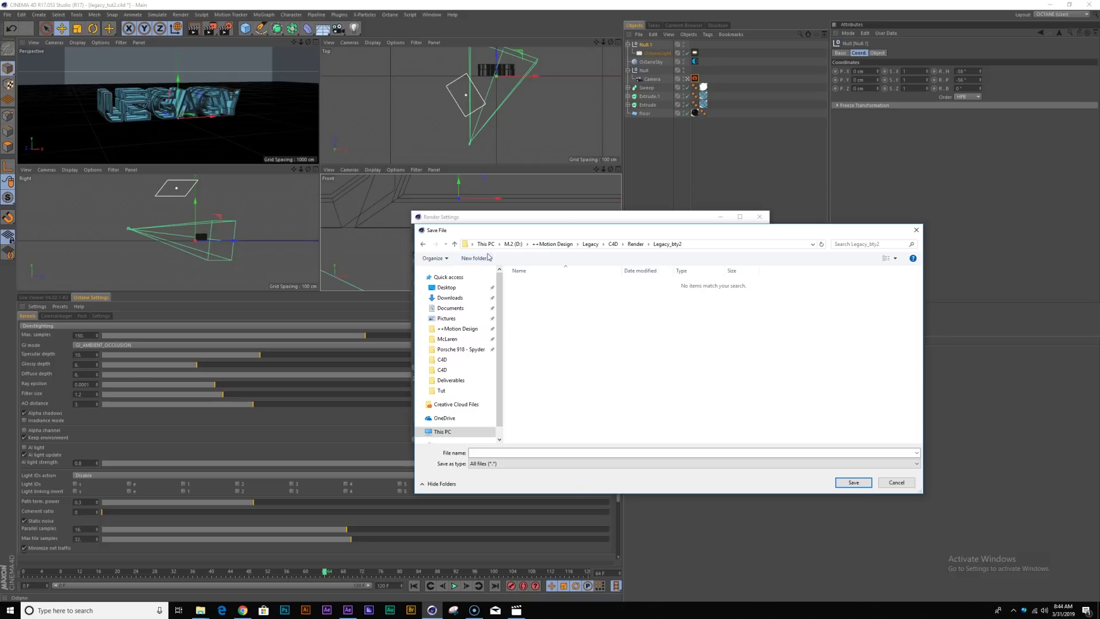
{"action": "left_click", "coordinate": [545, 453]}
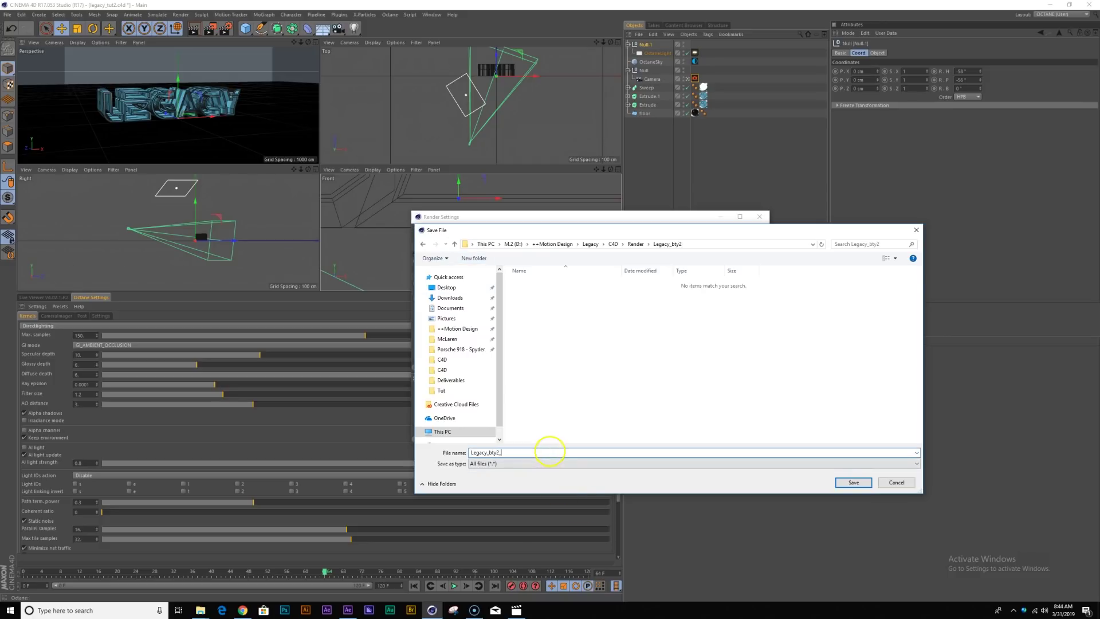
{"action": "key", "text": "Return"}
Set the renderer to Octane Renderer and enable its use of the denoised beauty pass.
{"action": "left_click", "coordinate": [453, 237]}
{"action": "left_click", "coordinate": [459, 252]}
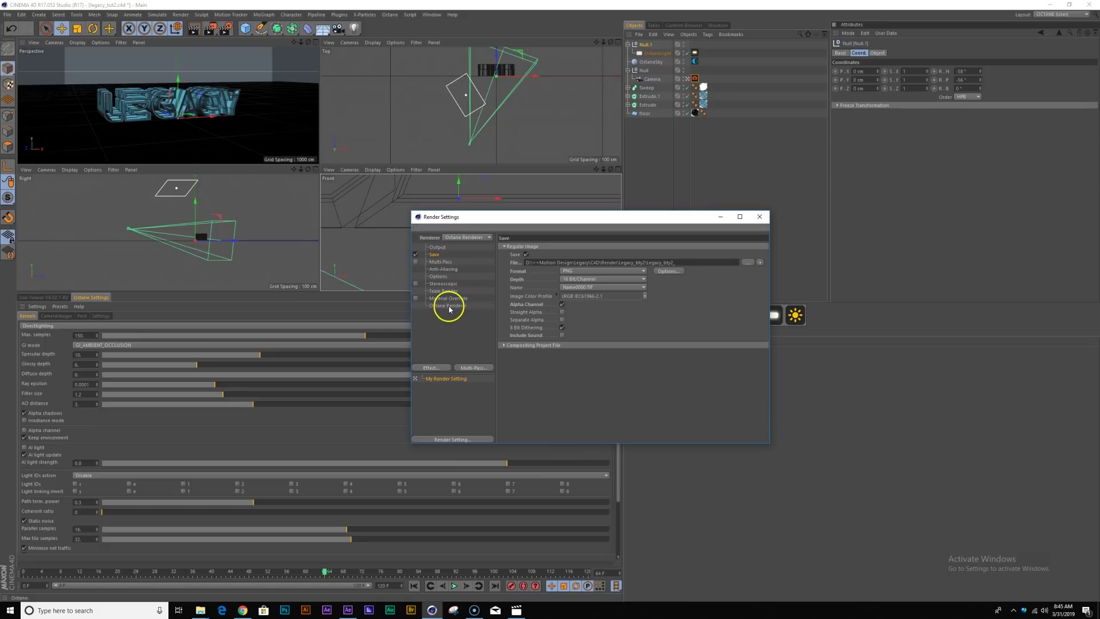
{"action": "left_click", "coordinate": [449, 306]}
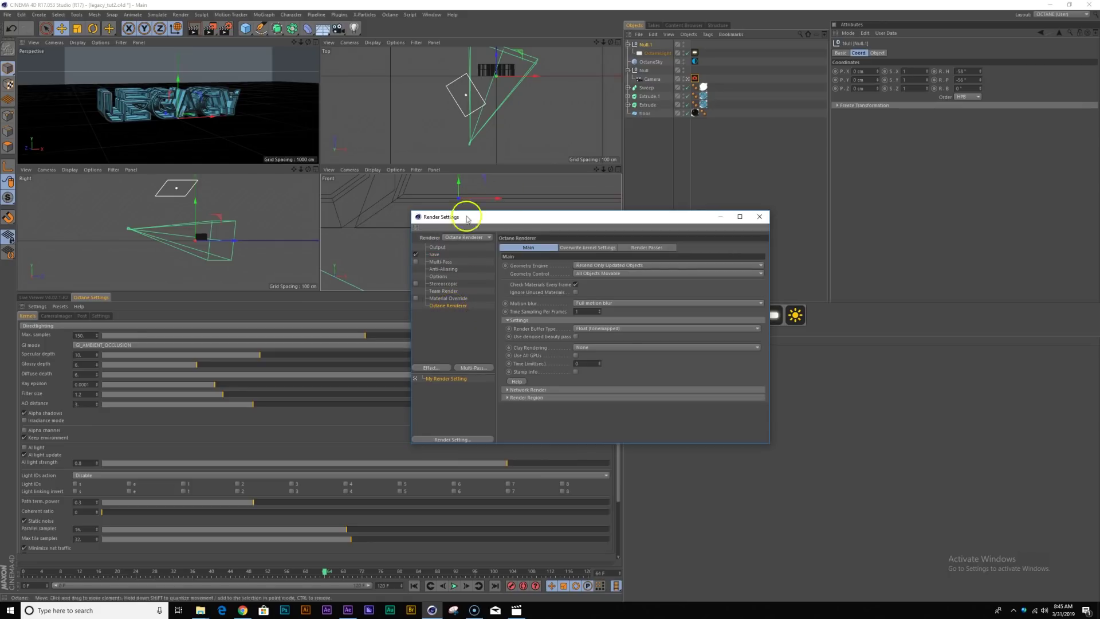
{"action": "left_click", "coordinate": [577, 337]}
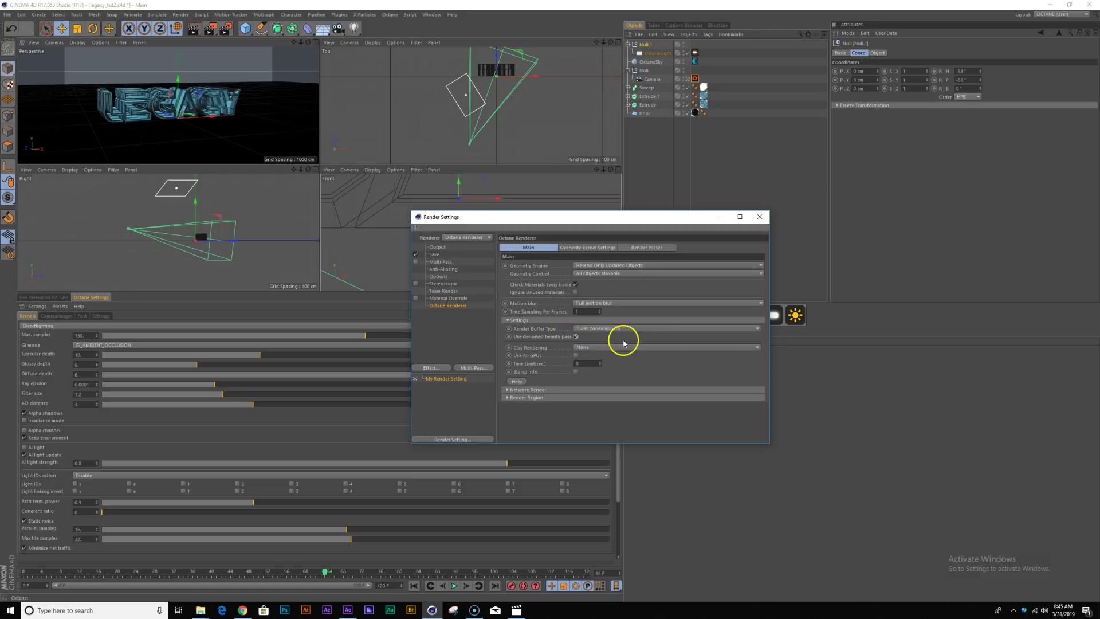
Render the animation to the Picture Viewer and maximize the viewer.
{"action": "left_click", "coordinate": [437, 256]}
{"action": "left_click", "coordinate": [210, 28]}
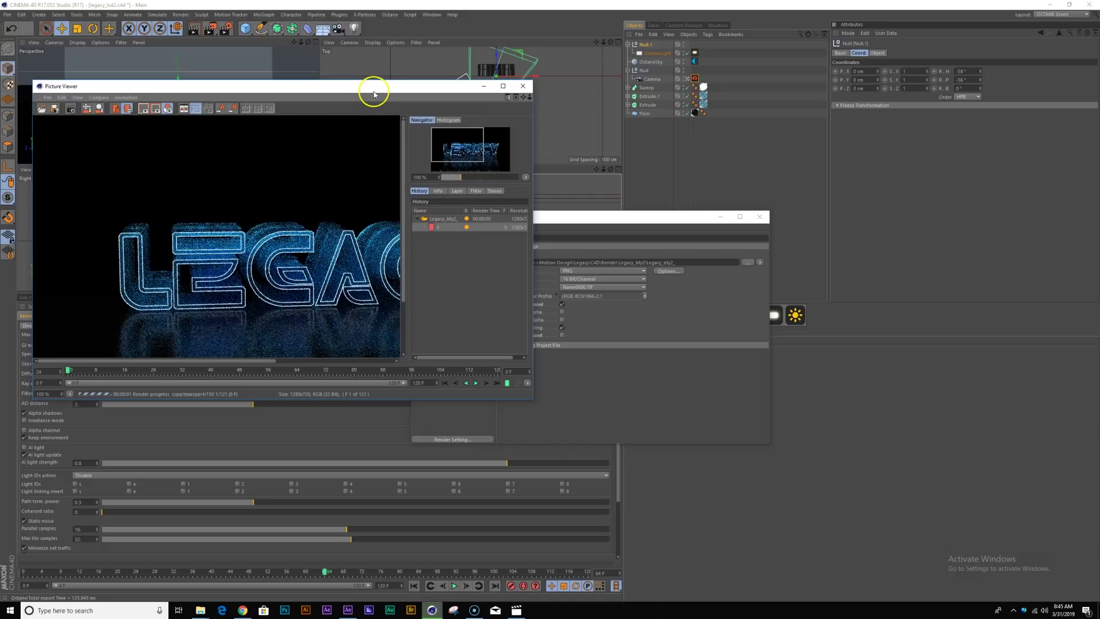
{"action": "double_click", "coordinate": [374, 90]}
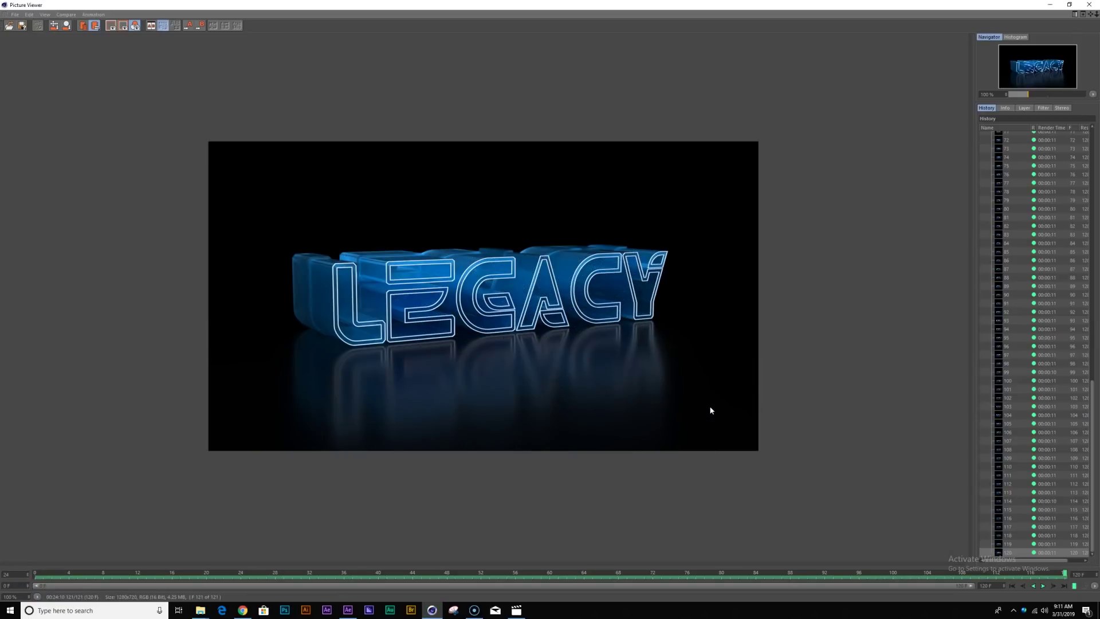
Play back the rendered animation, stop it and restore the Picture Viewer to a smaller window.
{"action": "left_click", "coordinate": [1043, 586]}
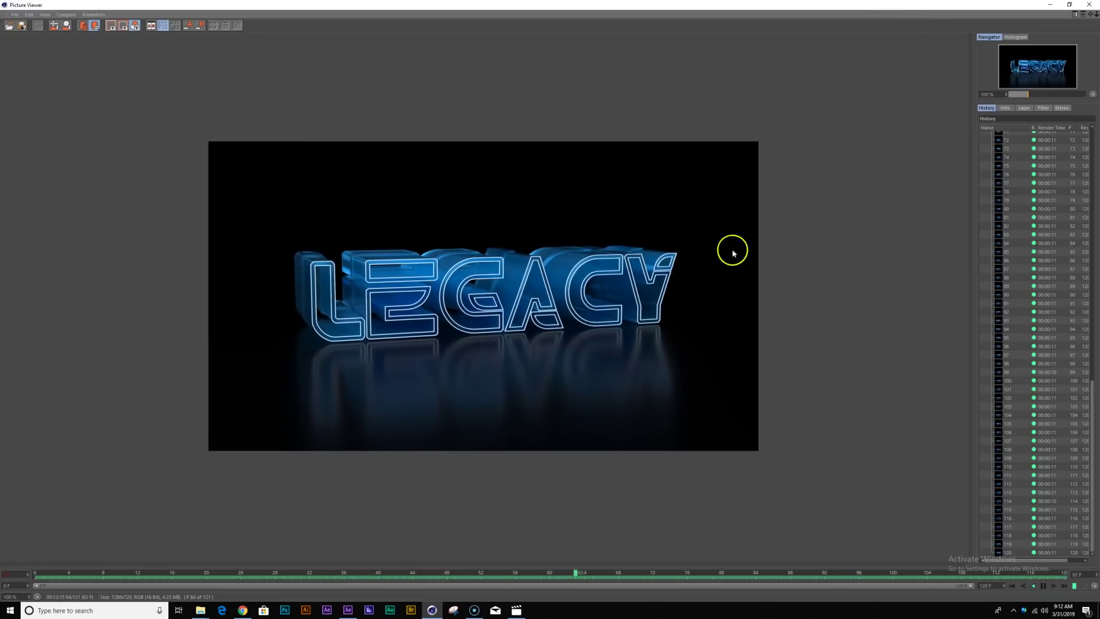
{"action": "left_click", "coordinate": [1043, 586]}
{"action": "left_click_drag", "start_coordinate": [841, 8], "coordinate": [778, 280]}
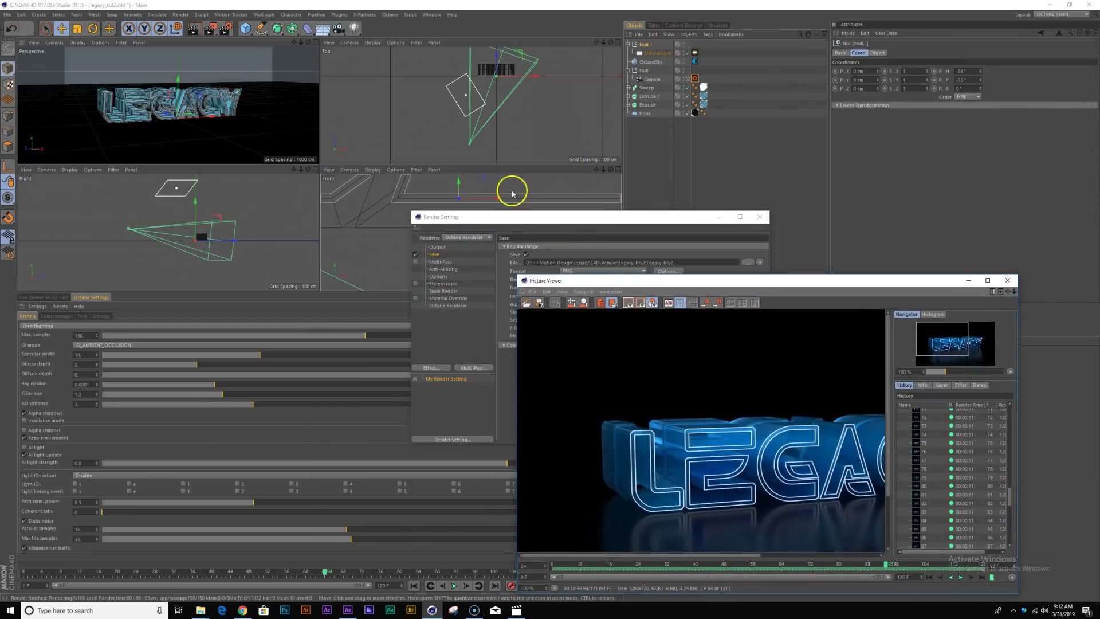
Switch the renderer to Standard and enlarge the perspective view to fill the viewport area.
{"action": "left_click", "coordinate": [525, 222]}
{"action": "left_click", "coordinate": [467, 237]}
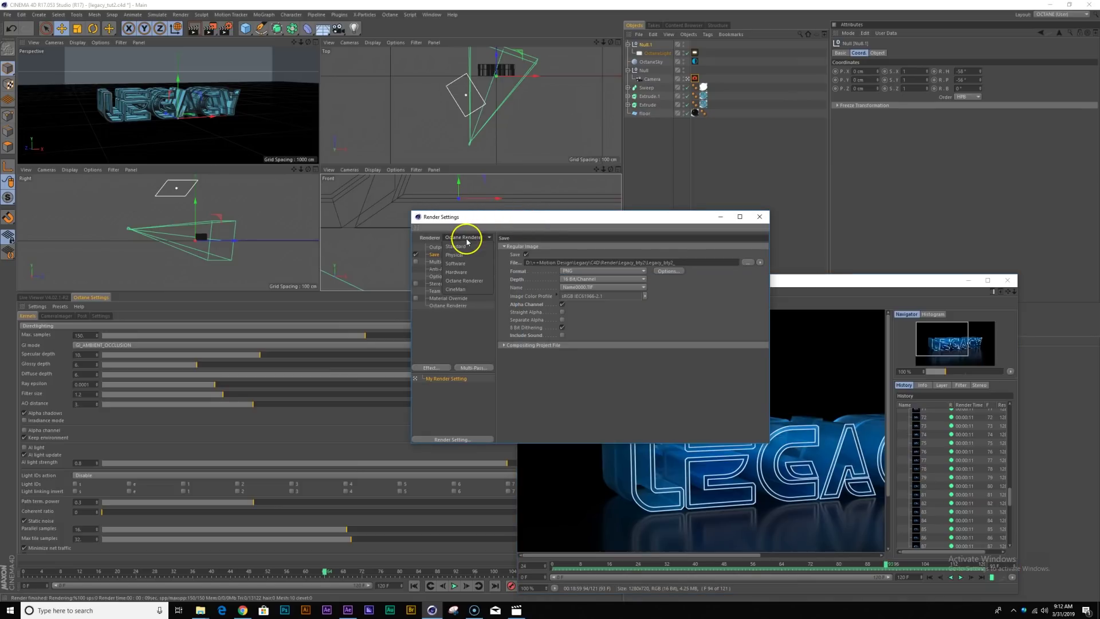
{"action": "left_click", "coordinate": [471, 248]}
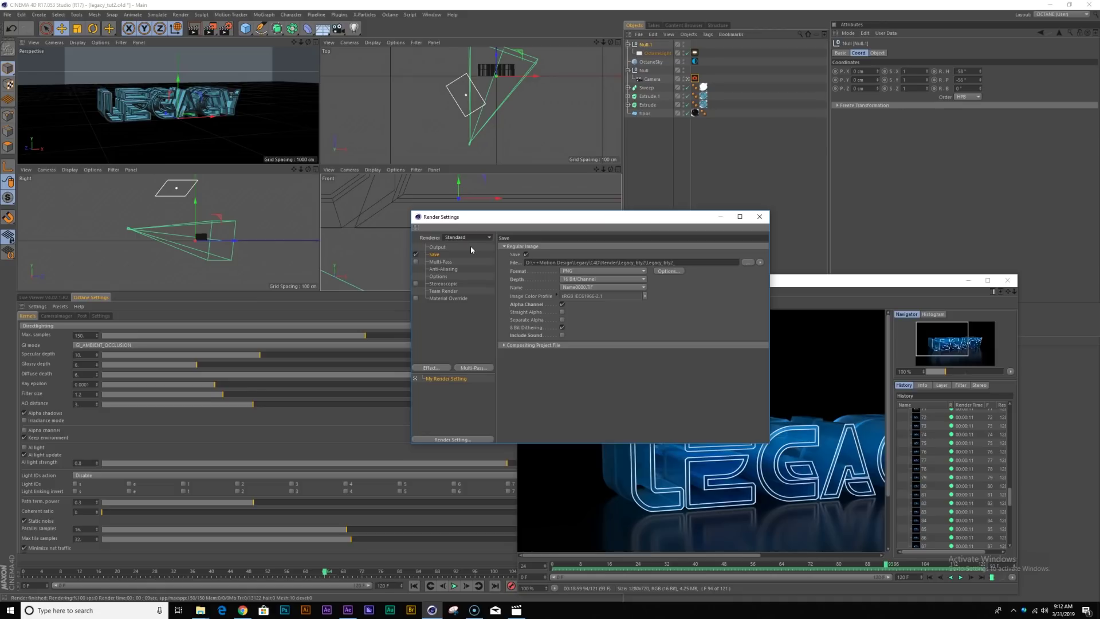
{"action": "middle_click", "coordinate": [239, 123]}
{"action": "left_click_drag", "start_coordinate": [577, 216], "coordinate": [625, 262]}
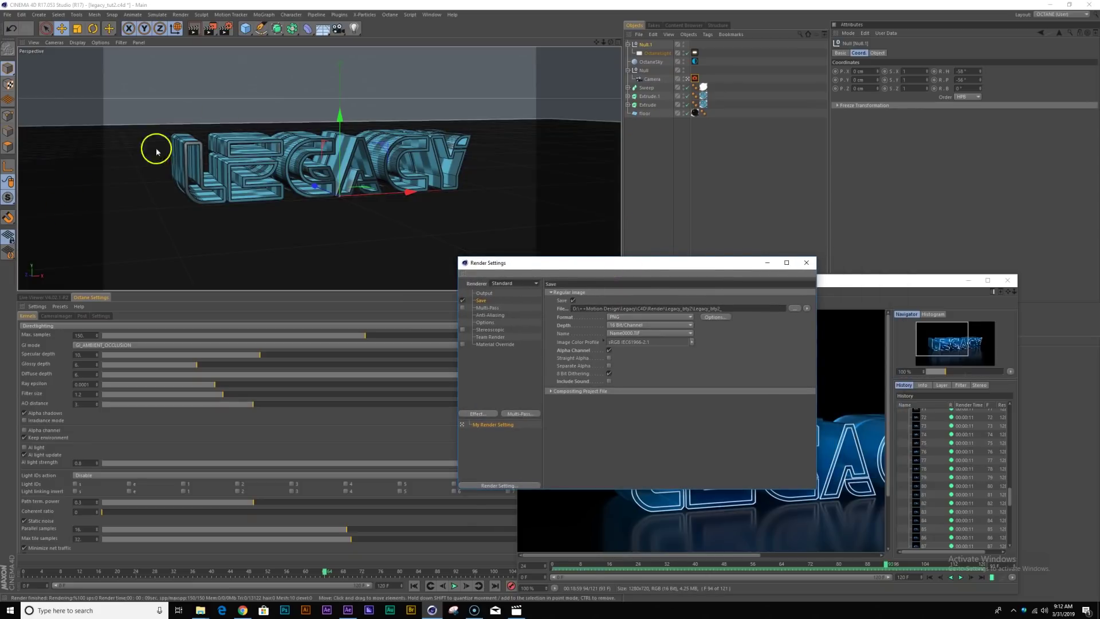
Change the interface layout to Startup.
{"action": "left_click", "coordinate": [431, 14]}
{"action": "mouse_move", "coordinate": [444, 27]}
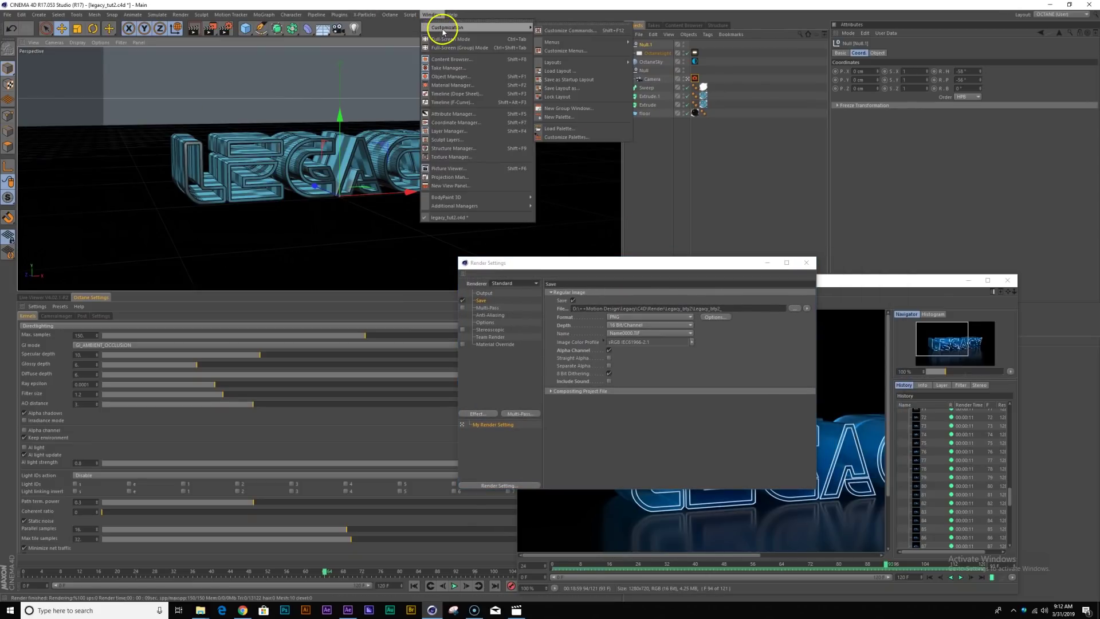
{"action": "mouse_move", "coordinate": [585, 62]}
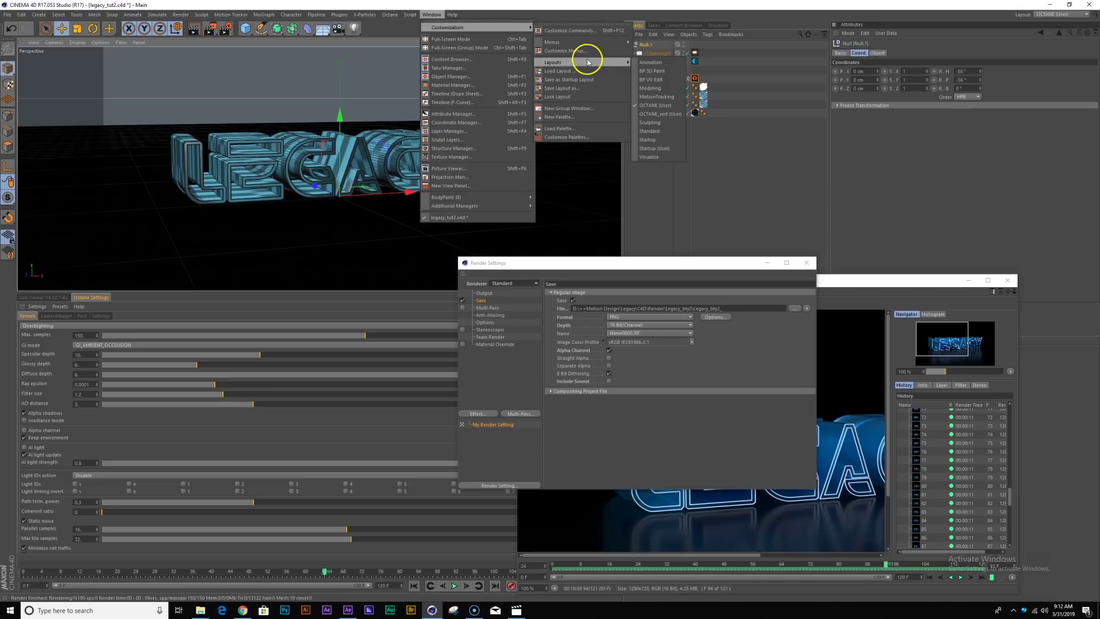
{"action": "left_click", "coordinate": [664, 141]}
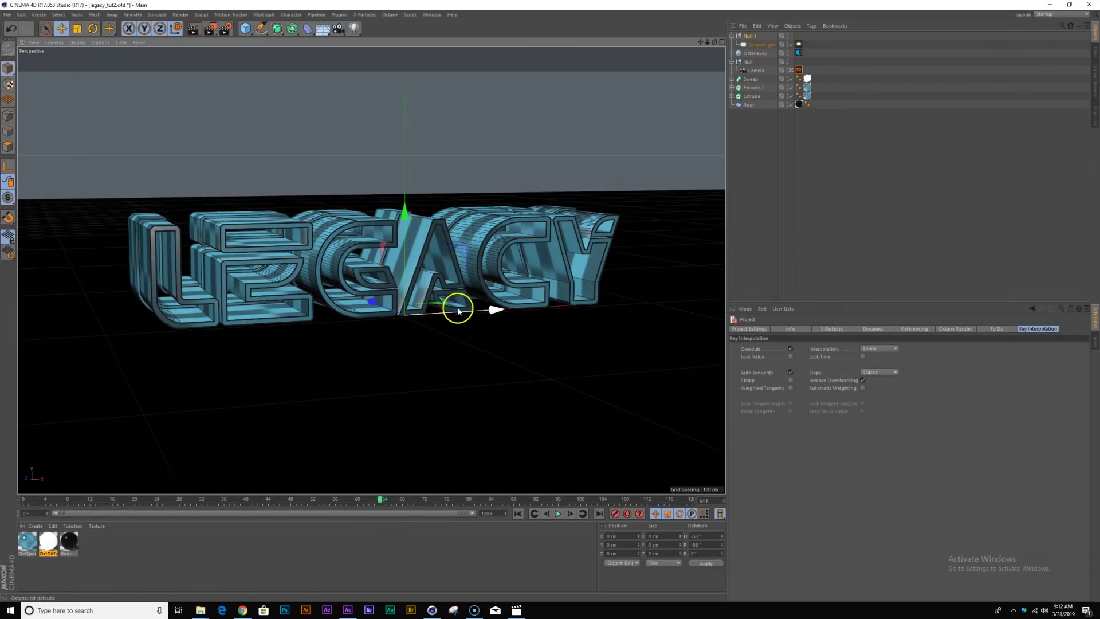
Add a Compositing tag to the floor plane for Object Buffer 1.
{"action": "right_click", "coordinate": [748, 106]}
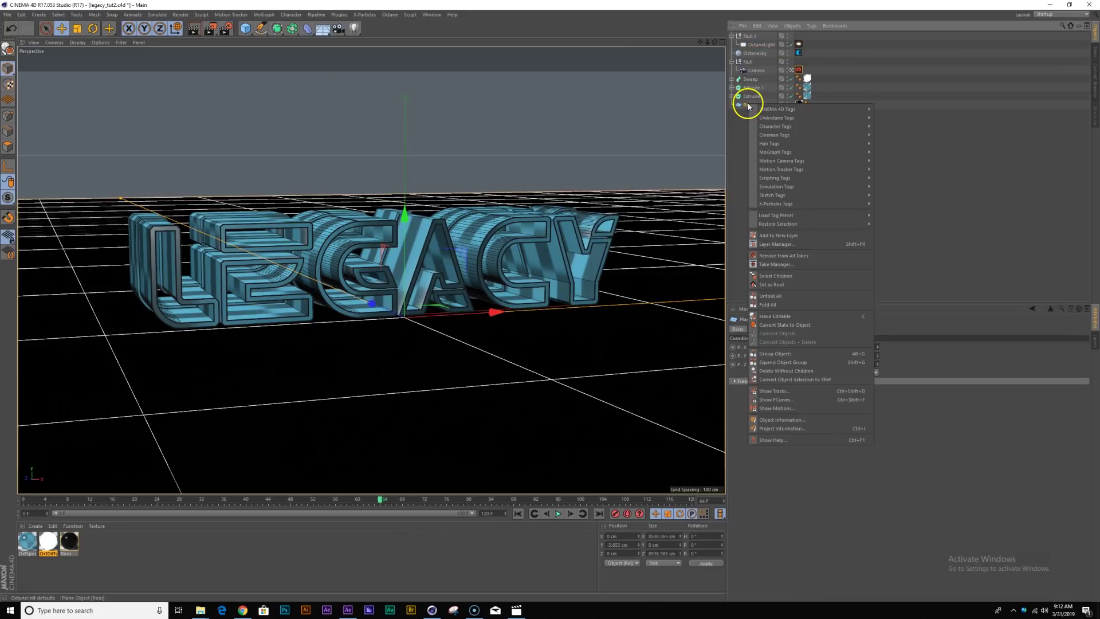
{"action": "mouse_move", "coordinate": [823, 108]}
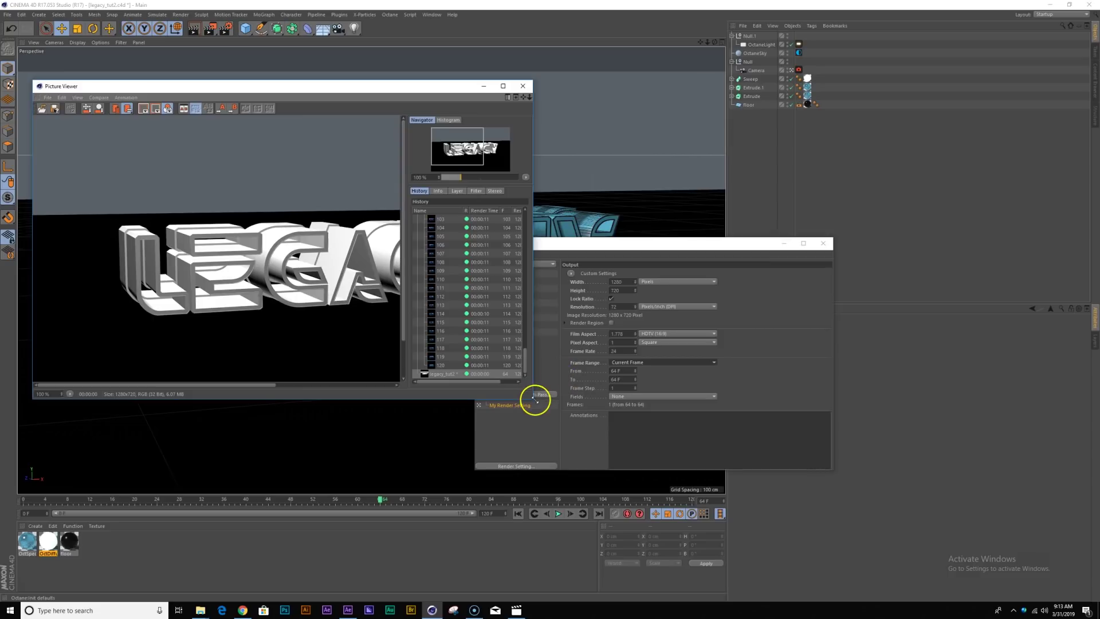
Examine the rendered Object Buffer 1 pass of the floor in the Picture Viewer, then close the viewer.
{"action": "left_click_drag", "start_coordinate": [536, 400], "coordinate": [695, 476]}
{"action": "left_click", "coordinate": [622, 191]}
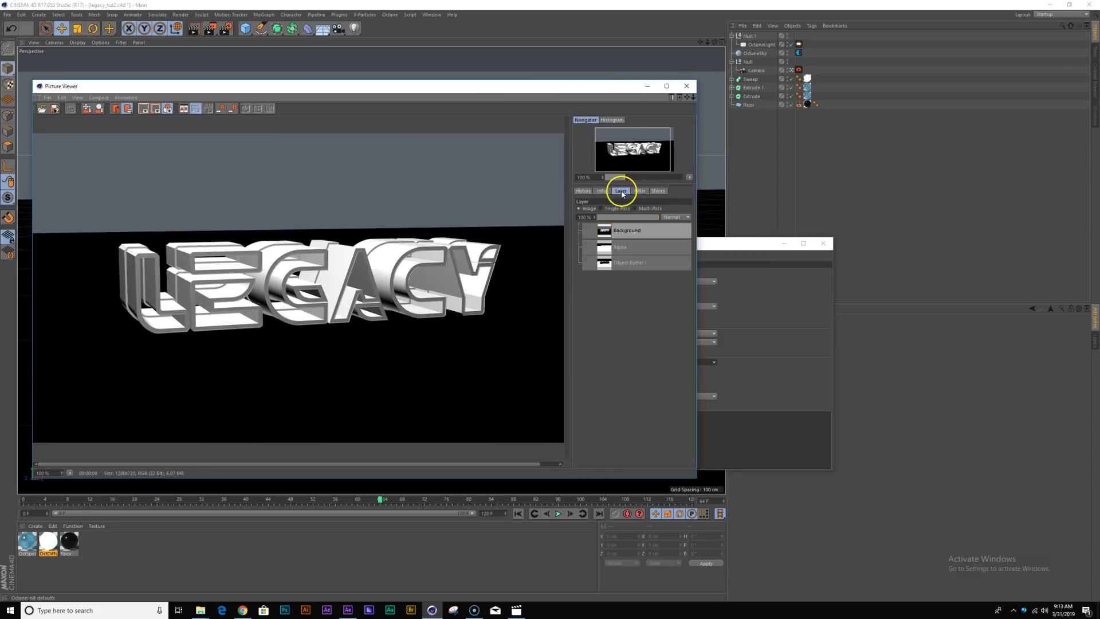
{"action": "left_click", "coordinate": [630, 263]}
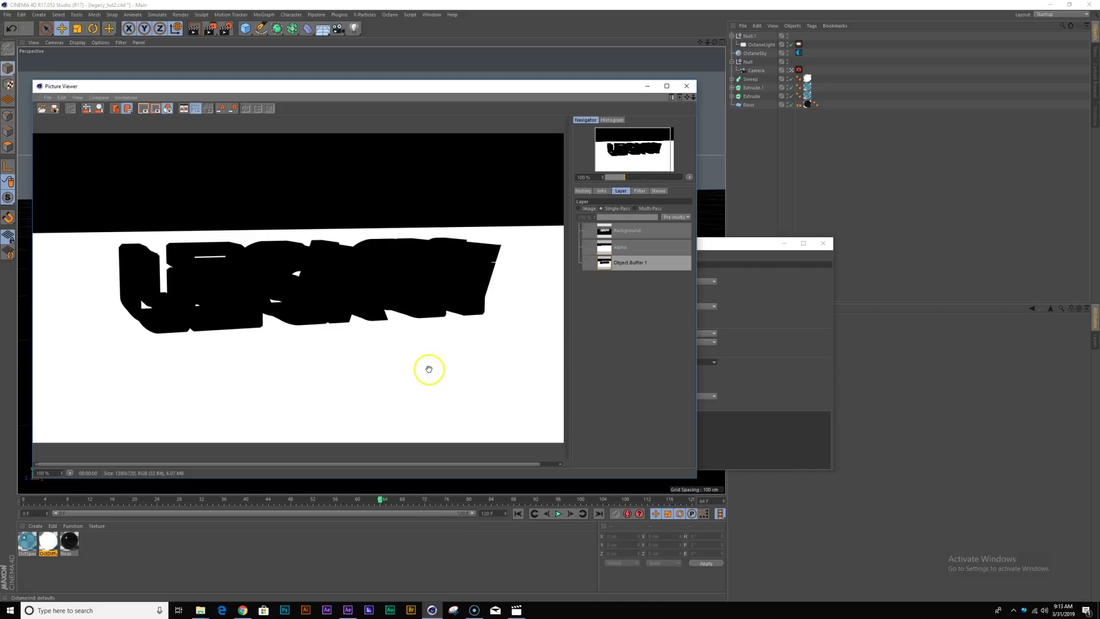
{"action": "left_click_drag", "start_coordinate": [332, 91], "coordinate": [524, 98]}
{"action": "scroll", "coordinate": [536, 295], "scroll_direction": "down", "scroll_amount": 2}
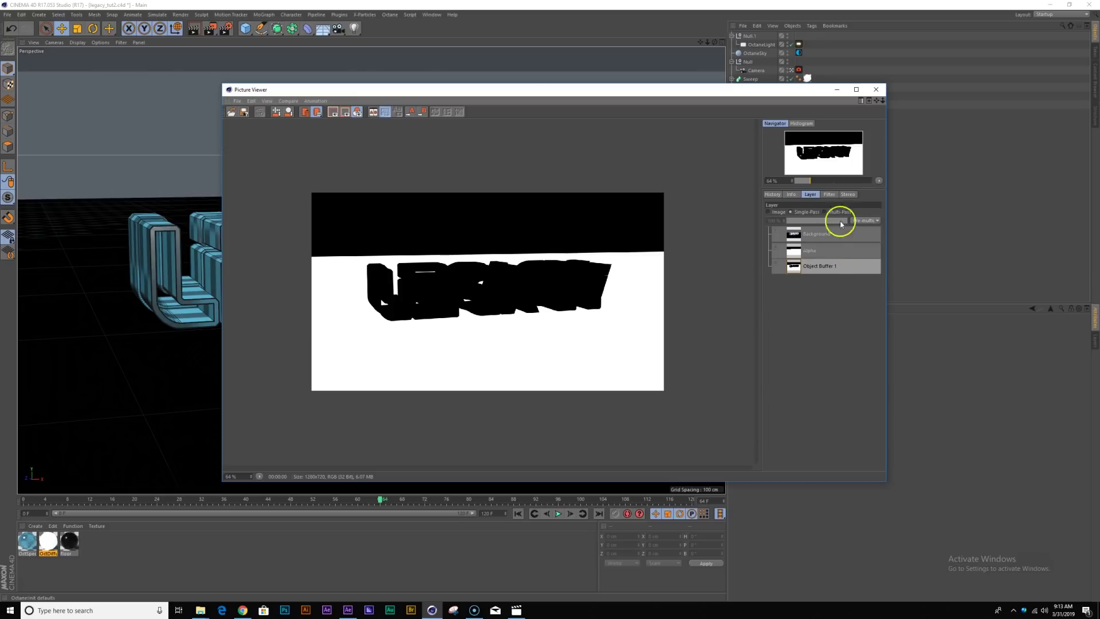
{"action": "left_click", "coordinate": [875, 90]}
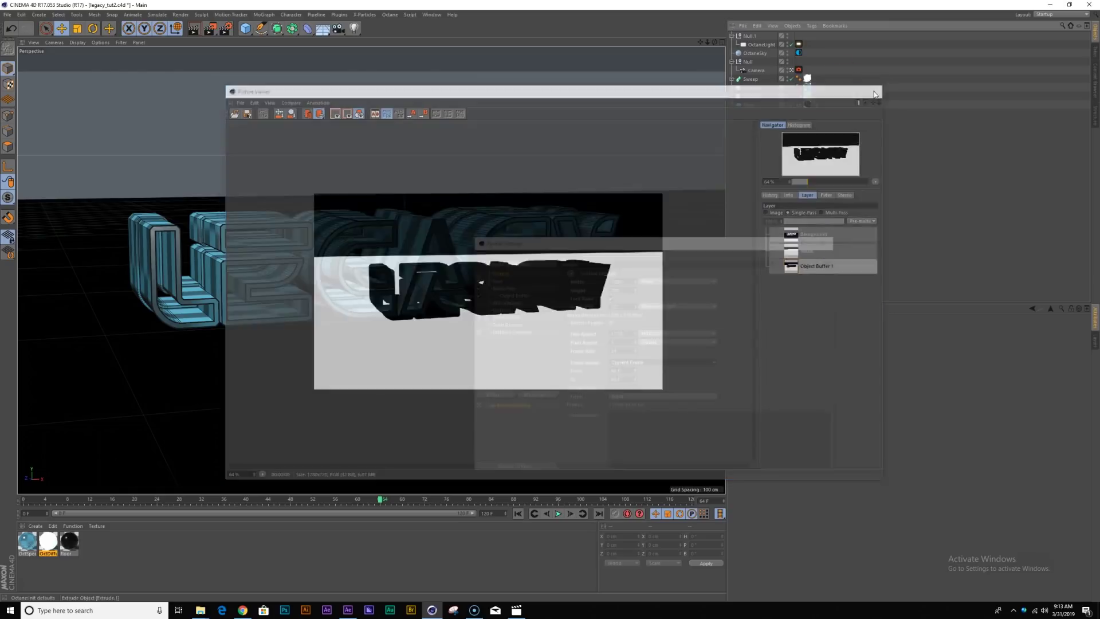
Duplicate the floor plane and move the copy back along Z to about 2470 cm.
{"action": "left_click", "coordinate": [750, 106]}
{"action": "left_click_drag", "start_coordinate": [751, 108], "coordinate": [754, 113], "text": "ctrl"}
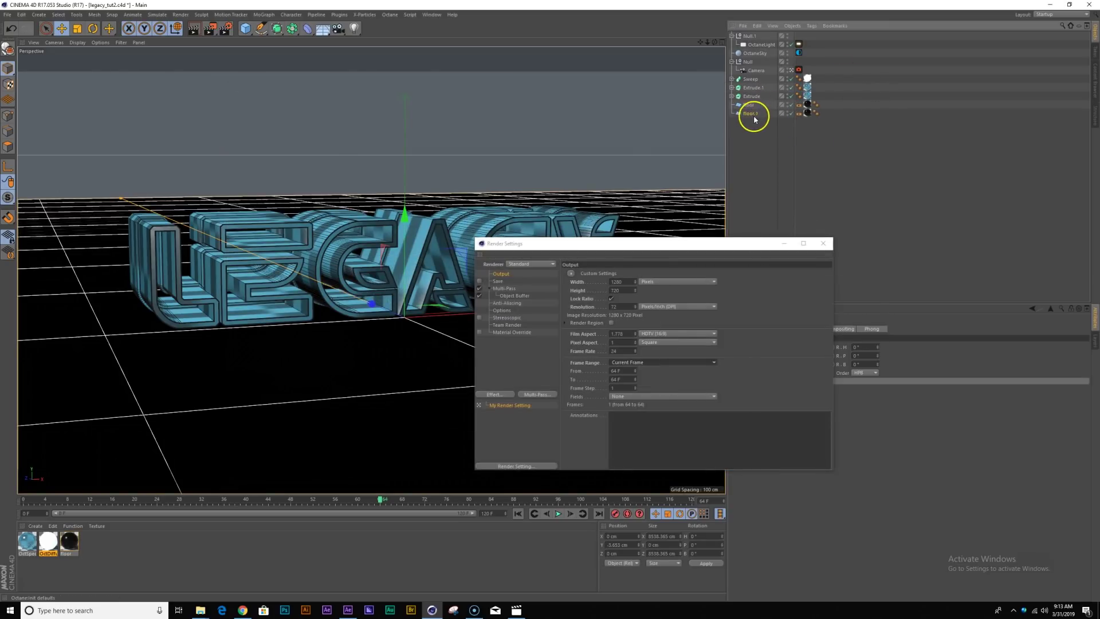
{"action": "left_click_drag", "start_coordinate": [374, 310], "coordinate": [847, 283]}
{"action": "left_click", "coordinate": [823, 244]}
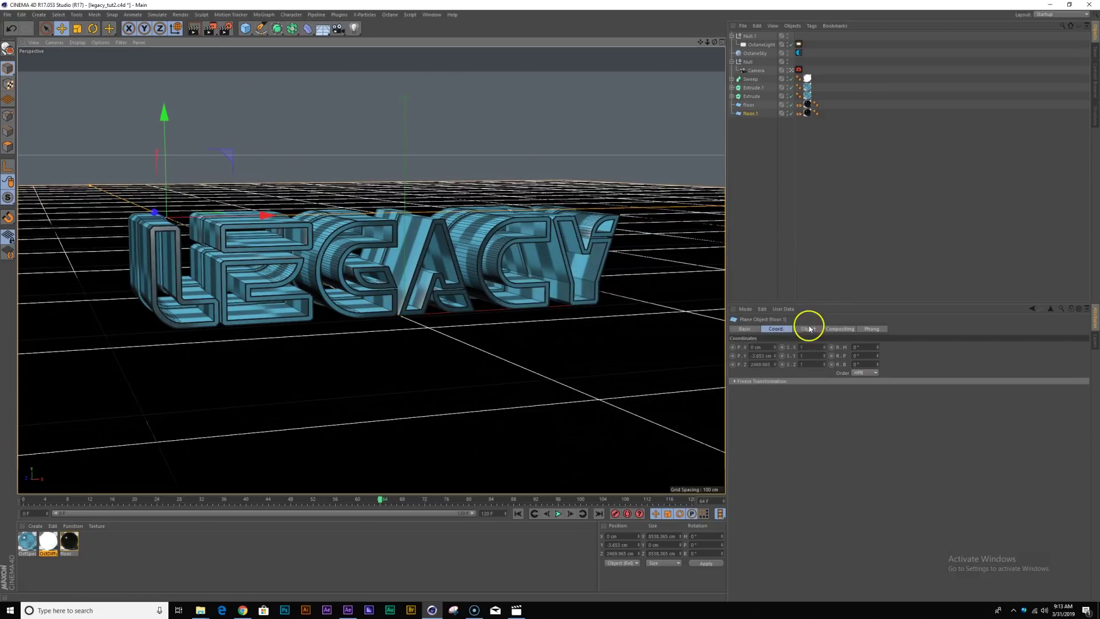
Set the copied plane's orientation to +Z as a back wall and push it back to about 2900 cm in Z.
{"action": "left_click", "coordinate": [808, 328]}
{"action": "left_click", "coordinate": [796, 382]}
{"action": "left_click", "coordinate": [790, 424]}
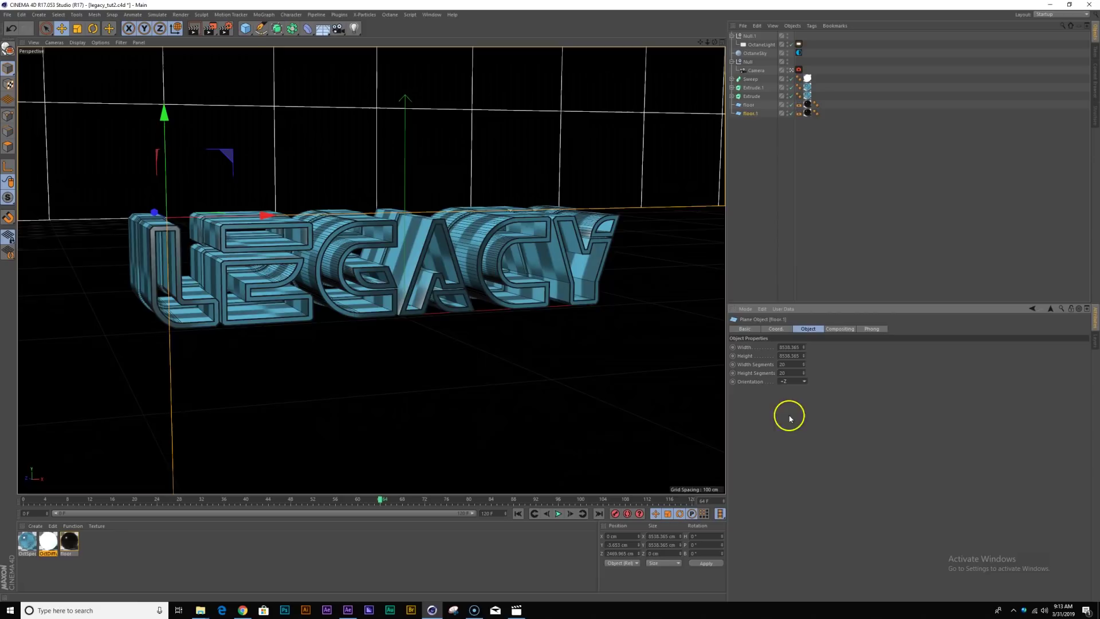
{"action": "left_click", "coordinate": [159, 216]}
{"action": "left_click_drag", "start_coordinate": [159, 216], "coordinate": [152, 175]}
Render the last frame, 120, to check the lettering's matte against the floor and back wall.
{"action": "left_click_drag", "start_coordinate": [30, 495], "coordinate": [707, 527]}
{"action": "key", "text": "shift+r"}
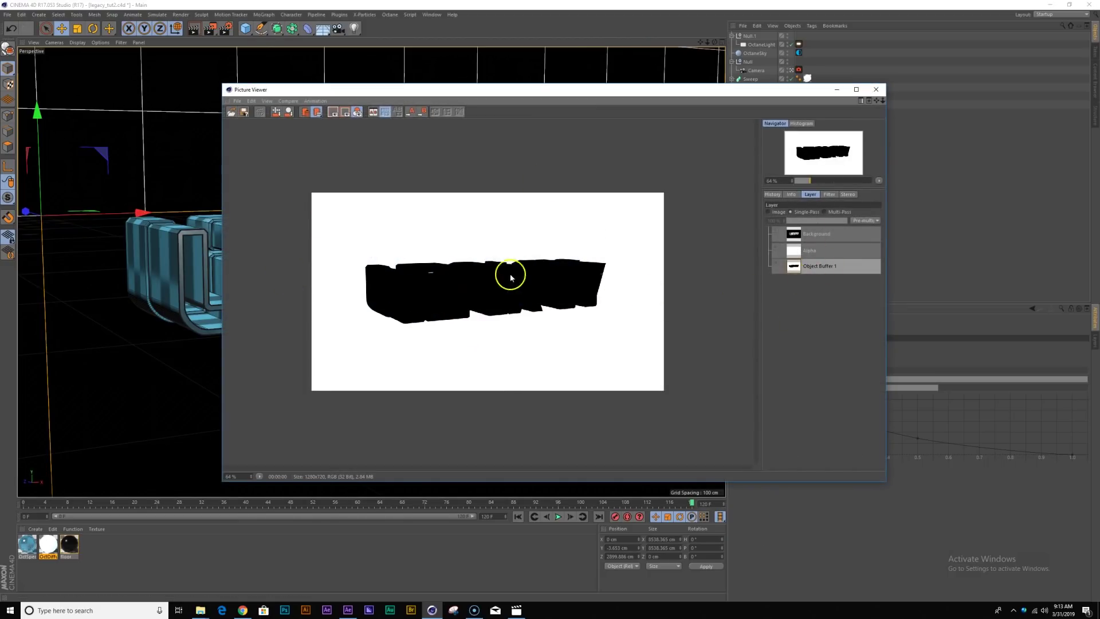
{"action": "left_click", "coordinate": [875, 89]}
Add an External Compositing tag to the original floor plane.
{"action": "left_click", "coordinate": [746, 108]}
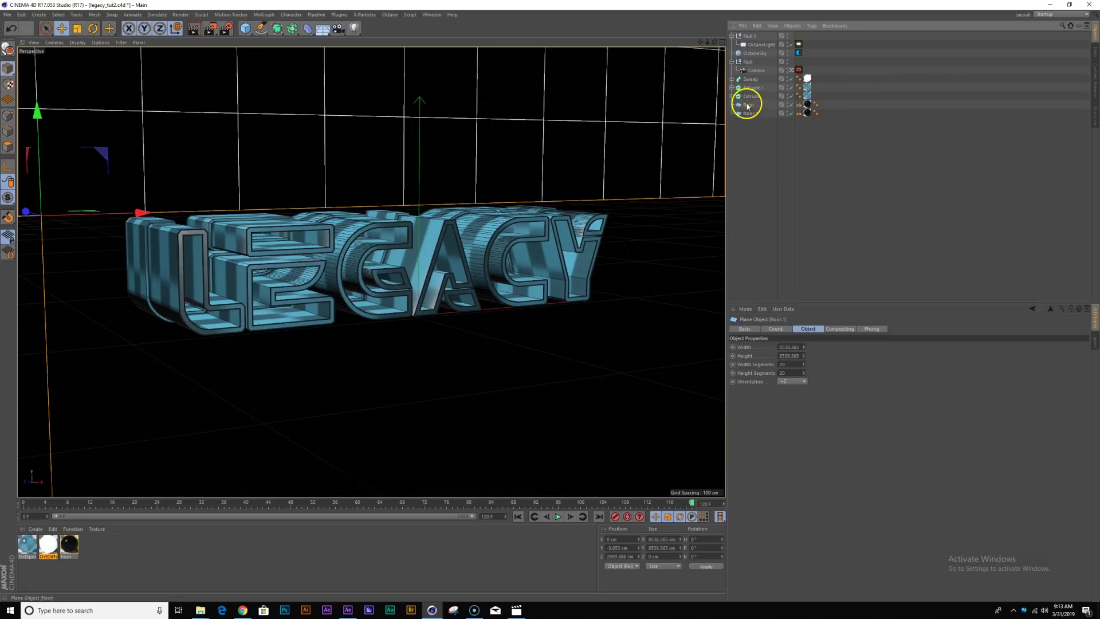
{"action": "right_click", "coordinate": [748, 106]}
{"action": "mouse_move", "coordinate": [803, 111]}
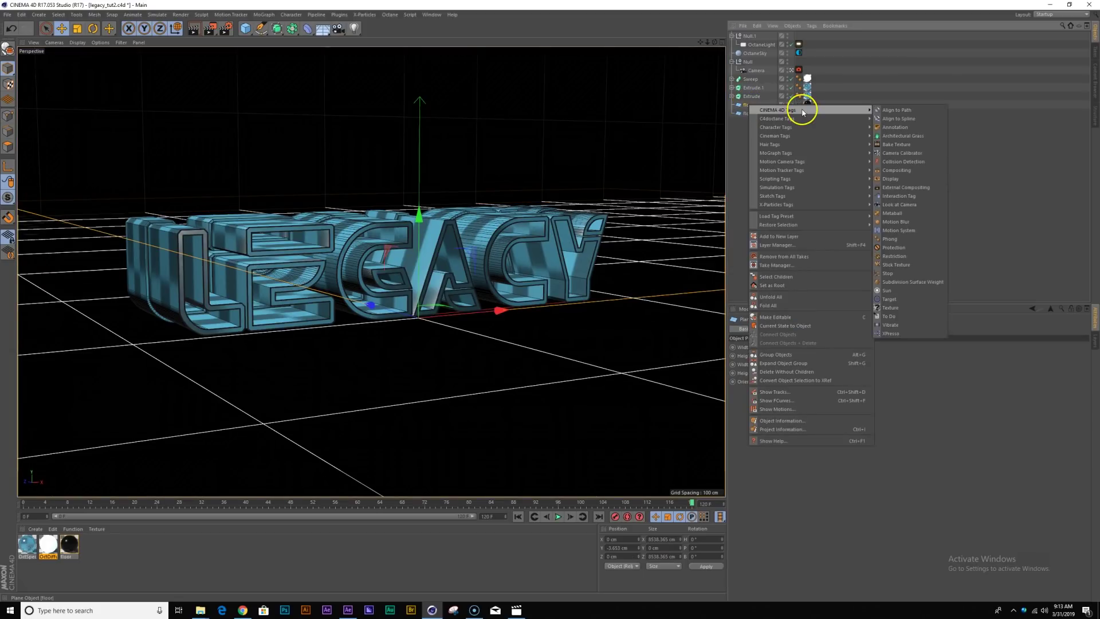
{"action": "left_click", "coordinate": [928, 189]}
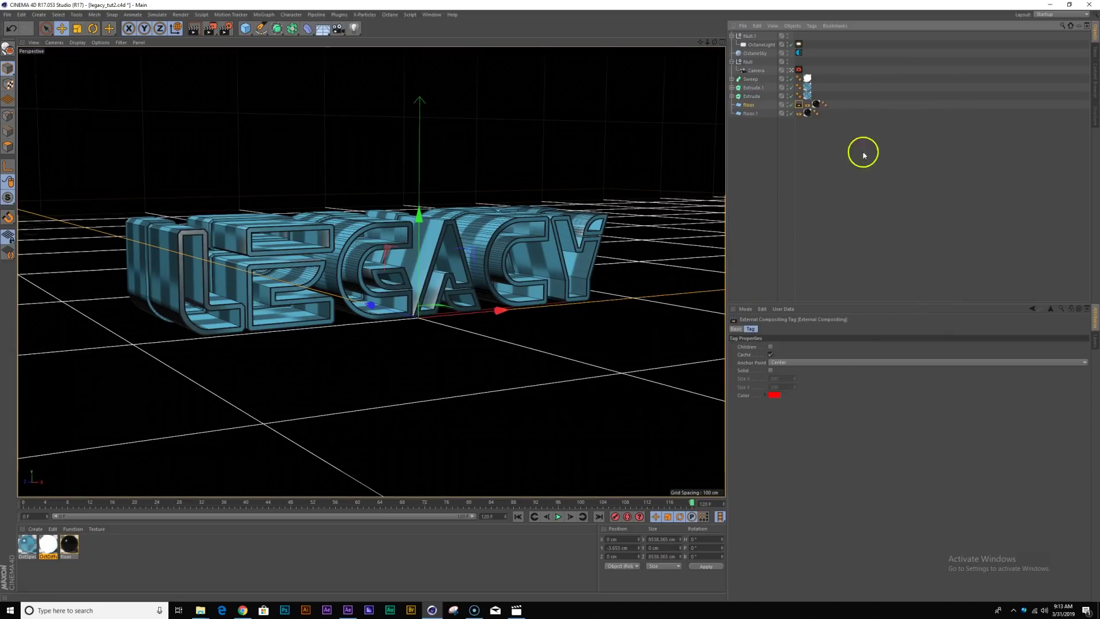
Set the render output to all frames, enable saving for the multi-pass image only, and choose JPEG as its format.
{"action": "left_click", "coordinate": [752, 106]}
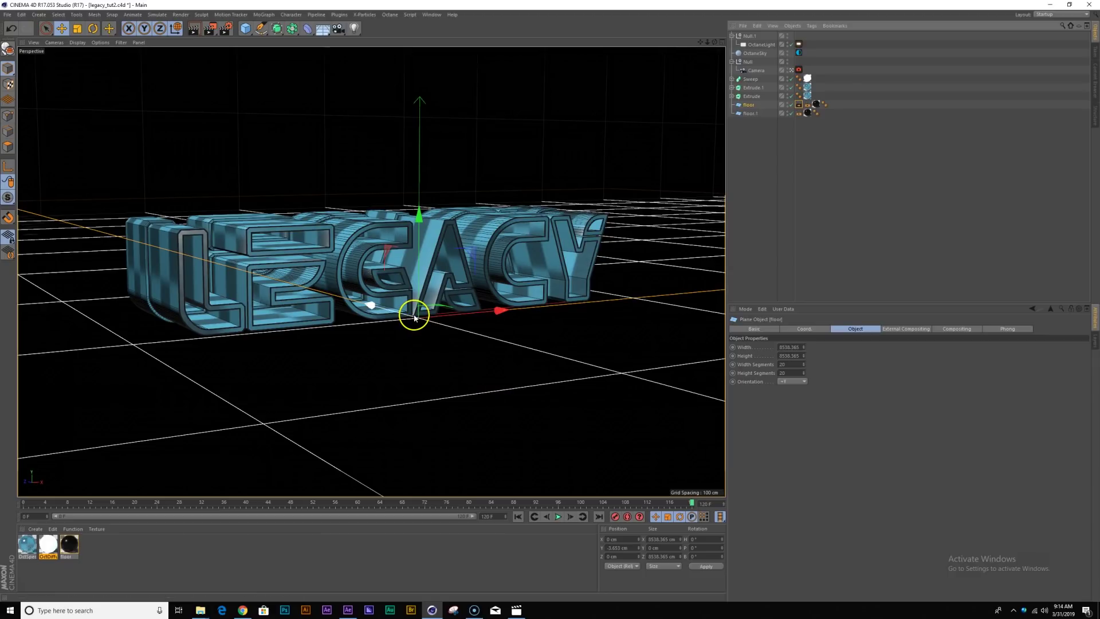
{"action": "left_click", "coordinate": [226, 31]}
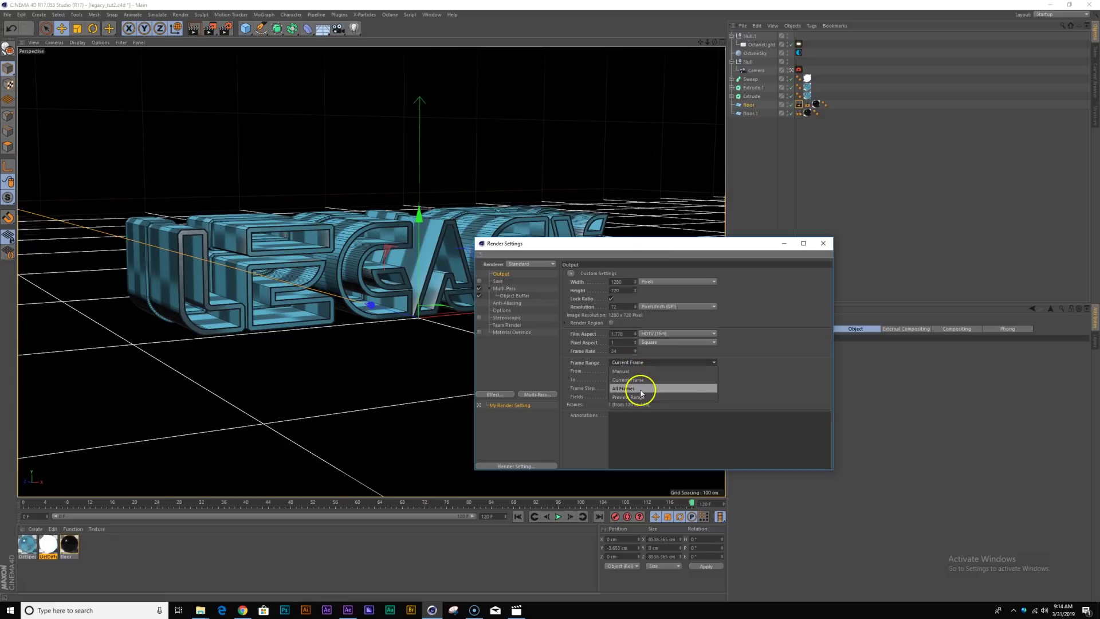
{"action": "left_click", "coordinate": [487, 282]}
{"action": "left_click", "coordinate": [480, 281]}
{"action": "left_click", "coordinate": [590, 282]}
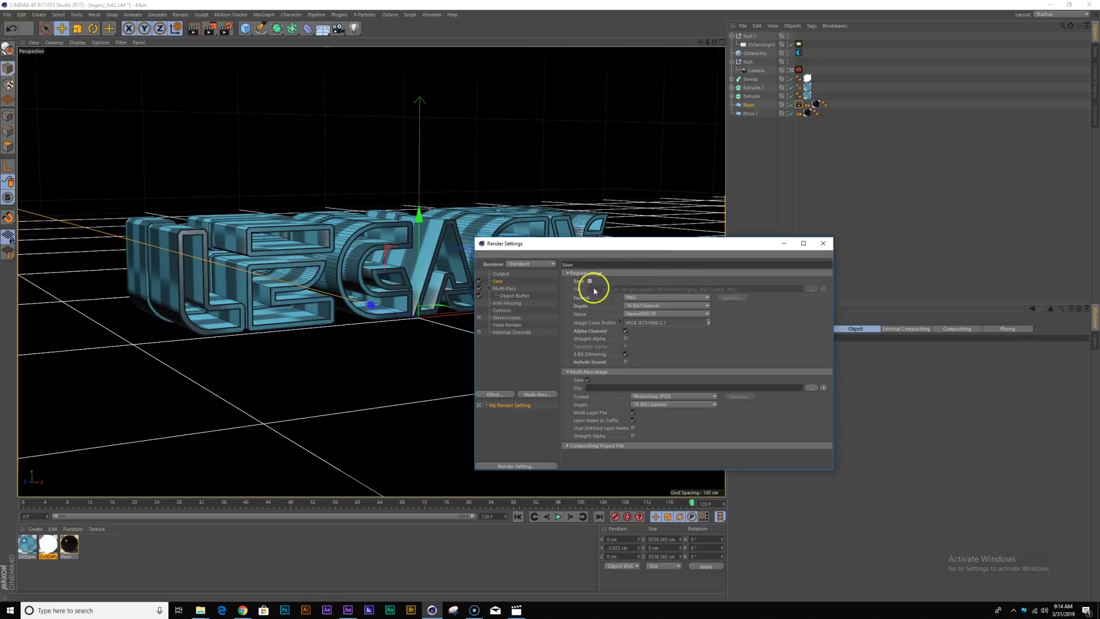
{"action": "left_click", "coordinate": [699, 399]}
{"action": "left_click", "coordinate": [697, 439]}
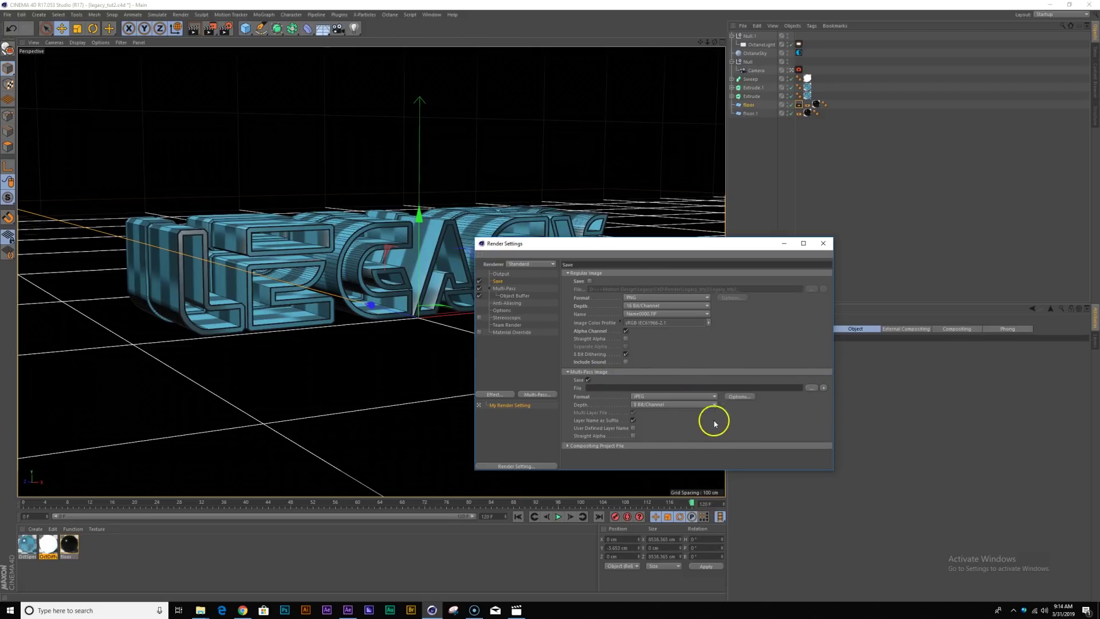
Create a floor_matte2 folder inside Render and set the multi-pass output there with the file name floor_matte2_.
{"action": "left_click", "coordinate": [812, 388]}
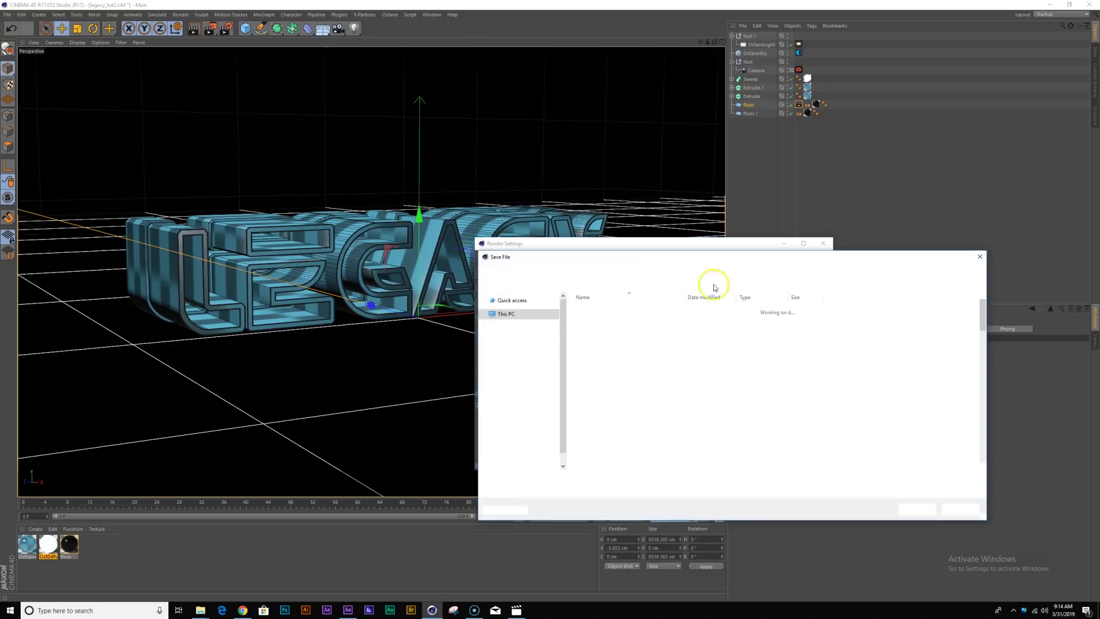
{"action": "left_click", "coordinate": [699, 271]}
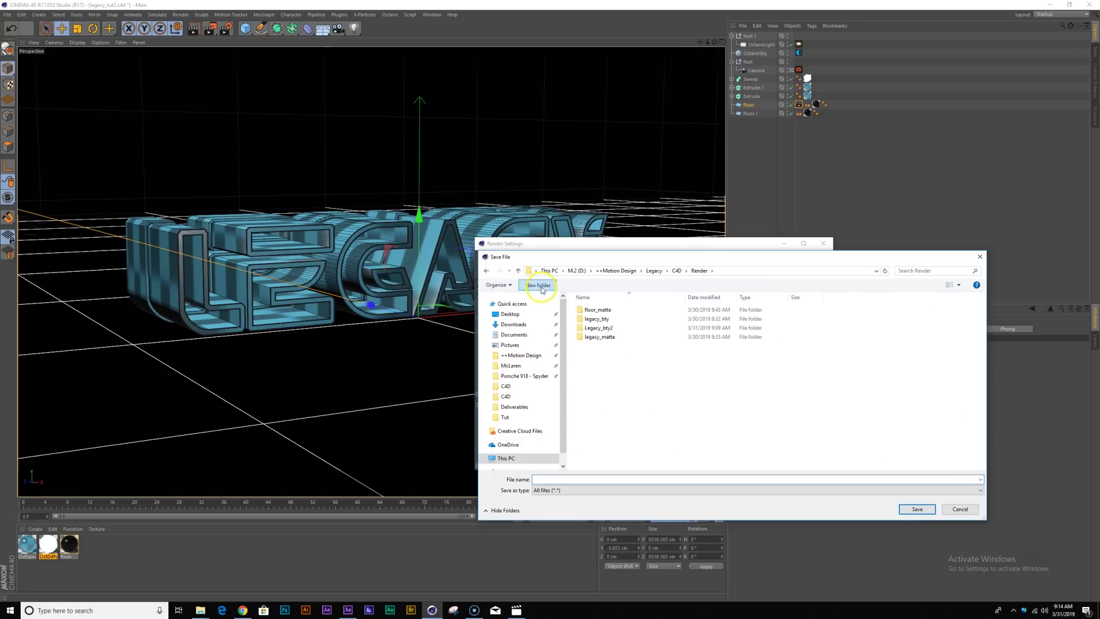
{"action": "left_click", "coordinate": [540, 286]}
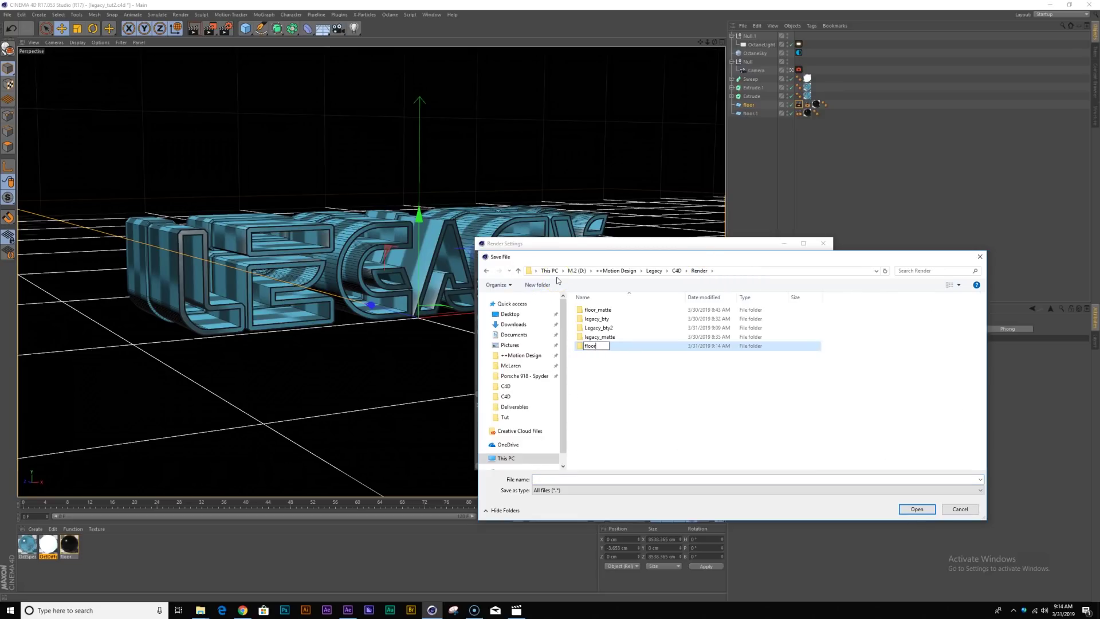
{"action": "type", "text": "tte2"}
{"action": "key", "text": "Return"}
{"action": "key", "text": "Return"}
{"action": "left_click", "coordinate": [609, 480]}
{"action": "type", "text": "floor_matte2_floor_ma"}
{"action": "key", "text": "Return"}
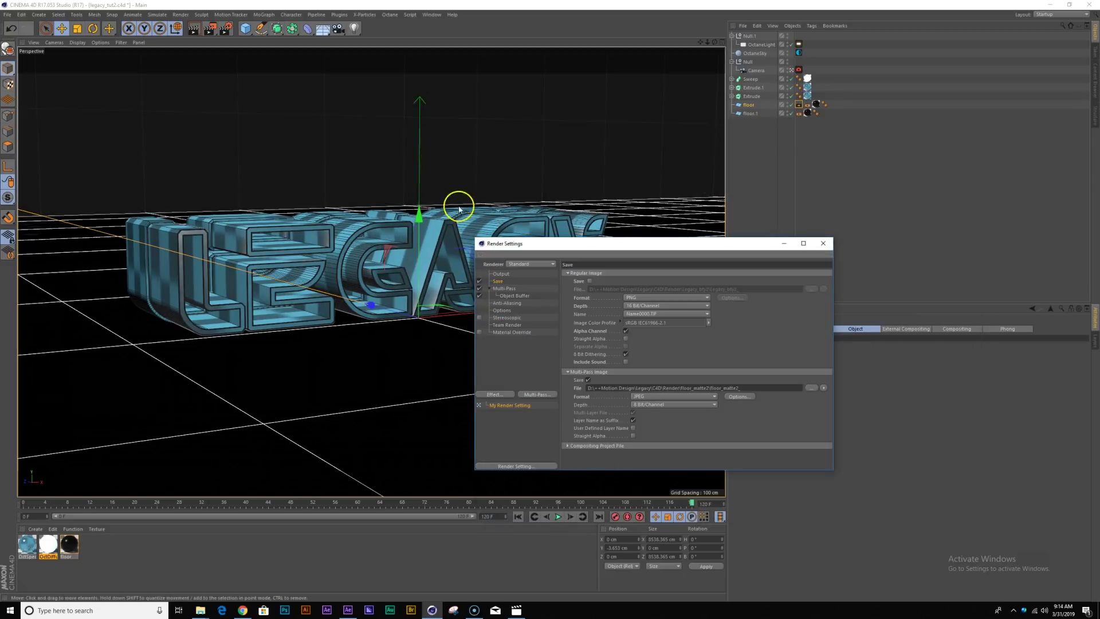
Render the floor matte sequence and follow its frames in the render history.
{"action": "key", "text": "shift+r"}
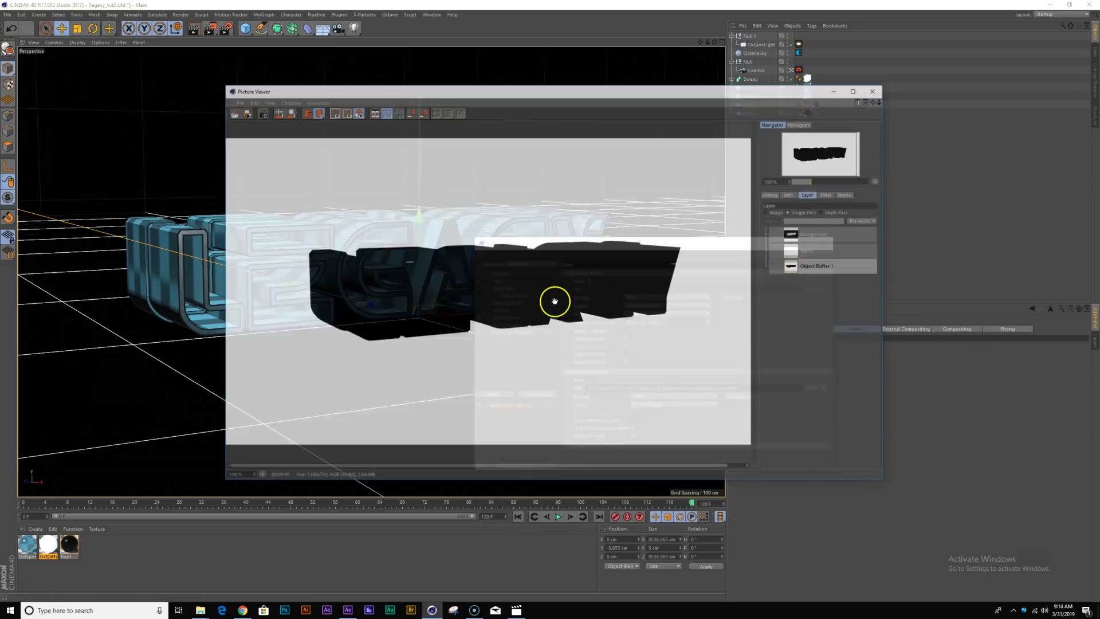
{"action": "left_click", "coordinate": [772, 194]}
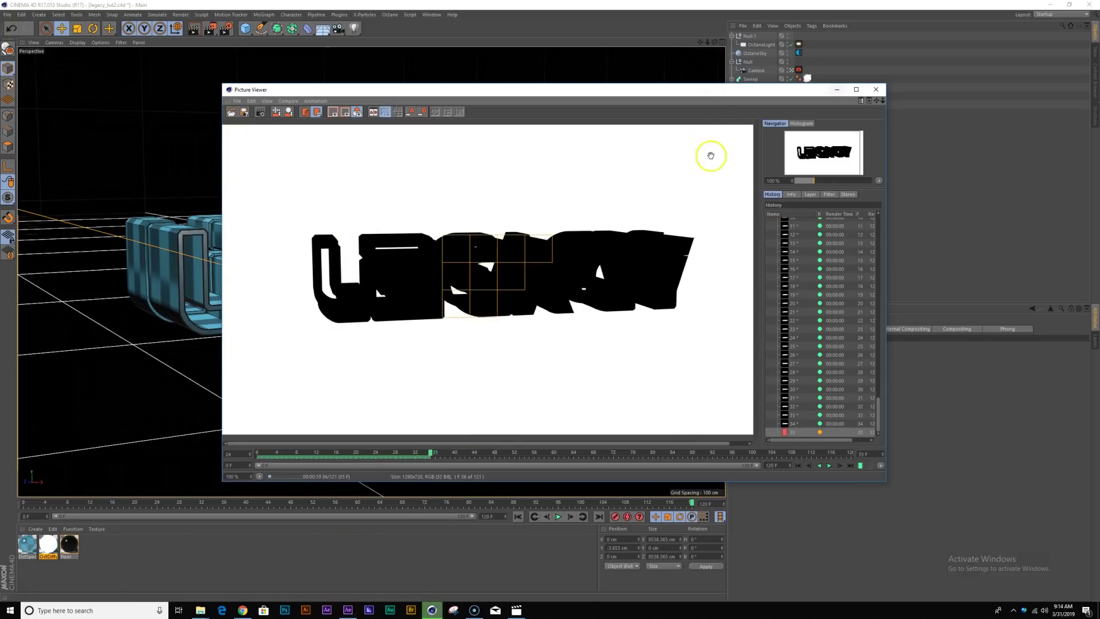
{"action": "left_click", "coordinate": [838, 91]}
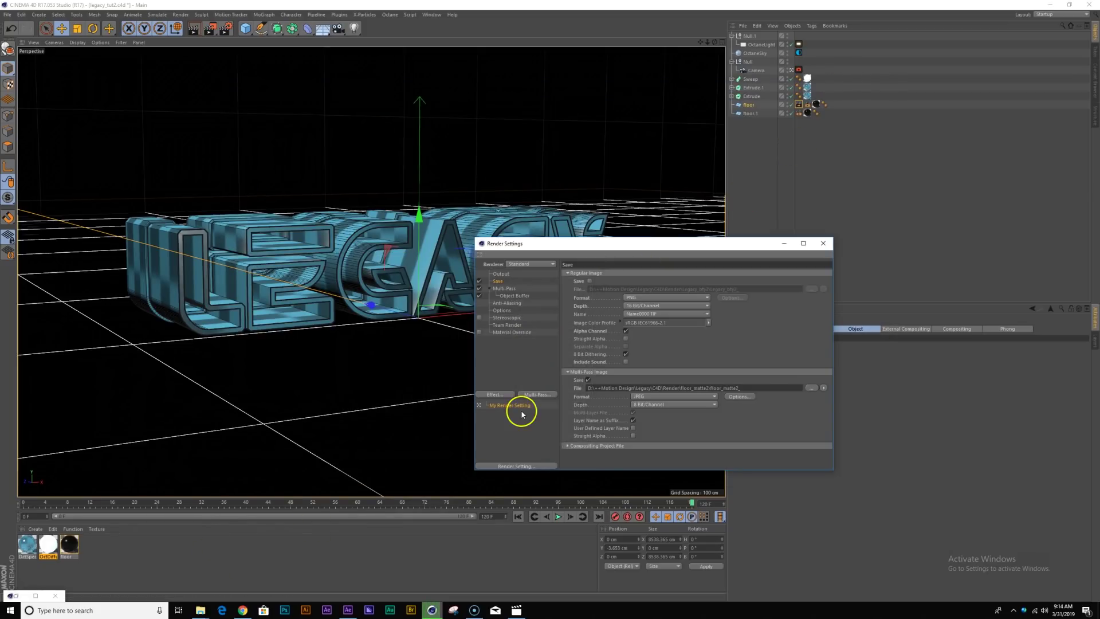
Save the After Effects compositing project file as legacy_tut2.aec in the C4D folder.
{"action": "left_click_drag", "start_coordinate": [658, 243], "coordinate": [611, 153]}
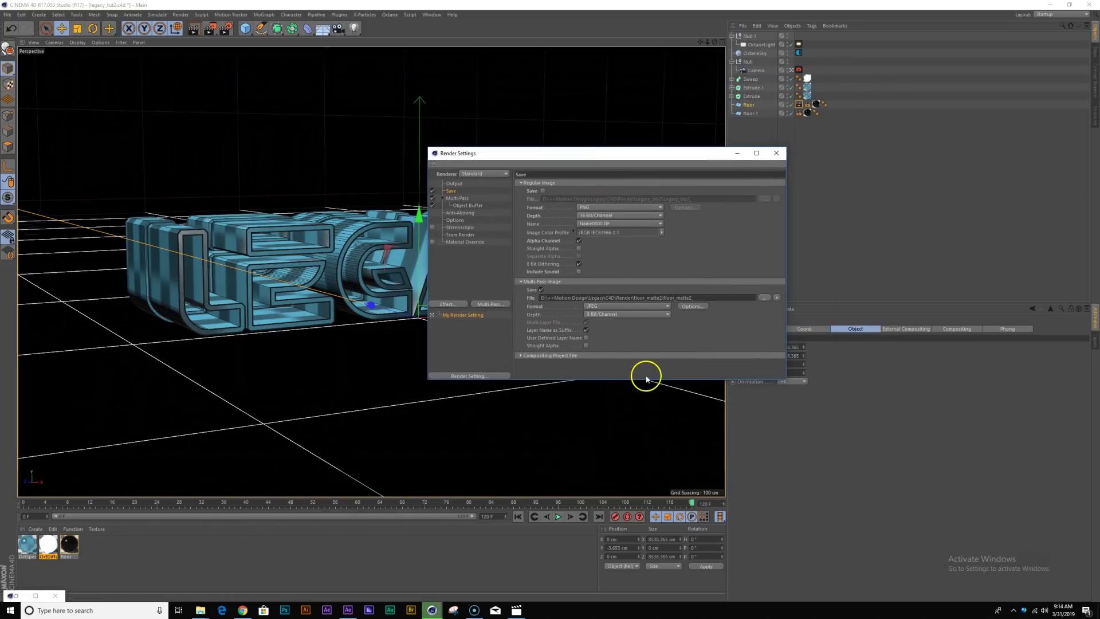
{"action": "left_click", "coordinate": [559, 356]}
{"action": "left_click", "coordinate": [561, 376]}
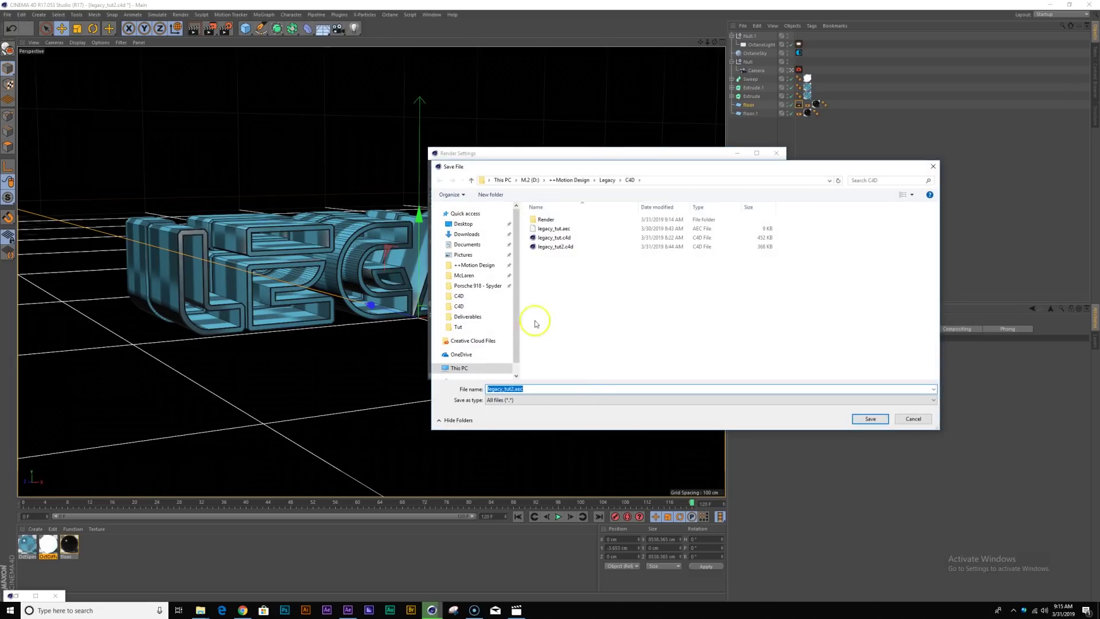
{"action": "left_click", "coordinate": [870, 419]}
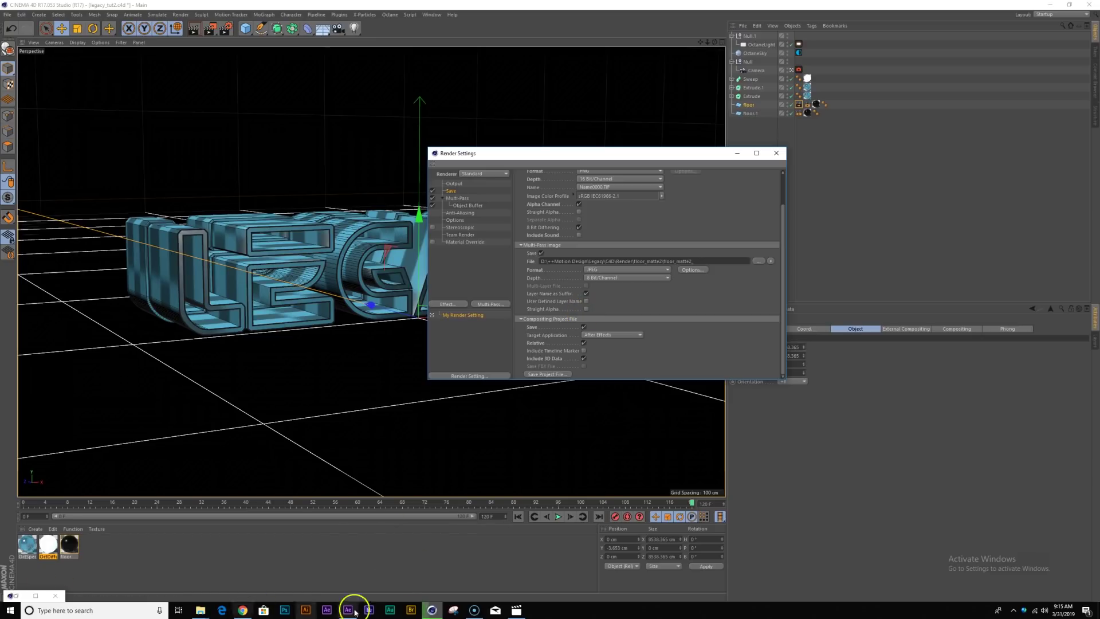
Switch to After Effects and import the compositing project legacy_tut2.aec from the C4D folder.
{"action": "left_click", "coordinate": [14, 598]}
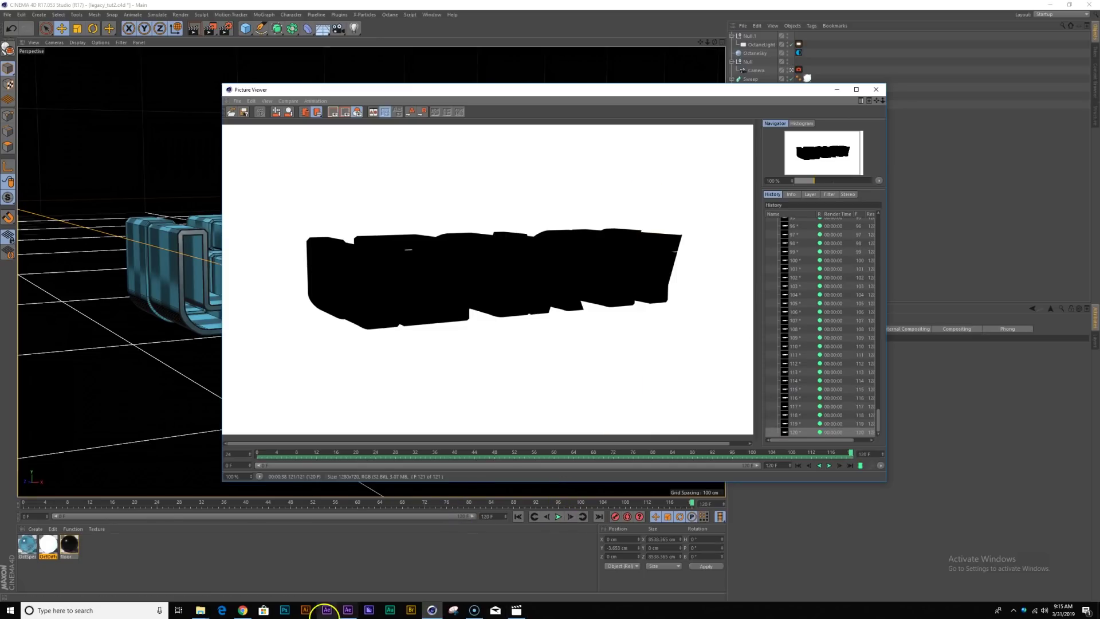
{"action": "left_click", "coordinate": [348, 611]}
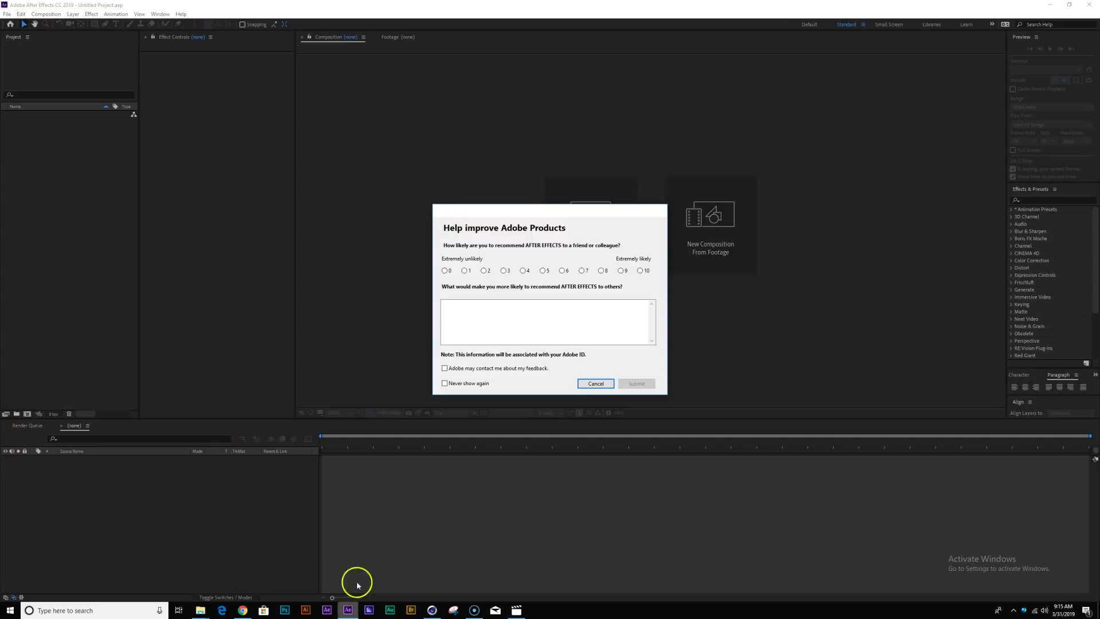
{"action": "left_click", "coordinate": [596, 383]}
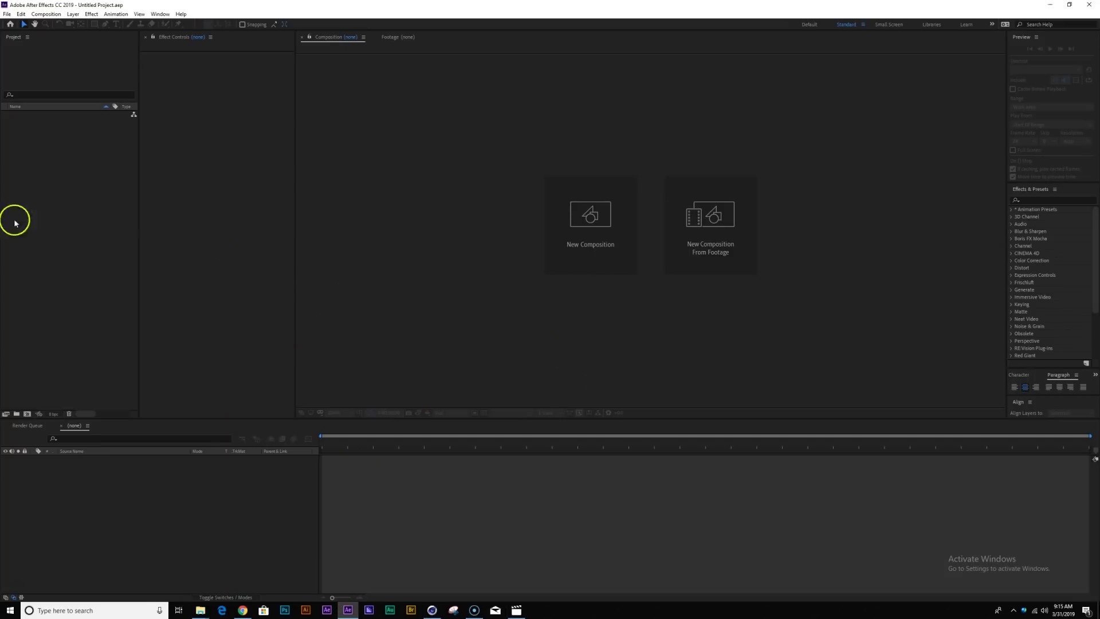
{"action": "double_click", "coordinate": [42, 140]}
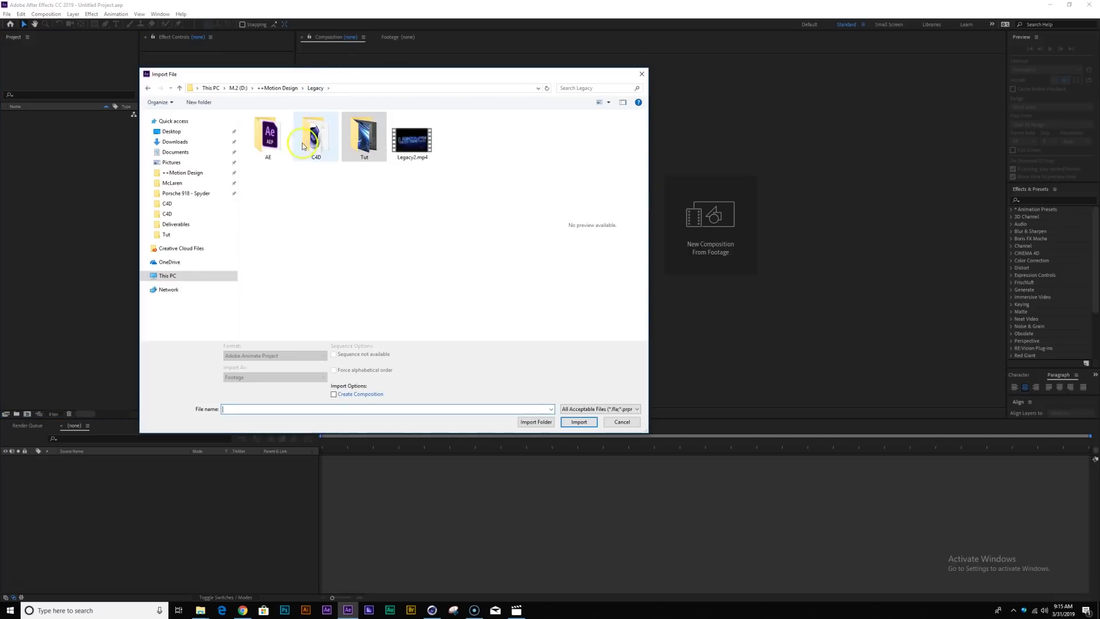
{"action": "double_click", "coordinate": [313, 136]}
{"action": "left_click", "coordinate": [277, 155]}
{"action": "double_click", "coordinate": [278, 155]}
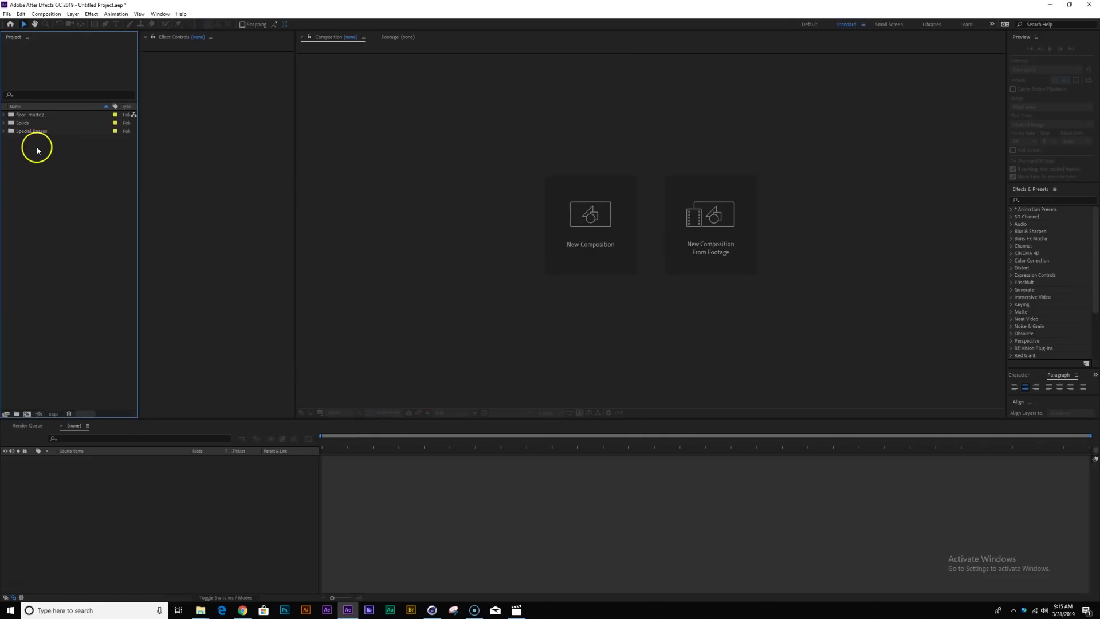
Open the imported floor_matte2_ composition and add the floor matte object-buffer JPG sequence as its bottom layer.
{"action": "left_click", "coordinate": [5, 115]}
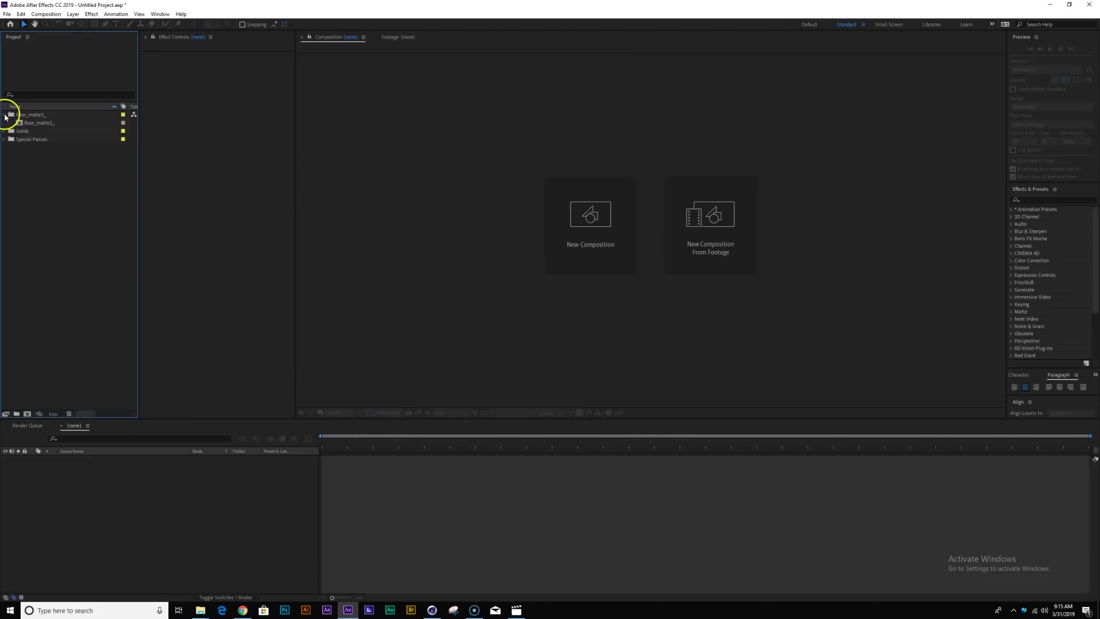
{"action": "left_click", "coordinate": [4, 139]}
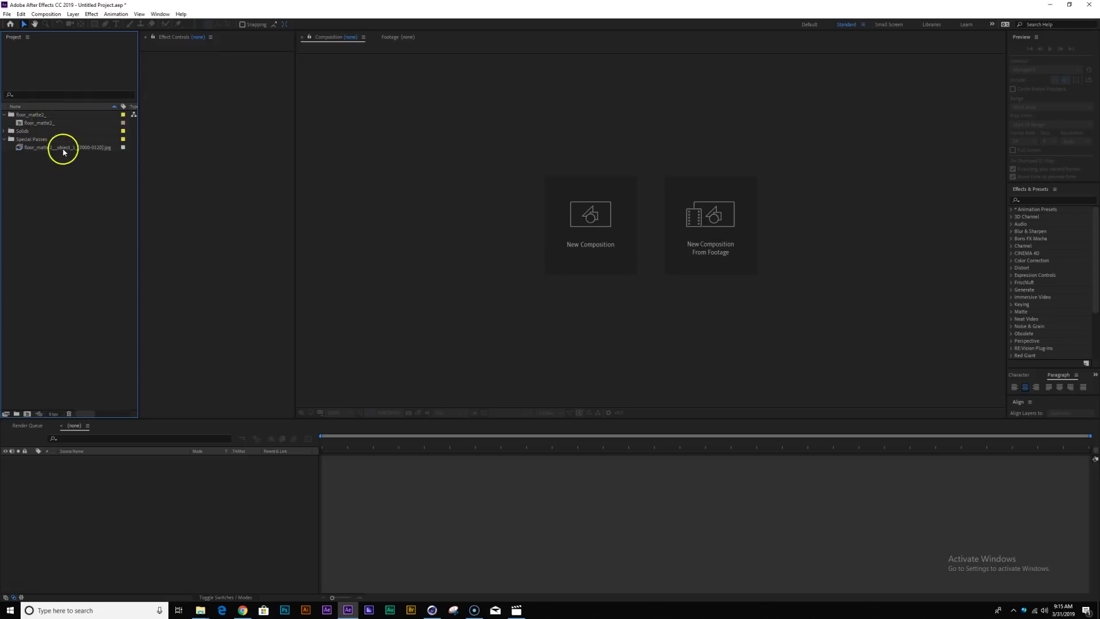
{"action": "double_click", "coordinate": [39, 123]}
{"action": "mouse_move", "coordinate": [335, 440]}
{"action": "left_mouse_down"}
{"action": "mouse_move", "coordinate": [327, 445]}
{"action": "mouse_move", "coordinate": [430, 452]}
{"action": "mouse_move", "coordinate": [686, 433]}
{"action": "mouse_move", "coordinate": [321, 441]}
{"action": "left_mouse_up"}
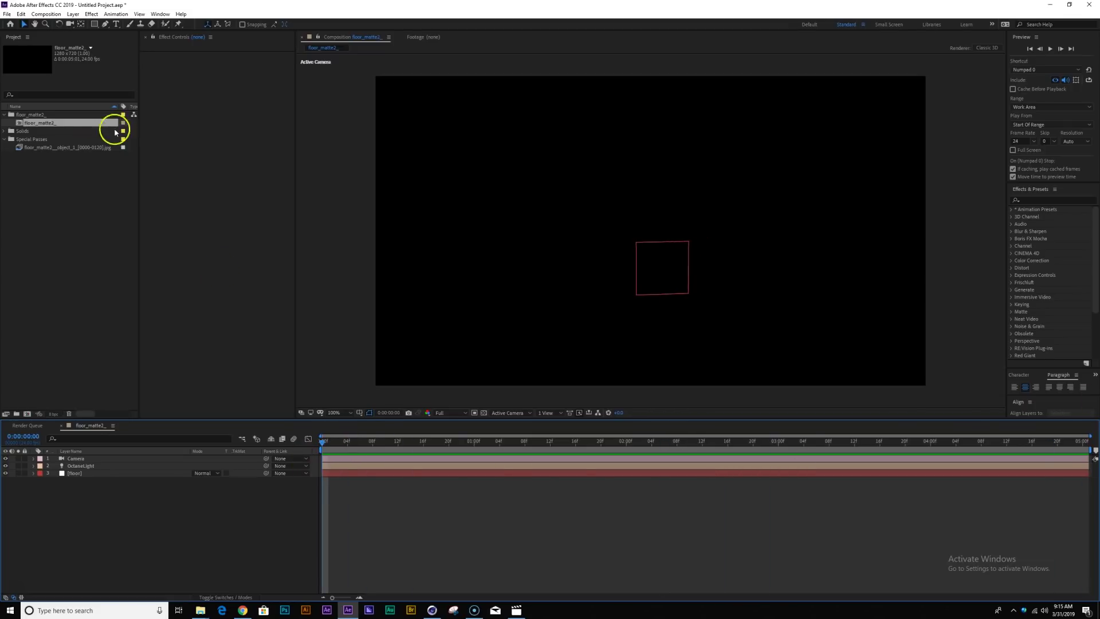
{"action": "left_click_drag", "start_coordinate": [57, 149], "coordinate": [149, 481]}
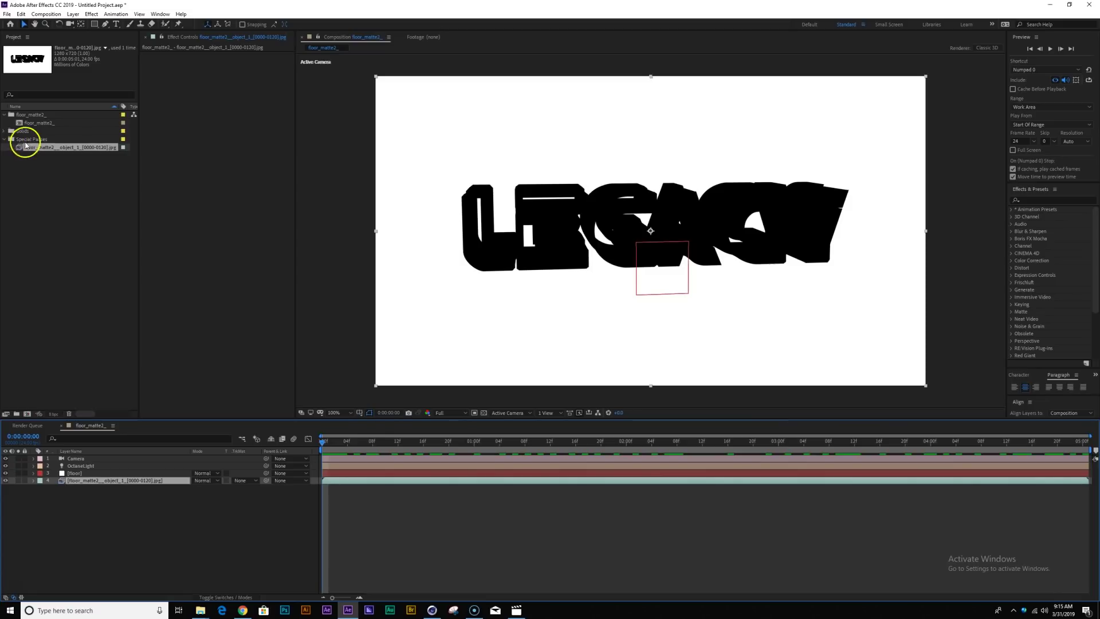
Import the Legacy_bty2_ PNG sequence from the Render folder into the Special Passes folder.
{"action": "left_click", "coordinate": [25, 139]}
{"action": "double_click", "coordinate": [59, 167]}
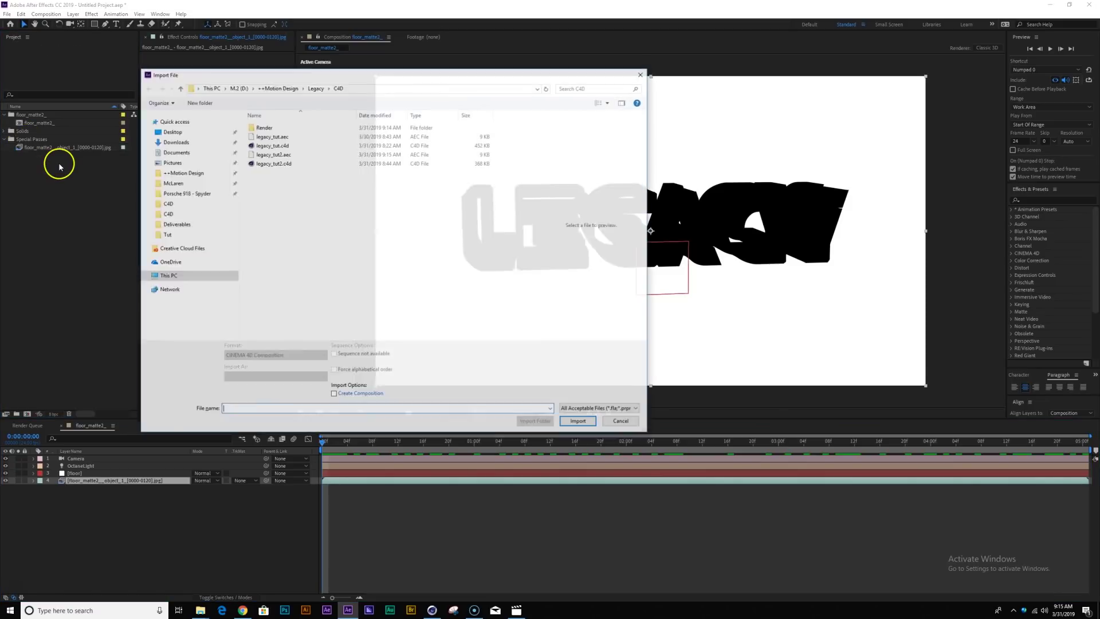
{"action": "left_click", "coordinate": [274, 128]}
{"action": "double_click", "coordinate": [274, 128]}
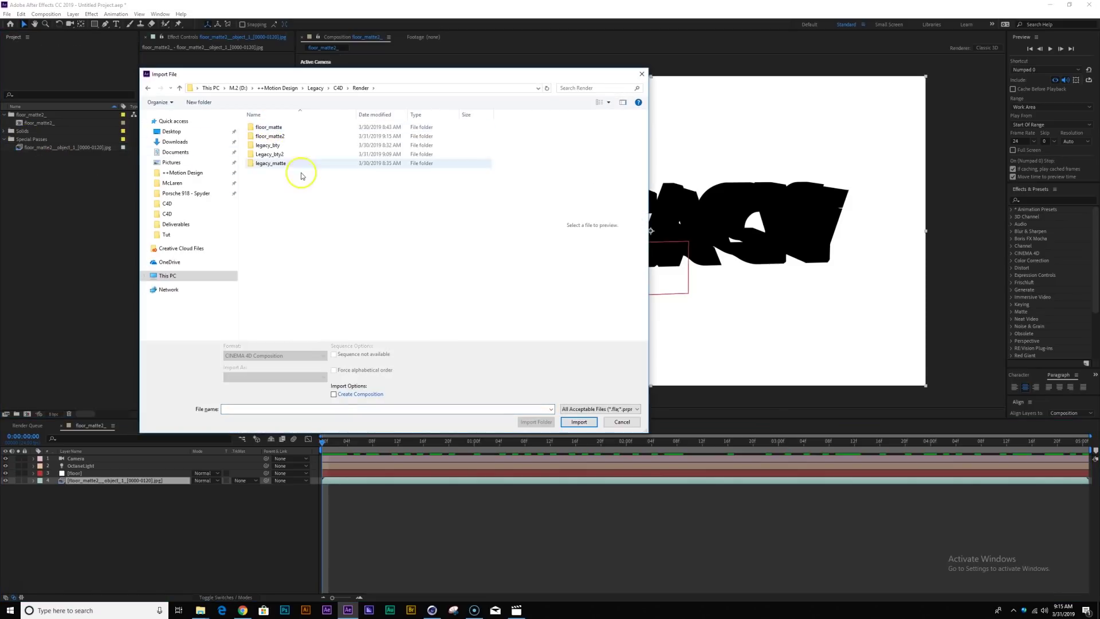
{"action": "double_click", "coordinate": [273, 154]}
{"action": "left_click", "coordinate": [275, 130]}
{"action": "double_click", "coordinate": [276, 131]}
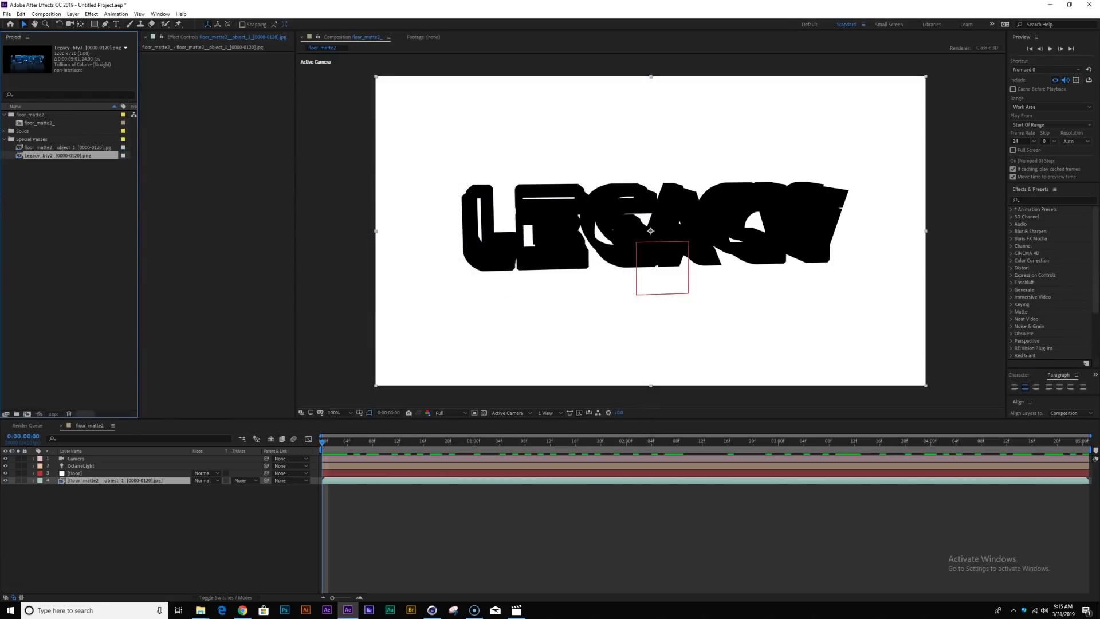
Place the Legacy_bty2_ sequence directly above the floor matte layer and compare it with the Legacy2 reference video.
{"action": "left_click_drag", "start_coordinate": [55, 159], "coordinate": [156, 477]}
{"action": "left_click_drag", "start_coordinate": [336, 445], "coordinate": [749, 501]}
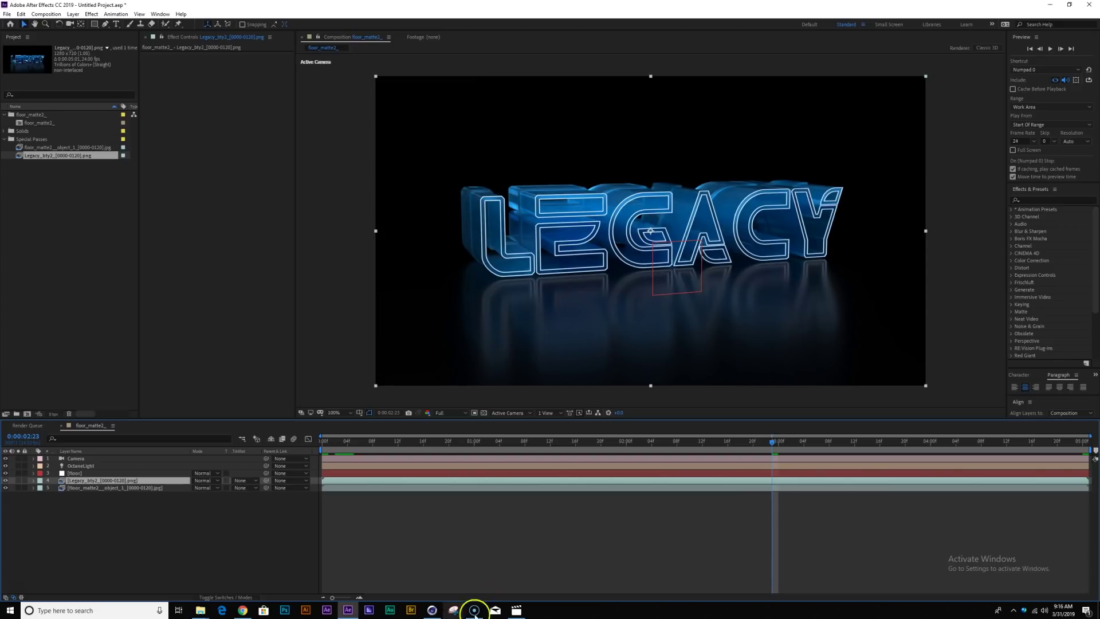
{"action": "left_click", "coordinate": [516, 611]}
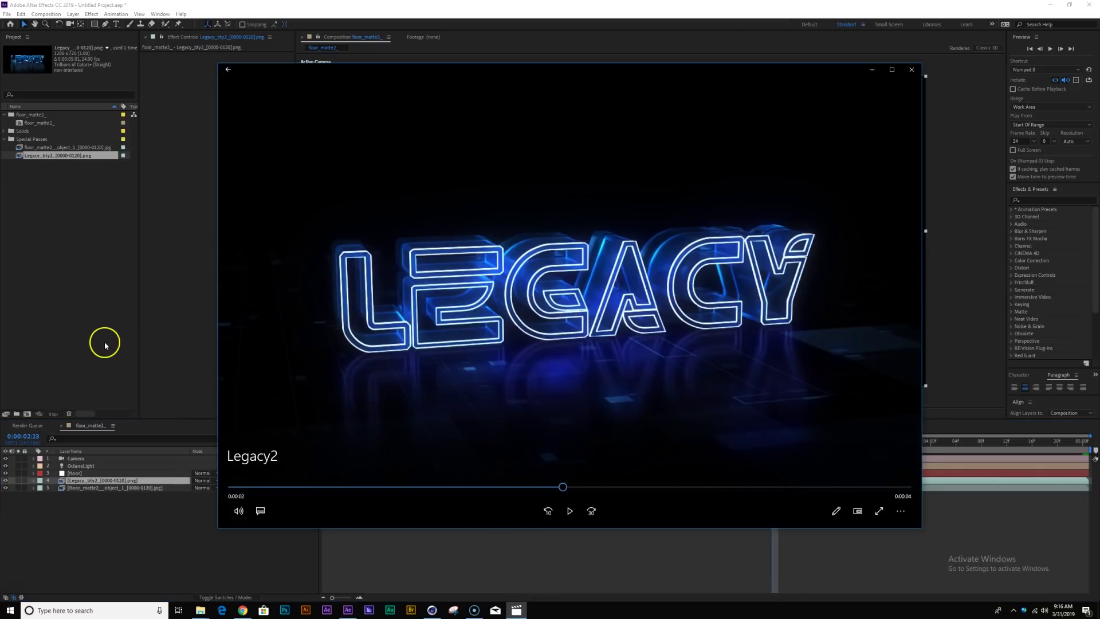
{"action": "left_click", "coordinate": [105, 343]}
Rename the Special Passes folder as RENDER and the floor_matte2_ folder as COMP.
{"action": "left_click", "coordinate": [36, 137]}
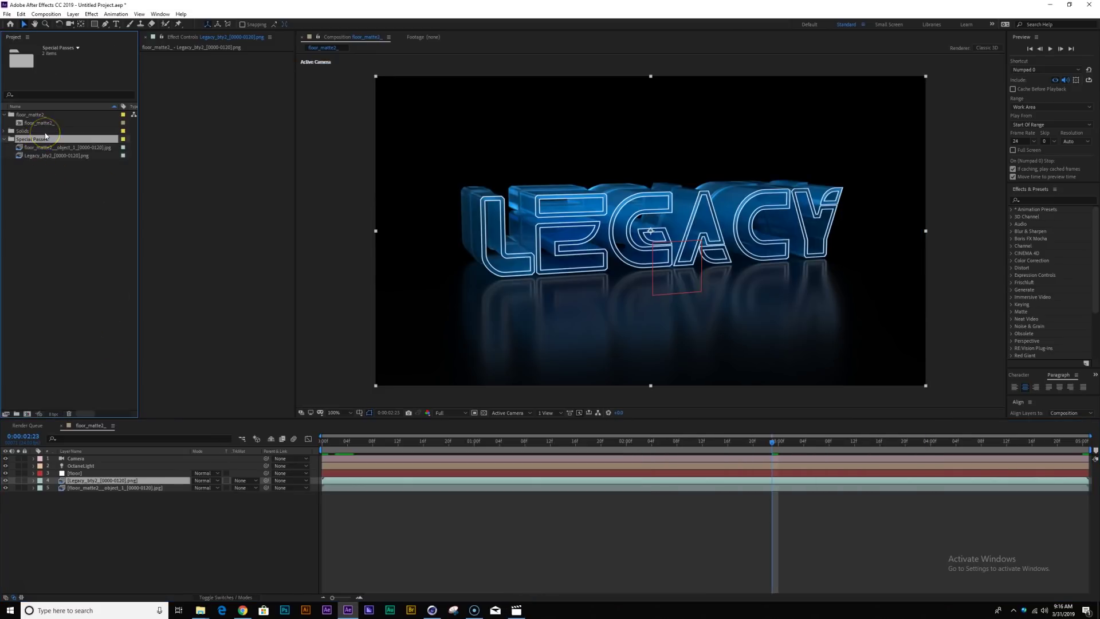
{"action": "key", "text": "Return"}
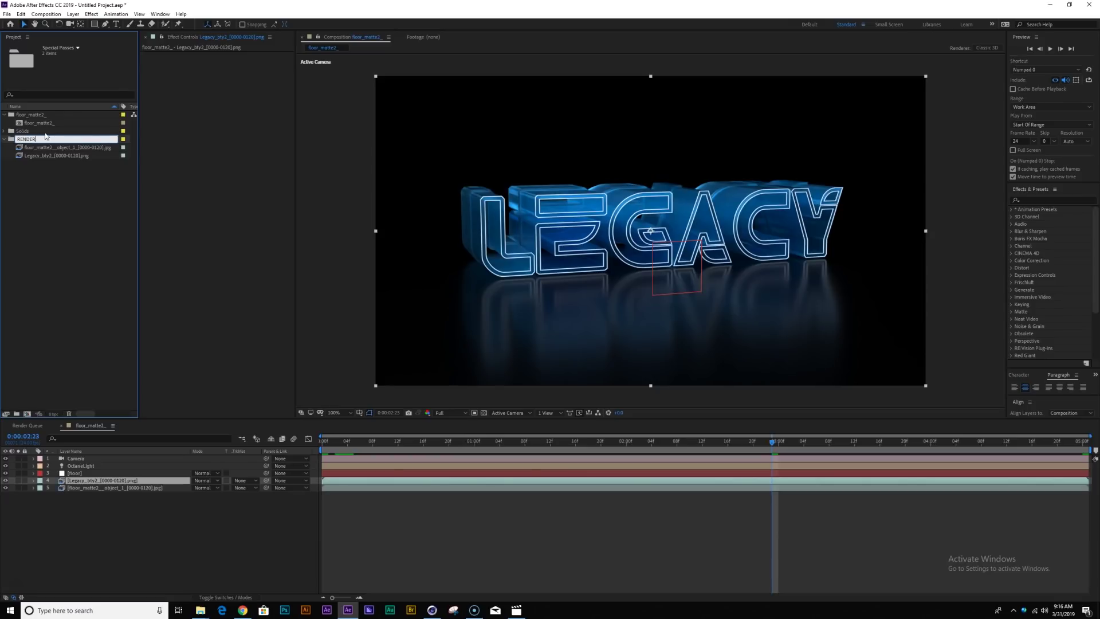
{"action": "type", "text": "RENDER"}
{"action": "key", "text": "Return"}
{"action": "left_click", "coordinate": [44, 115]}
{"action": "key", "text": "Return"}
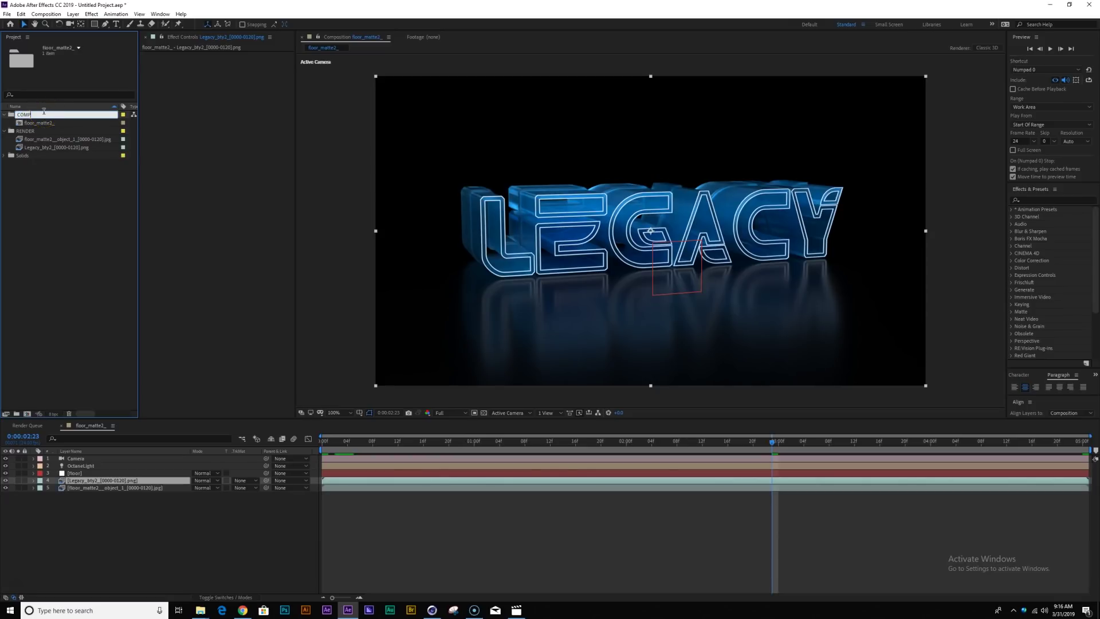
{"action": "type", "text": "COMP"}
{"action": "key", "text": "Return"}
Rename the floor_matte2_ composition as main comp.
{"action": "left_click", "coordinate": [45, 123]}
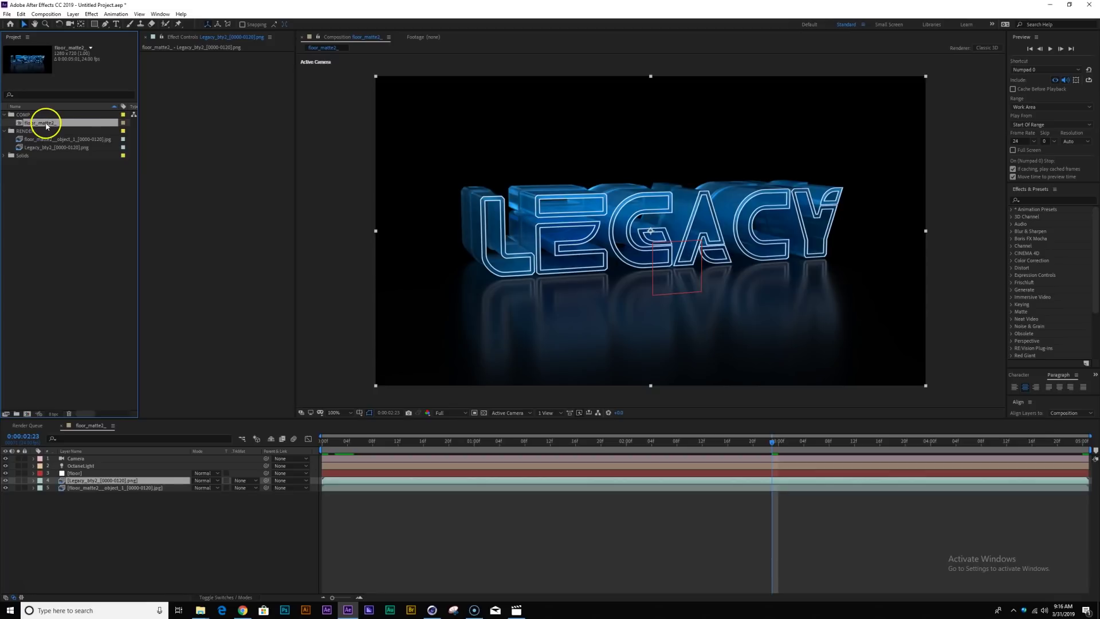
{"action": "key", "text": "Return"}
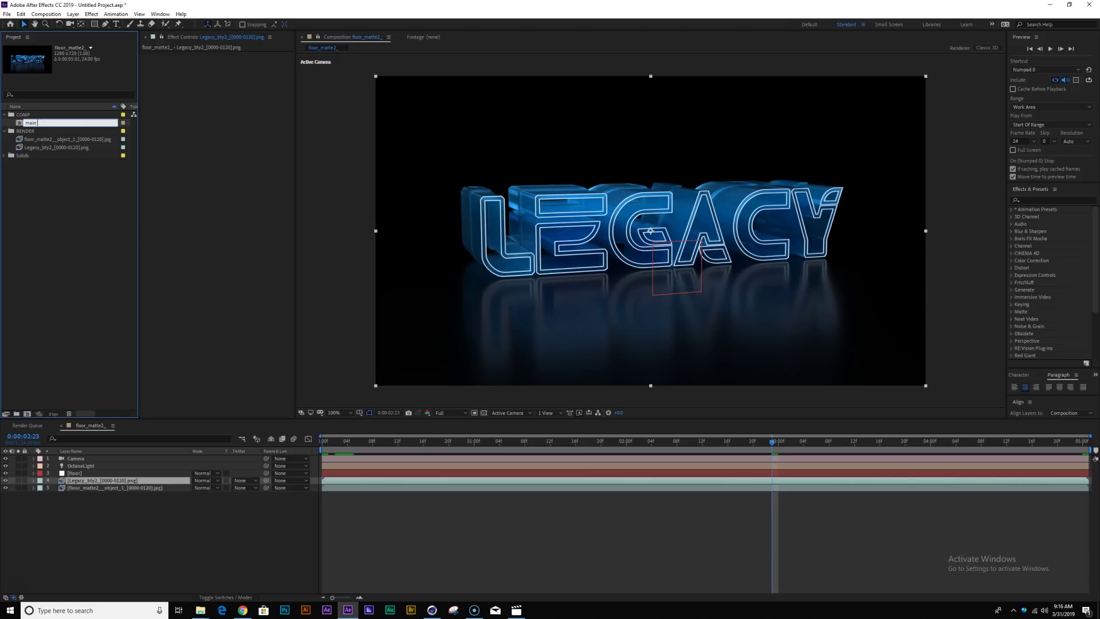
{"action": "key", "text": "Return"}
{"action": "key", "text": "Return"}
{"action": "type", "text": "main comp"}
{"action": "key", "text": "Return"}
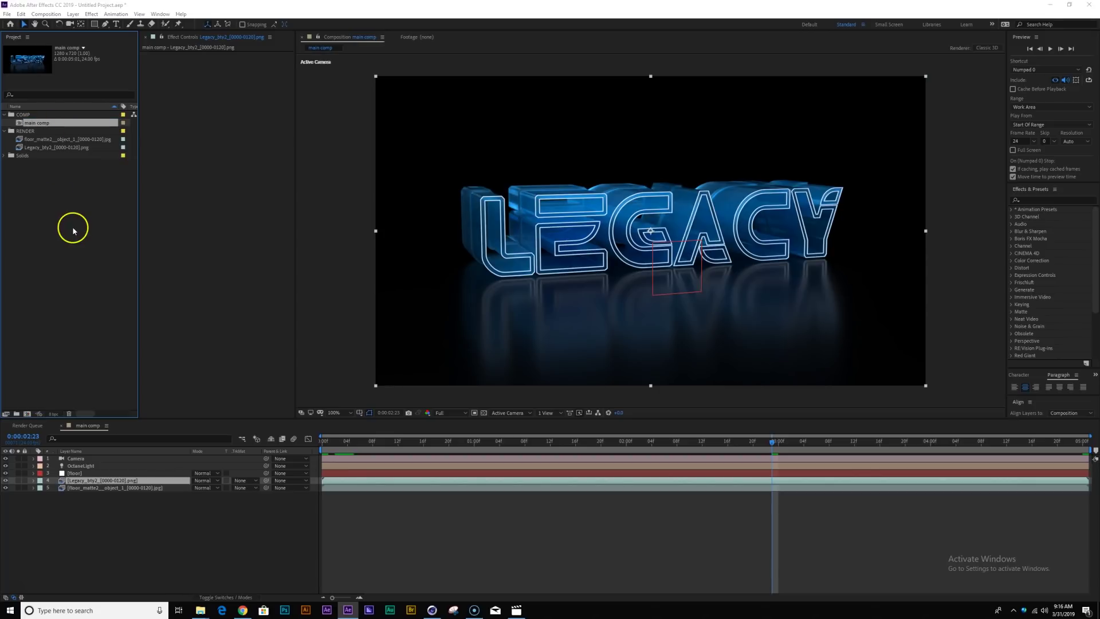
Save the project in the AE folder as legacy_tut.
{"action": "key", "text": "ctrl+s"}
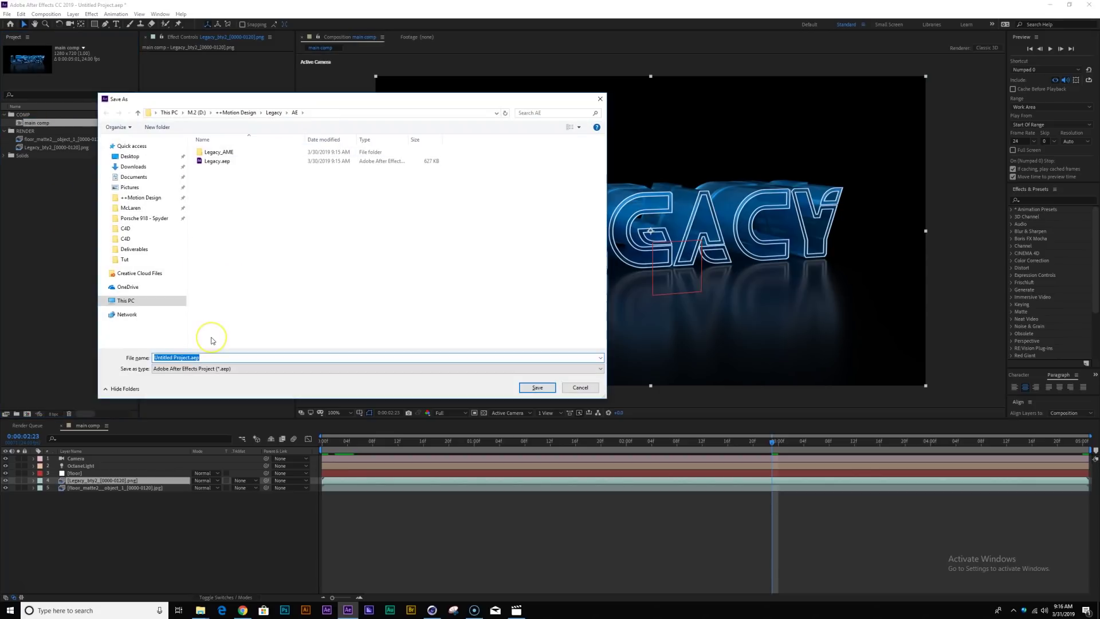
{"action": "type", "text": "legacy_tut"}
{"action": "key", "text": "Return"}
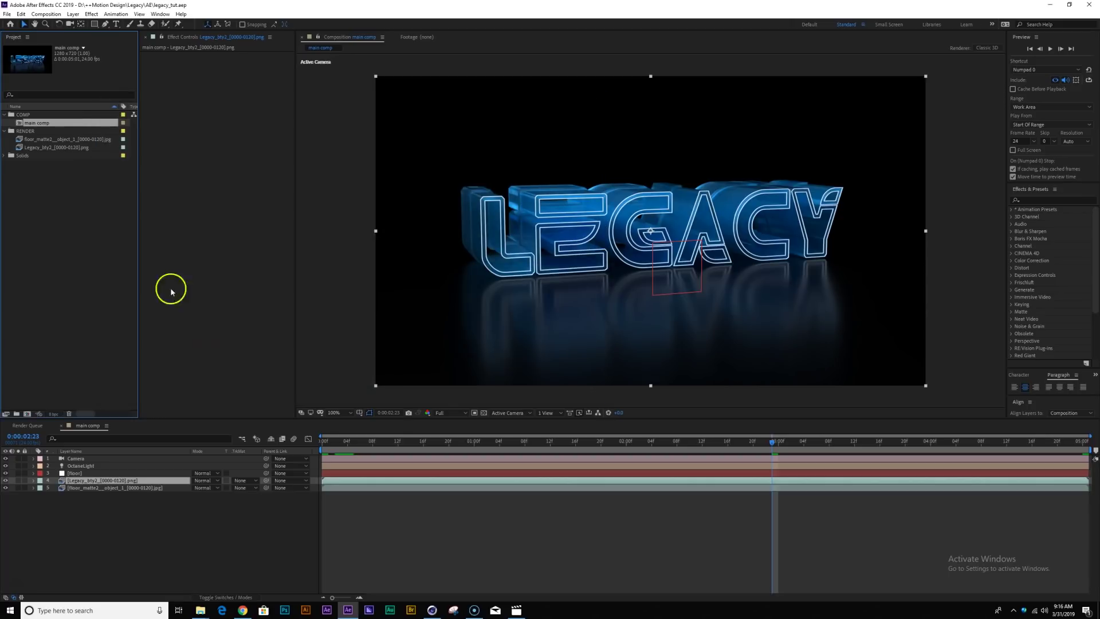
{"action": "left_click", "coordinate": [63, 269]}
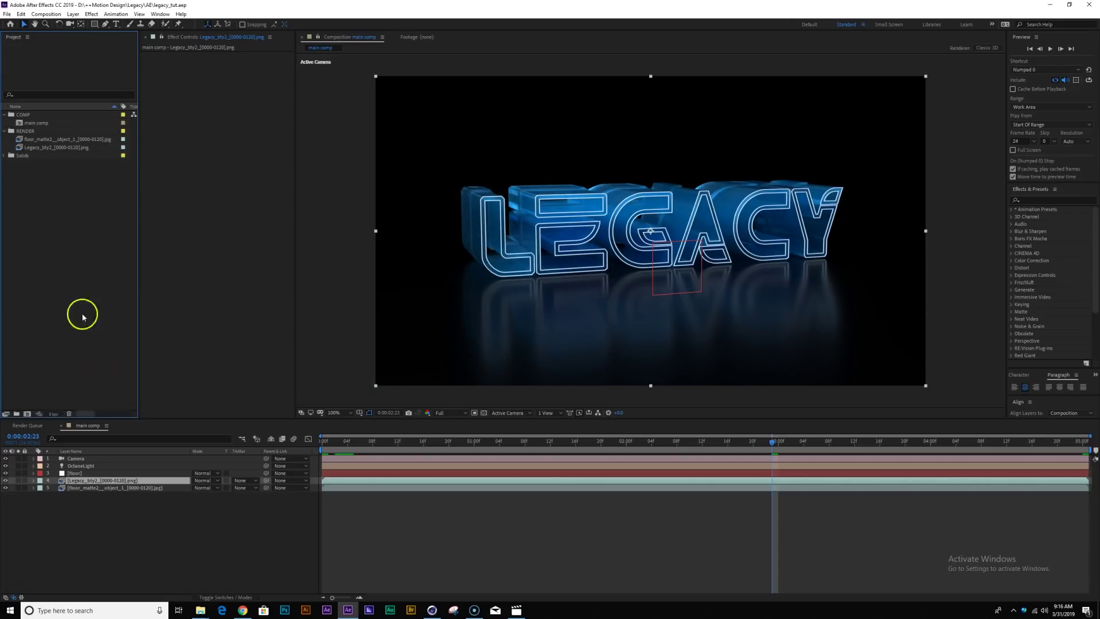
Start a new composition in the COMP folder with a width and height of 2000 px.
{"action": "left_click", "coordinate": [516, 609]}
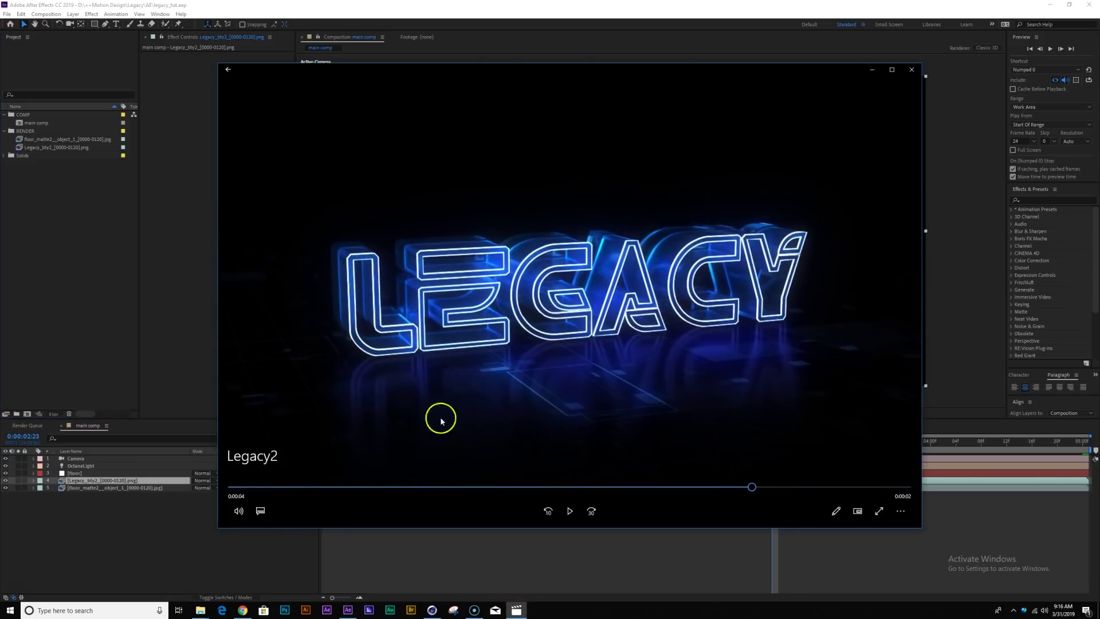
{"action": "left_click", "coordinate": [60, 314]}
{"action": "left_click", "coordinate": [21, 115]}
{"action": "left_click", "coordinate": [25, 414]}
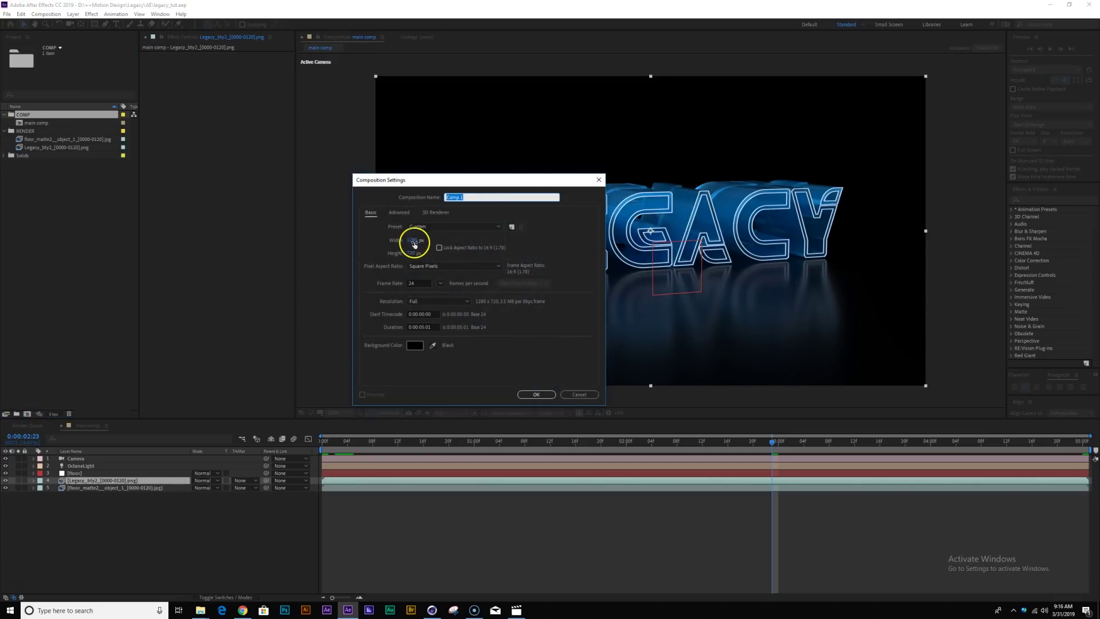
{"action": "left_click", "coordinate": [413, 240]}
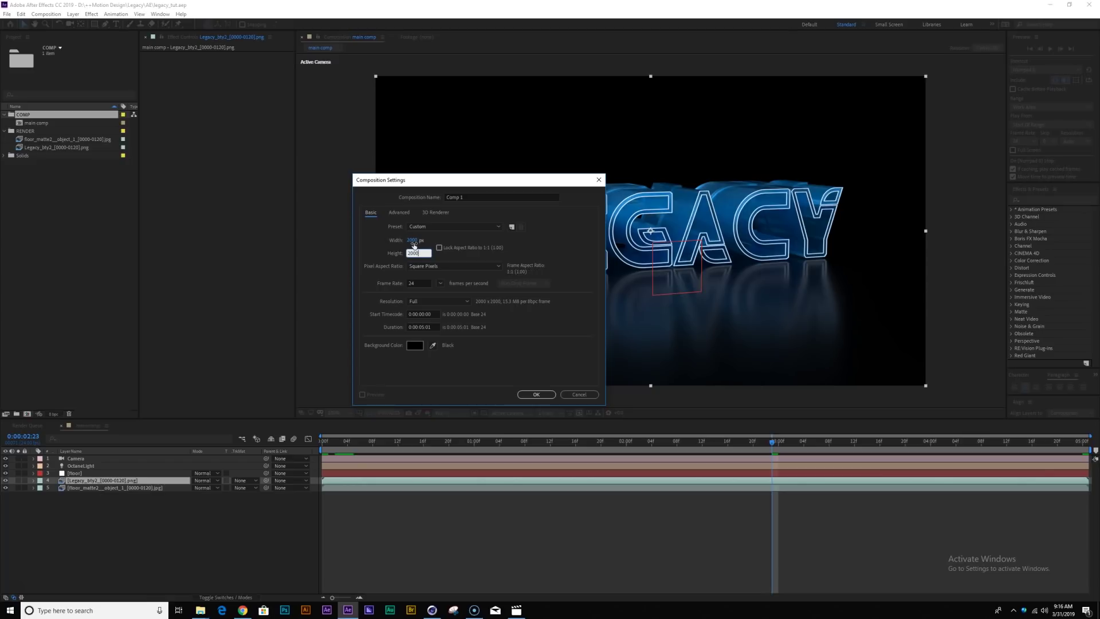
Name the new composition "digital floor" and create it.
{"action": "left_click", "coordinate": [481, 196]}
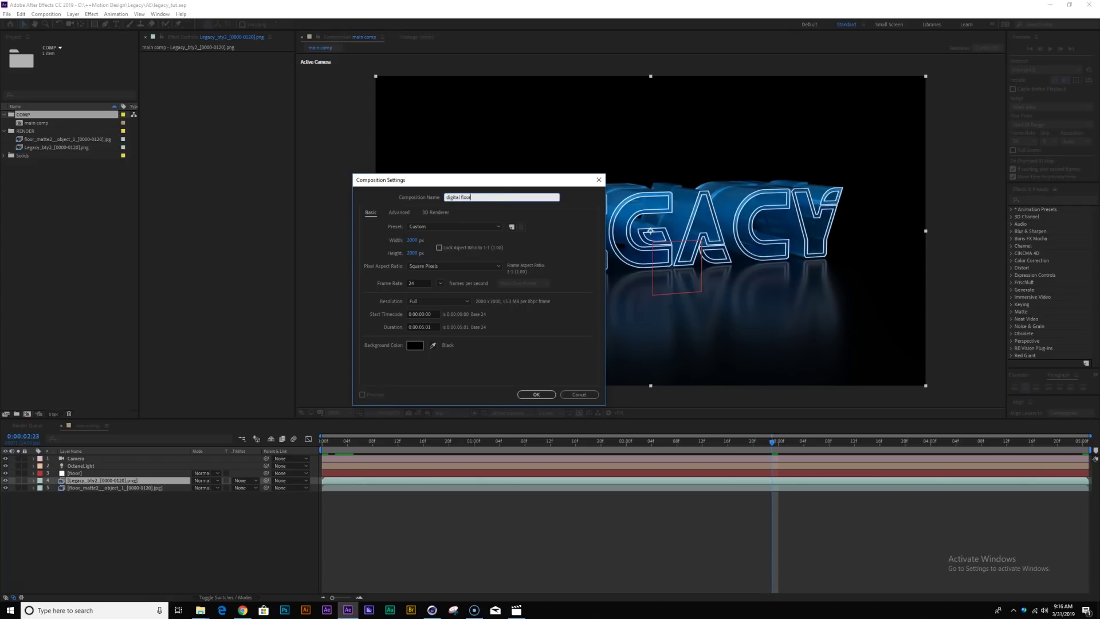
{"action": "key", "text": "Return"}
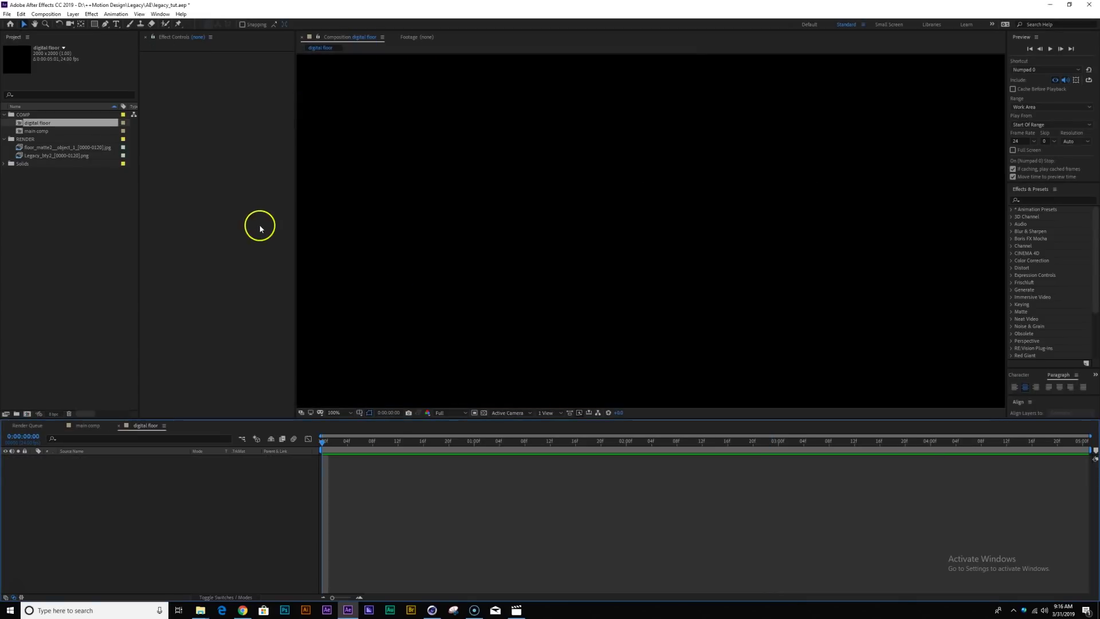
{"action": "scroll", "coordinate": [592, 263], "scroll_direction": "down", "scroll_amount": 4}
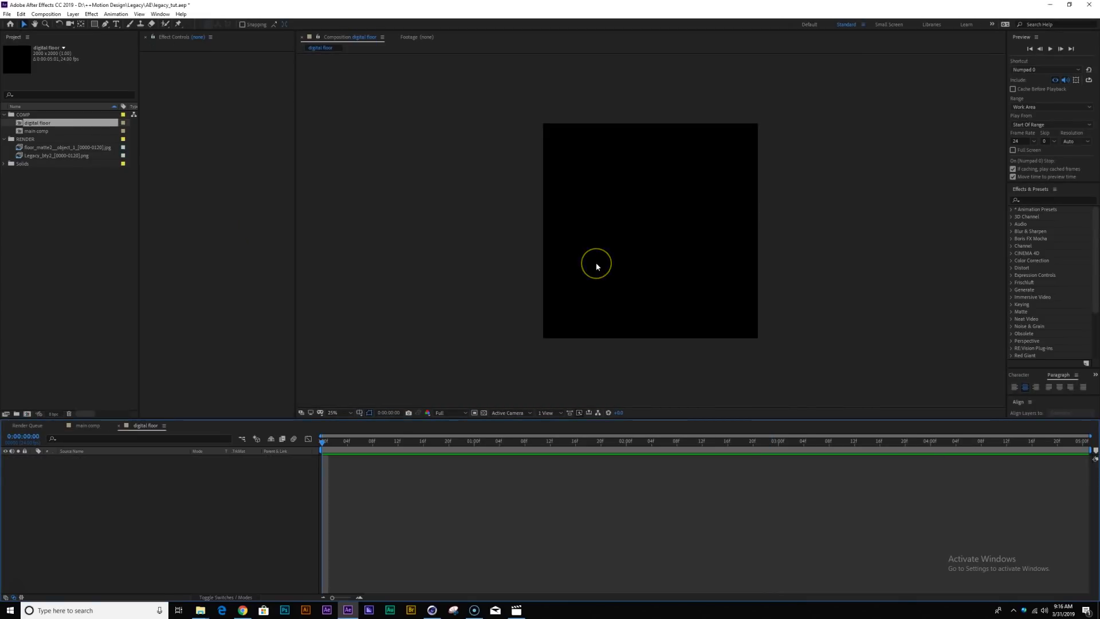
Add a composition-sized black solid to the digital floor comp and apply the Fractal Noise effect to it.
{"action": "key", "text": "ctrl+y"}
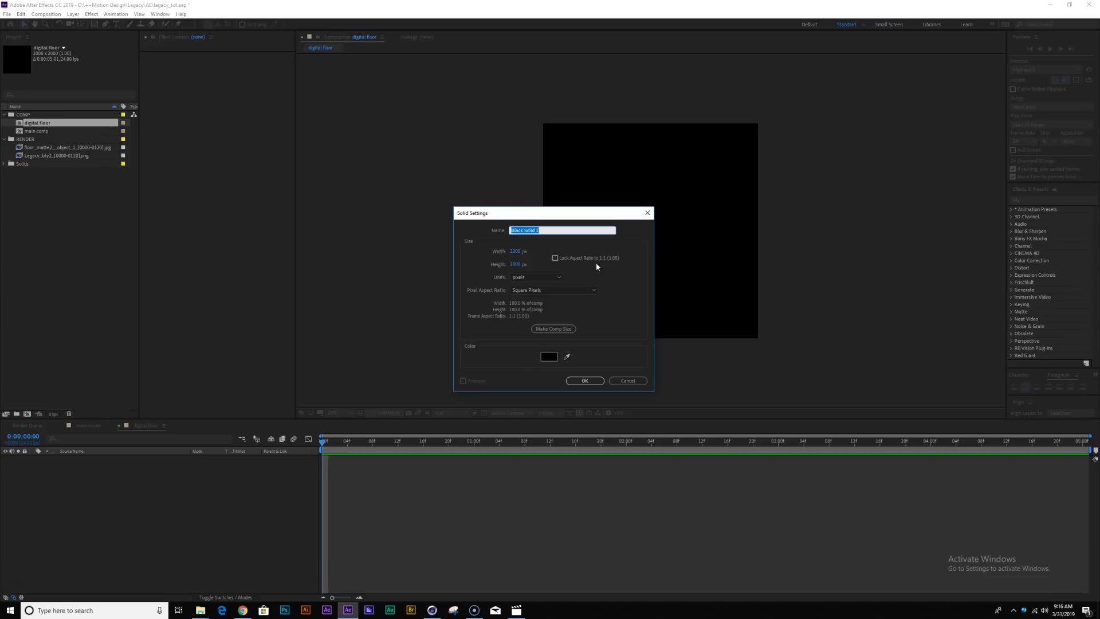
{"action": "key", "text": "Return"}
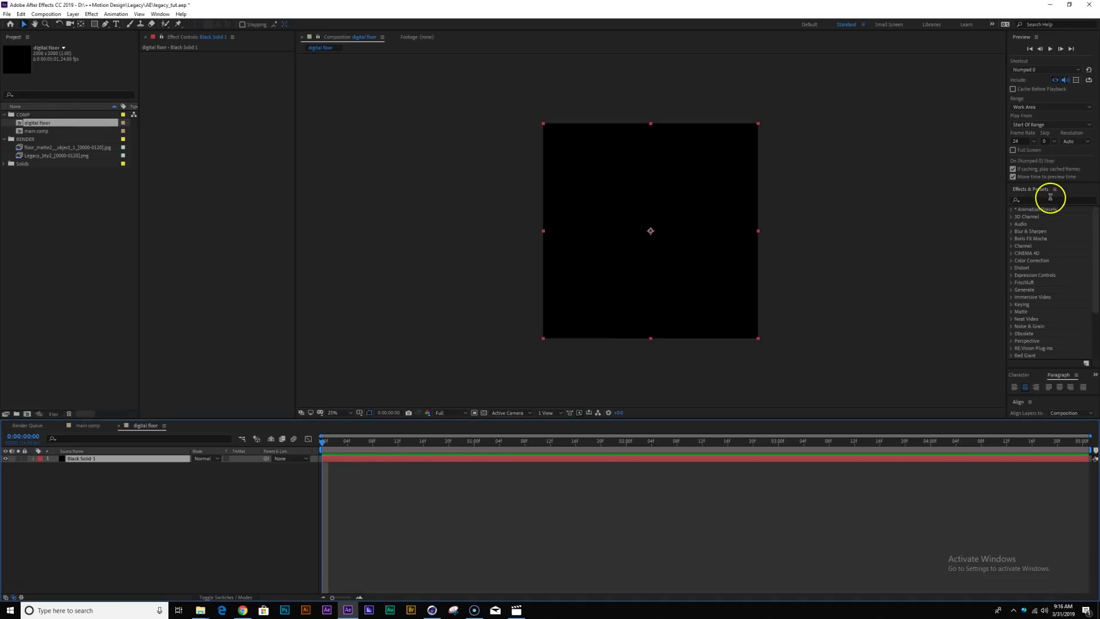
{"action": "left_click", "coordinate": [1051, 199]}
{"action": "type", "text": "fract"}
{"action": "left_click", "coordinate": [1057, 268]}
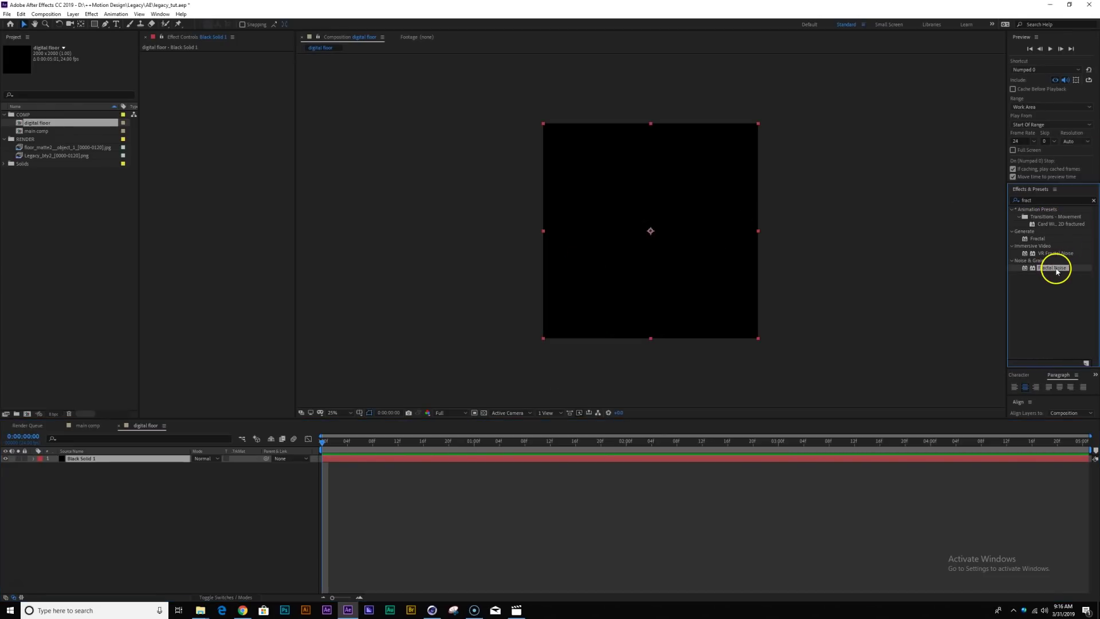
{"action": "double_click", "coordinate": [1057, 268]}
{"action": "left_click_drag", "start_coordinate": [347, 447], "coordinate": [368, 468]}
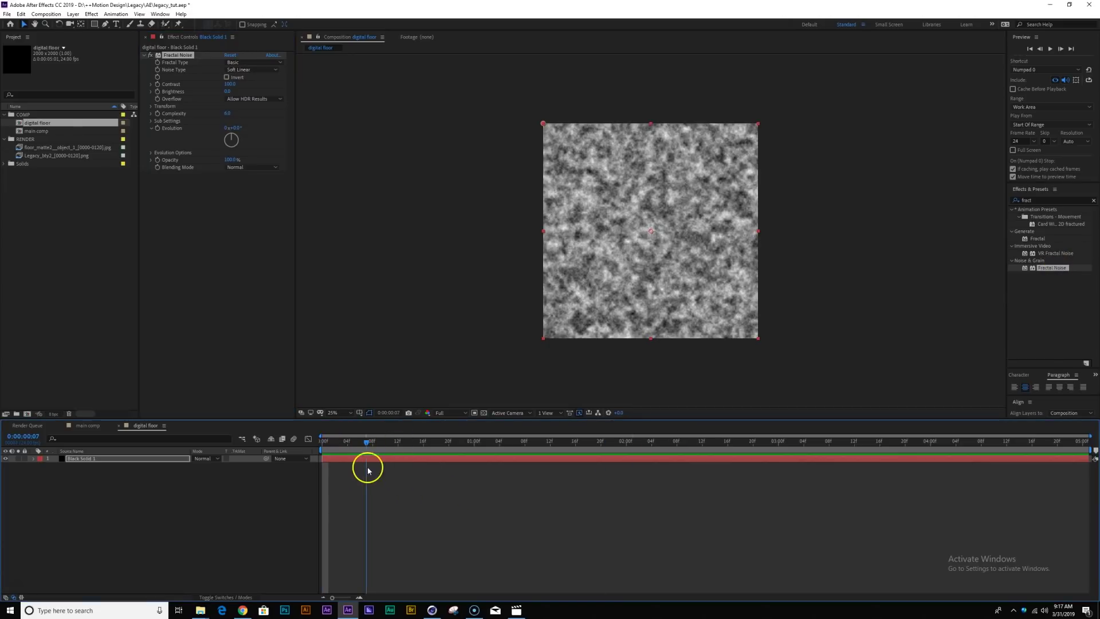
Switch the Fractal Noise to the Block noise type, reduce its Complexity, and set Contrast to 117 and Brightness to -96.
{"action": "scroll", "coordinate": [652, 254], "scroll_direction": "up", "scroll_amount": 2}
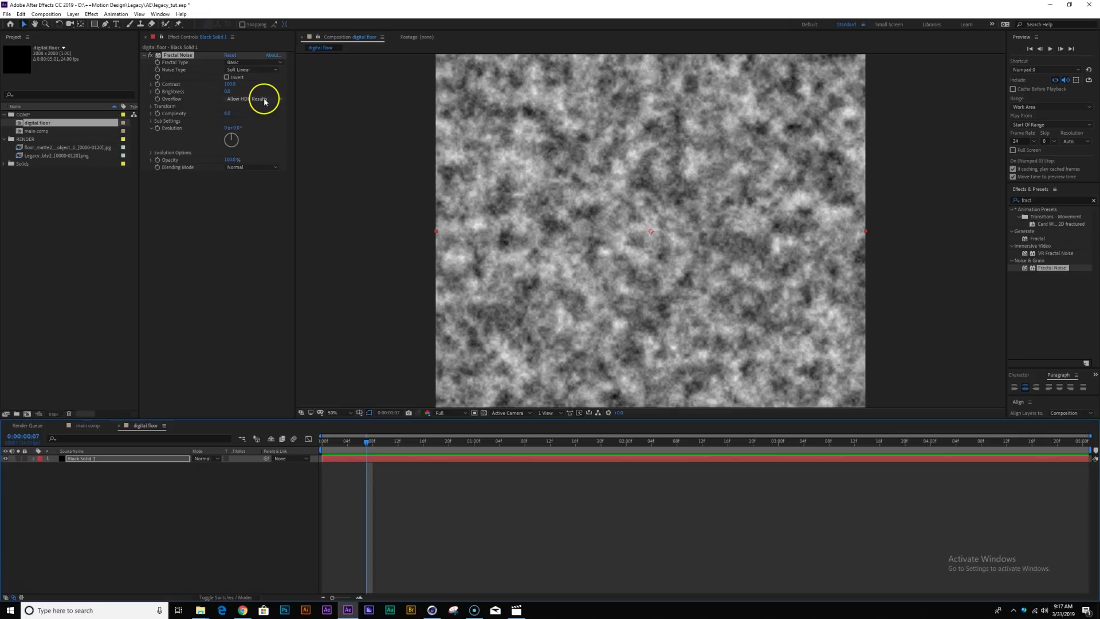
{"action": "left_click", "coordinate": [252, 70]}
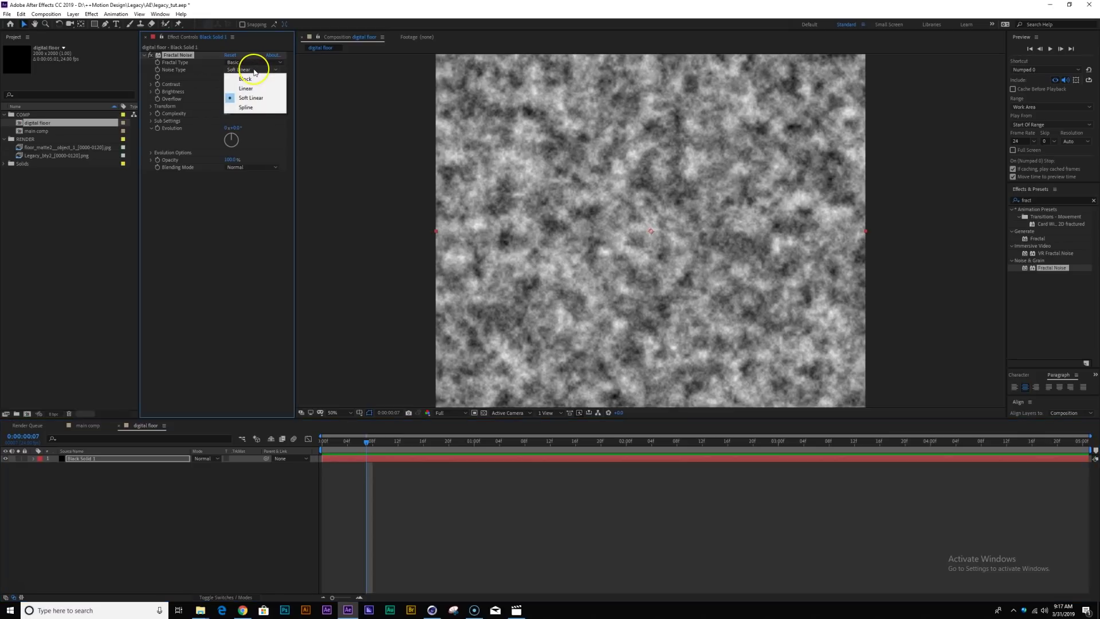
{"action": "left_click", "coordinate": [265, 84]}
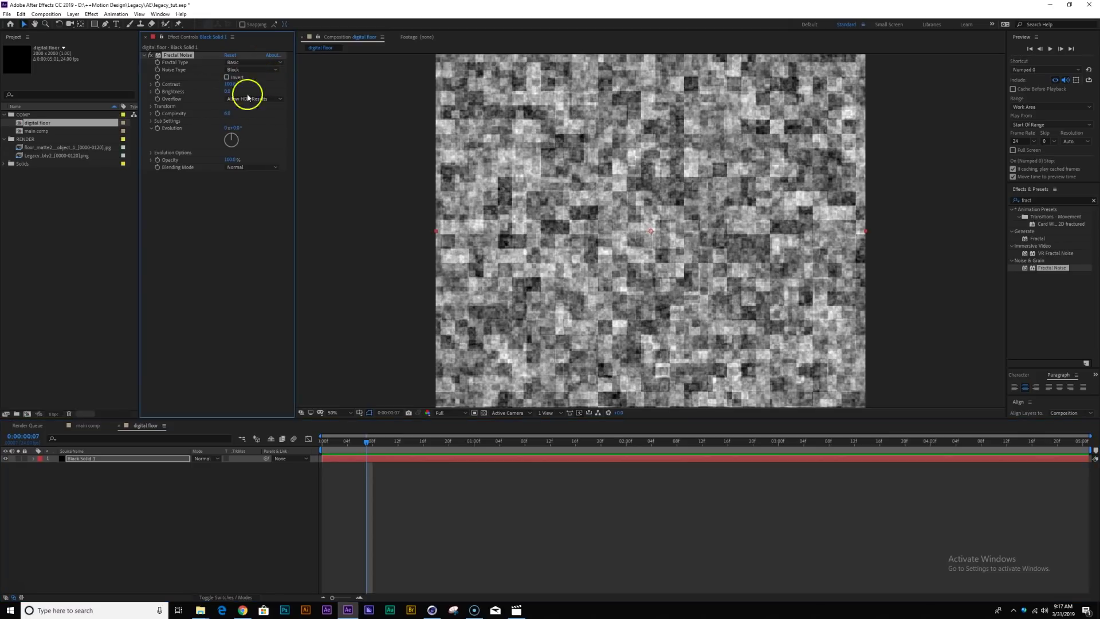
{"action": "left_click_drag", "start_coordinate": [227, 113], "coordinate": [133, 110]}
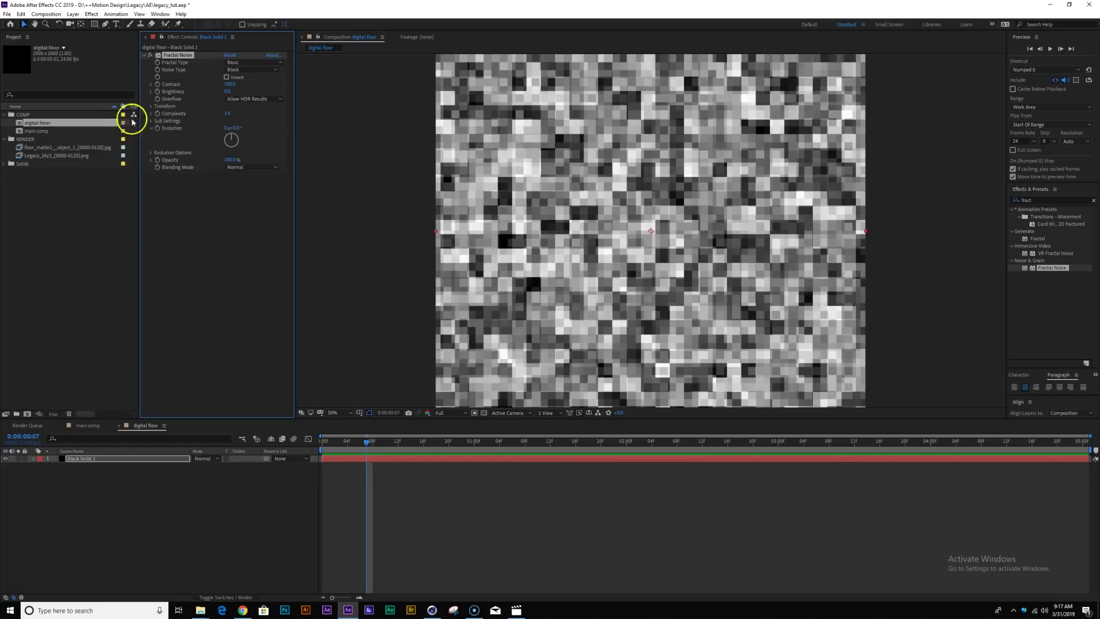
{"action": "left_click_drag", "start_coordinate": [227, 84], "coordinate": [182, 90]}
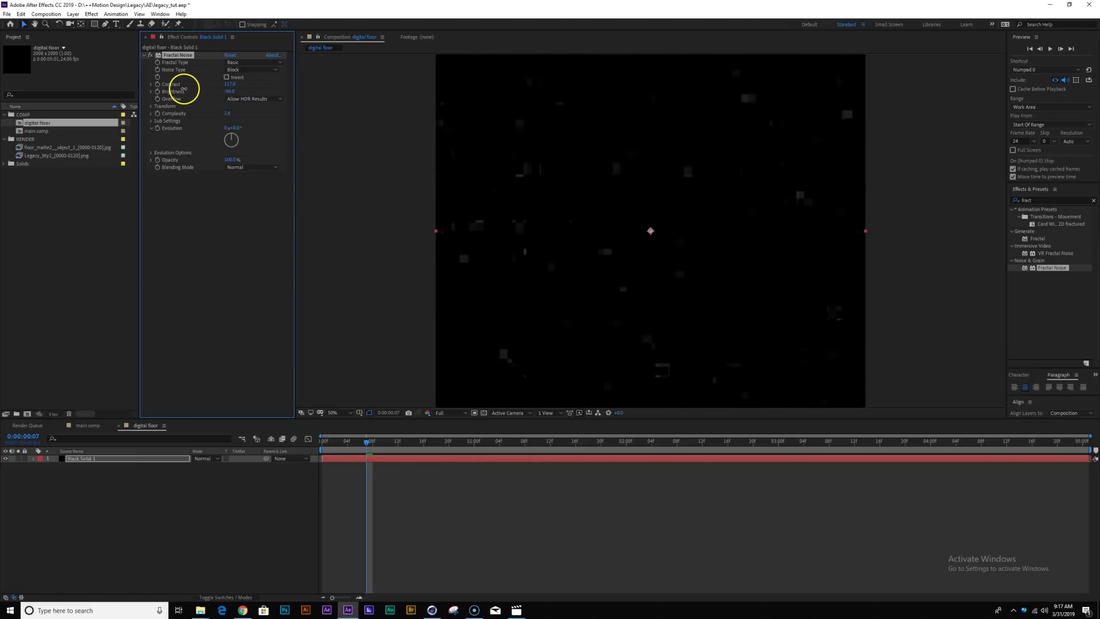
Animate the Fractal Noise Evolution with the expression time*200 and check the motion at another frame.
{"action": "left_click_drag", "start_coordinate": [346, 441], "coordinate": [614, 442]}
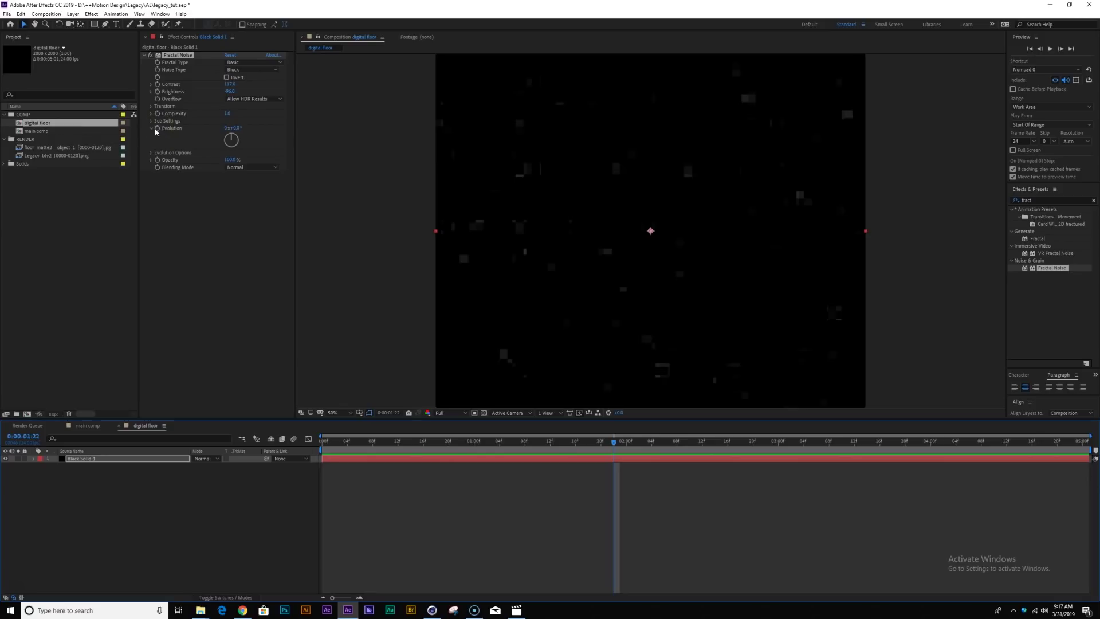
{"action": "left_click", "coordinate": [170, 128]}
{"action": "left_click", "coordinate": [158, 129], "text": "alt"}
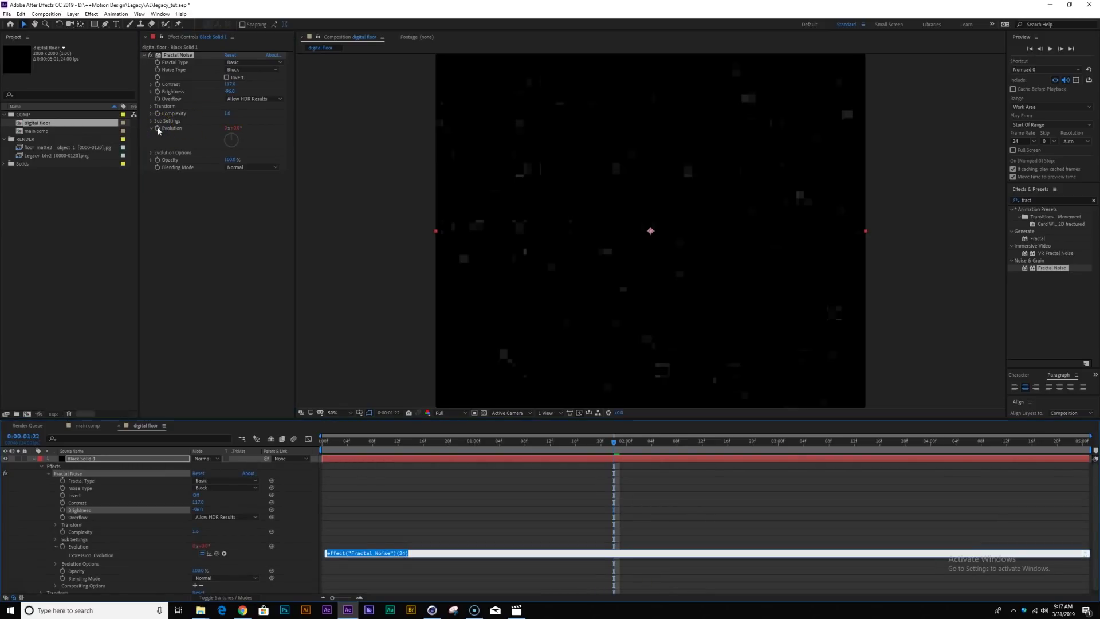
{"action": "type", "text": "time*200"}
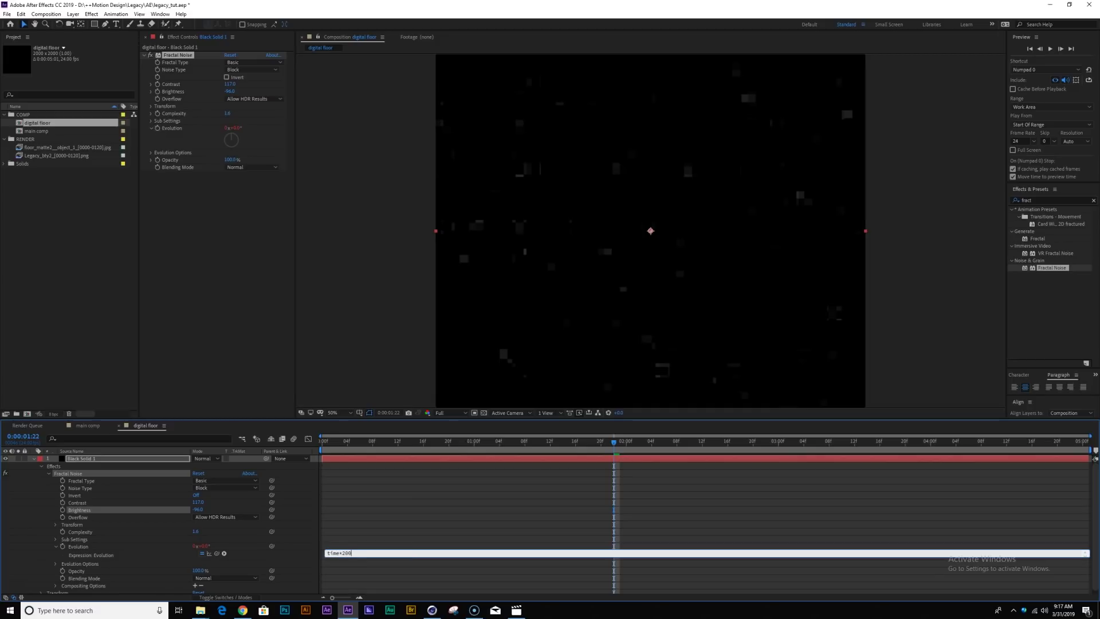
{"action": "key", "text": "KP_Enter"}
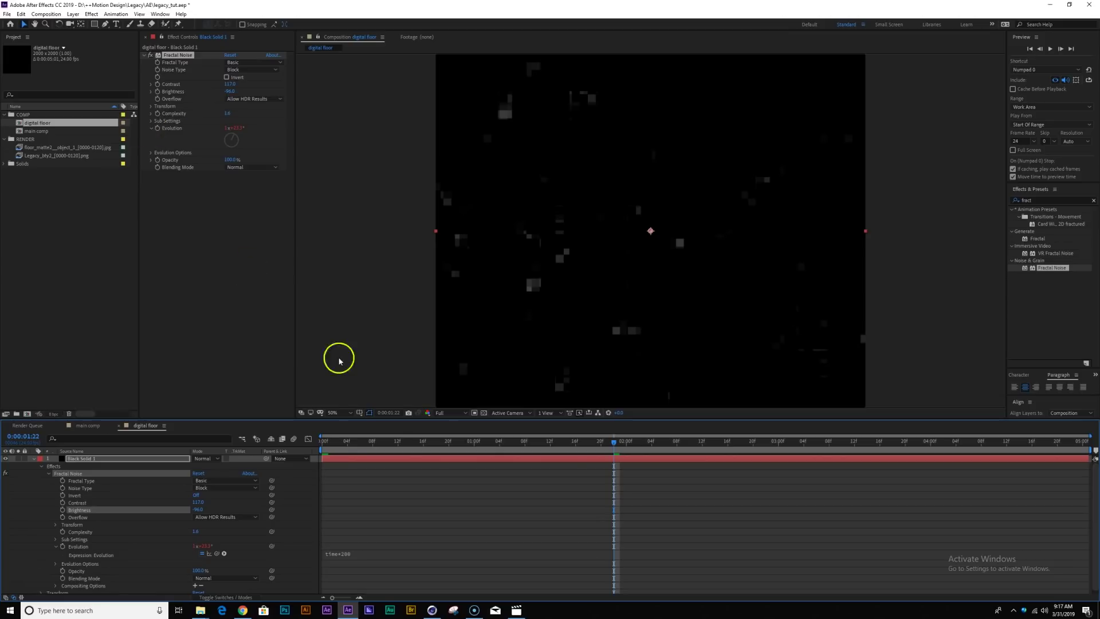
{"action": "left_click", "coordinate": [664, 442]}
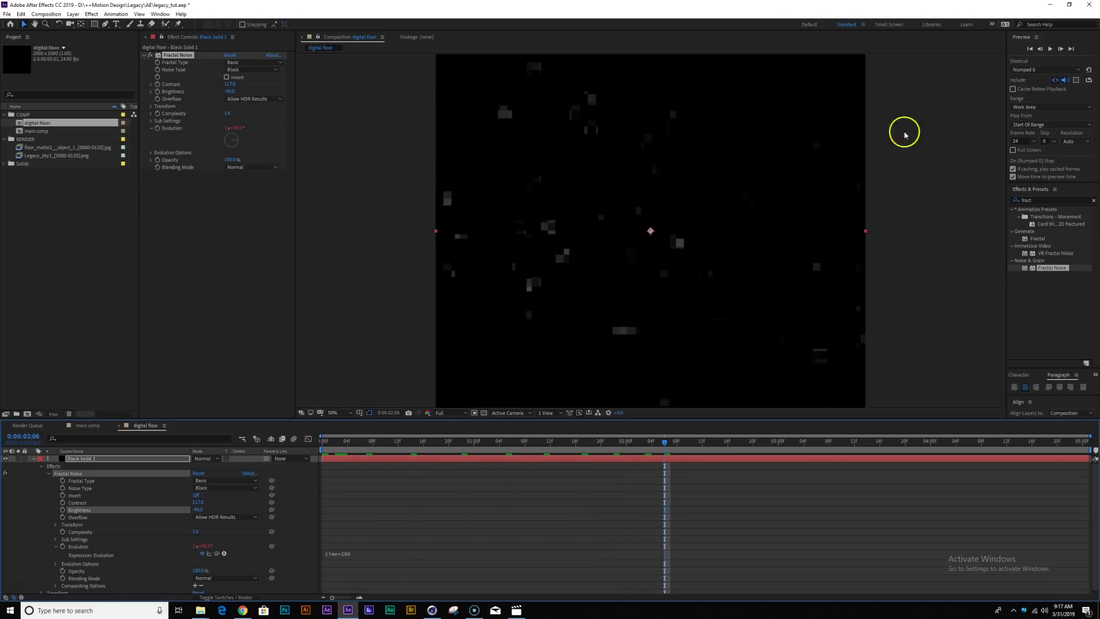
{"action": "left_click_drag", "start_coordinate": [228, 114], "coordinate": [228, 113]}
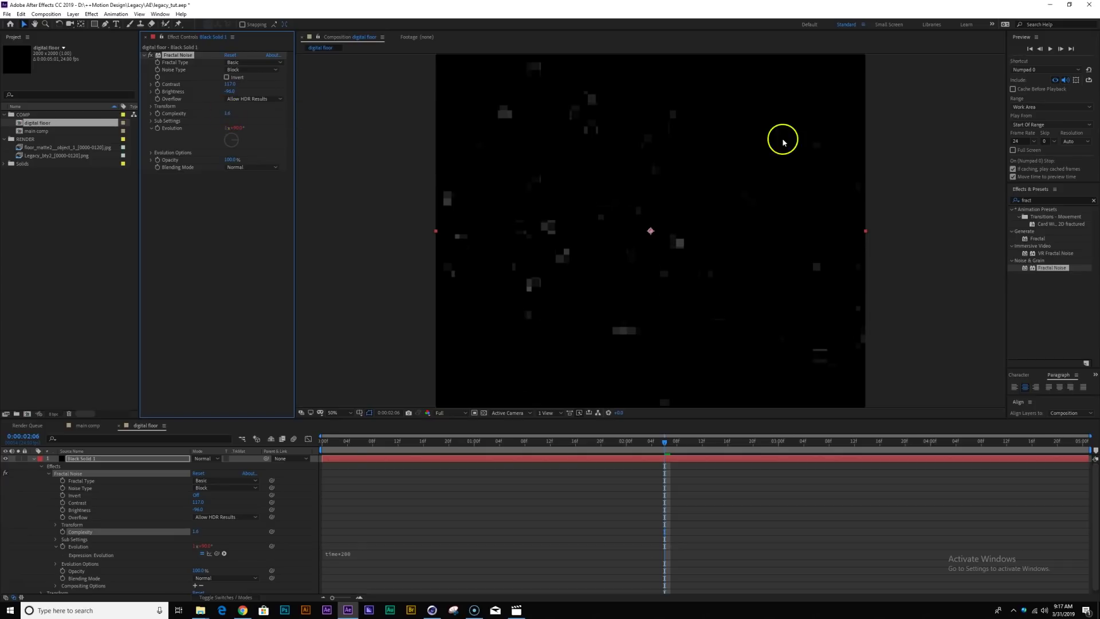
Apply the Color Correction Exposure effect to the black solid and raise its master Exposure value.
{"action": "left_click", "coordinate": [1041, 200]}
{"action": "key", "text": "BackSpace"}
{"action": "key", "text": "BackSpace"}
{"action": "key", "text": "BackSpace"}
{"action": "key", "text": "BackSpace"}
{"action": "key", "text": "BackSpace"}
{"action": "type", "text": "expos"}
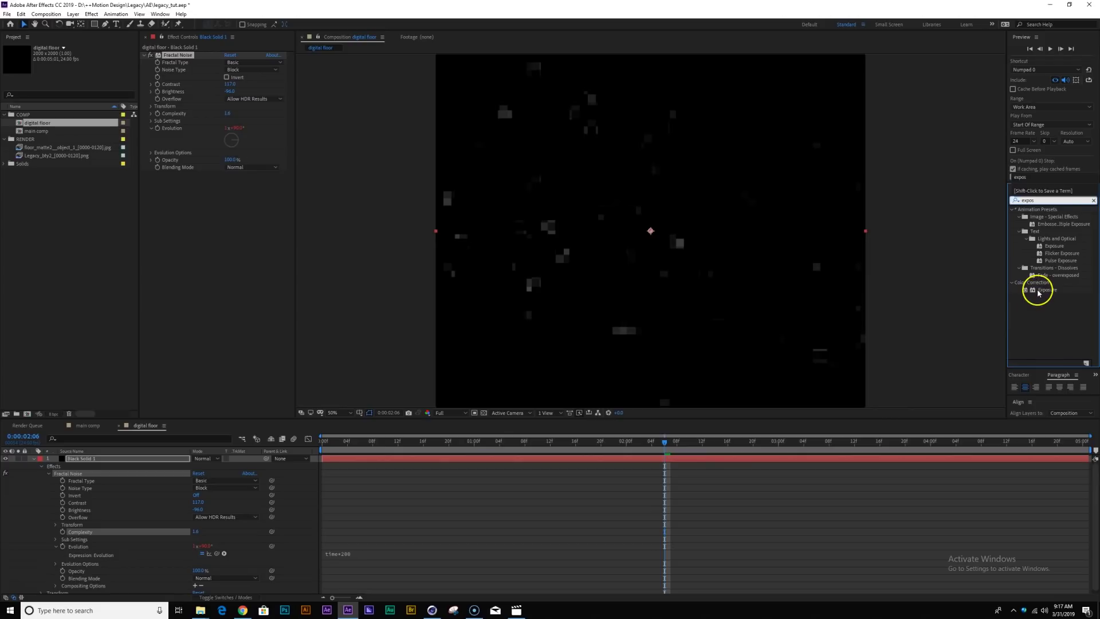
{"action": "double_click", "coordinate": [1040, 291]}
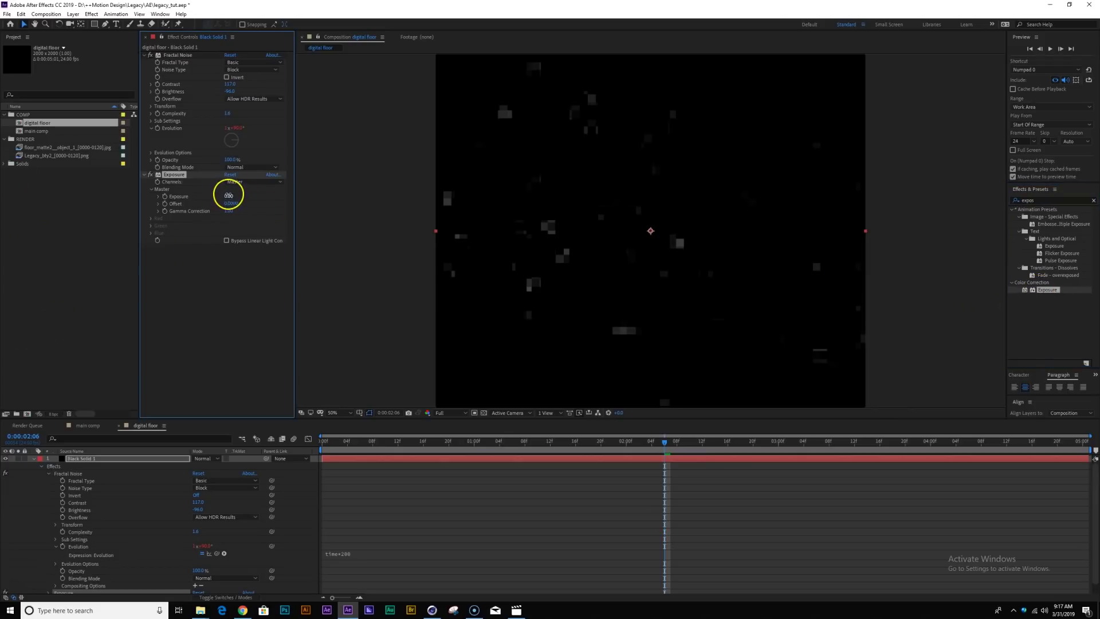
{"action": "left_click_drag", "start_coordinate": [246, 196], "coordinate": [295, 195]}
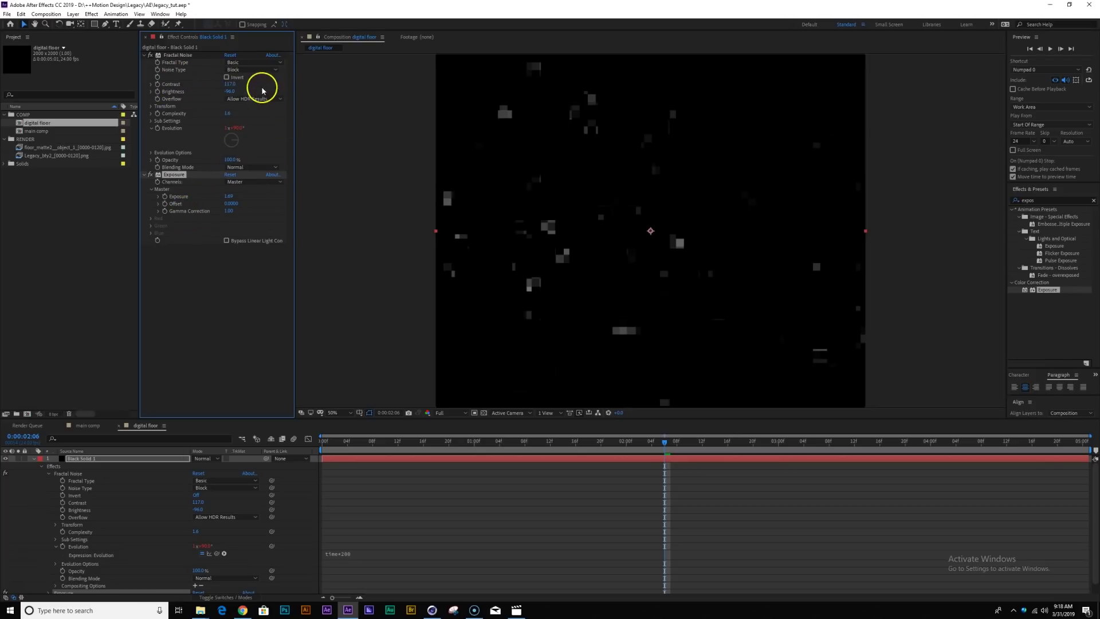
Lower the Fractal Noise Brightness to -103 and preview the sparser blocks over time.
{"action": "left_click_drag", "start_coordinate": [229, 91], "coordinate": [224, 88]}
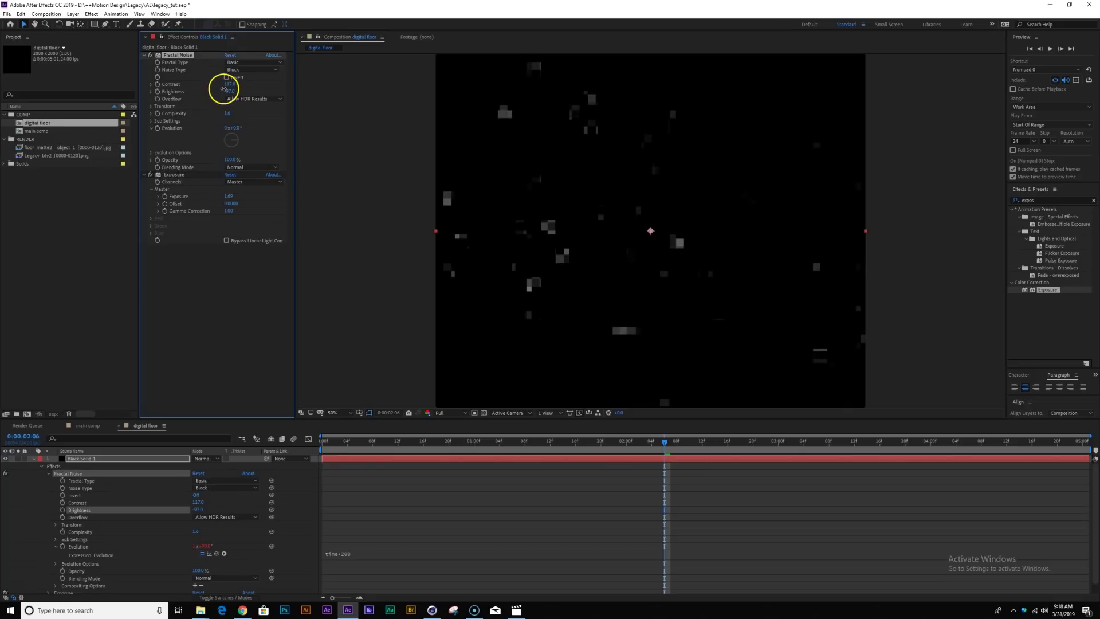
{"action": "left_click_drag", "start_coordinate": [223, 88], "coordinate": [382, 218]}
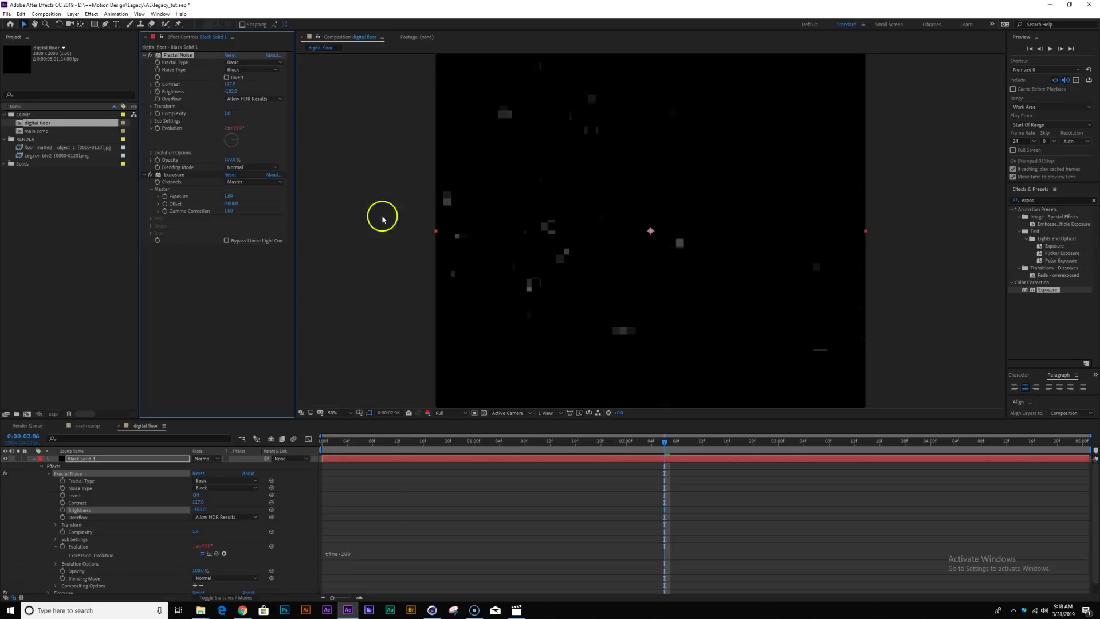
{"action": "left_click_drag", "start_coordinate": [346, 440], "coordinate": [778, 412]}
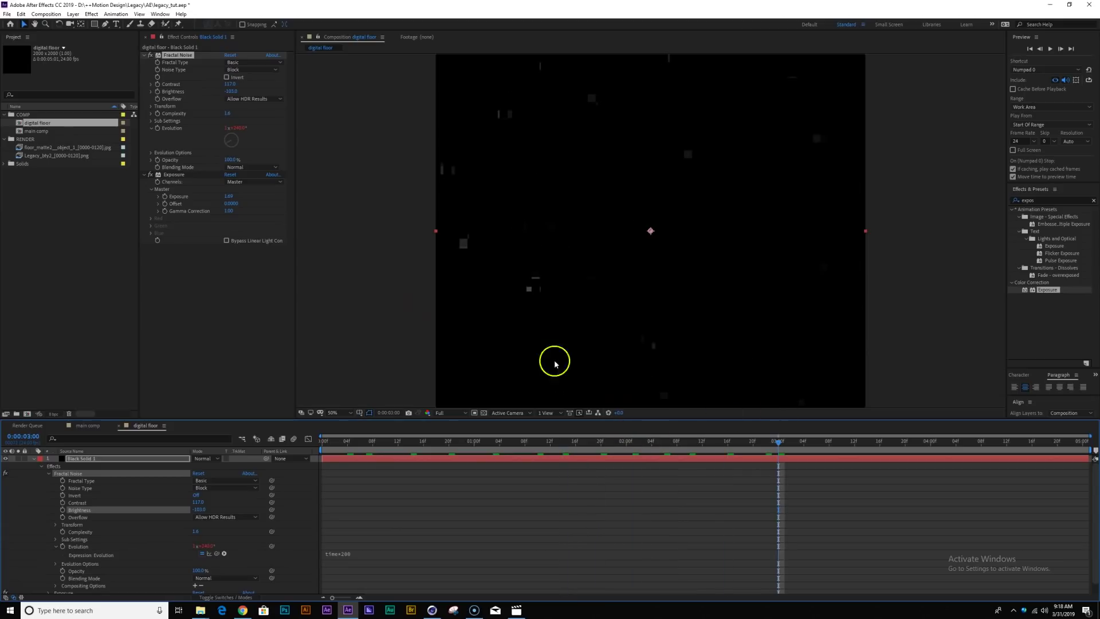
Change the project colour depth to 16 bpc and set the solid's Fractal Noise Overflow to Clip.
{"action": "left_click", "coordinate": [95, 458]}
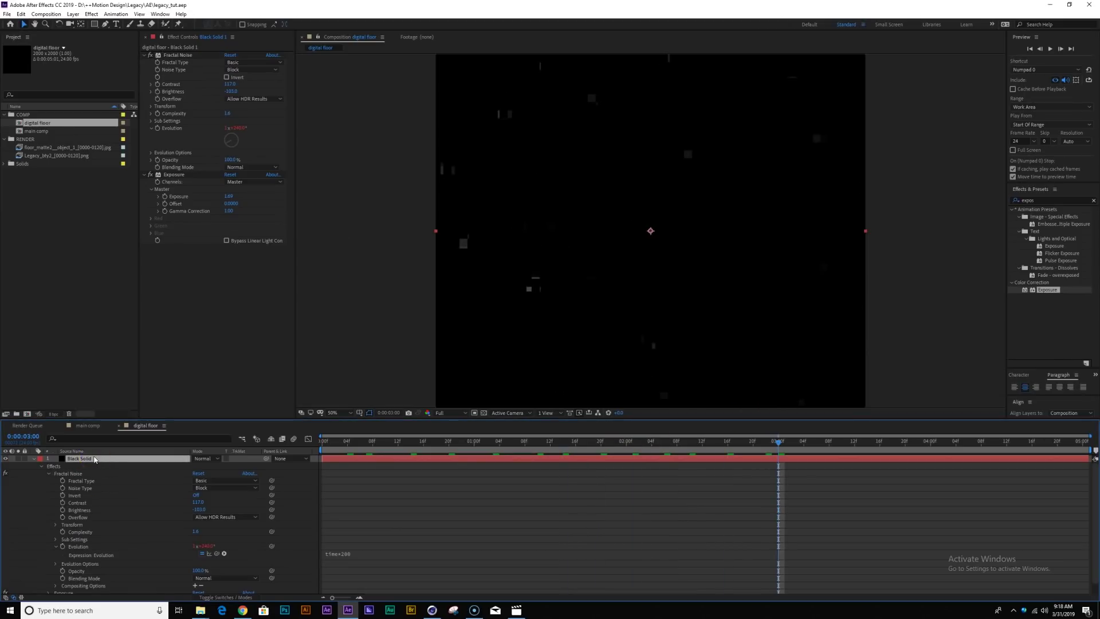
{"action": "left_click", "coordinate": [34, 459]}
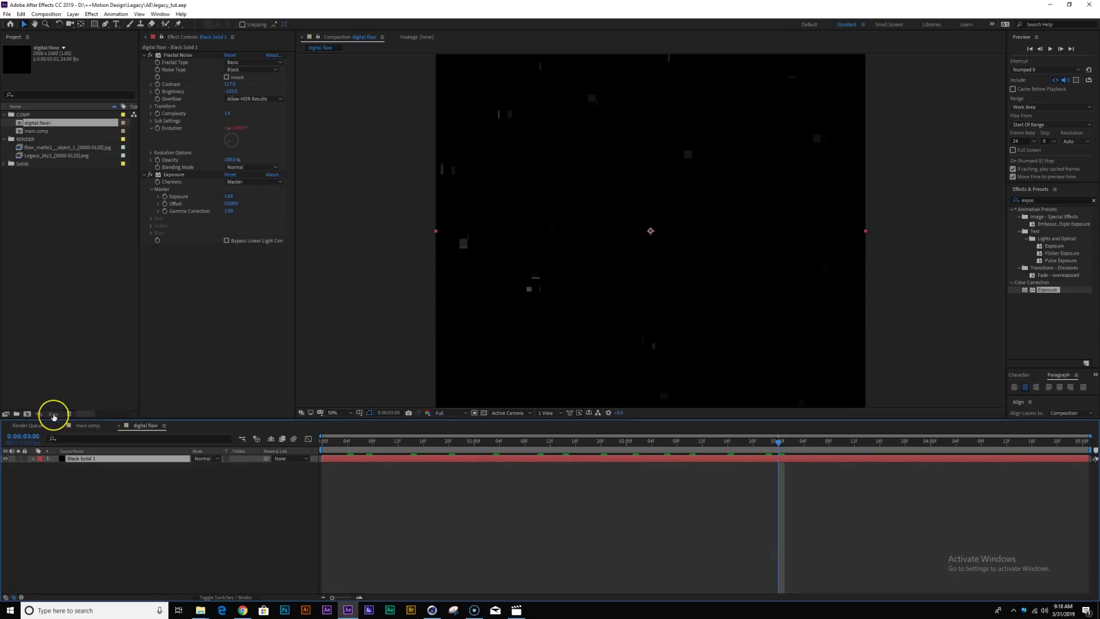
{"action": "left_click", "coordinate": [53, 414], "text": "alt"}
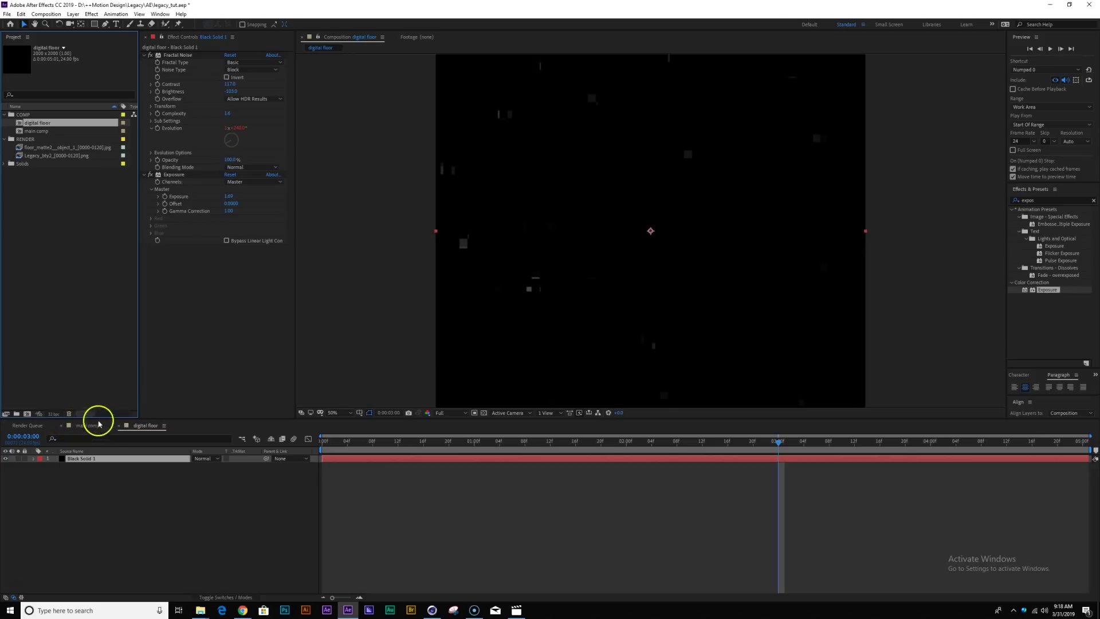
{"action": "left_click", "coordinate": [82, 459]}
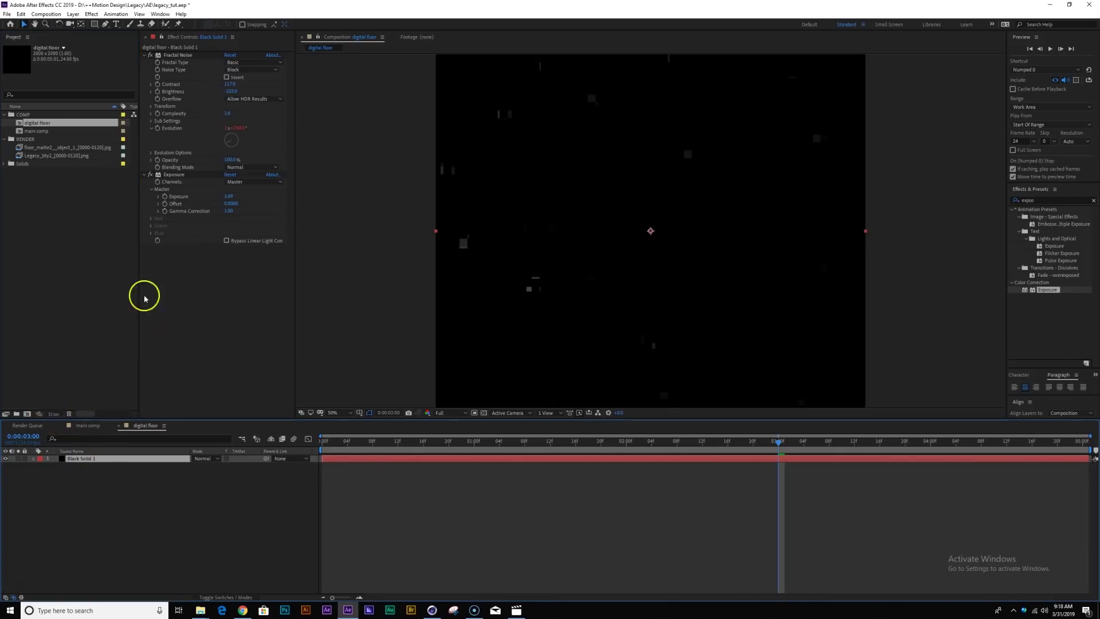
{"action": "left_click", "coordinate": [267, 102]}
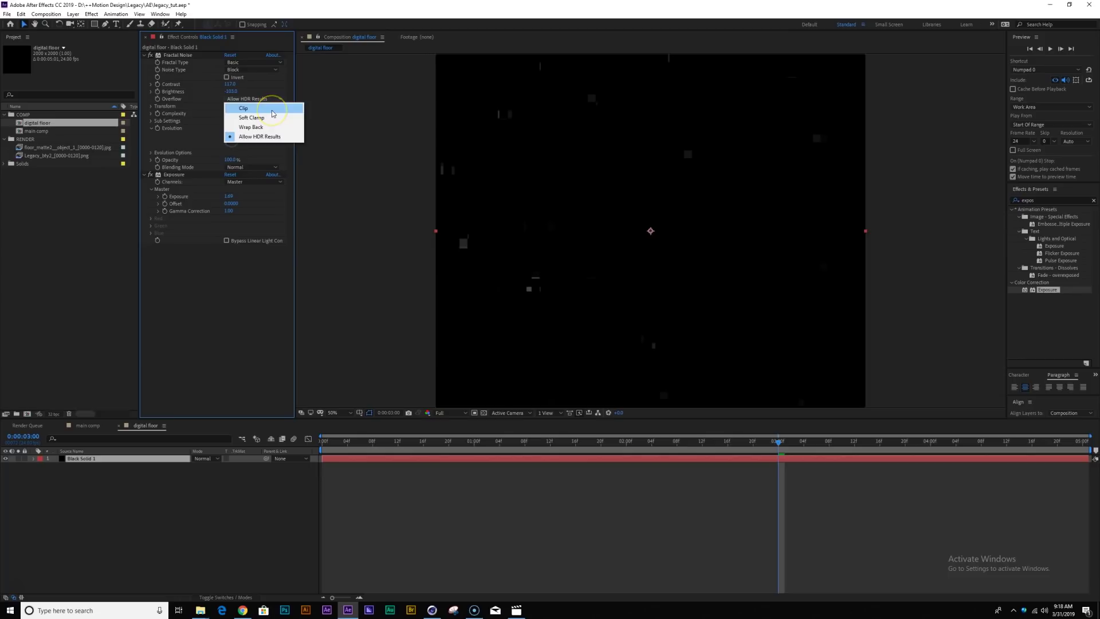
{"action": "left_click", "coordinate": [273, 109]}
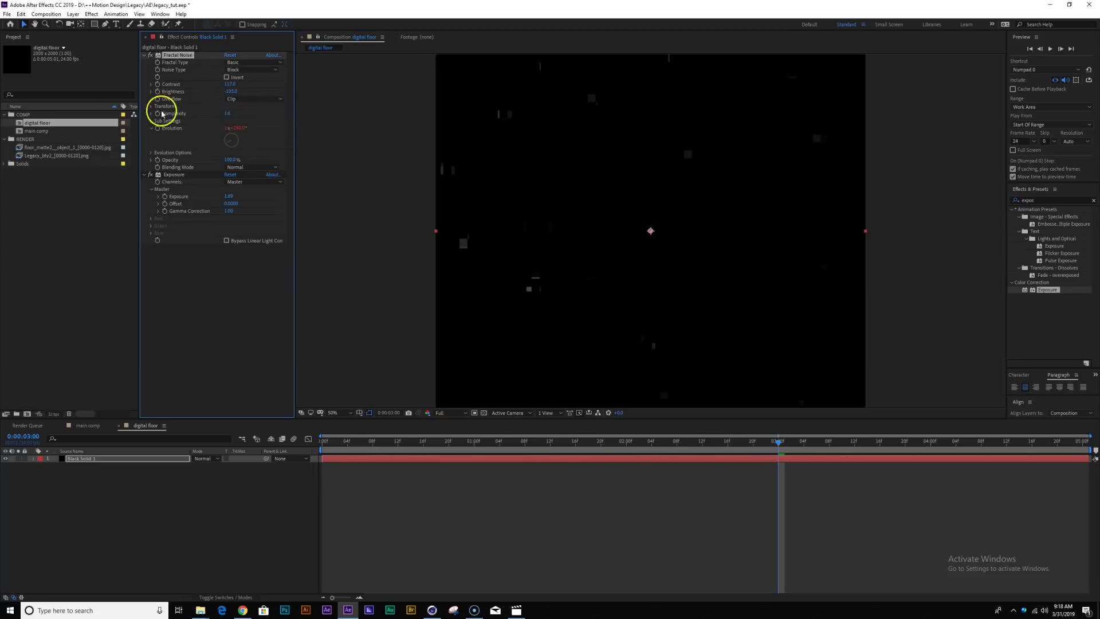
Duplicate the black solid layer and set the upper copy's blending mode to Screen.
{"action": "left_click", "coordinate": [78, 459]}
{"action": "left_click", "coordinate": [82, 459]}
{"action": "key", "text": "ctrl+d"}
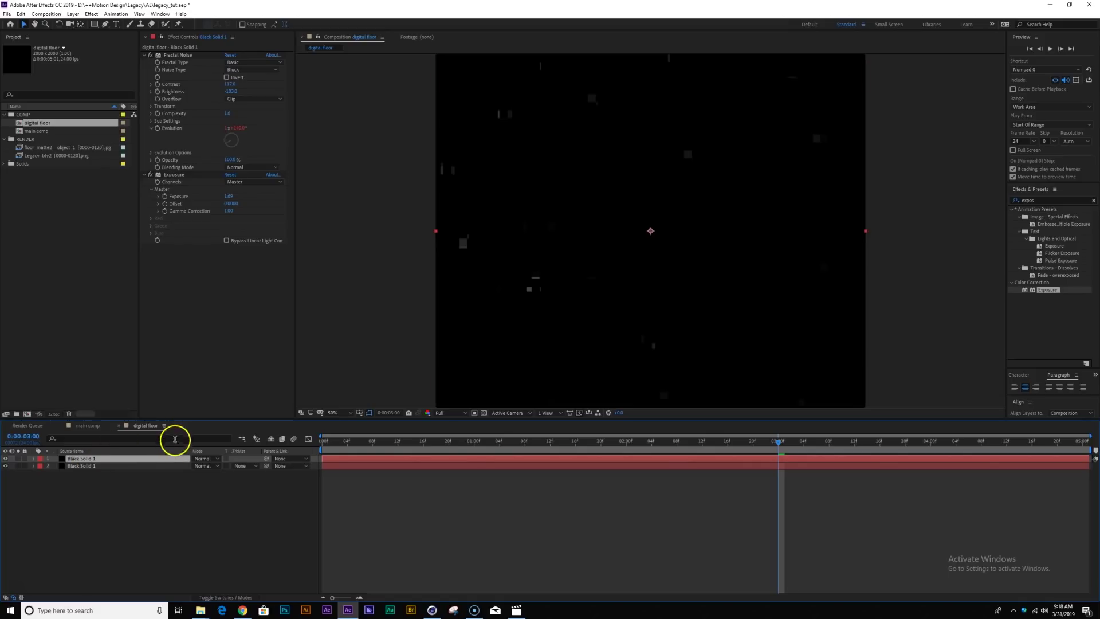
{"action": "left_click", "coordinate": [202, 459]}
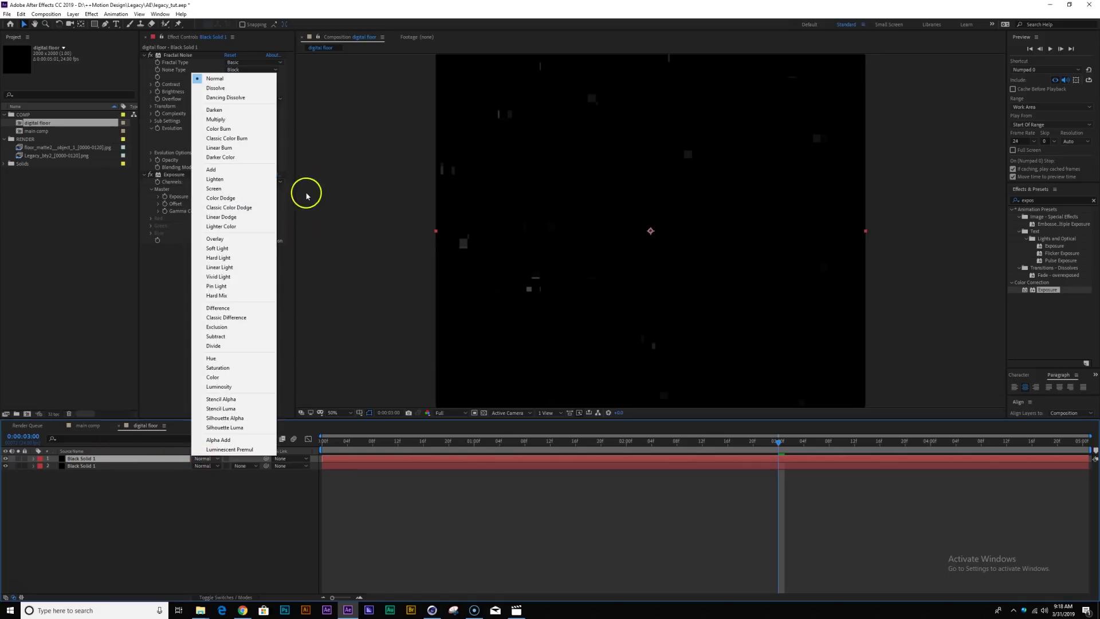
{"action": "left_click", "coordinate": [261, 190]}
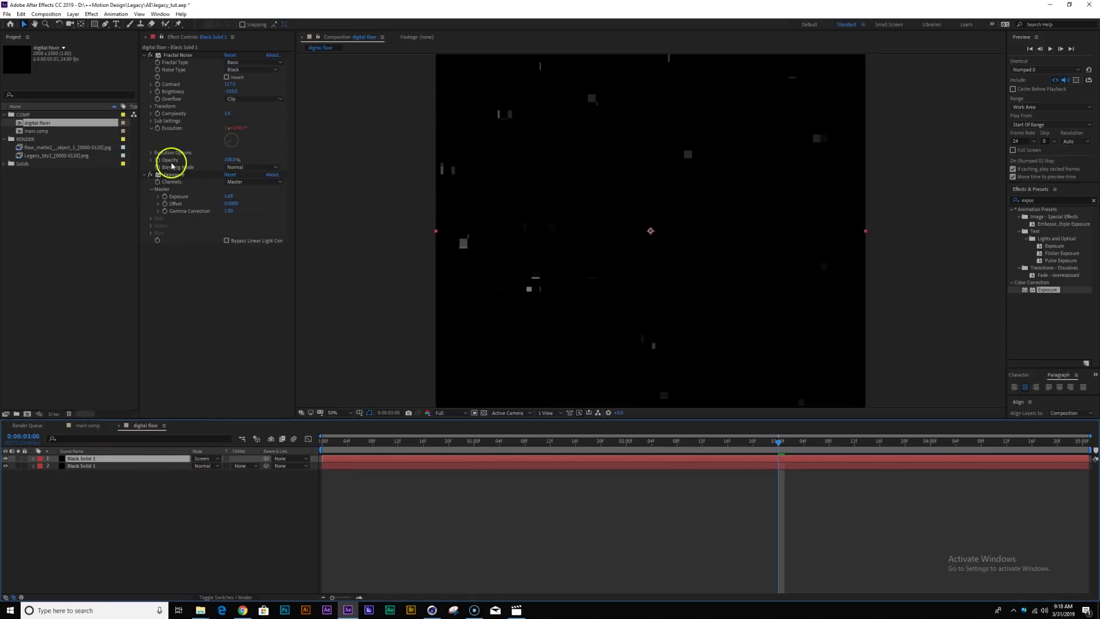
Increase the Random Seed in the upper solid's Fractal Noise Evolution Options to vary its block pattern.
{"action": "left_click", "coordinate": [150, 153]}
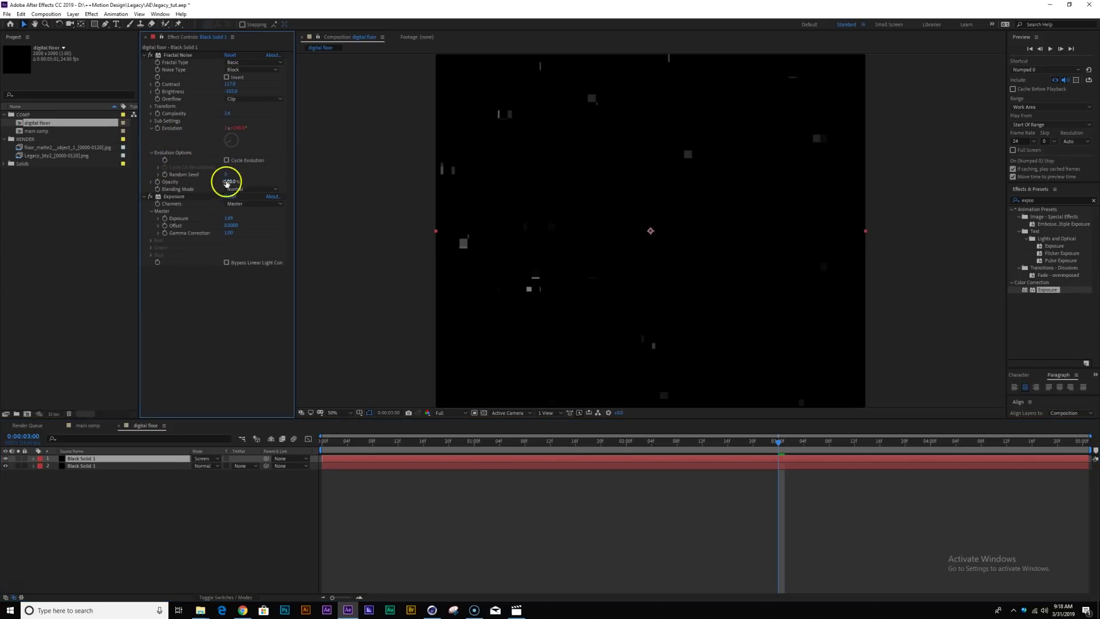
{"action": "left_click_drag", "start_coordinate": [226, 176], "coordinate": [229, 168], "text": "shift"}
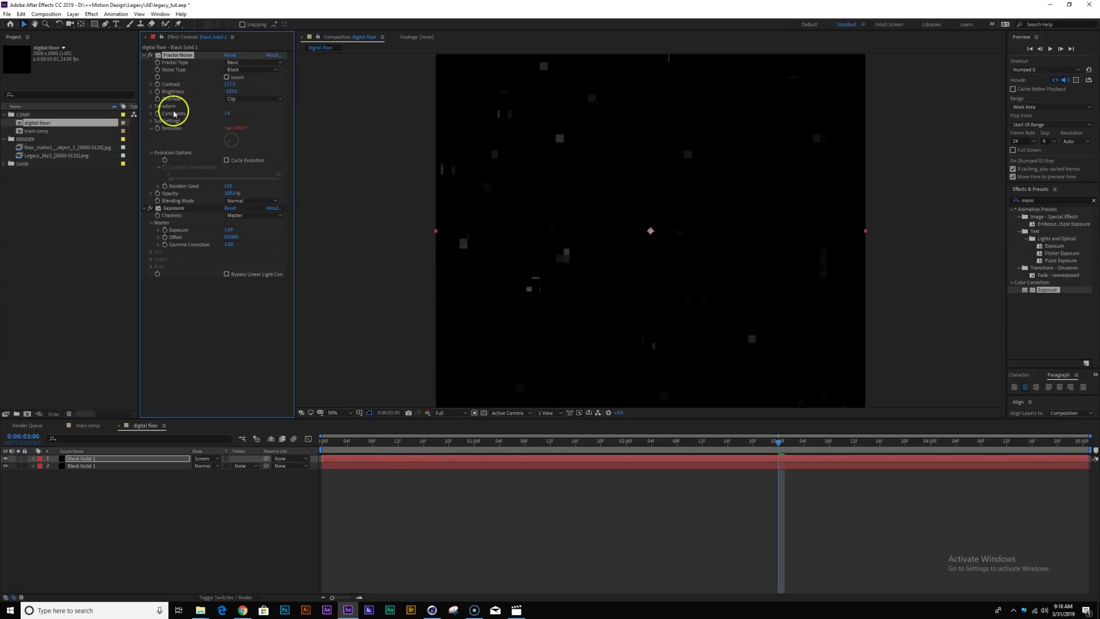
Reduce the upper solid's Fractal Noise Scale to about 31, raise its Exposure, and preview the smaller blocks over time.
{"action": "left_click", "coordinate": [152, 107]}
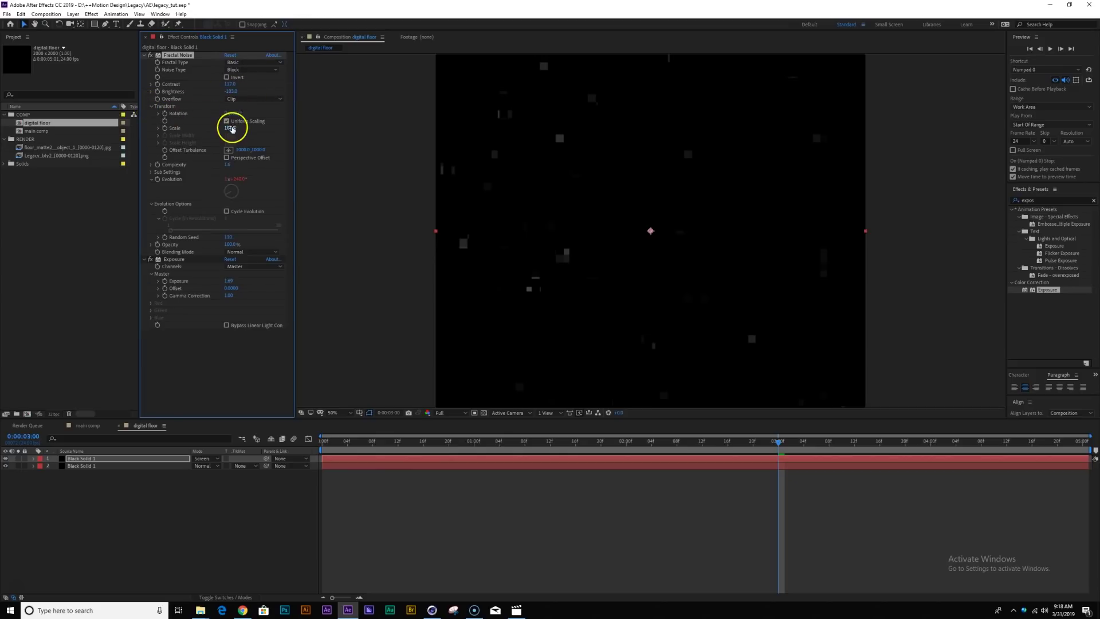
{"action": "left_click_drag", "start_coordinate": [229, 128], "coordinate": [205, 128]}
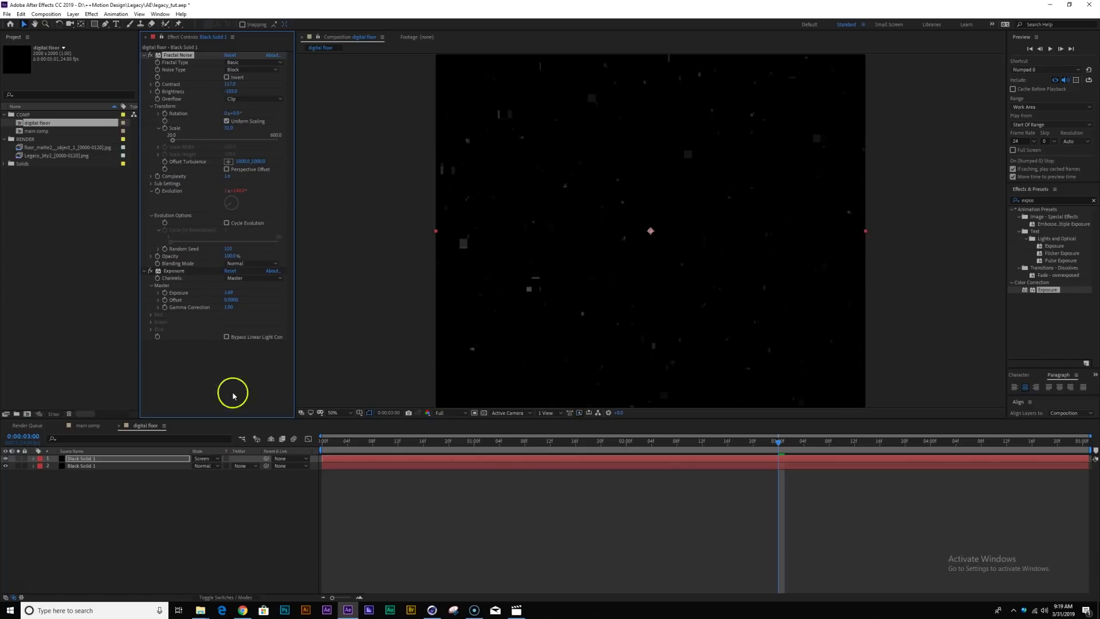
{"action": "left_click_drag", "start_coordinate": [229, 293], "coordinate": [234, 292]}
{"action": "left_click_drag", "start_coordinate": [316, 447], "coordinate": [659, 431]}
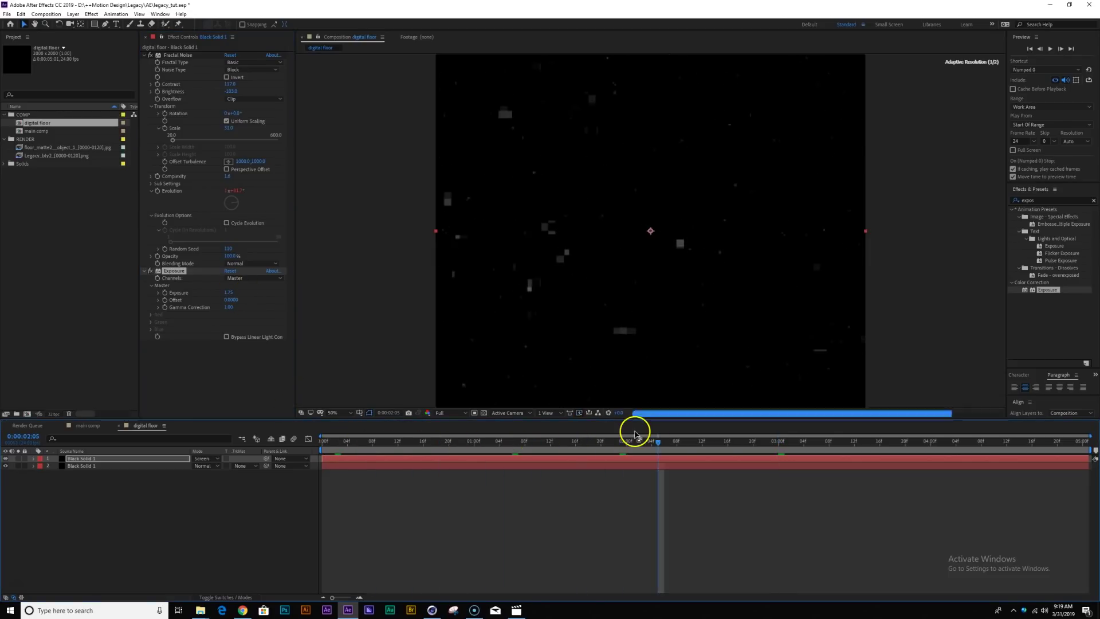
{"action": "left_click", "coordinate": [497, 441]}
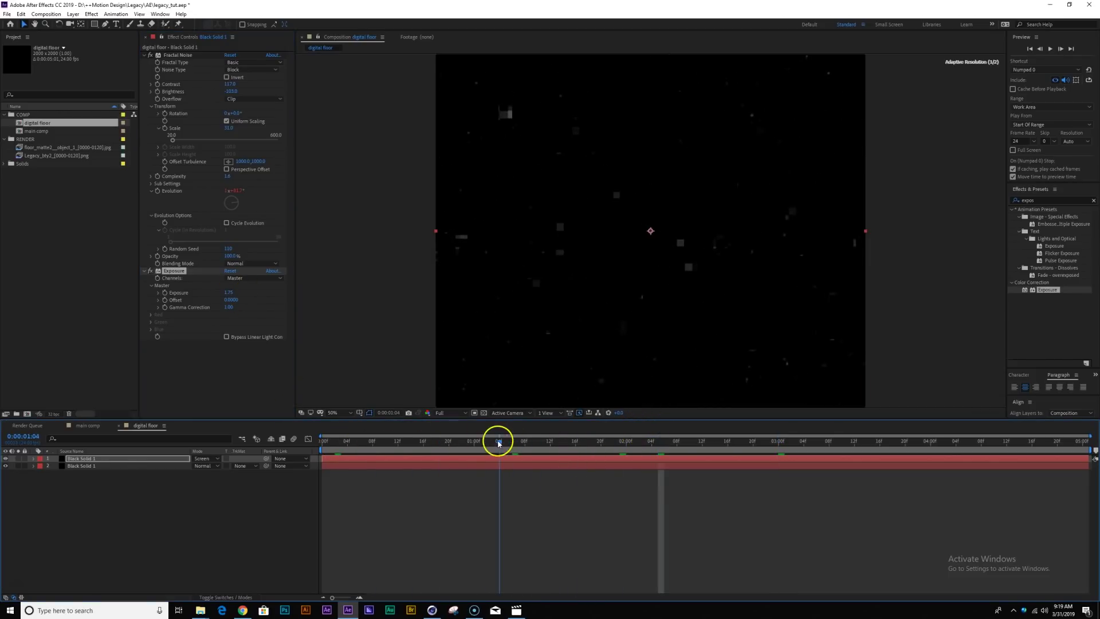
Duplicate the top black solid and increase the copy's Random Seed in the Fractal Noise Evolution Options.
{"action": "left_click", "coordinate": [84, 459]}
{"action": "key", "text": "ctrl+d"}
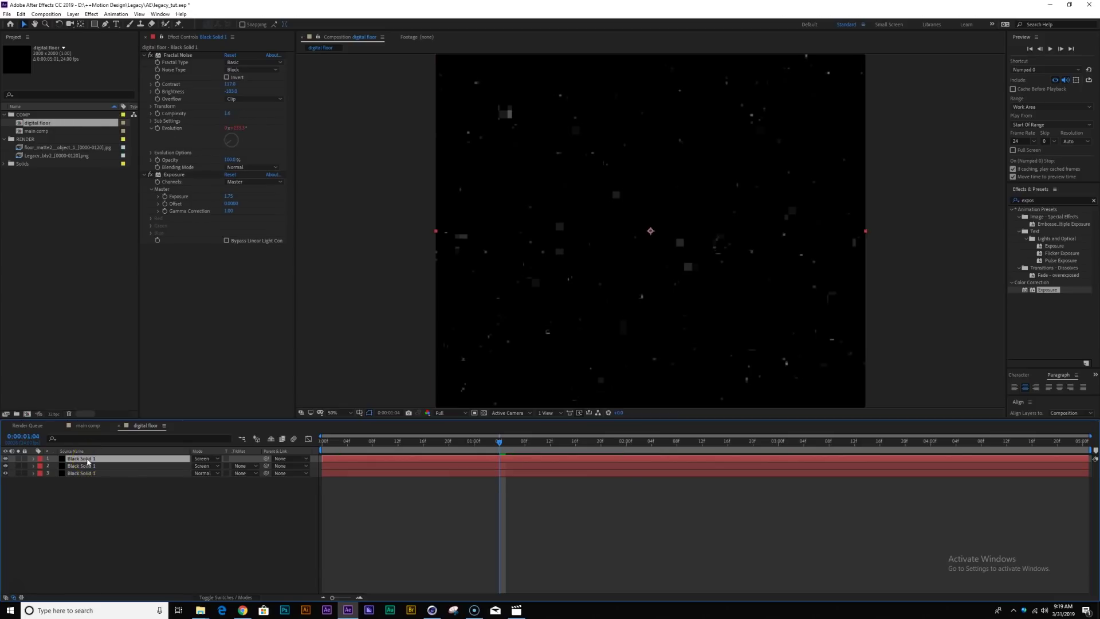
{"action": "left_click", "coordinate": [152, 153]}
{"action": "left_click", "coordinate": [232, 175]}
{"action": "left_click_drag", "start_coordinate": [231, 175], "coordinate": [232, 175]}
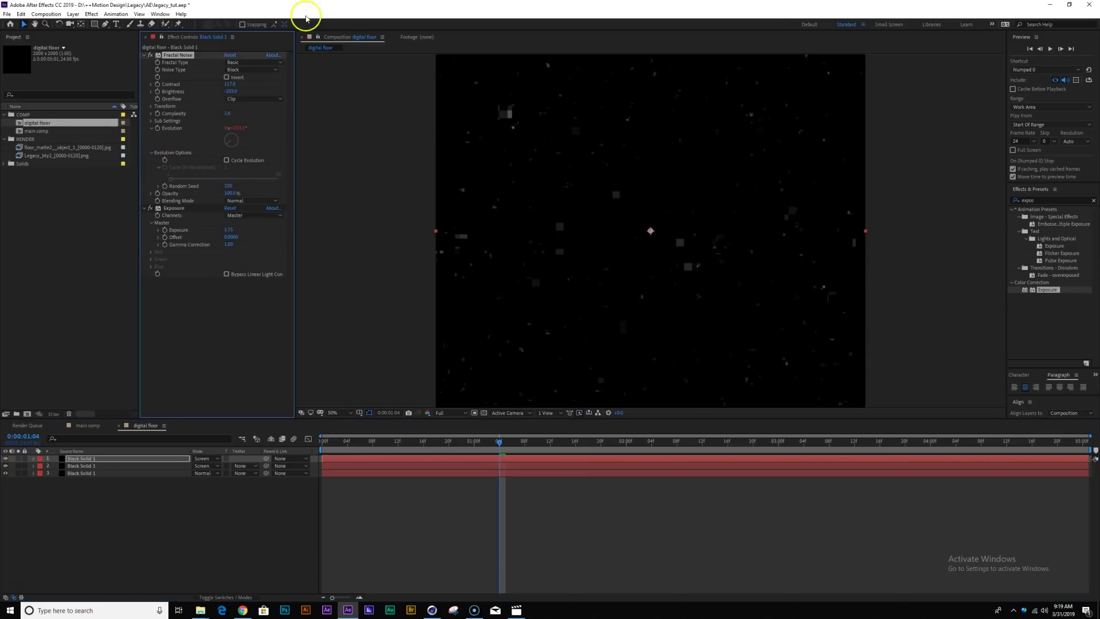
Increase the top solid's Fractal Noise Scale, fine-tune its Contrast, Brightness and Complexity, and preview the result at 0:00:01:16.
{"action": "left_click", "coordinate": [153, 107]}
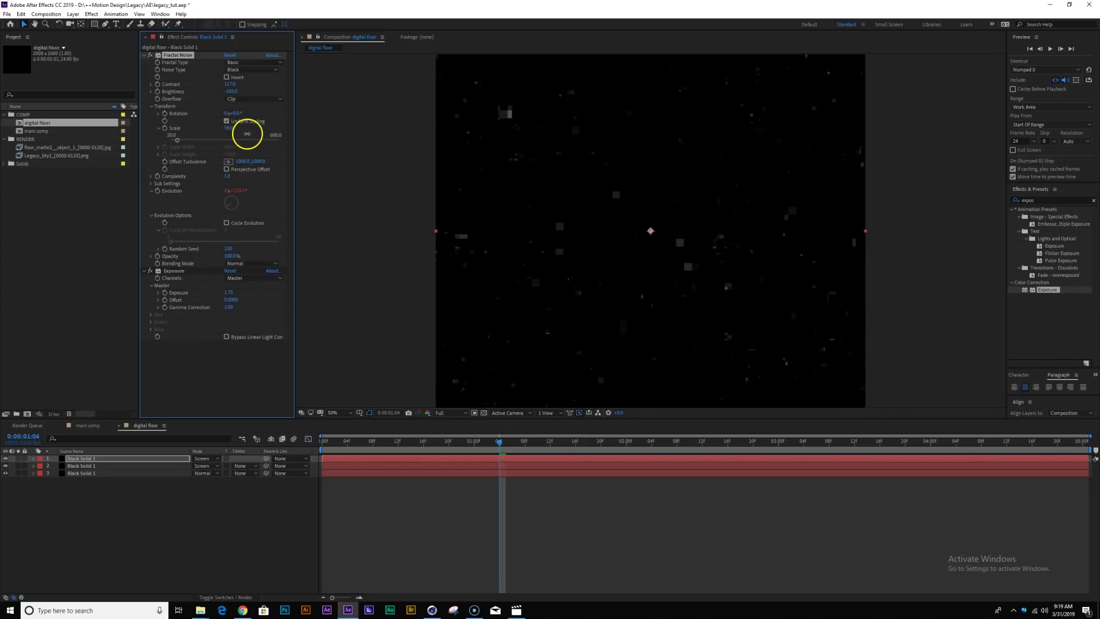
{"action": "left_click_drag", "start_coordinate": [247, 134], "coordinate": [280, 133]}
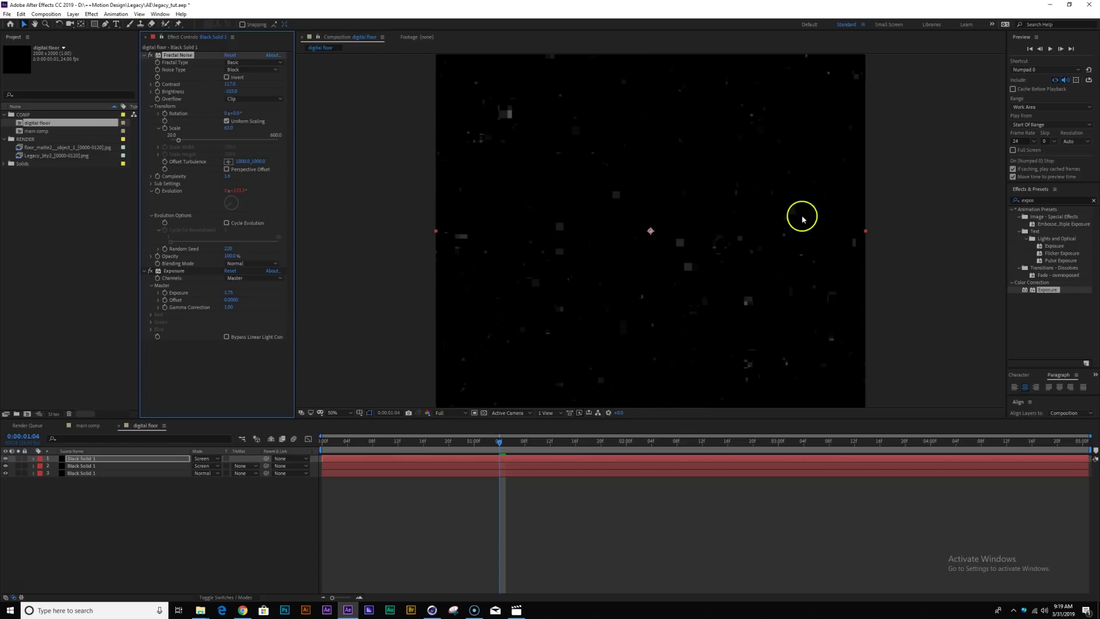
{"action": "mouse_move", "coordinate": [229, 82]}
{"action": "left_mouse_down"}
{"action": "mouse_move", "coordinate": [250, 90]}
{"action": "mouse_move", "coordinate": [229, 92]}
{"action": "left_mouse_up"}
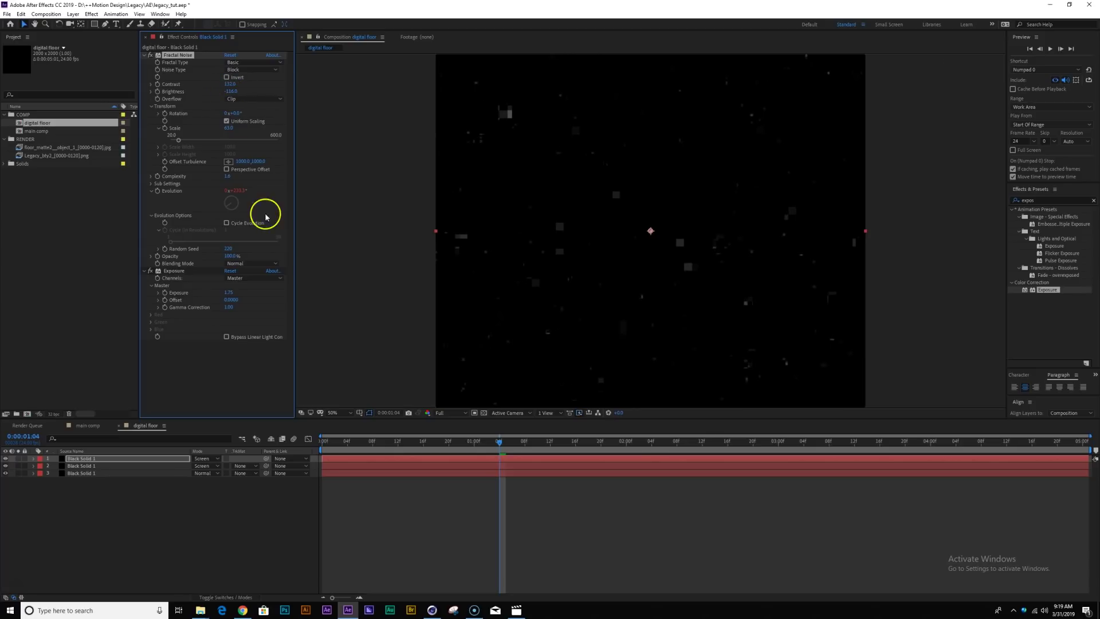
{"action": "left_click_drag", "start_coordinate": [226, 172], "coordinate": [216, 171]}
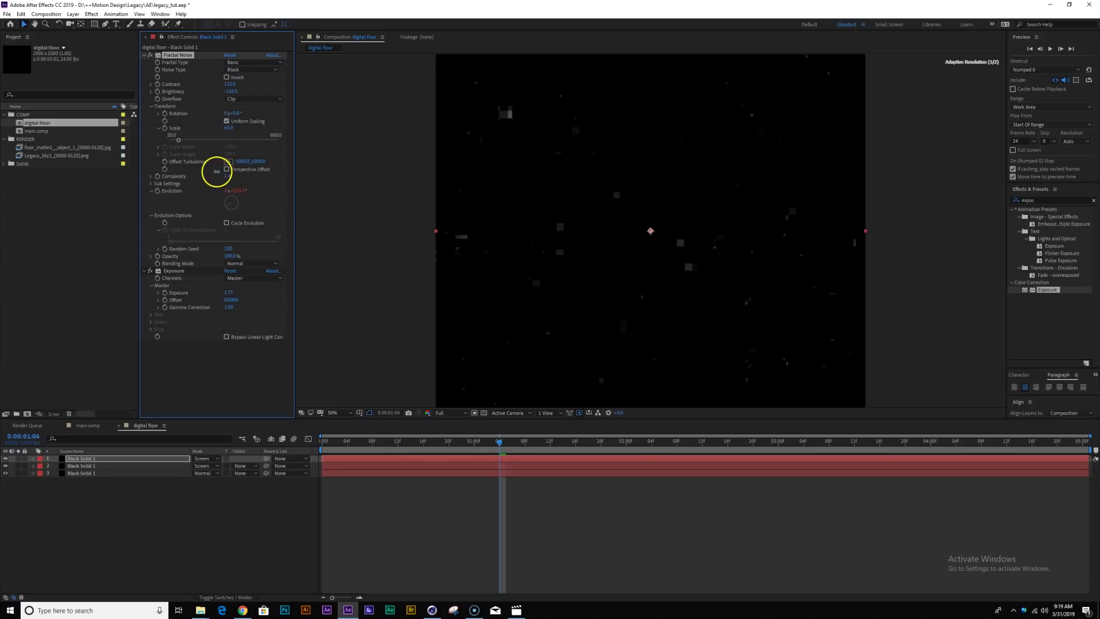
{"action": "left_click", "coordinate": [6, 464]}
{"action": "left_click", "coordinate": [576, 443]}
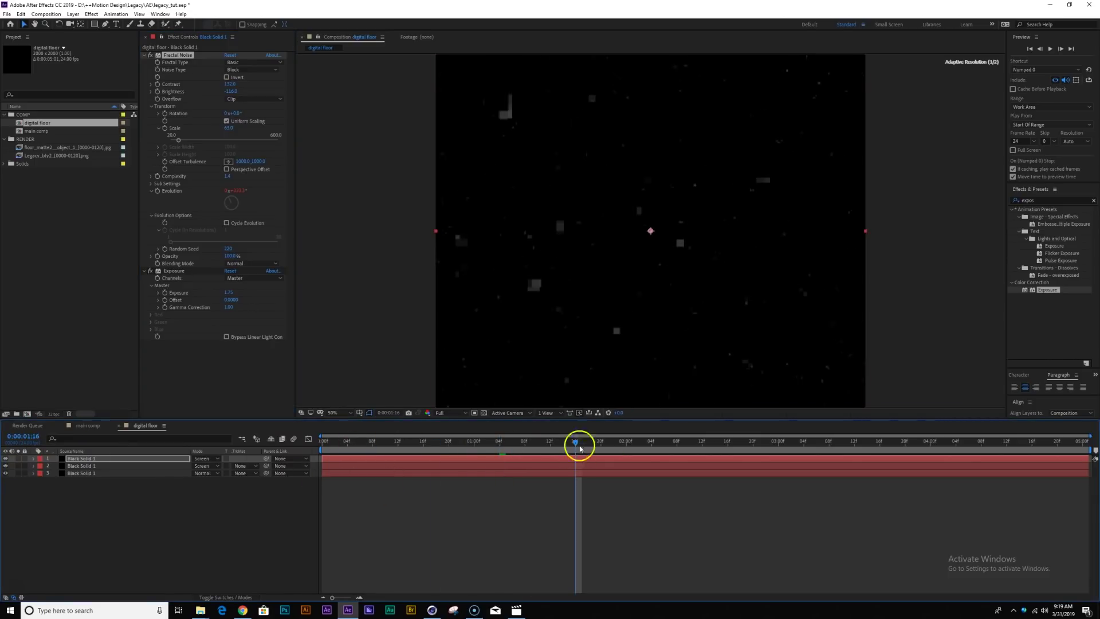
Duplicate the top solid, enlarge the copy's Fractal Noise Scale to about 278 and raise its Brightness to about -90.
{"action": "left_click", "coordinate": [98, 460]}
{"action": "key", "text": "ctrl+d"}
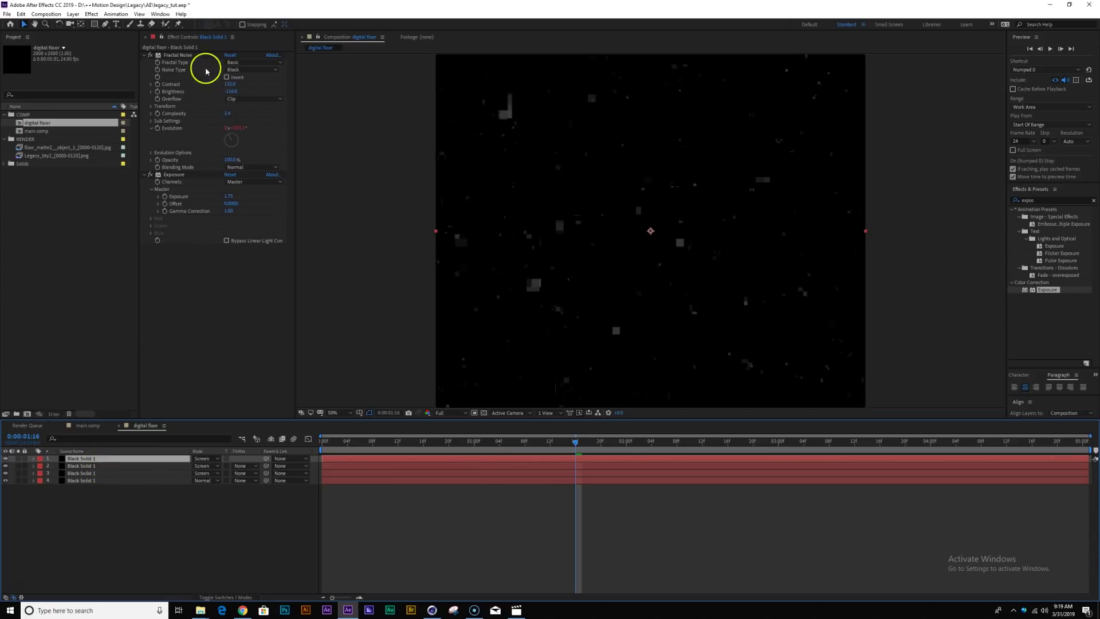
{"action": "left_click", "coordinate": [161, 109]}
{"action": "left_click", "coordinate": [161, 108]}
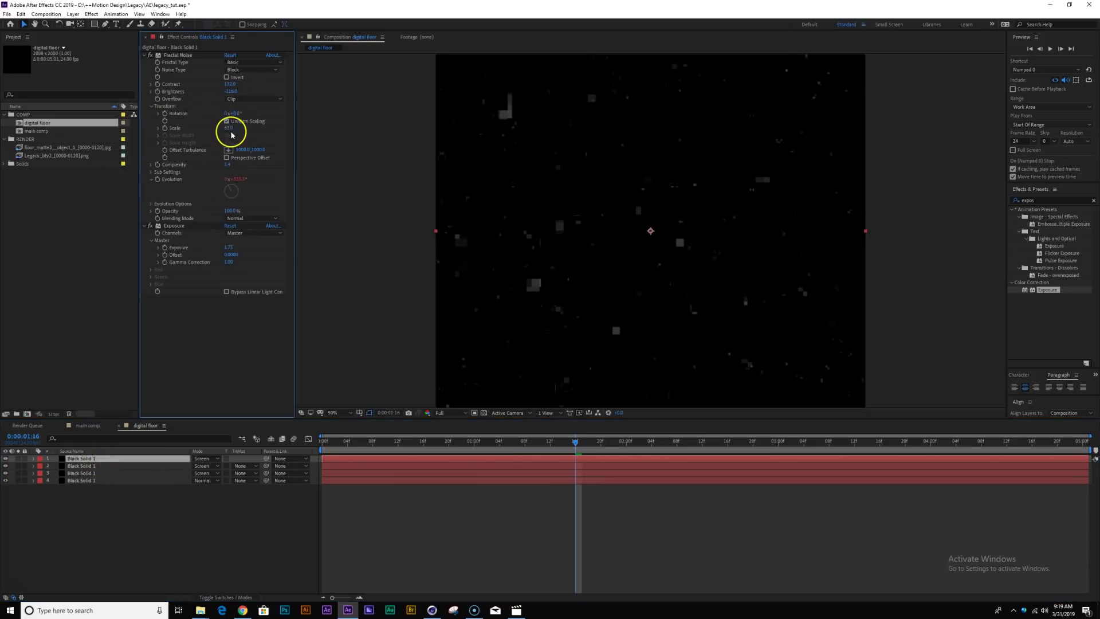
{"action": "left_click_drag", "start_coordinate": [229, 130], "coordinate": [338, 146]}
{"action": "mouse_move", "coordinate": [239, 90]}
{"action": "left_mouse_down"}
{"action": "mouse_move", "coordinate": [229, 89]}
{"action": "mouse_move", "coordinate": [245, 97]}
{"action": "left_mouse_up"}
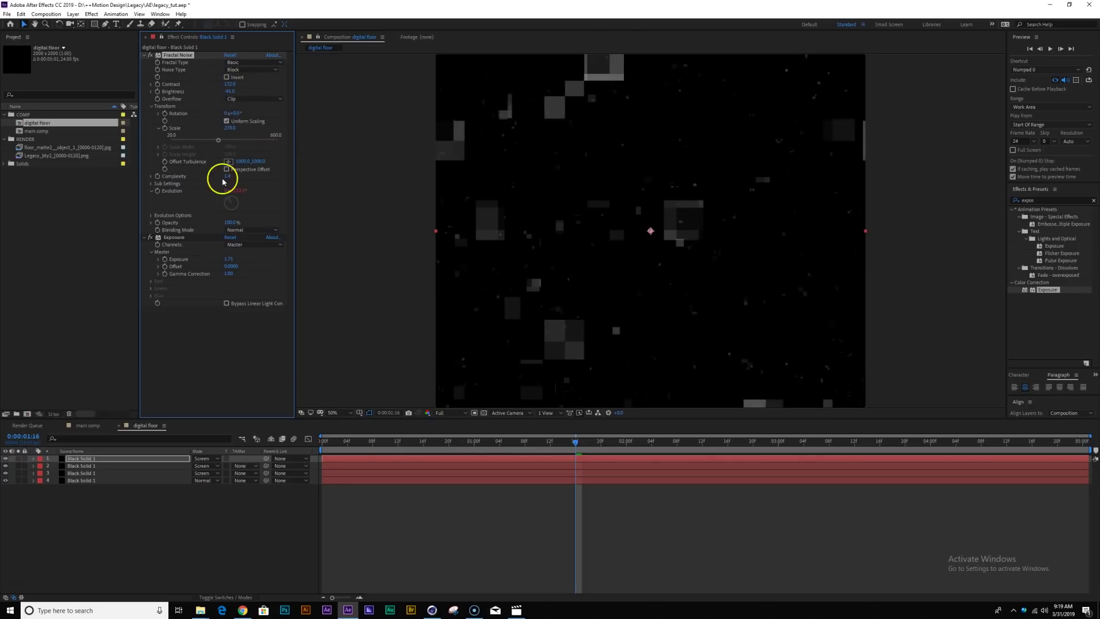
Adjust the large-block layer's Complexity, lower its Contrast, and preview the animation around 0:00:03:04.
{"action": "left_click_drag", "start_coordinate": [228, 176], "coordinate": [238, 182]}
{"action": "left_click_drag", "start_coordinate": [230, 84], "coordinate": [225, 84]}
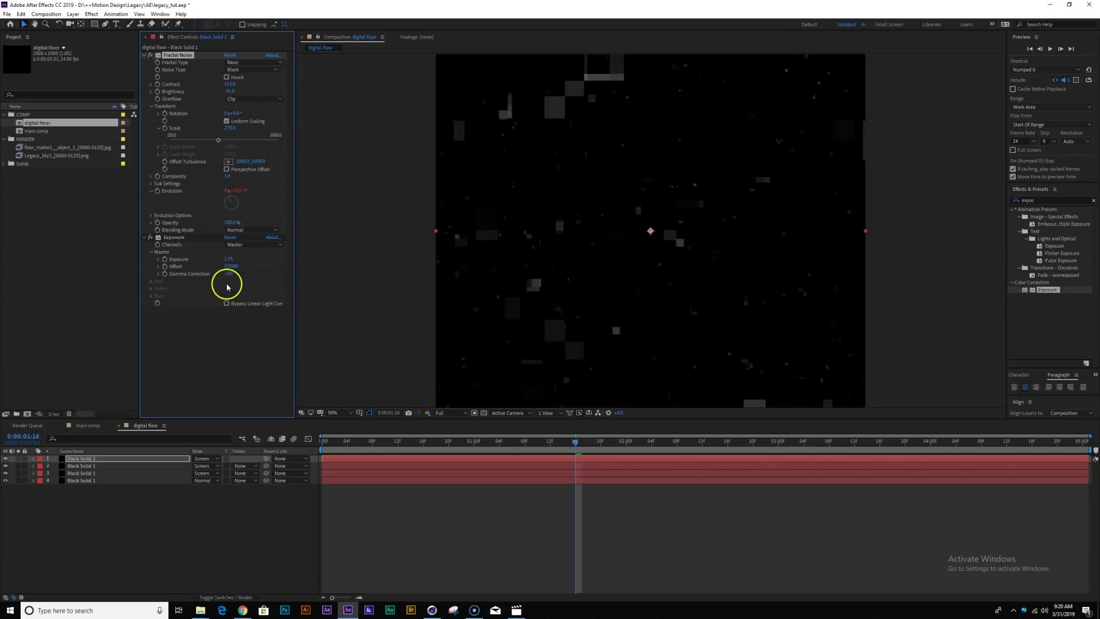
{"action": "left_click", "coordinate": [159, 238]}
{"action": "left_click_drag", "start_coordinate": [585, 442], "coordinate": [783, 420]}
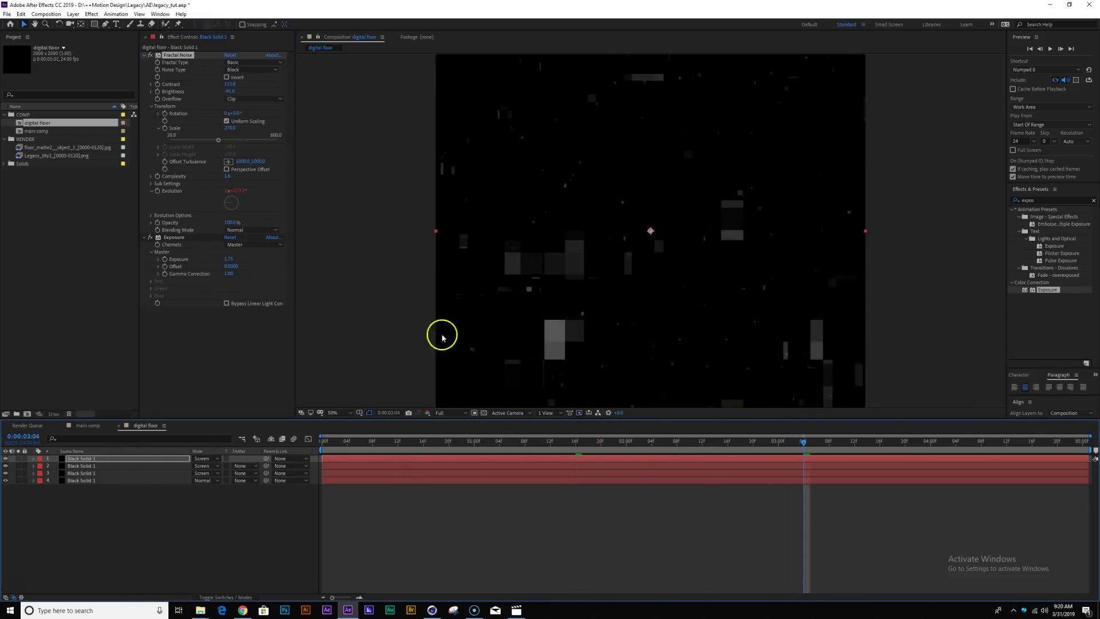
Lower the top solid's Exposure and Contrast, enlarge its Fractal Noise Scale to about 366, and preview the blocks over time.
{"action": "left_click_drag", "start_coordinate": [229, 260], "coordinate": [222, 257]}
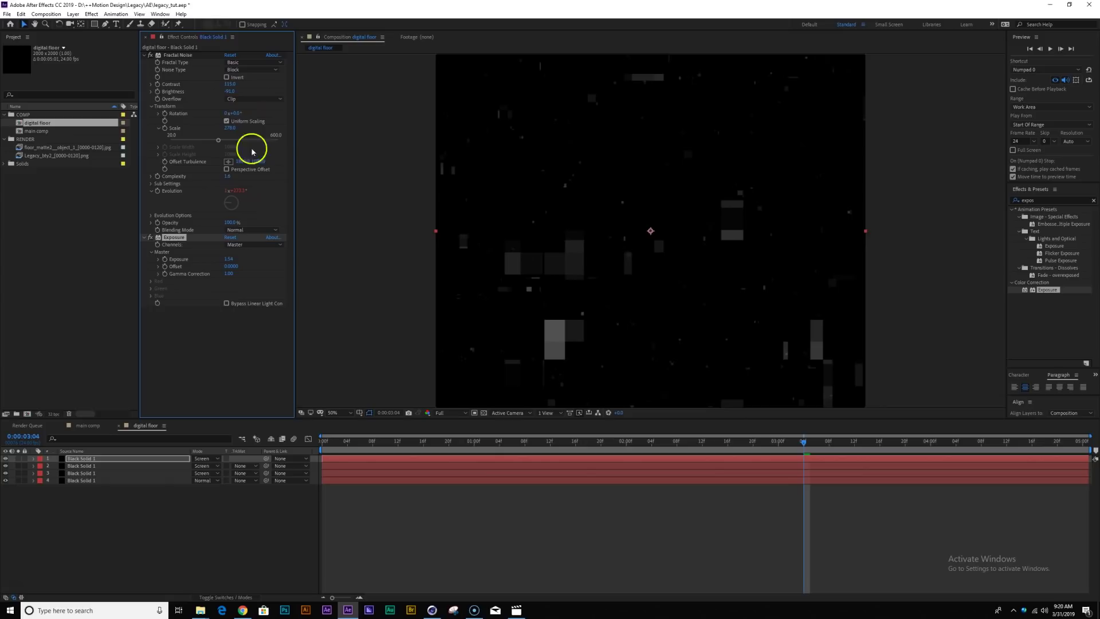
{"action": "left_click_drag", "start_coordinate": [230, 85], "coordinate": [223, 84]}
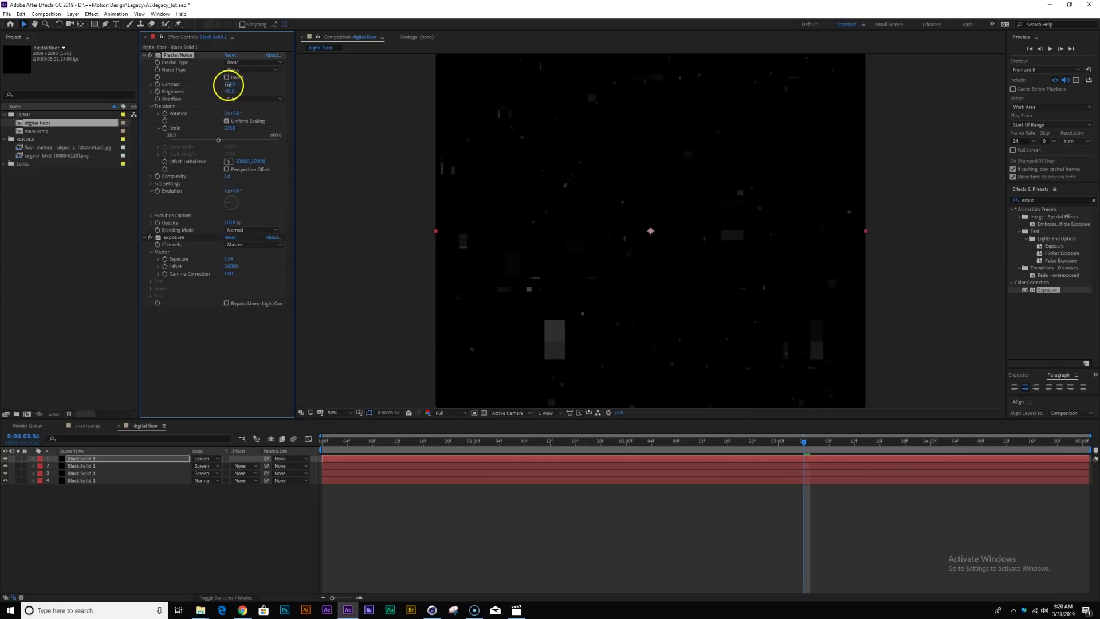
{"action": "left_click_drag", "start_coordinate": [218, 140], "coordinate": [265, 140]}
{"action": "left_click", "coordinate": [462, 442]}
{"action": "left_click_drag", "start_coordinate": [484, 442], "coordinate": [716, 422]}
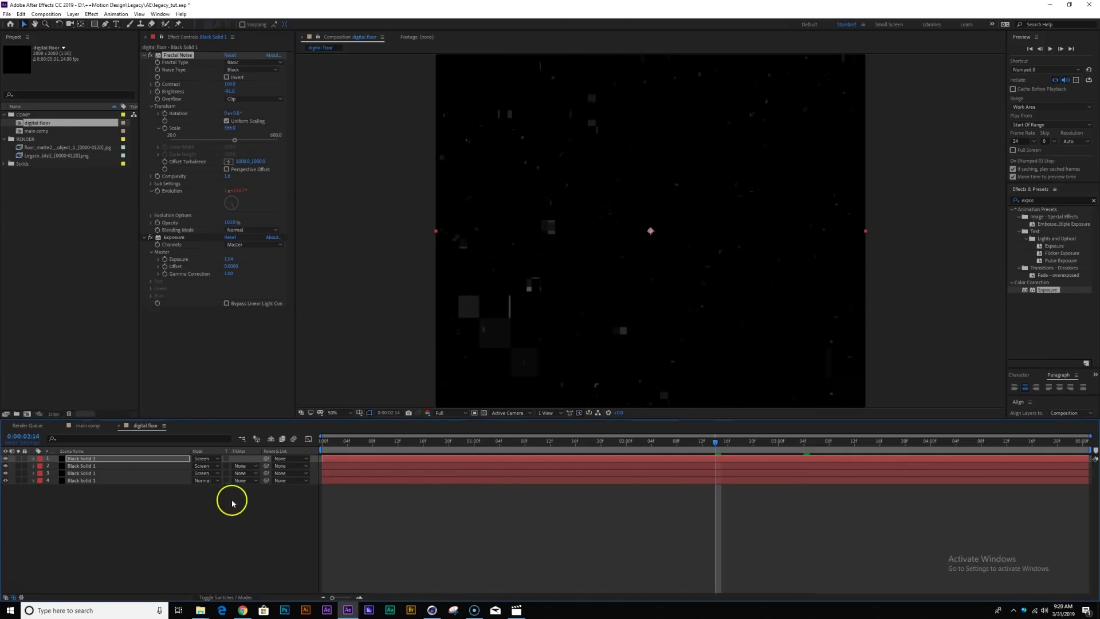
Duplicate the large-block solid, change the copy's Random Seed to vary its pattern, and preview the combined layers.
{"action": "left_click", "coordinate": [103, 459]}
{"action": "key", "text": "ctrl+d"}
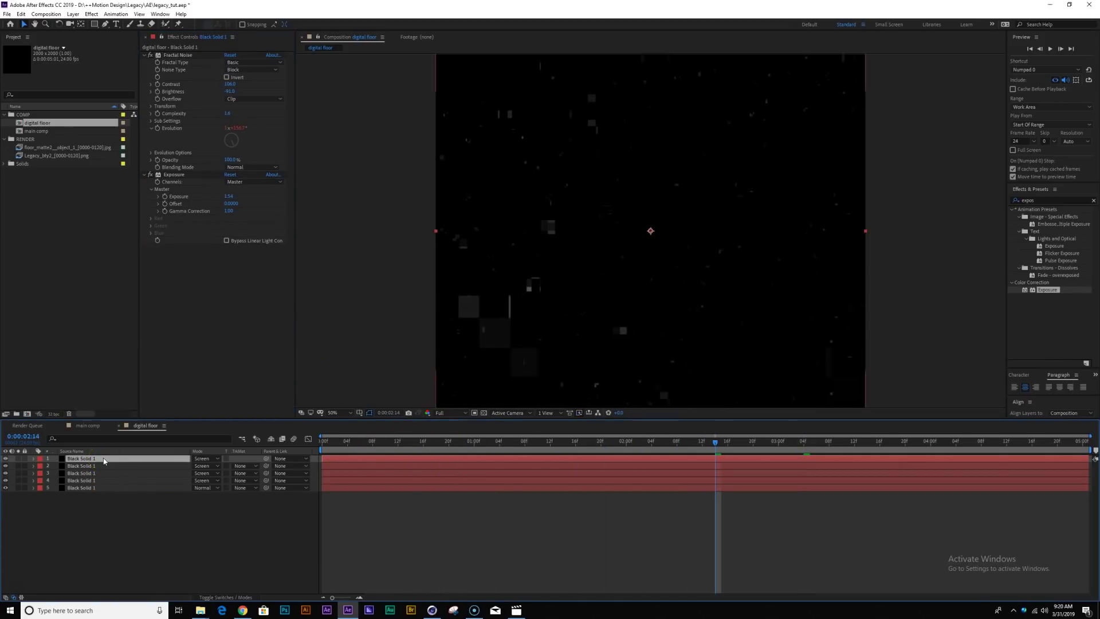
{"action": "left_click", "coordinate": [61, 180]}
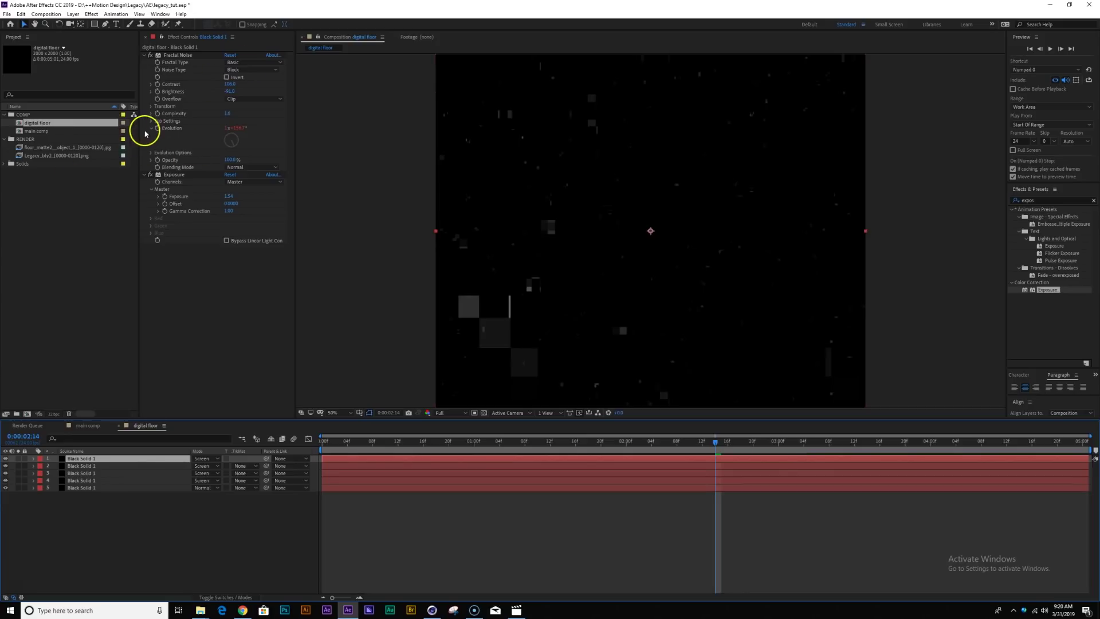
{"action": "left_click", "coordinate": [151, 152]}
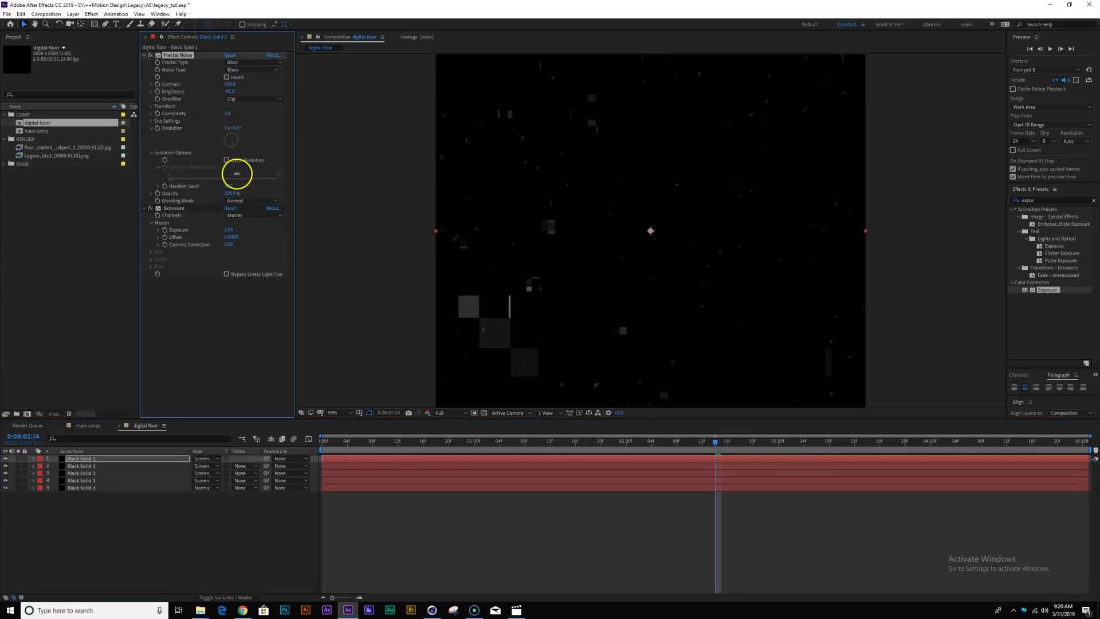
{"action": "left_click", "coordinate": [383, 442]}
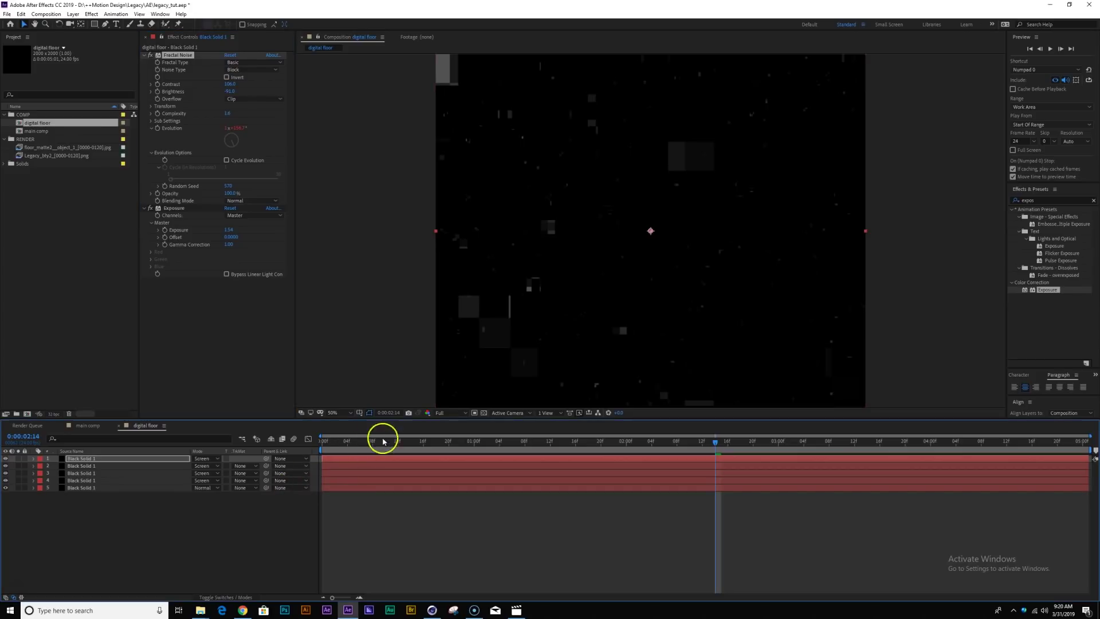
{"action": "left_click_drag", "start_coordinate": [475, 446], "coordinate": [697, 422]}
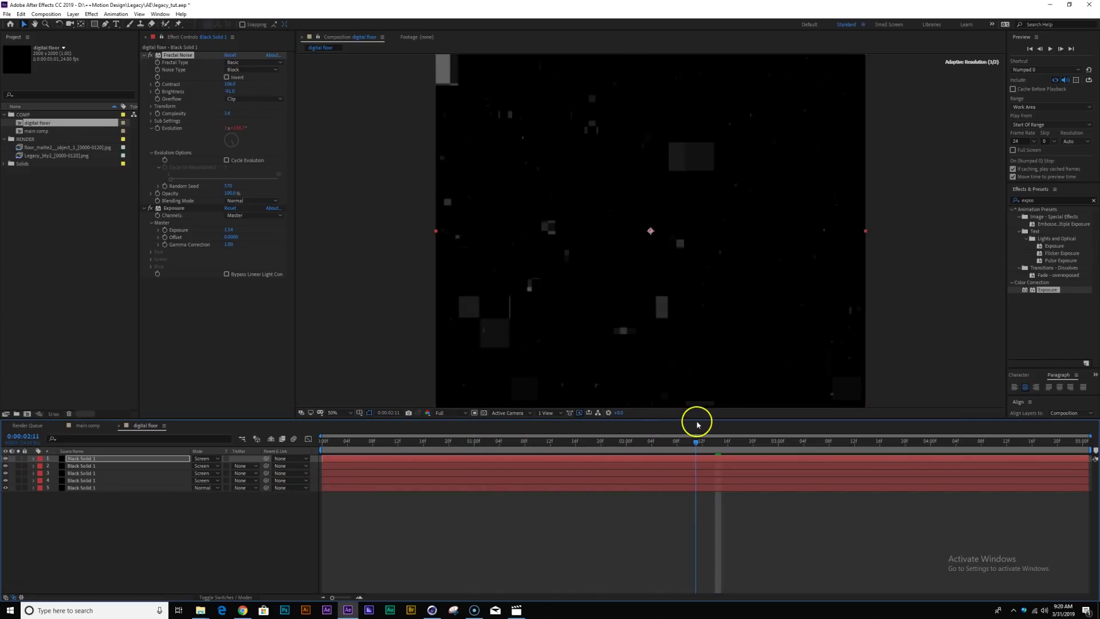
{"action": "left_click", "coordinate": [7, 458]}
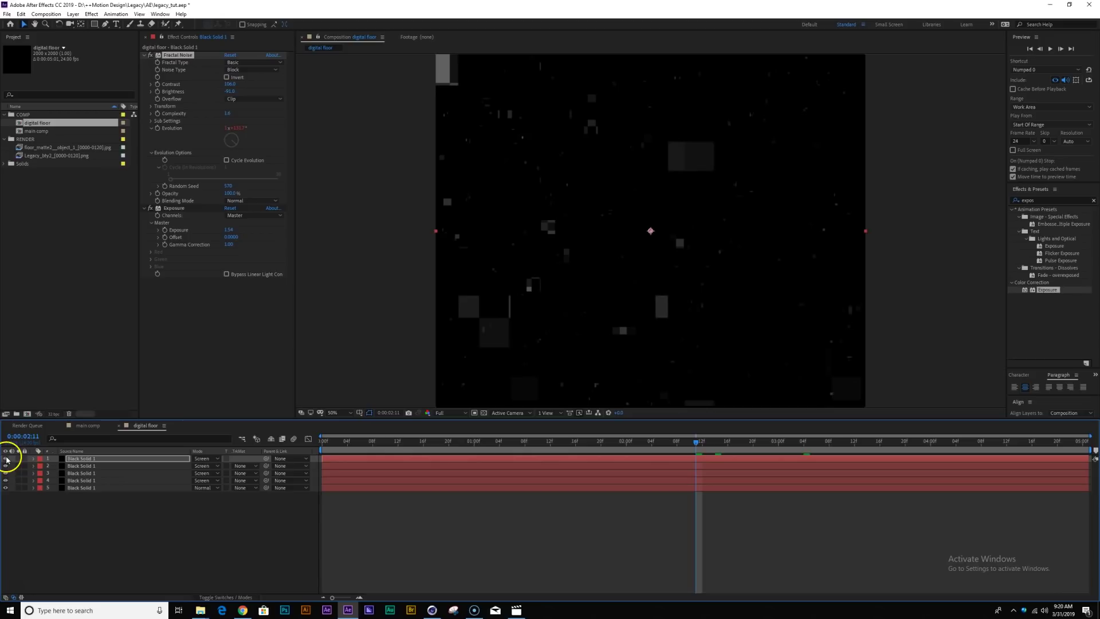
Duplicate the top solid, disable Uniform Scaling, and stretch the blocks to about 355 Scale Width and 95 Scale Height.
{"action": "left_click", "coordinate": [86, 459]}
{"action": "key", "text": "ctrl+d"}
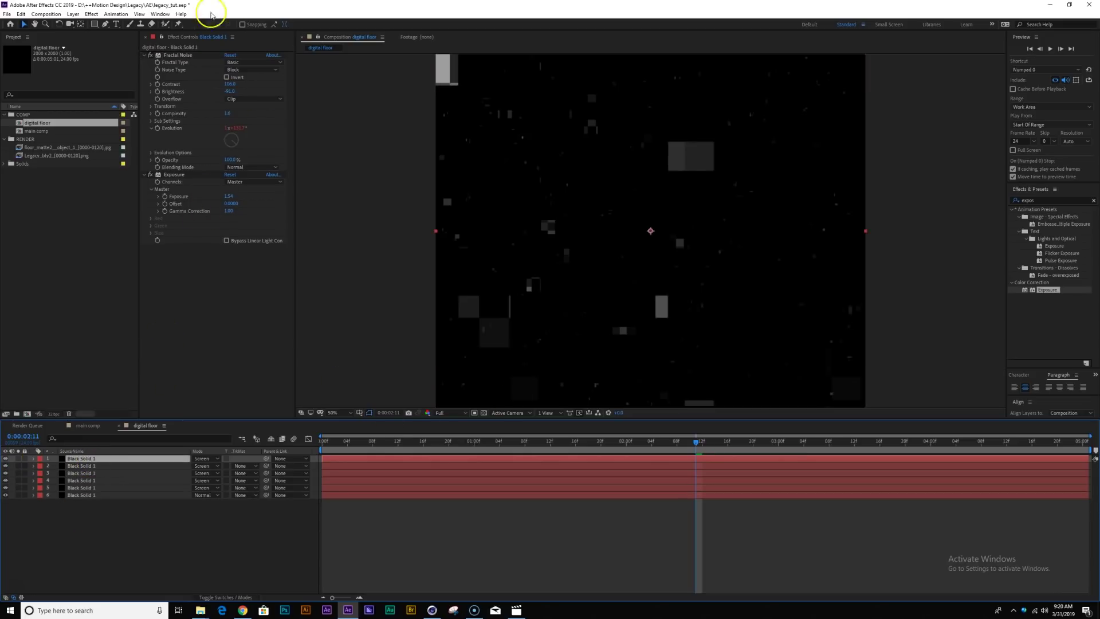
{"action": "left_click", "coordinate": [151, 106]}
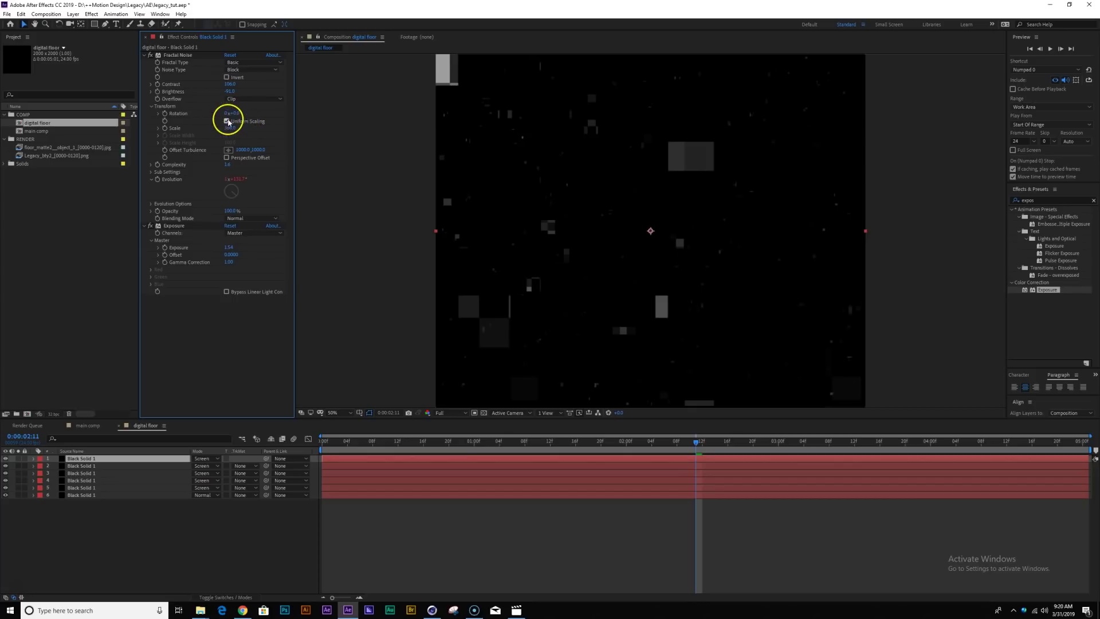
{"action": "left_click", "coordinate": [226, 122]}
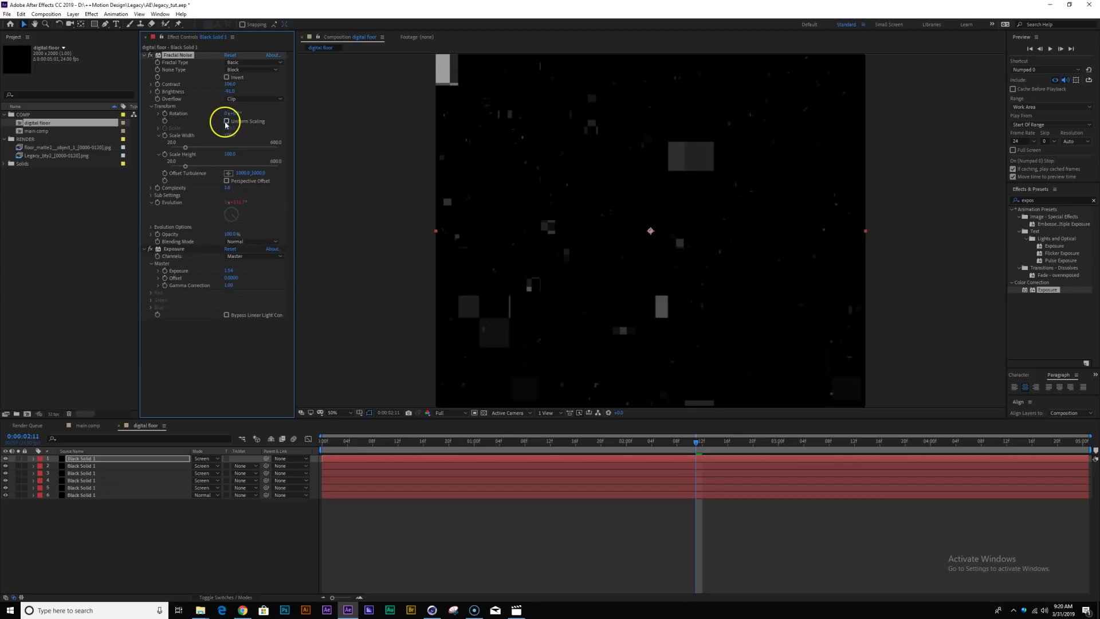
{"action": "left_click_drag", "start_coordinate": [298, 140], "coordinate": [233, 155]}
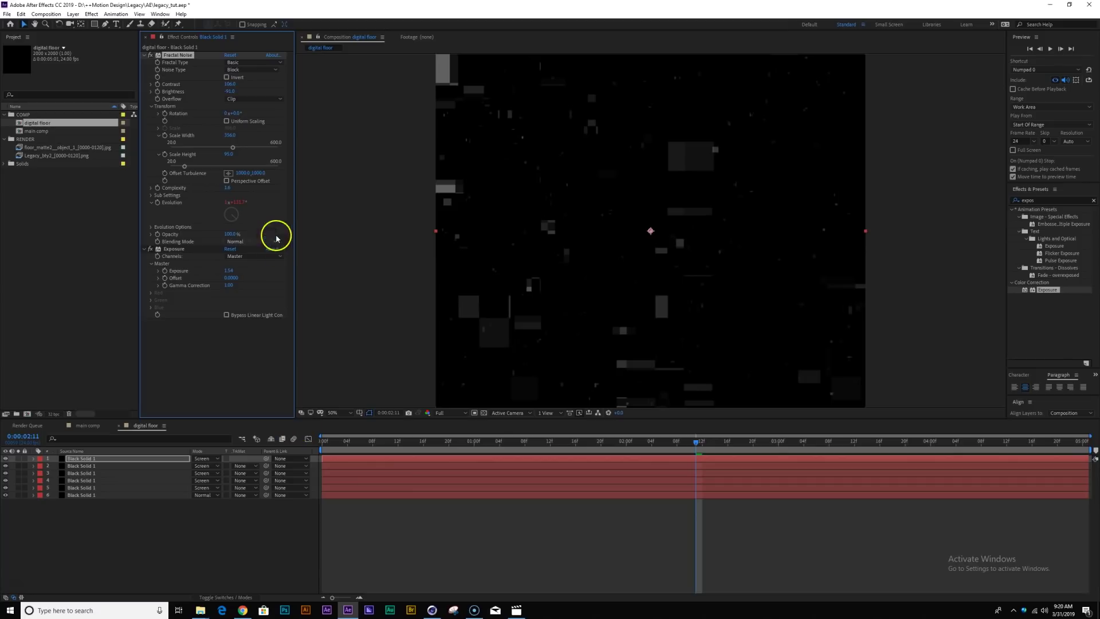
{"action": "left_click_drag", "start_coordinate": [403, 444], "coordinate": [685, 422]}
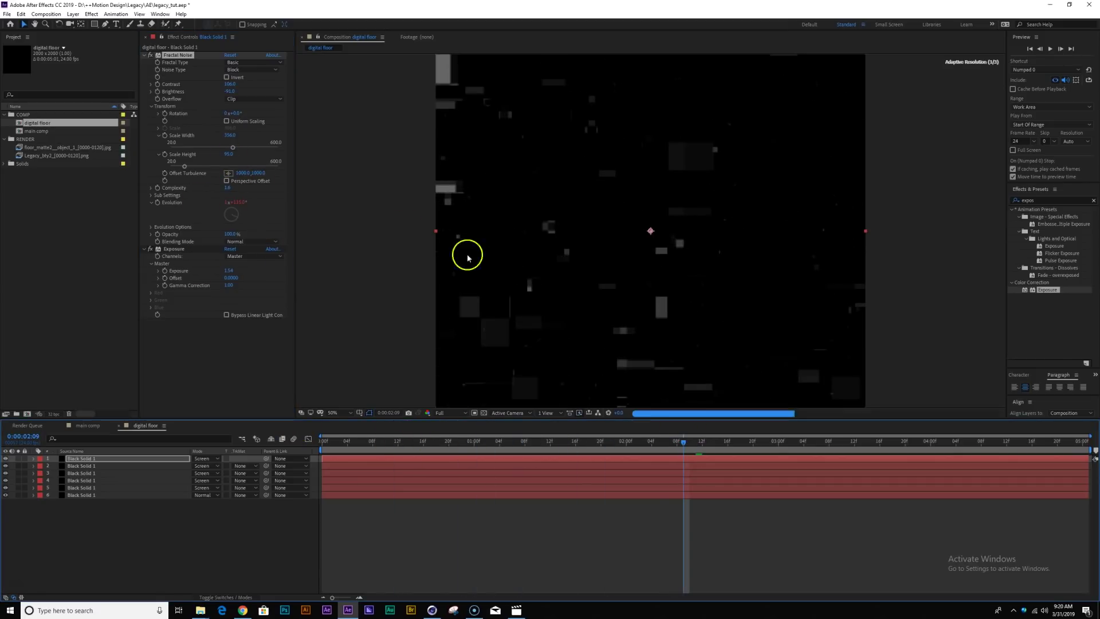
Lower the stretched-block layer's Exposure to about 0.94, adjust its Fractal Noise Complexity, and preview the animation.
{"action": "left_click_drag", "start_coordinate": [230, 271], "coordinate": [206, 271]}
{"action": "mouse_move", "coordinate": [226, 191]}
{"action": "left_mouse_down"}
{"action": "mouse_move", "coordinate": [258, 200]}
{"action": "mouse_move", "coordinate": [194, 196]}
{"action": "mouse_move", "coordinate": [208, 199]}
{"action": "left_mouse_up"}
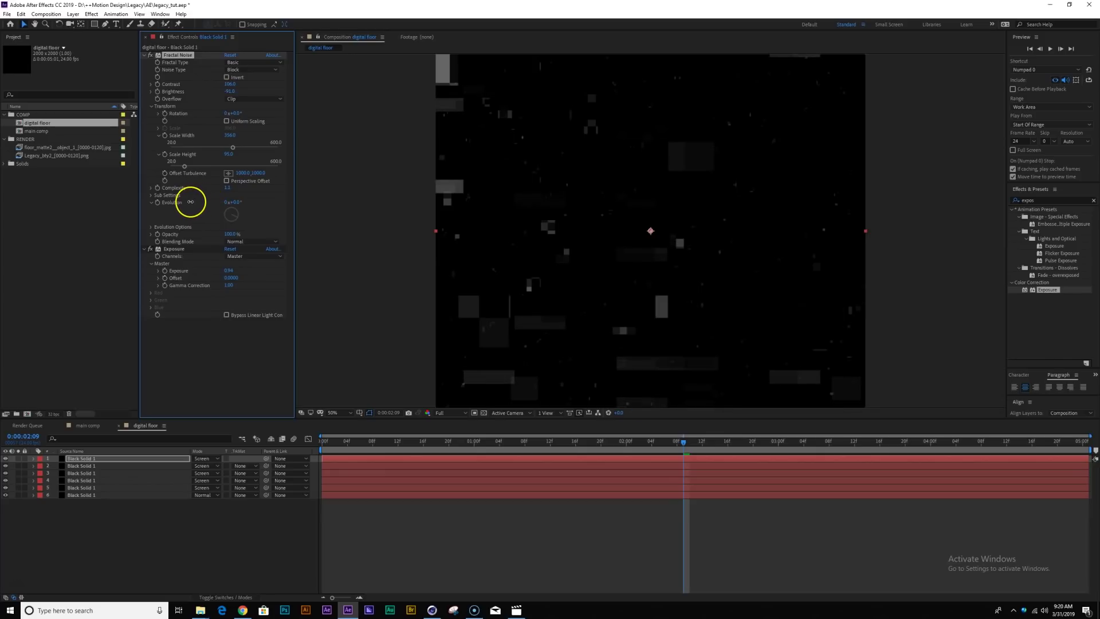
{"action": "left_click_drag", "start_coordinate": [410, 442], "coordinate": [734, 434]}
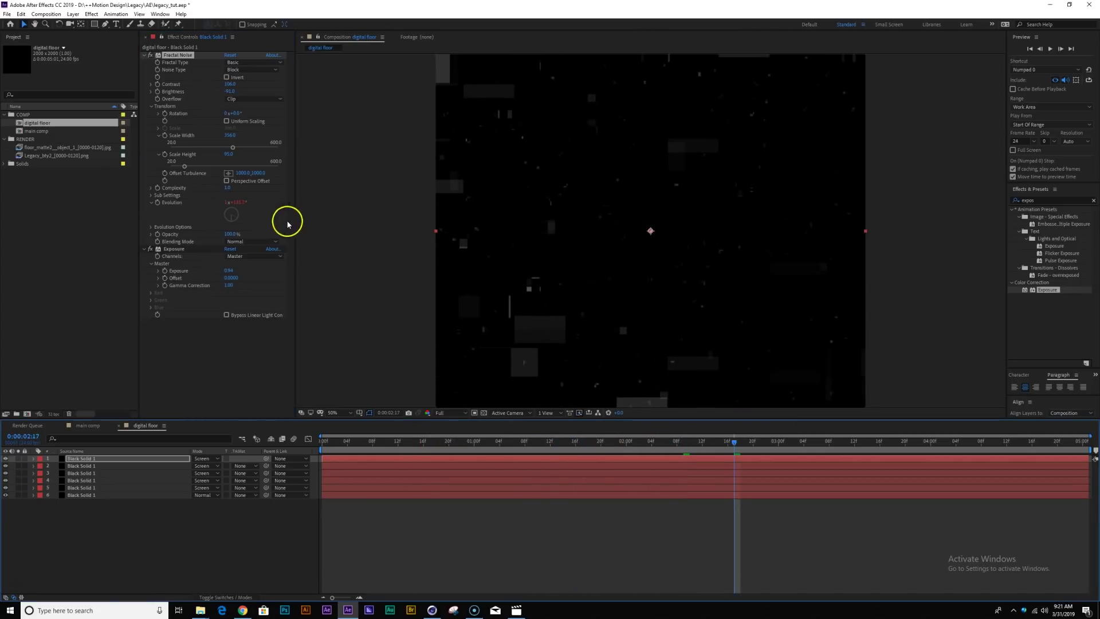
{"action": "left_click_drag", "start_coordinate": [225, 192], "coordinate": [230, 190]}
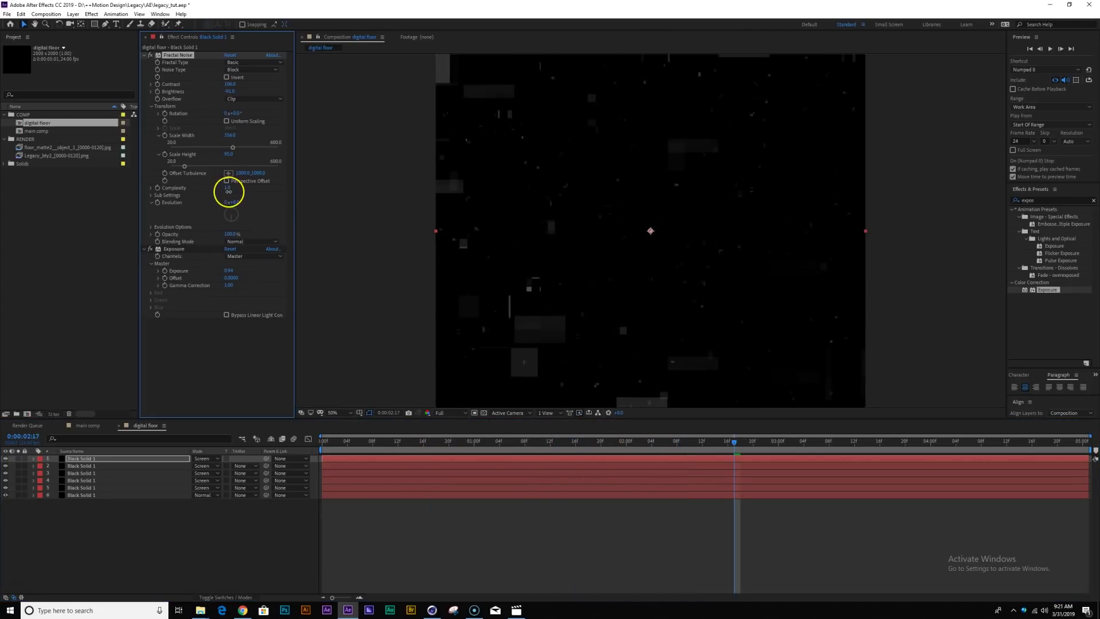
{"action": "scroll", "coordinate": [667, 298], "scroll_direction": "down", "scroll_amount": 2}
{"action": "scroll", "coordinate": [667, 298], "scroll_direction": "up", "scroll_amount": 2}
Duplicate the top stretched-block solid, isolate the copy, and enlarge its noise to about 599 Scale Width and 479 Scale Height.
{"action": "left_click", "coordinate": [82, 458]}
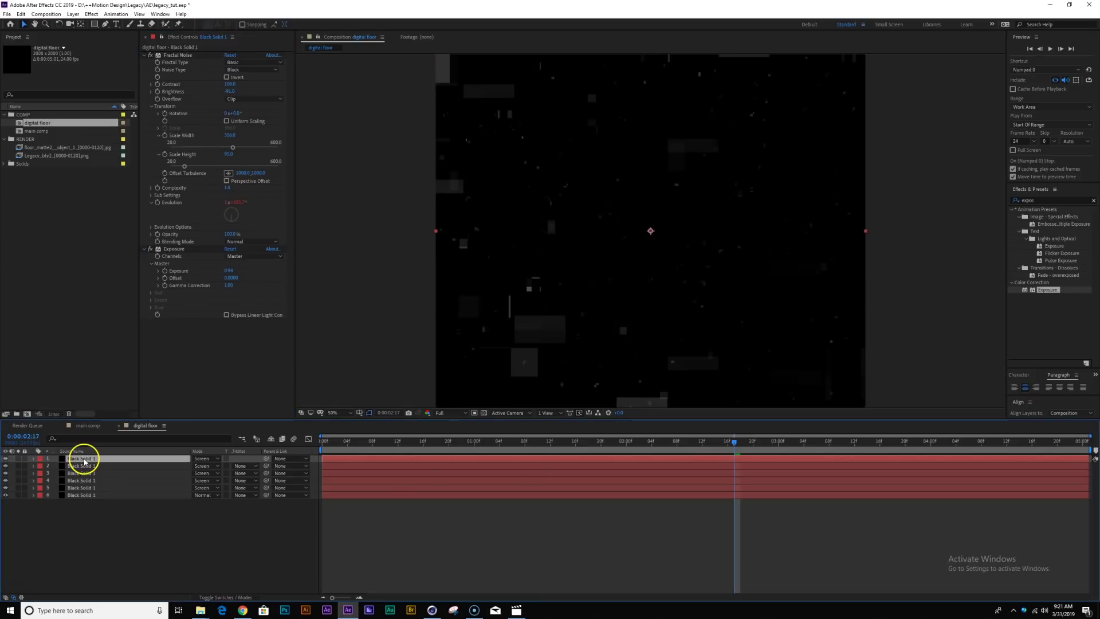
{"action": "key", "text": "ctrl+d"}
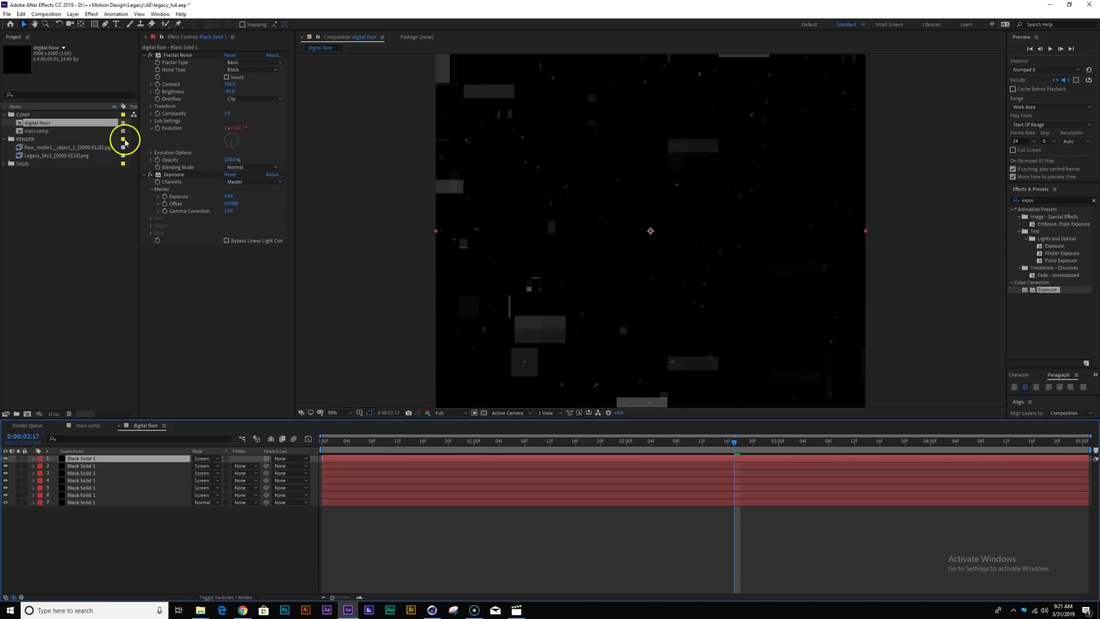
{"action": "left_click", "coordinate": [151, 106]}
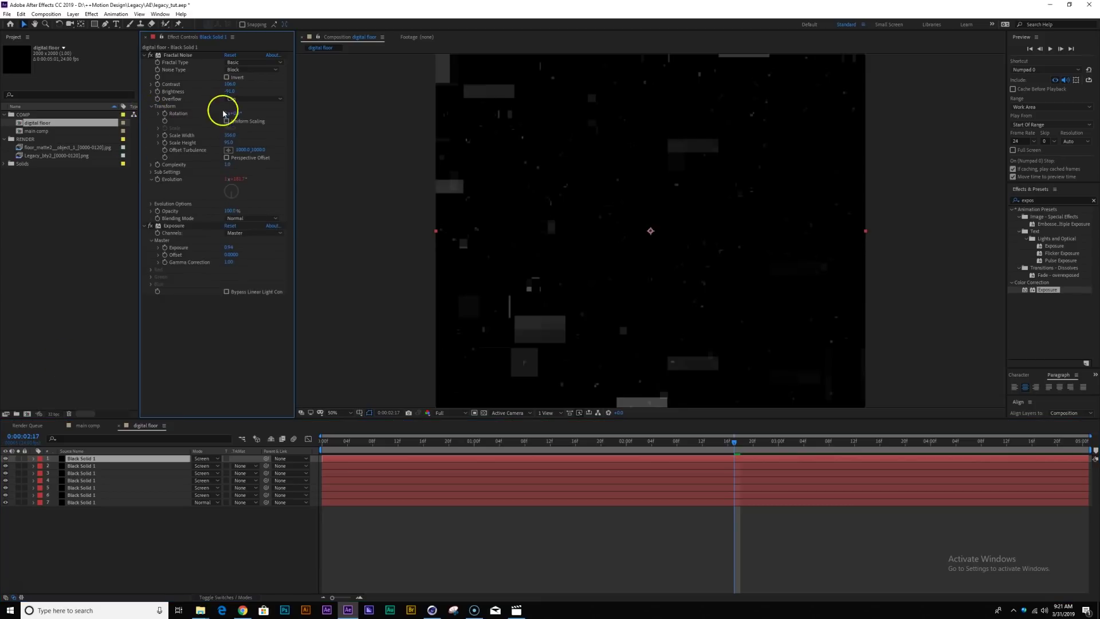
{"action": "left_click_drag", "start_coordinate": [234, 135], "coordinate": [338, 138]}
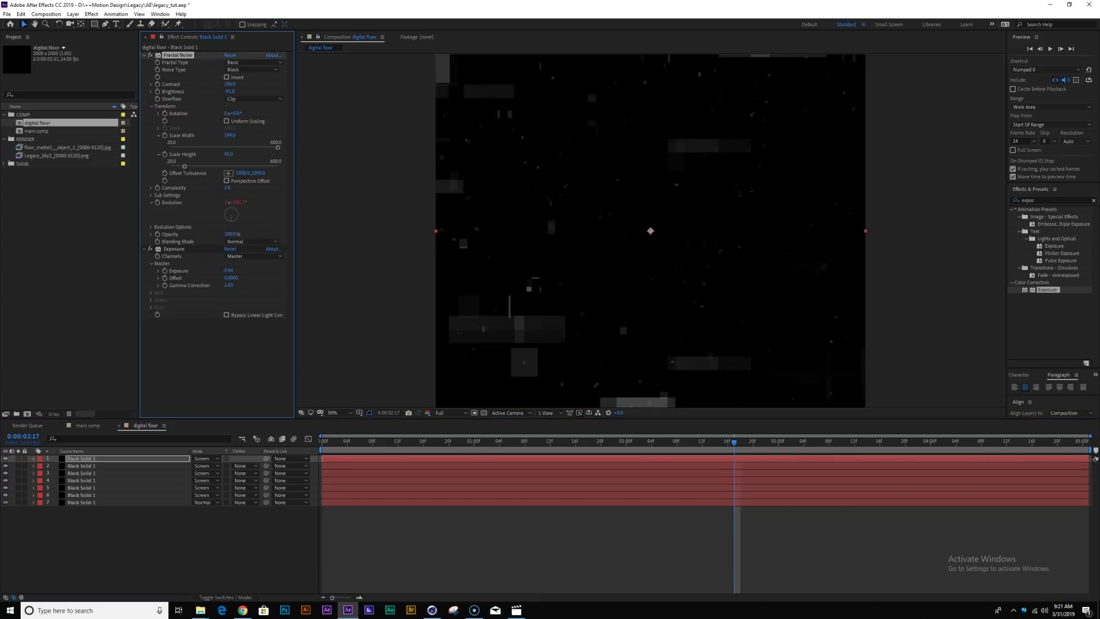
{"action": "left_click", "coordinate": [18, 458]}
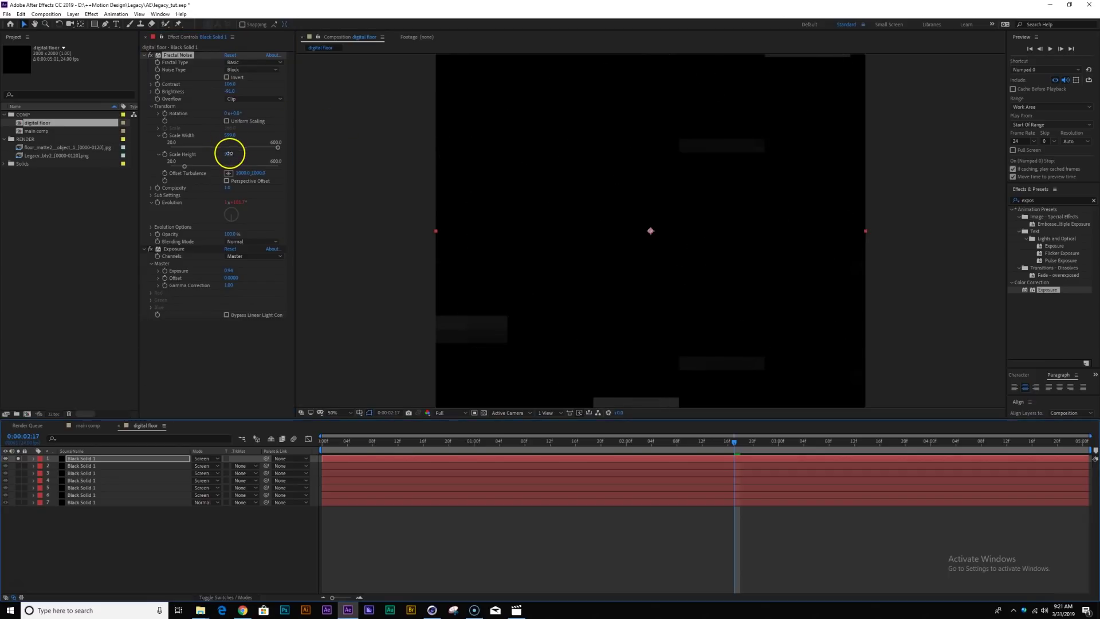
{"action": "left_click_drag", "start_coordinate": [229, 153], "coordinate": [379, 142]}
Set the large-block copy's Brightness to about -69, Complexity 1.4 and Contrast 91, raise Exposure slightly, and show all layers again.
{"action": "left_click_drag", "start_coordinate": [234, 92], "coordinate": [243, 96]}
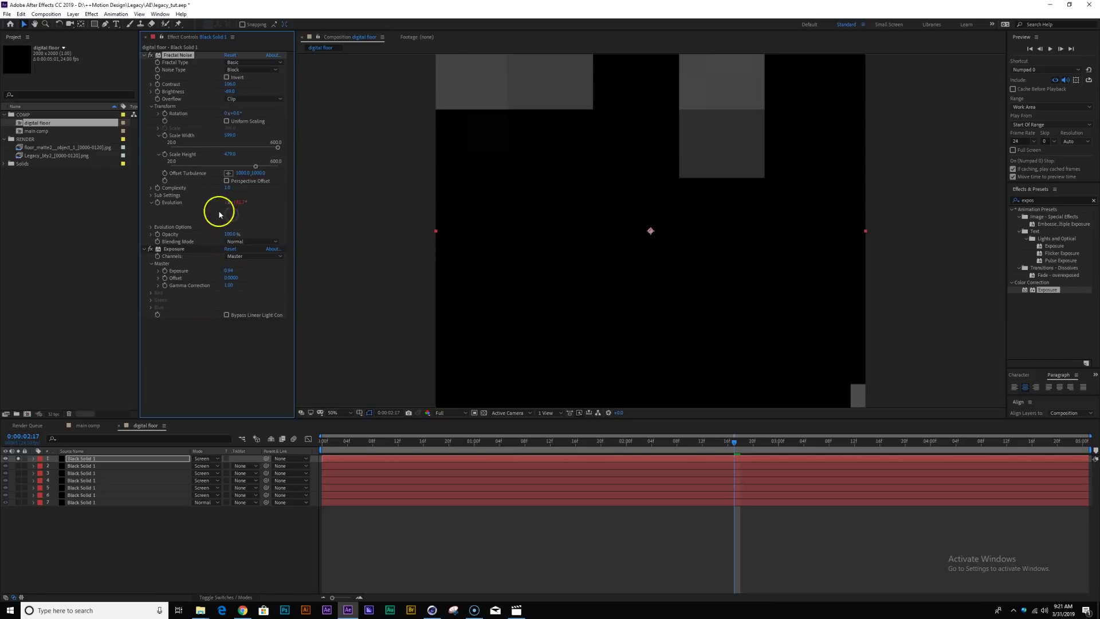
{"action": "left_click_drag", "start_coordinate": [242, 188], "coordinate": [247, 188]}
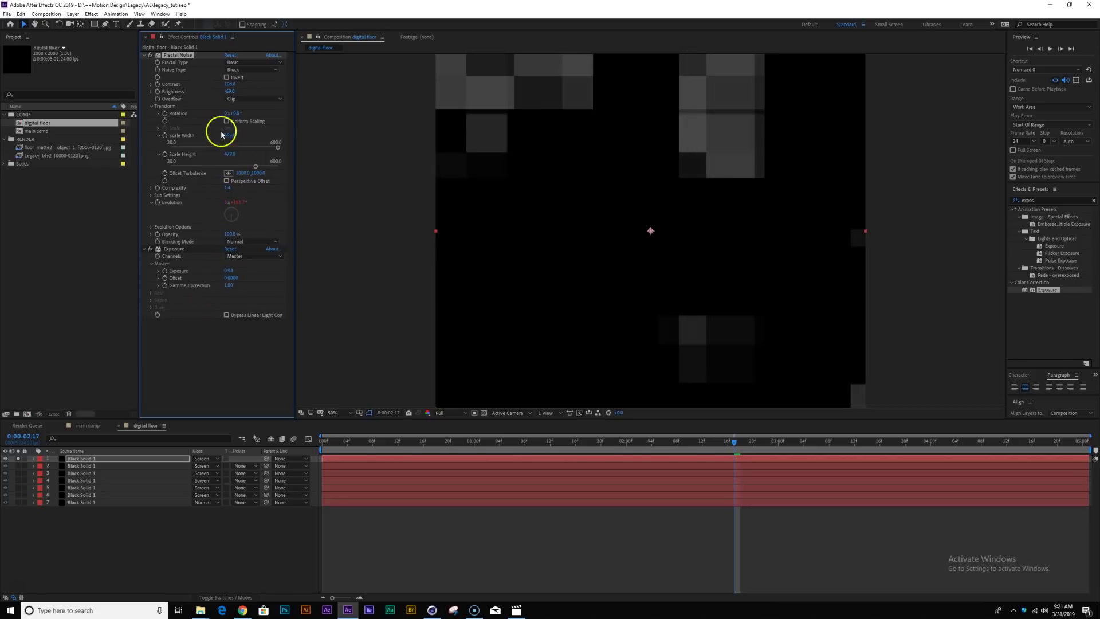
{"action": "mouse_move", "coordinate": [228, 84]}
{"action": "left_mouse_down"}
{"action": "mouse_move", "coordinate": [218, 84]}
{"action": "mouse_move", "coordinate": [228, 85]}
{"action": "left_mouse_up"}
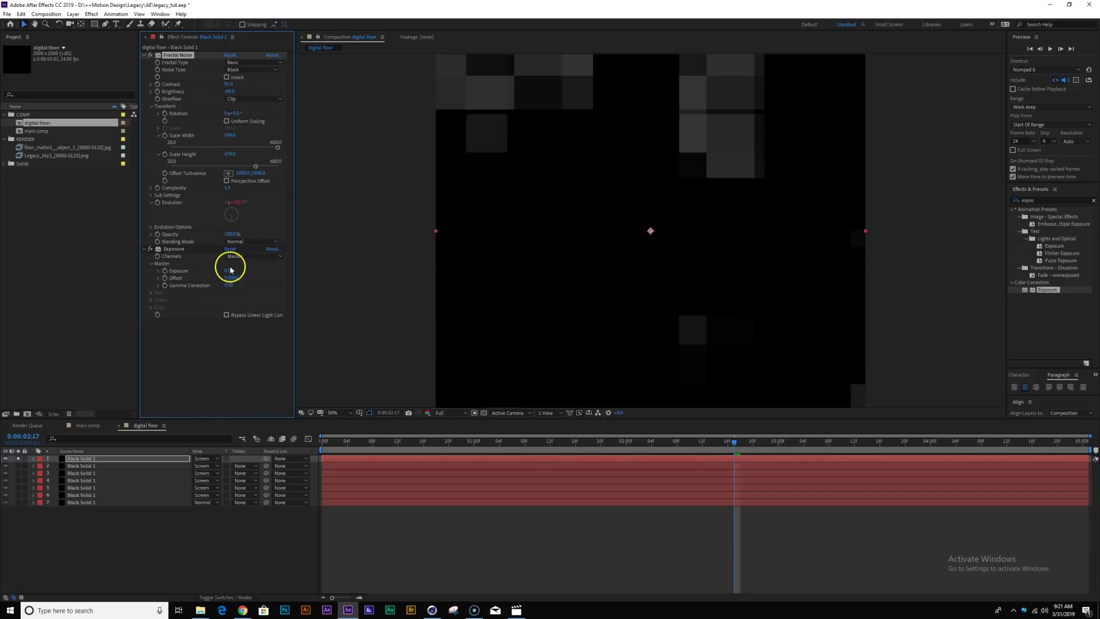
{"action": "left_click_drag", "start_coordinate": [230, 269], "coordinate": [232, 271]}
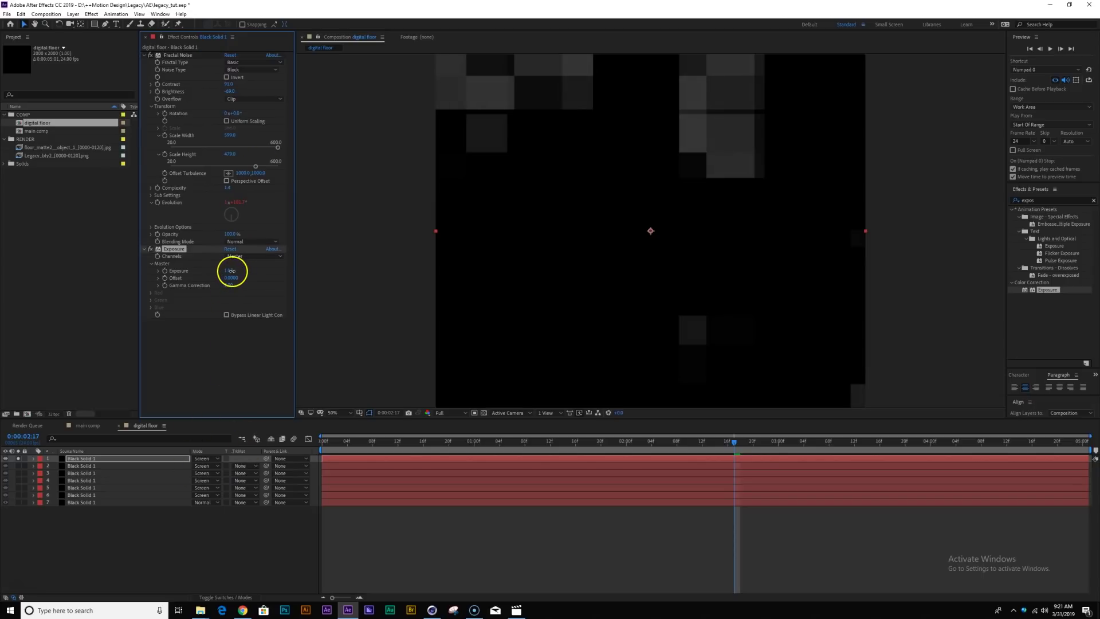
{"action": "left_click", "coordinate": [19, 459]}
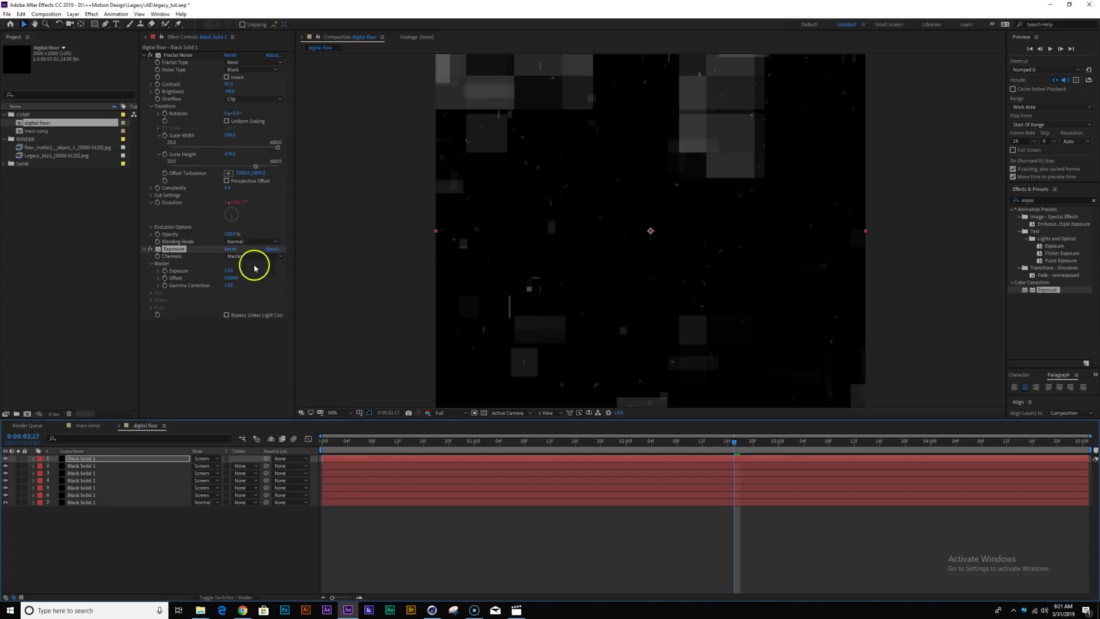
Set the top layer's opacity to 26% and preview the combined blocks at other points in time.
{"action": "key", "text": "t"}
{"action": "left_click_drag", "start_coordinate": [197, 466], "coordinate": [167, 465]}
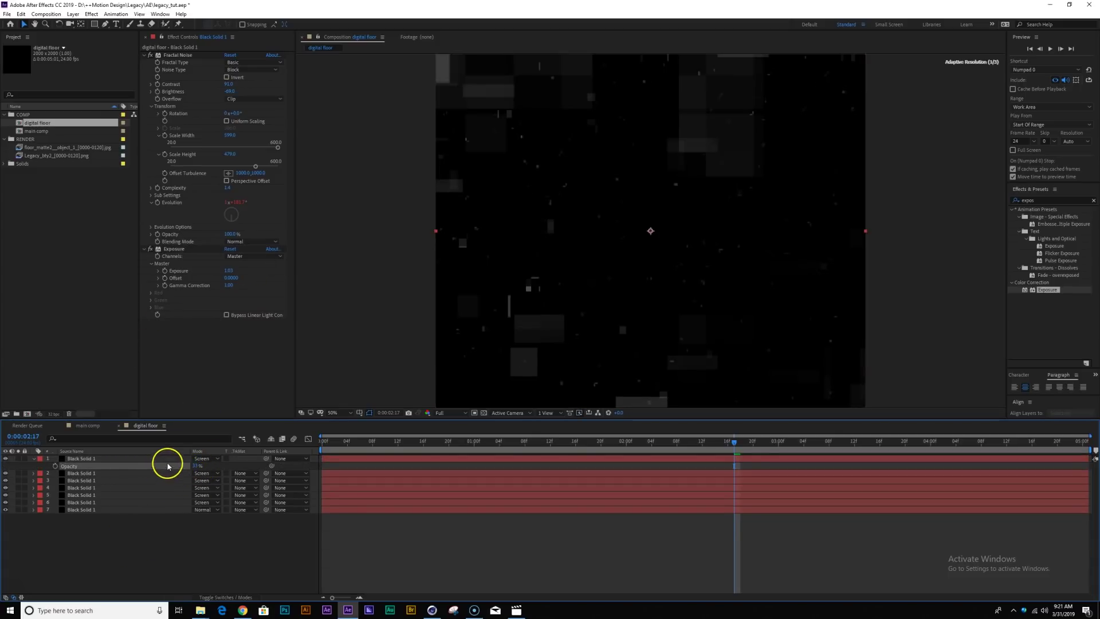
{"action": "type", "text": "26"}
{"action": "key", "text": "Return"}
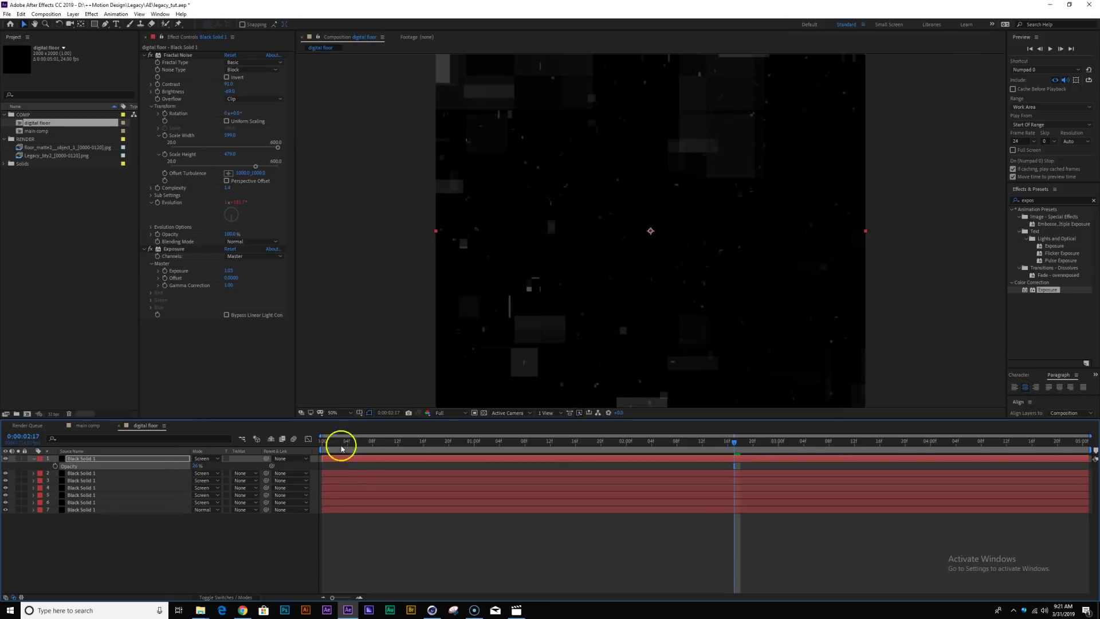
{"action": "left_click", "coordinate": [512, 441]}
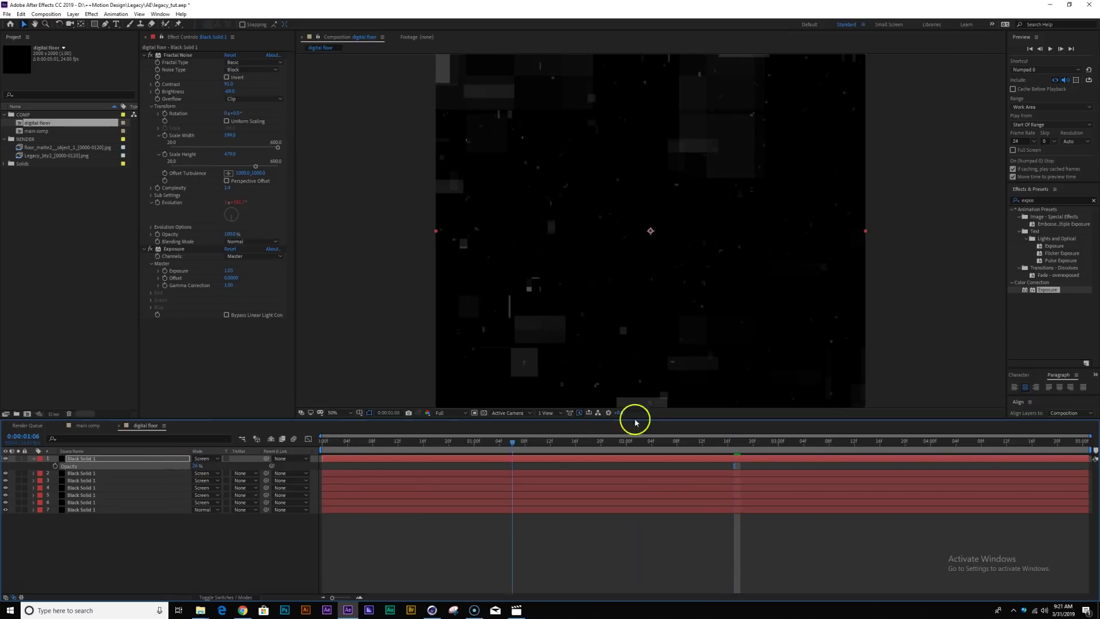
{"action": "left_click", "coordinate": [651, 441]}
{"action": "scroll", "coordinate": [691, 313], "scroll_direction": "down", "scroll_amount": 1}
{"action": "scroll", "coordinate": [694, 330], "scroll_direction": "up", "scroll_amount": 1}
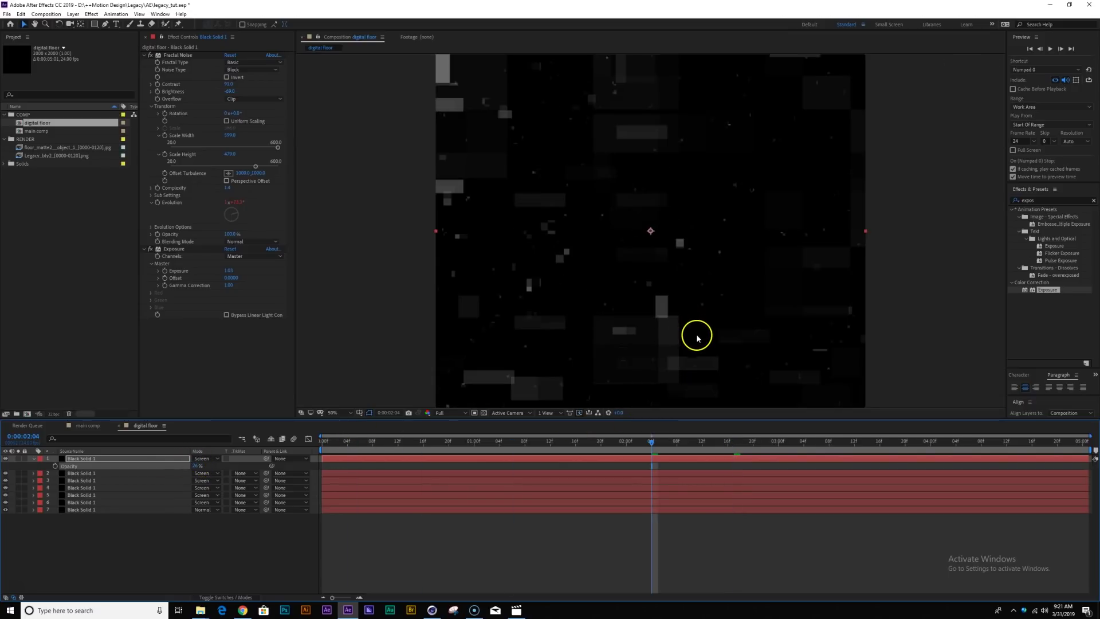
Compare the top two layers by toggling their visibility, and lower the second layer's opacity.
{"action": "left_click", "coordinate": [5, 459]}
{"action": "left_click", "coordinate": [5, 458]}
{"action": "left_click", "coordinate": [6, 458]}
{"action": "left_click", "coordinate": [5, 459]}
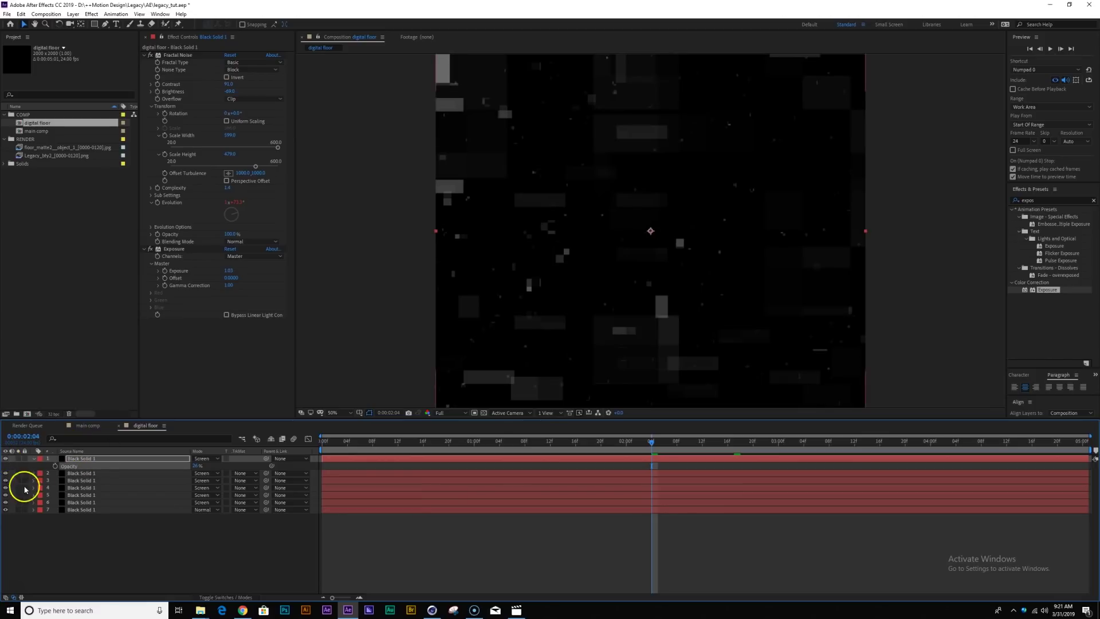
{"action": "left_click", "coordinate": [5, 474]}
{"action": "left_click", "coordinate": [6, 474]}
{"action": "left_click", "coordinate": [80, 473]}
{"action": "key", "text": "t"}
{"action": "left_click_drag", "start_coordinate": [194, 481], "coordinate": [165, 482]}
{"action": "left_click", "coordinate": [86, 452]}
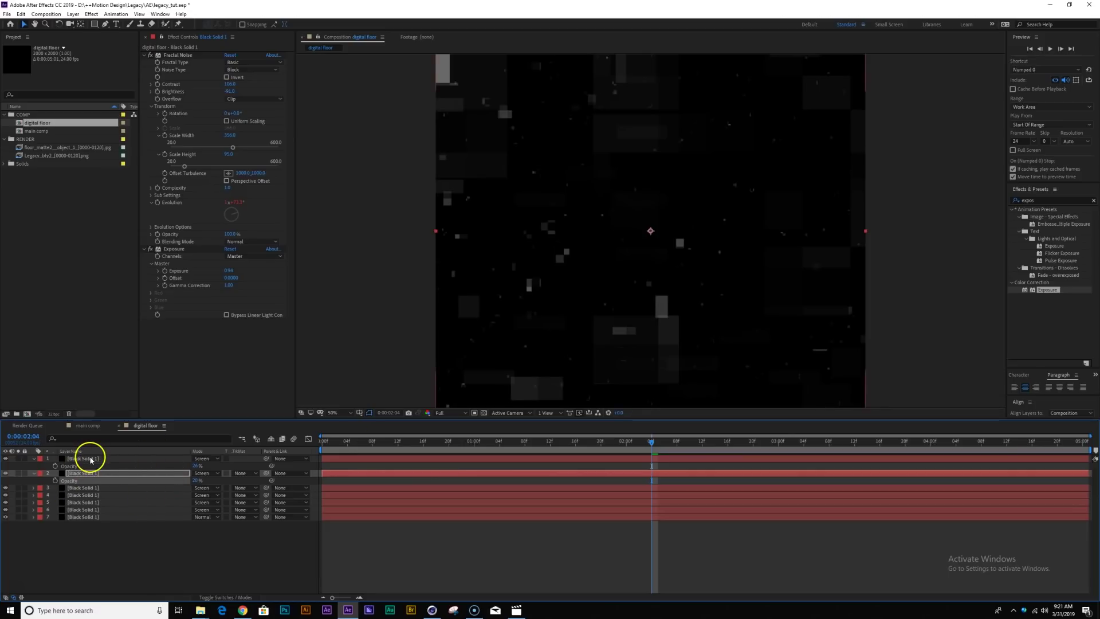
Duplicate the top layer, isolate the copy, and change its Fractal Noise Random Seed to vary the pattern.
{"action": "left_click", "coordinate": [90, 459]}
{"action": "key", "text": "ctrl+d"}
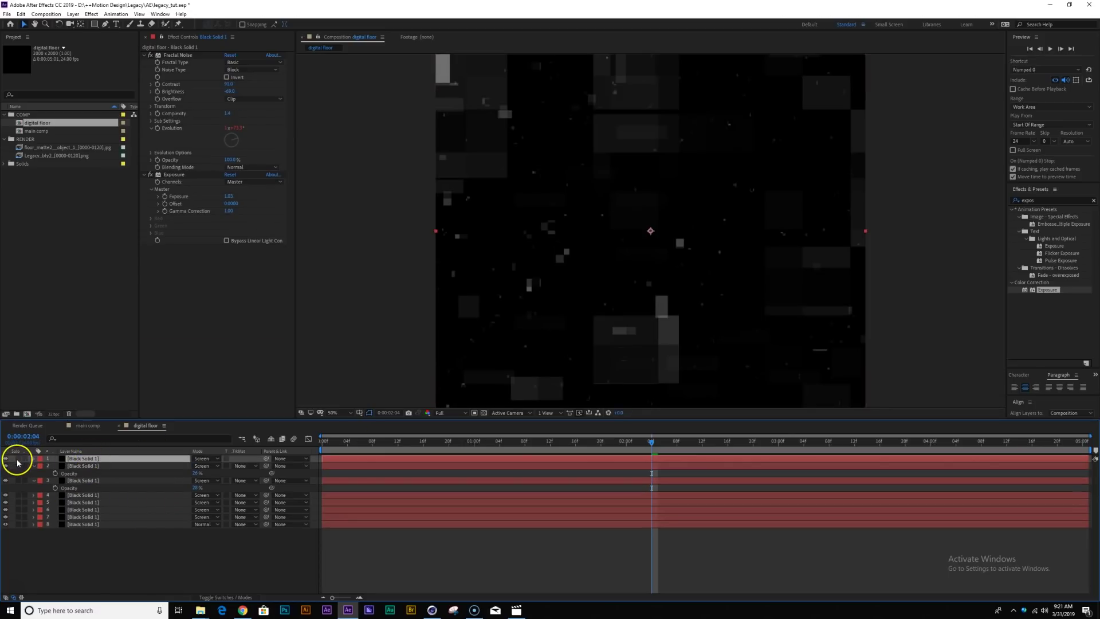
{"action": "left_click", "coordinate": [17, 459]}
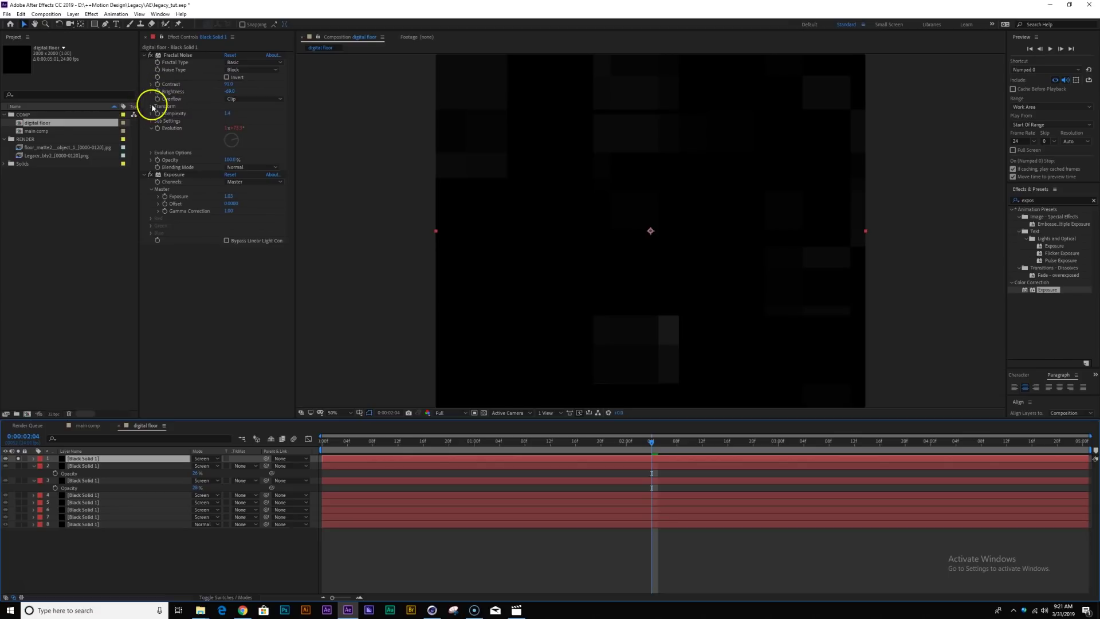
{"action": "left_click", "coordinate": [151, 153]}
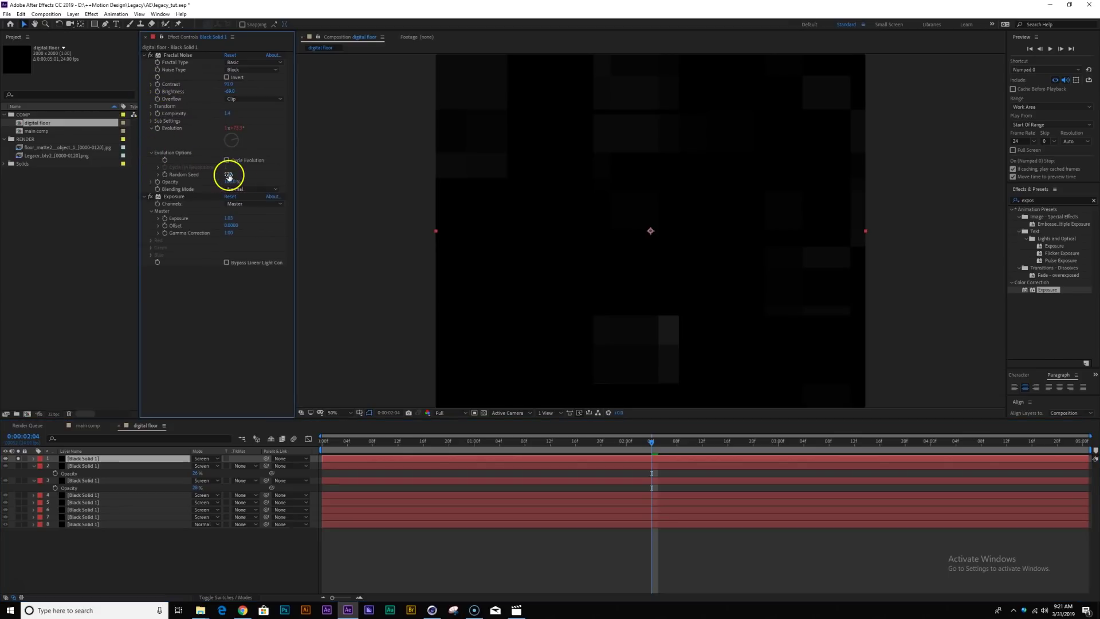
{"action": "left_click_drag", "start_coordinate": [229, 175], "coordinate": [245, 176]}
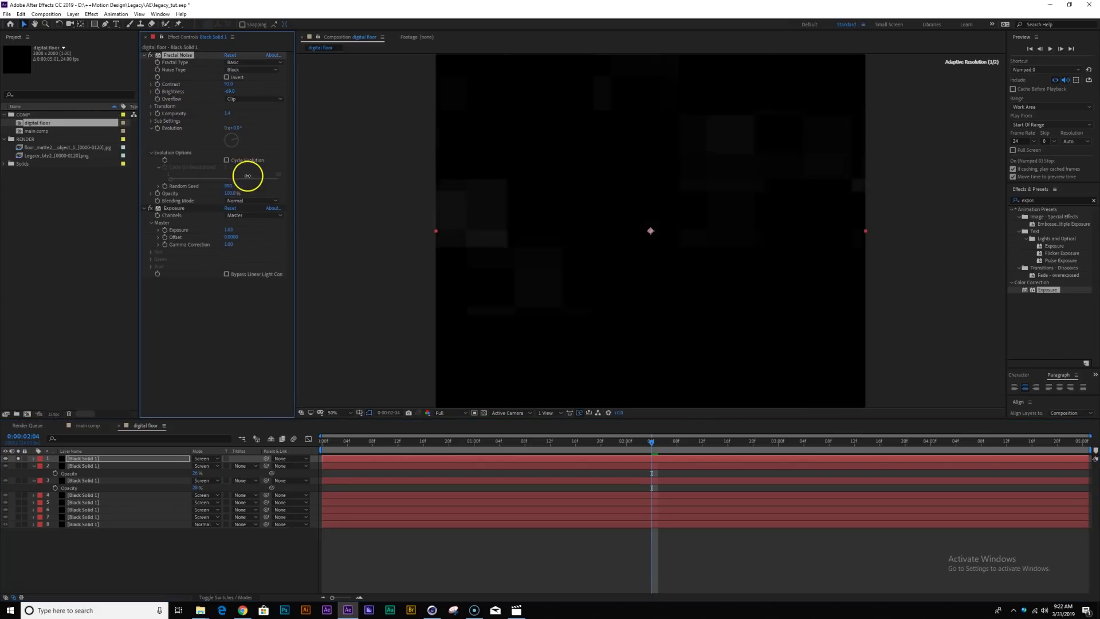
Widen the isolated copy's noise to a Scale Width of more than 1100 and set its layer opacity to 100%.
{"action": "left_click", "coordinate": [152, 106]}
{"action": "left_click_drag", "start_coordinate": [231, 137], "coordinate": [477, 115]}
{"action": "left_click", "coordinate": [229, 190]}
{"action": "key", "text": "t"}
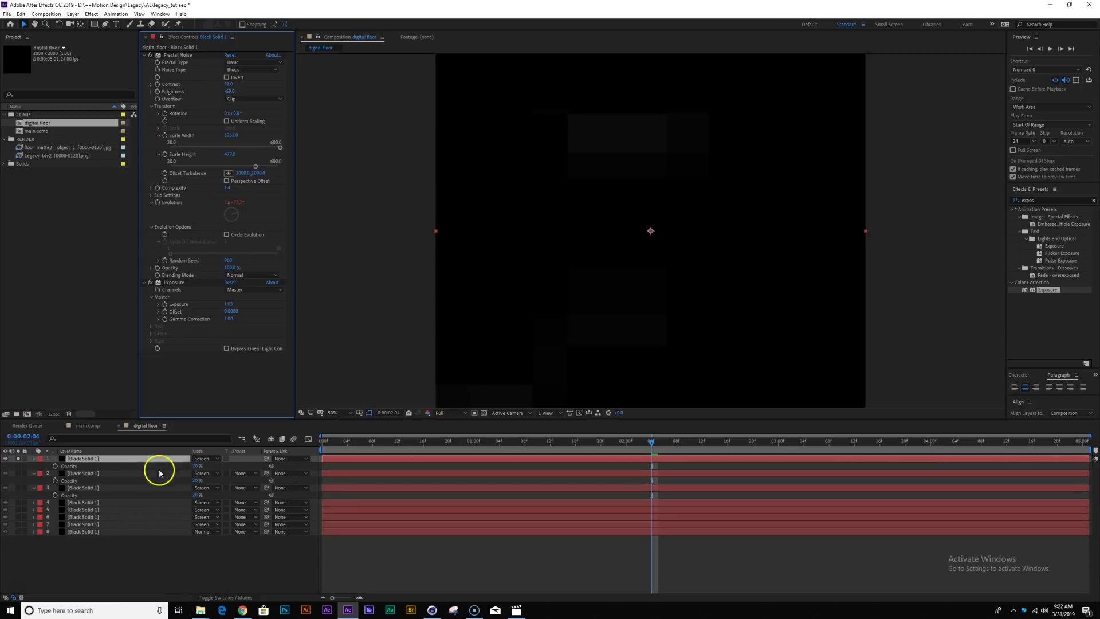
{"action": "left_click_drag", "start_coordinate": [196, 467], "coordinate": [1071, 207]}
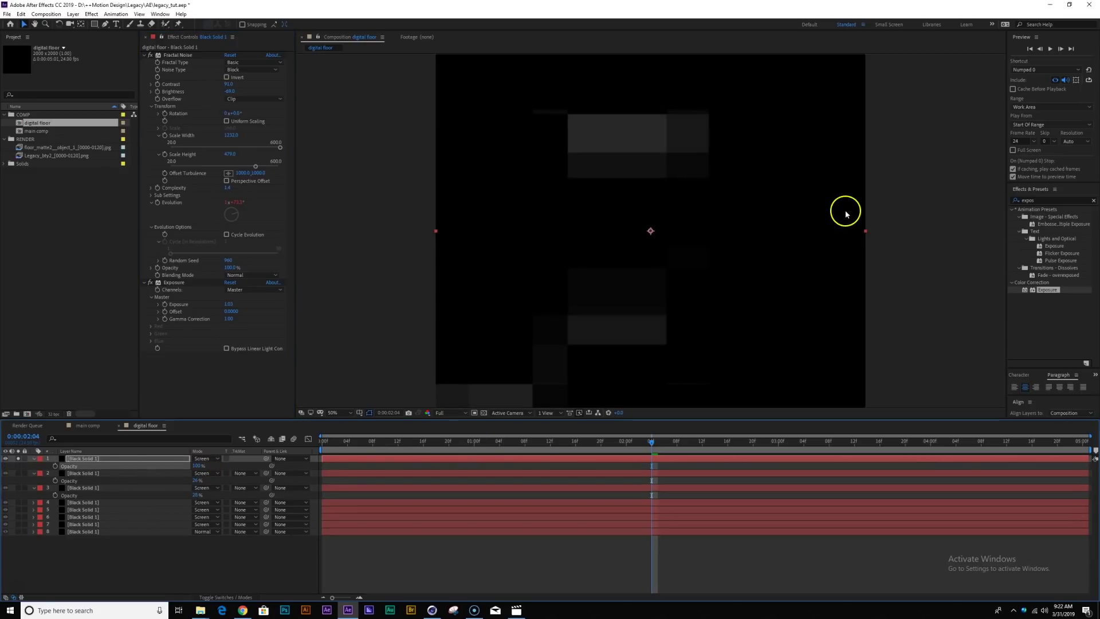
Apply an inverted Find Edges effect to the top layer and preview its outlines alone and with all layers.
{"action": "left_click", "coordinate": [1049, 200]}
{"action": "type", "text": "f"}
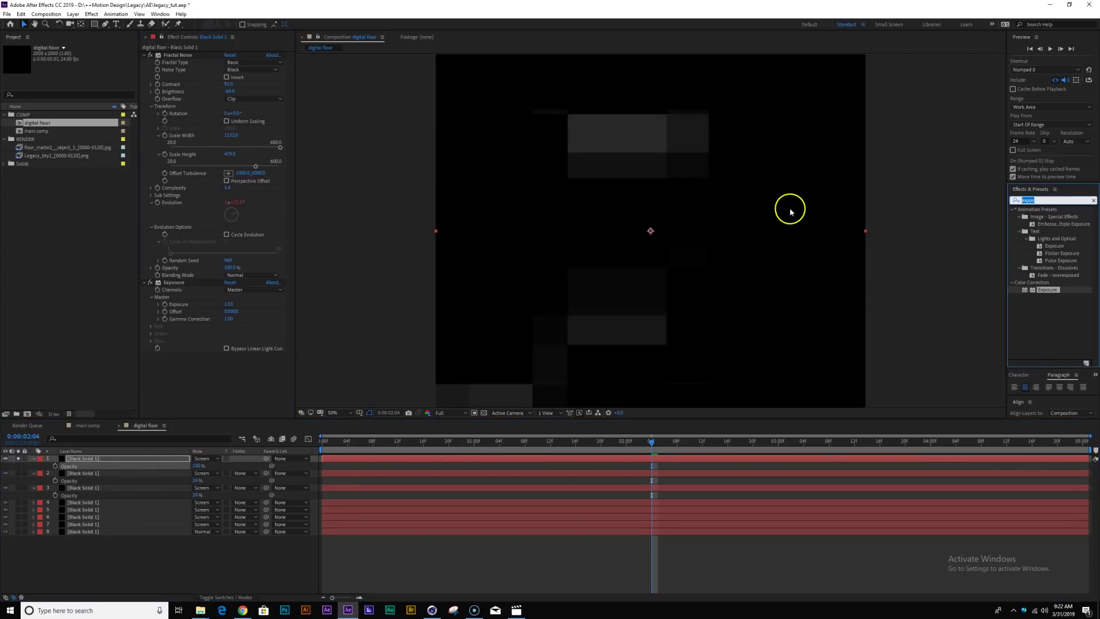
{"action": "type", "text": "ind"}
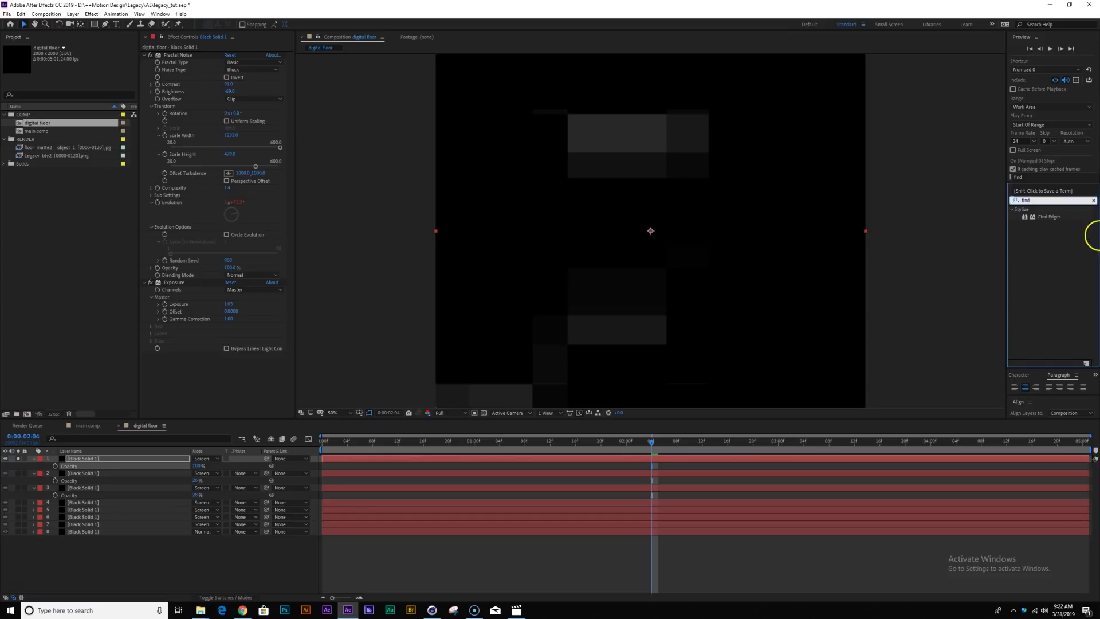
{"action": "double_click", "coordinate": [1049, 218]}
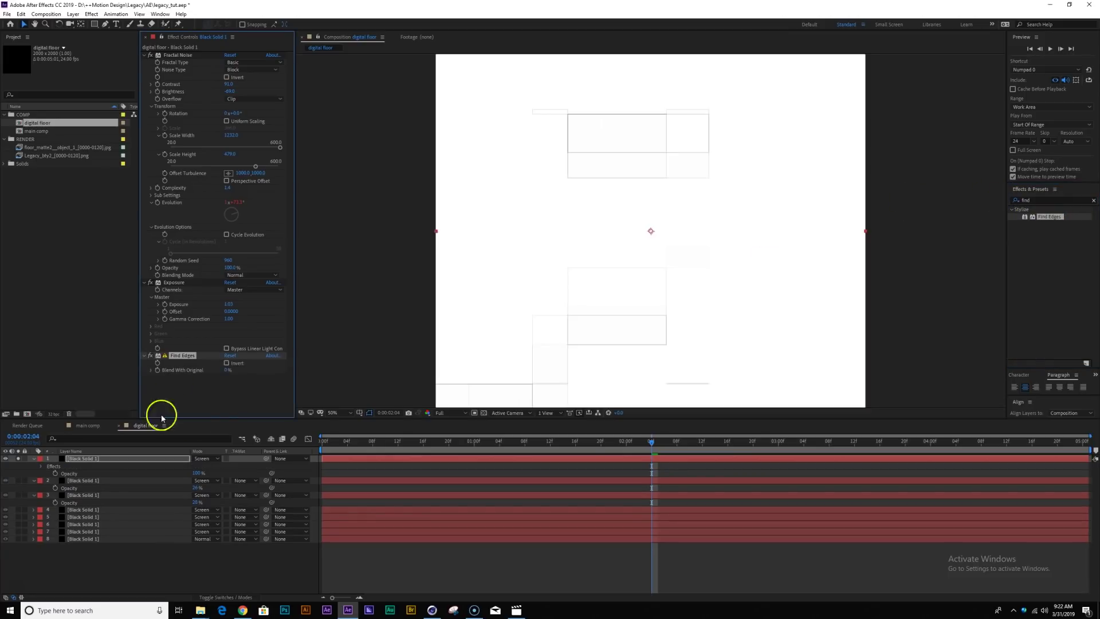
{"action": "left_click", "coordinate": [227, 364]}
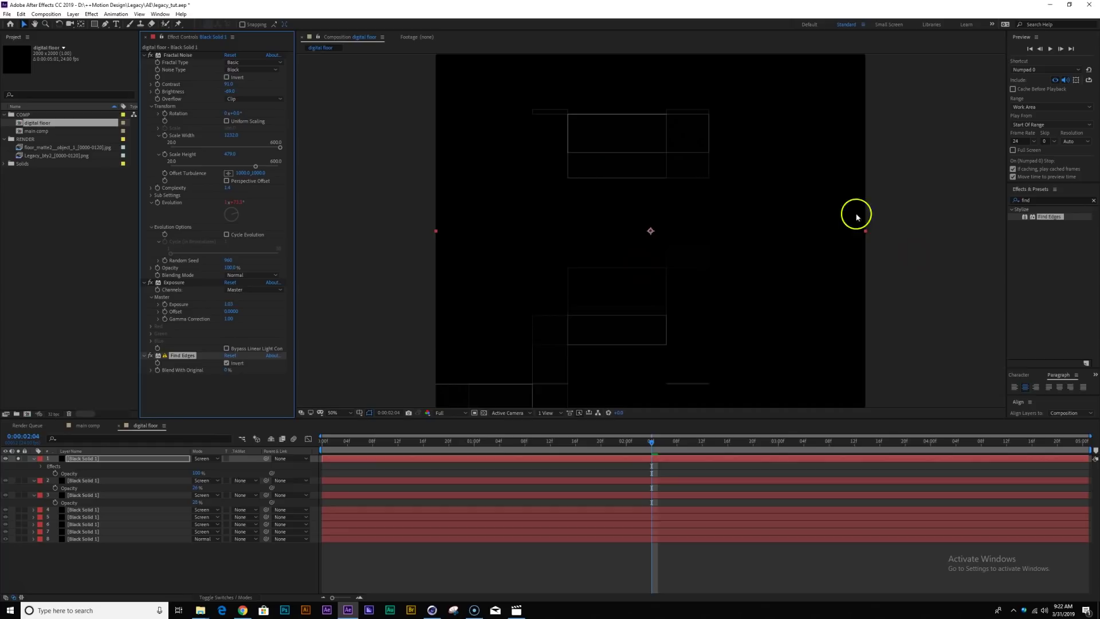
{"action": "left_click_drag", "start_coordinate": [413, 441], "coordinate": [690, 424]}
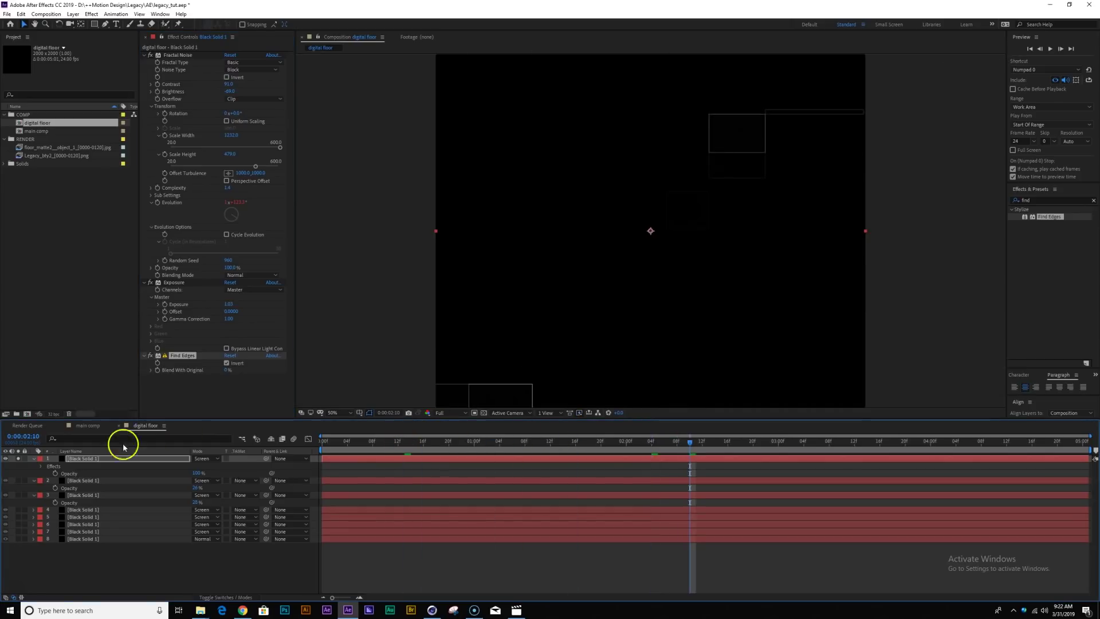
{"action": "left_click", "coordinate": [19, 459]}
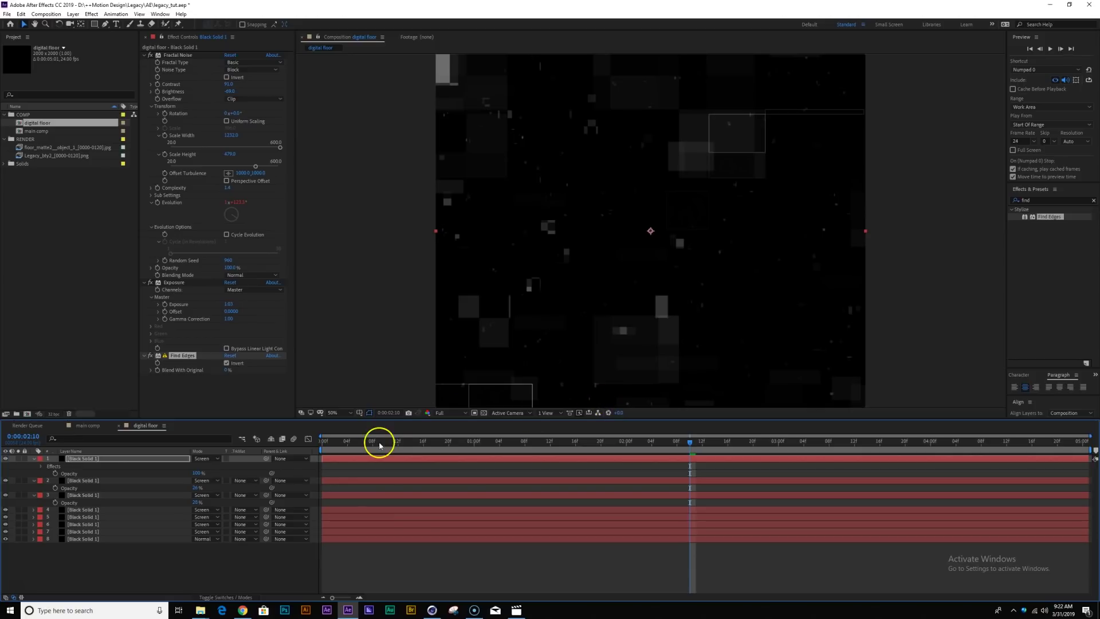
{"action": "left_click", "coordinate": [524, 441]}
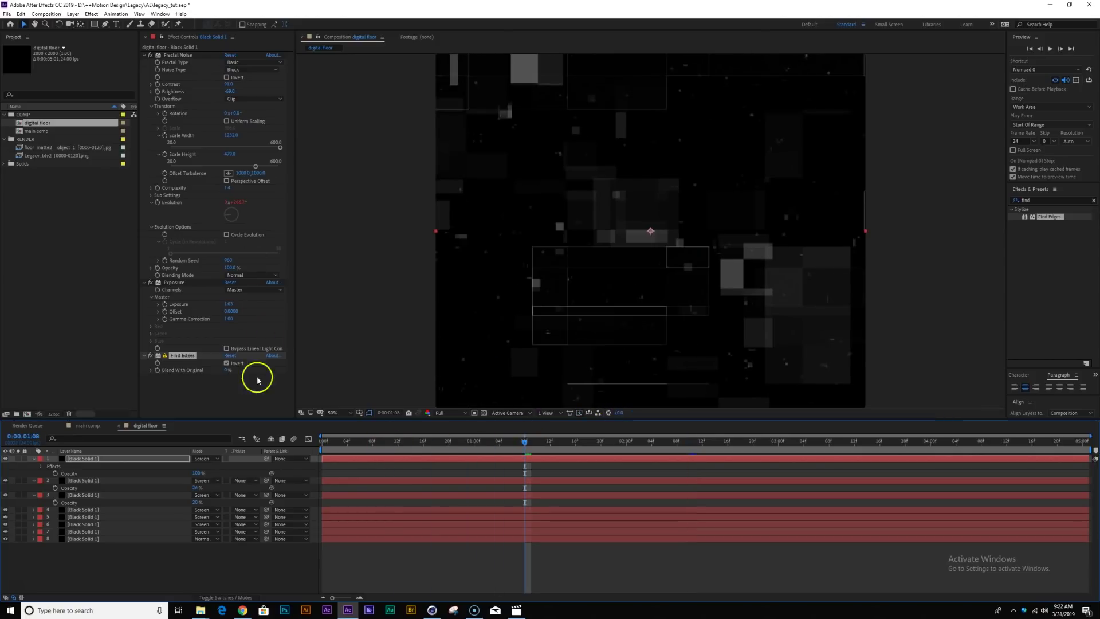
Raise the outline layer's Exposure slightly, adjust its Fractal Noise Complexity, and inspect the result at another frame.
{"action": "left_click_drag", "start_coordinate": [229, 304], "coordinate": [240, 304]}
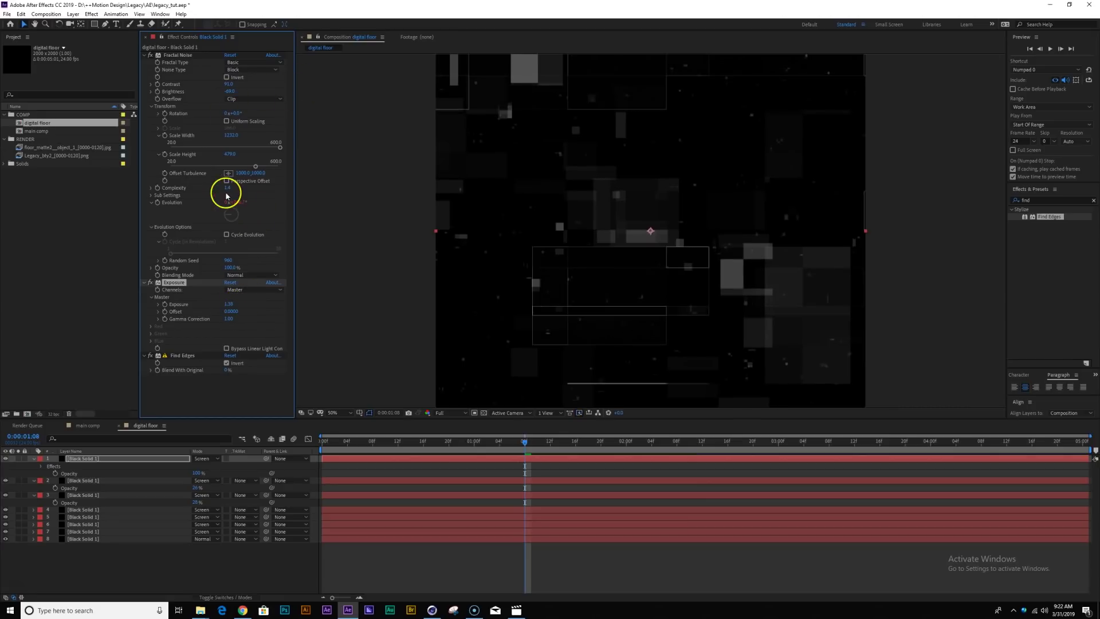
{"action": "left_click_drag", "start_coordinate": [233, 187], "coordinate": [246, 190]}
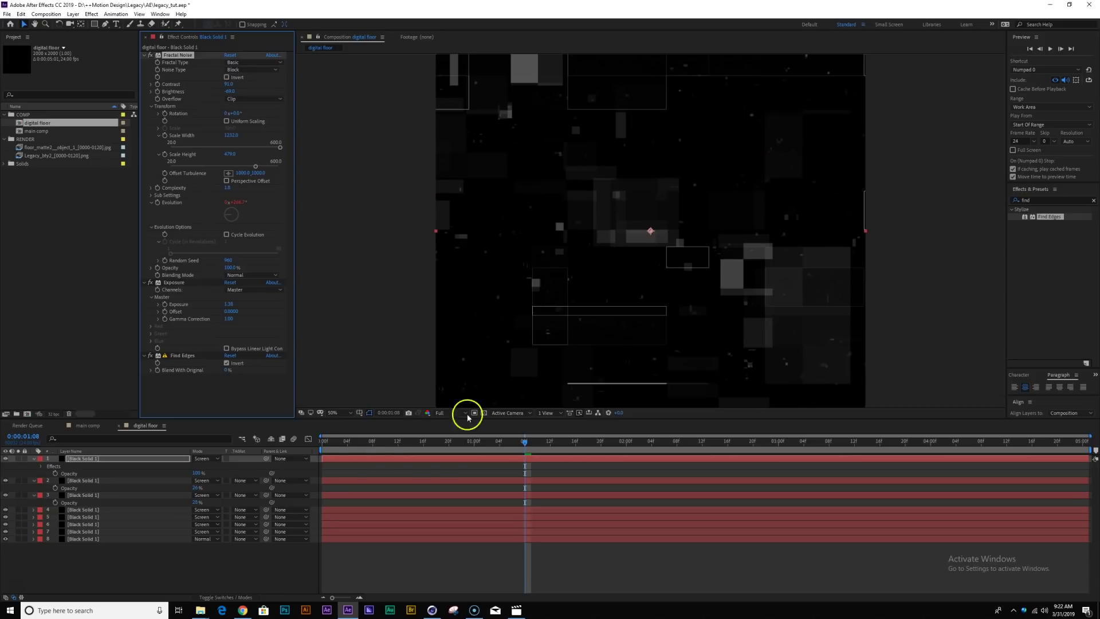
{"action": "left_click", "coordinate": [653, 436]}
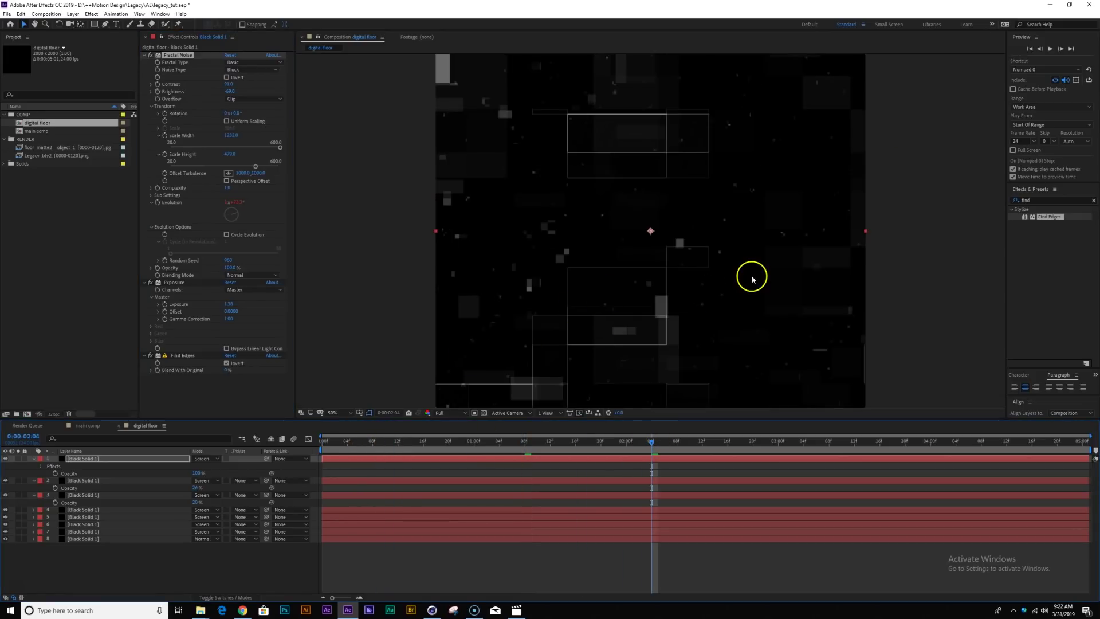
{"action": "scroll", "coordinate": [636, 295], "scroll_direction": "up", "scroll_amount": 1}
{"action": "scroll", "coordinate": [636, 295], "scroll_direction": "down", "scroll_amount": 1}
{"action": "scroll", "coordinate": [544, 327], "scroll_direction": "down", "scroll_amount": 3}
{"action": "scroll", "coordinate": [660, 254], "scroll_direction": "up", "scroll_amount": 2}
{"action": "scroll", "coordinate": [655, 256], "scroll_direction": "down", "scroll_amount": 1}
{"action": "scroll", "coordinate": [667, 269], "scroll_direction": "up", "scroll_amount": 1}
Raise the small-block layer 7's Brightness to about -95, adjust its Contrast, preview the animation, and save the project.
{"action": "left_click", "coordinate": [83, 533]}
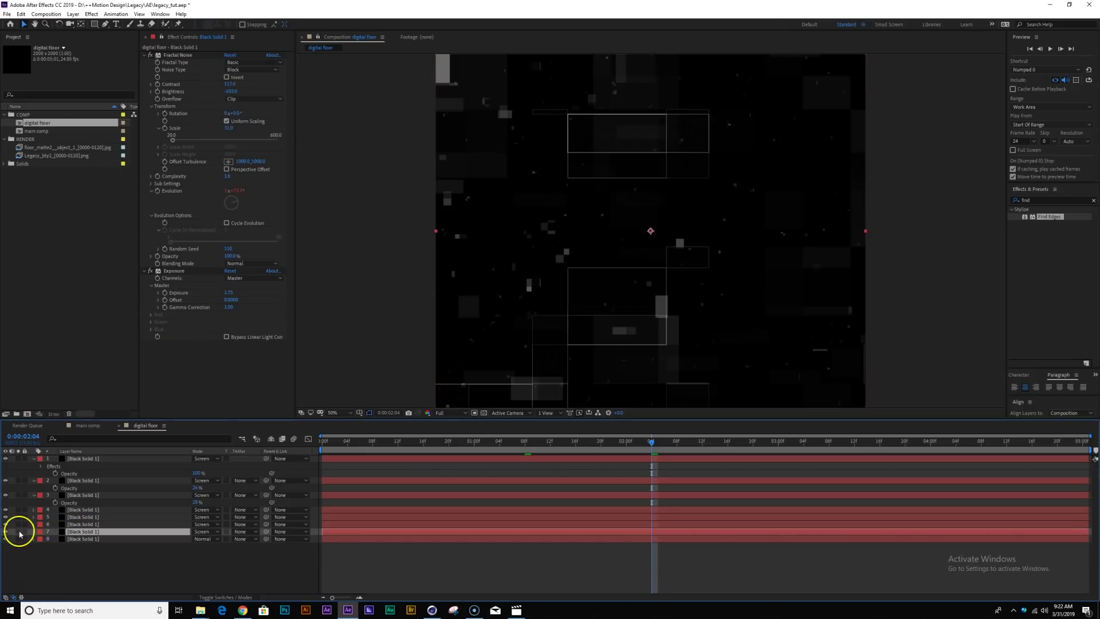
{"action": "left_click", "coordinate": [19, 532]}
{"action": "left_click", "coordinate": [19, 532]}
{"action": "left_click", "coordinate": [230, 92]}
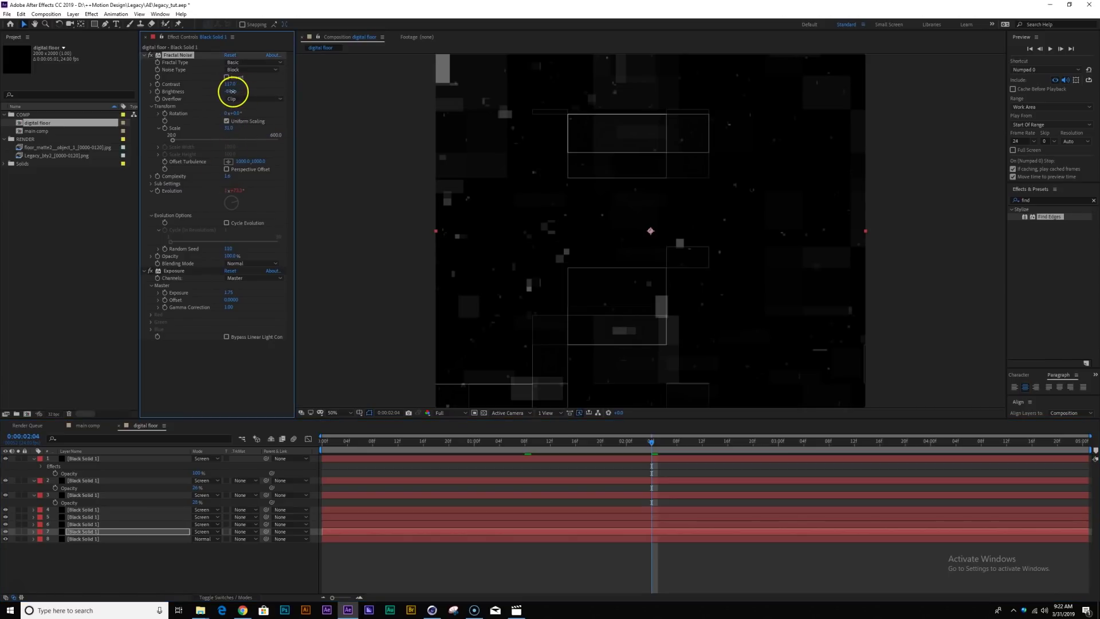
{"action": "left_click_drag", "start_coordinate": [235, 91], "coordinate": [233, 92]}
{"action": "left_click_drag", "start_coordinate": [219, 85], "coordinate": [226, 86]}
{"action": "left_click_drag", "start_coordinate": [369, 443], "coordinate": [673, 413]}
{"action": "key", "text": "ctrl+s"}
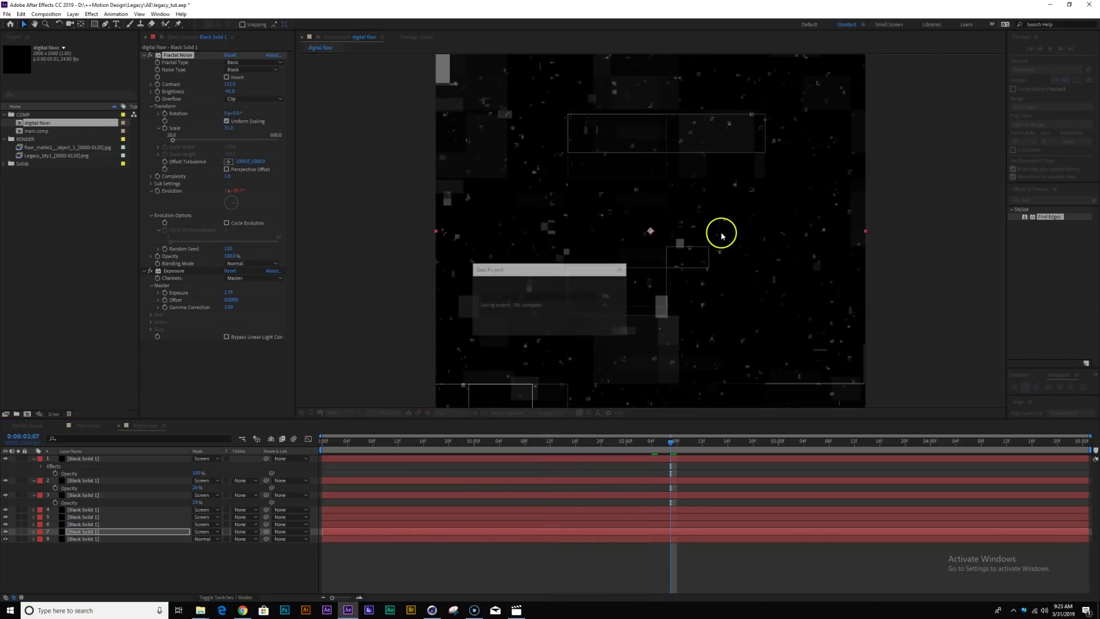
Duplicate the top outline layer, isolate the copy, and raise its Fractal Noise Random Seed above 1000.
{"action": "left_click", "coordinate": [99, 458]}
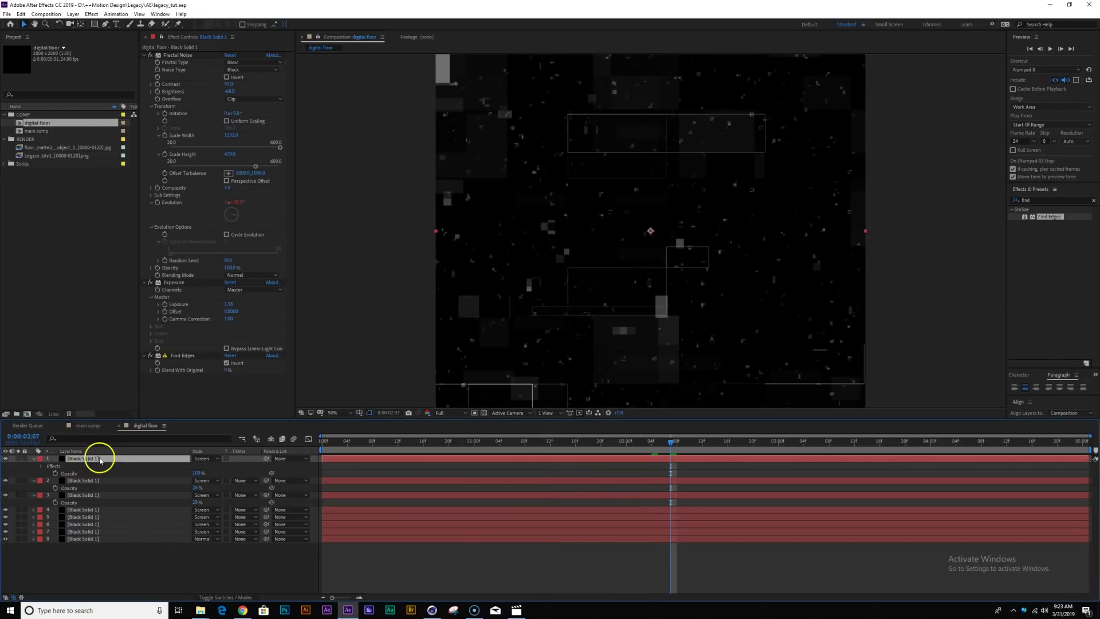
{"action": "key", "text": "ctrl+d"}
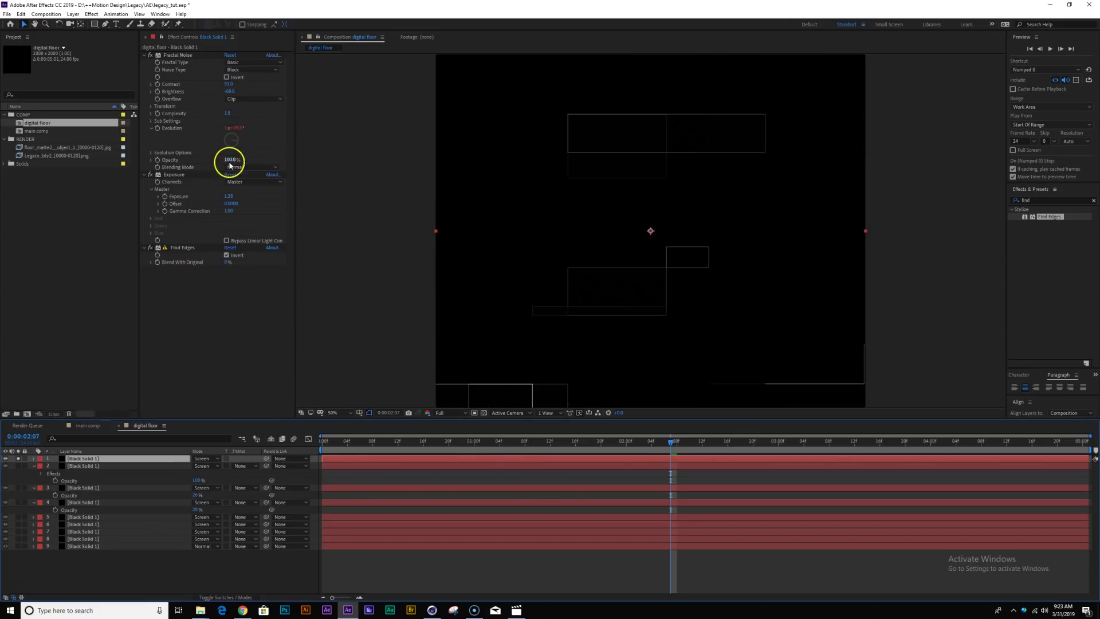
{"action": "left_click", "coordinate": [151, 153]}
{"action": "left_click_drag", "start_coordinate": [226, 176], "coordinate": [248, 176]}
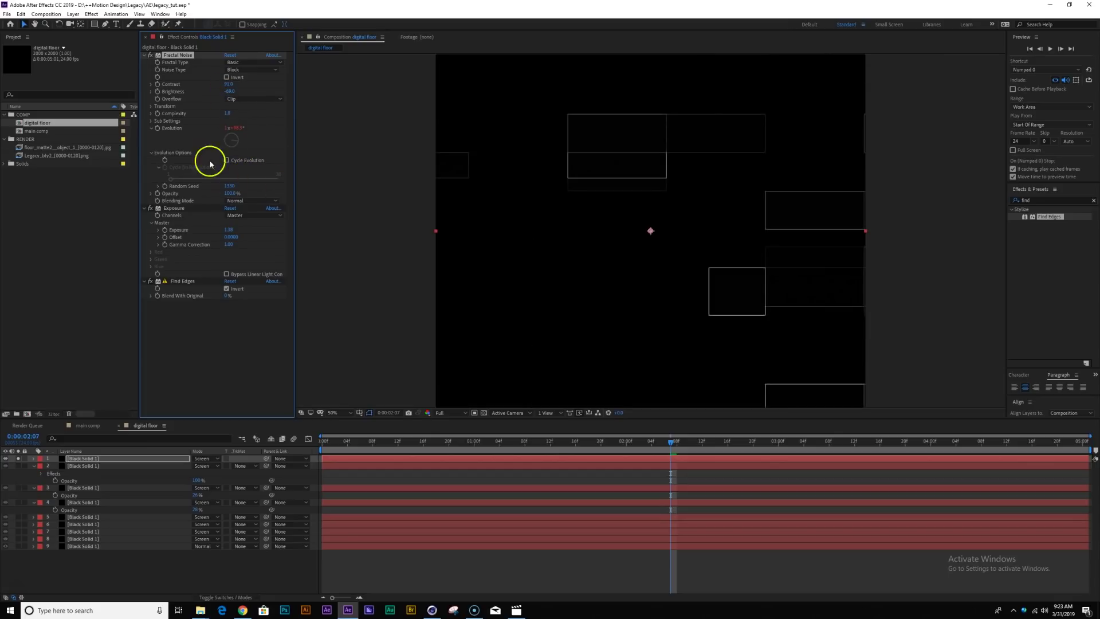
Reduce the copy's noise to a Scale Width of about 575 and Scale Height of about 450, and compare it with all layers.
{"action": "left_click", "coordinate": [151, 106]}
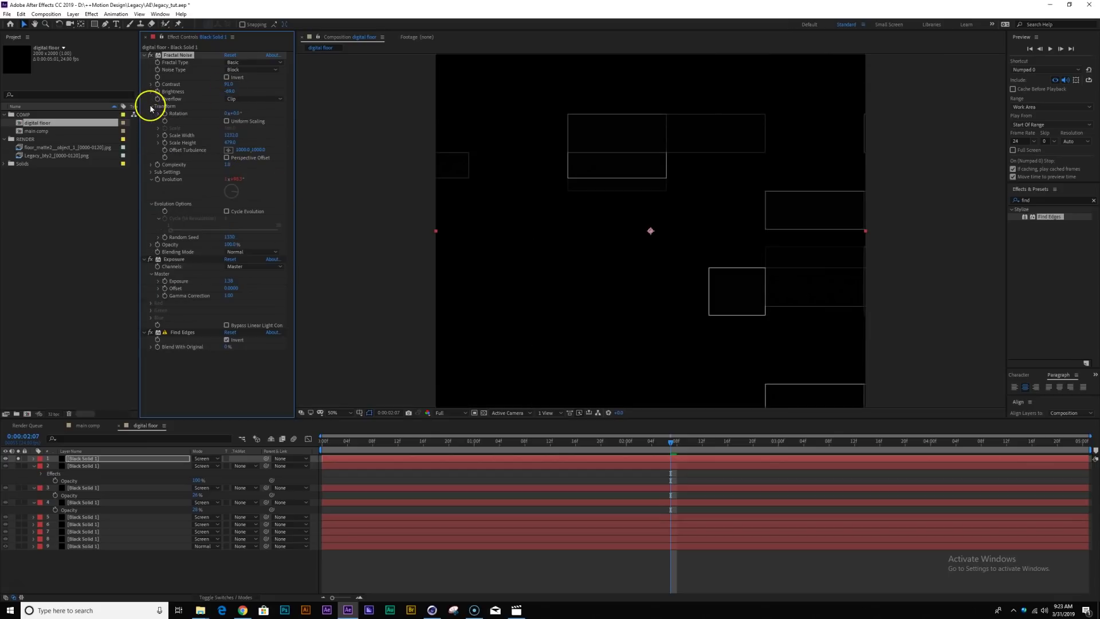
{"action": "left_click_drag", "start_coordinate": [230, 136], "coordinate": [6, 137]}
{"action": "left_click_drag", "start_coordinate": [230, 136], "coordinate": [80, 137]}
{"action": "left_click_drag", "start_coordinate": [230, 154], "coordinate": [215, 154]}
{"action": "left_click", "coordinate": [18, 458]}
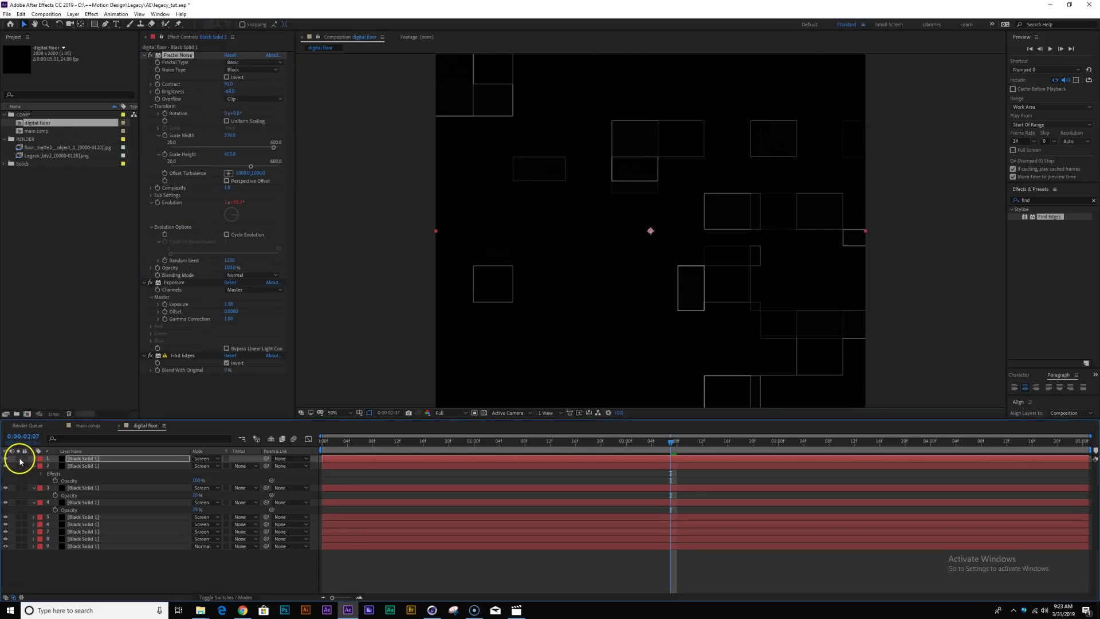
{"action": "left_click", "coordinate": [6, 460]}
{"action": "left_click", "coordinate": [6, 460]}
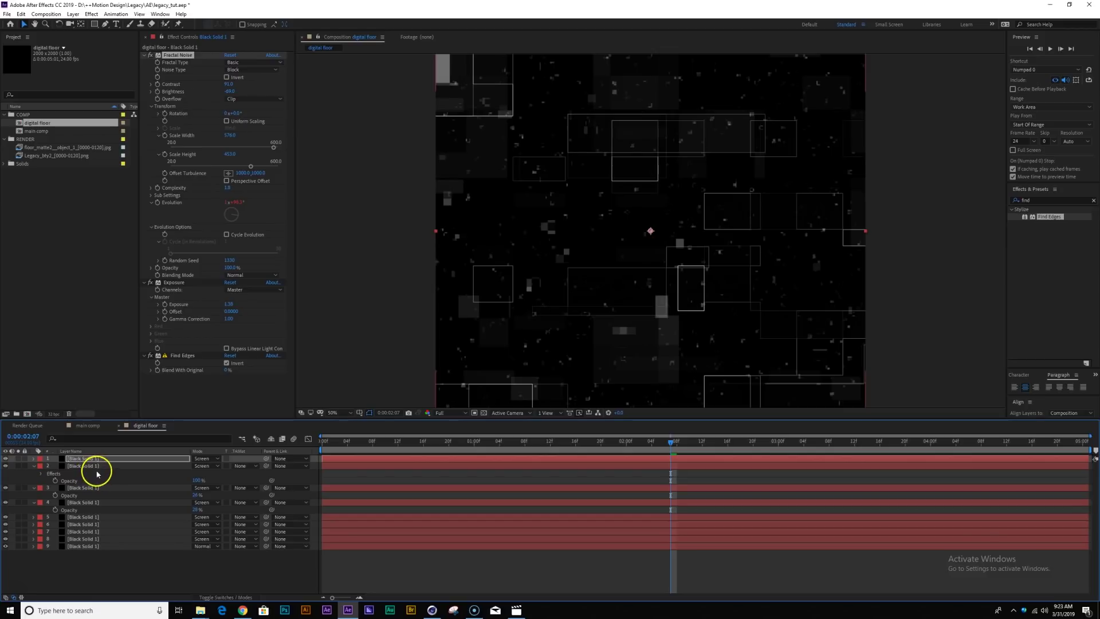
Raise the new outline layer's Exposure, adjust its Fractal Noise Contrast and Brightness, and toggle its visibility to compare.
{"action": "key", "text": "t"}
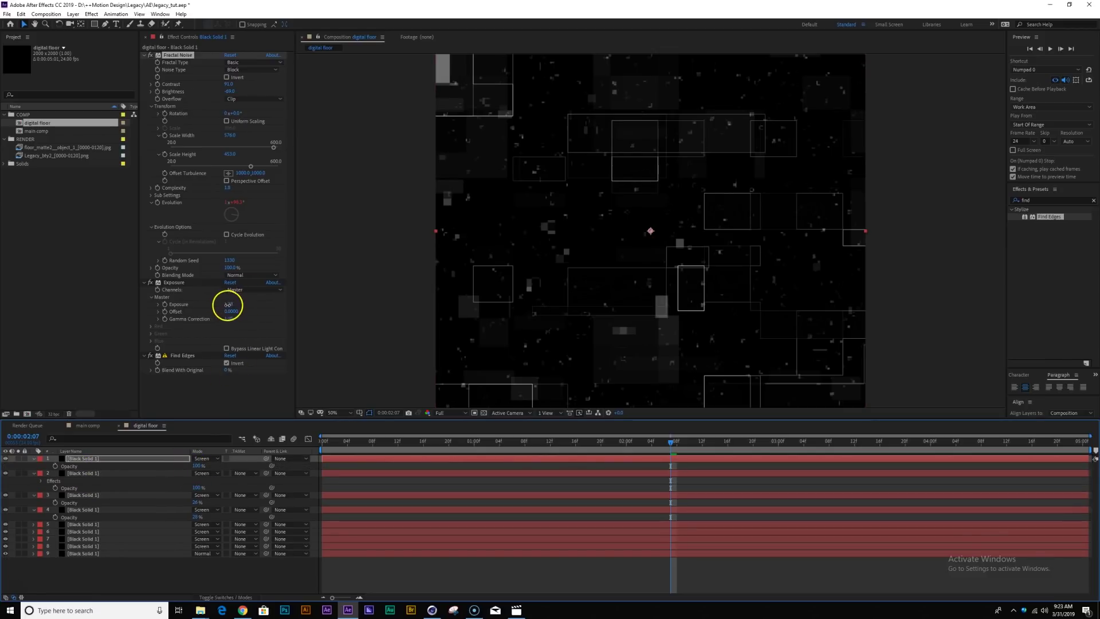
{"action": "left_click_drag", "start_coordinate": [228, 305], "coordinate": [236, 305]}
{"action": "mouse_move", "coordinate": [229, 84]}
{"action": "left_mouse_down"}
{"action": "mouse_move", "coordinate": [242, 94]}
{"action": "mouse_move", "coordinate": [221, 93]}
{"action": "mouse_move", "coordinate": [231, 101]}
{"action": "left_mouse_up"}
{"action": "left_click_drag", "start_coordinate": [230, 92], "coordinate": [231, 91]}
{"action": "left_click", "coordinate": [6, 459]}
Change the Evolution expression of the bottom noise layer 9 to time*100.
{"action": "left_click", "coordinate": [396, 554]}
{"action": "key", "text": "u"}
{"action": "key", "text": "u"}
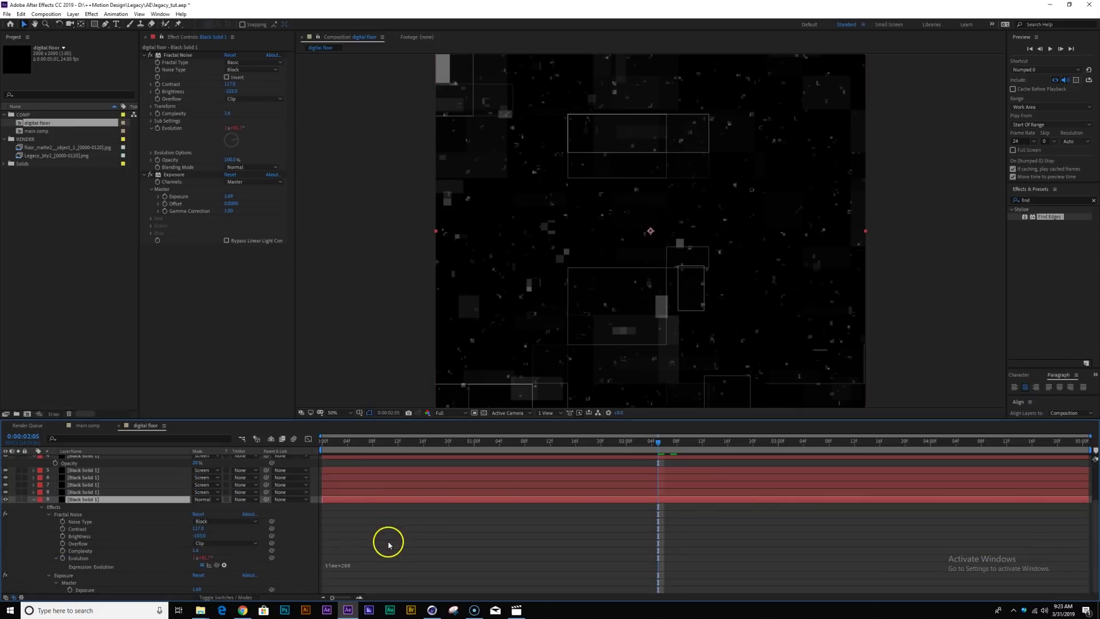
{"action": "left_click", "coordinate": [342, 567]}
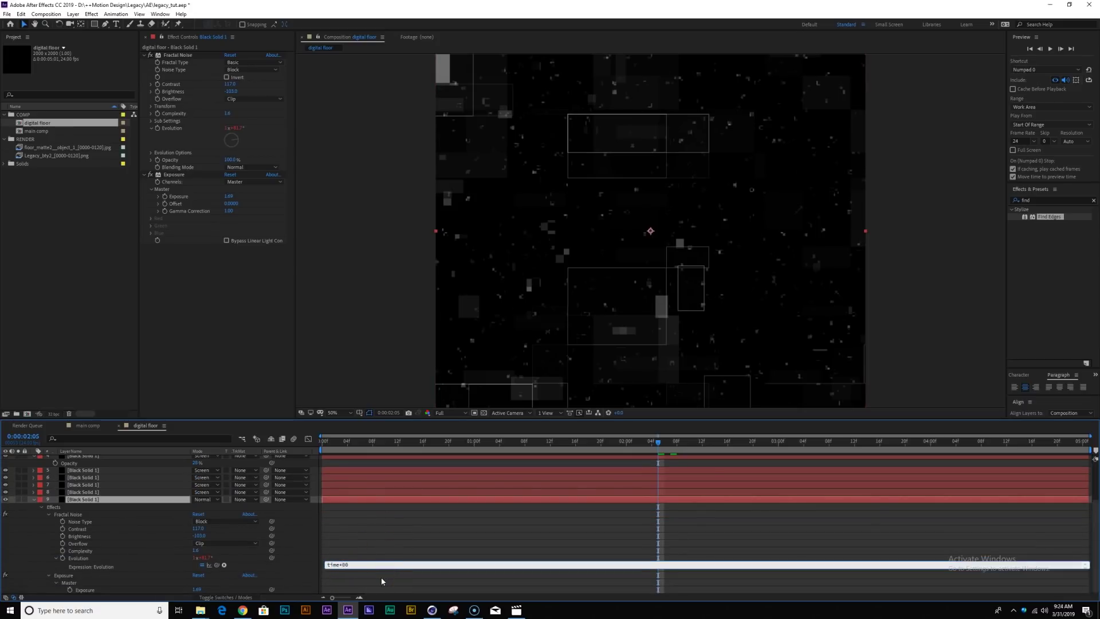
{"action": "type", "text": "1"}
Change the Evolution expression of noise layer 6 to time*150.
{"action": "left_click", "coordinate": [436, 478]}
{"action": "key", "text": "u"}
{"action": "key", "text": "u"}
{"action": "left_click", "coordinate": [353, 557]}
{"action": "key", "text": "BackSpace"}
{"action": "key", "text": "BackSpace"}
{"action": "type", "text": "150"}
{"action": "key", "text": "KP_Enter"}
{"action": "scroll", "coordinate": [69, 516], "scroll_direction": "up", "scroll_amount": 3}
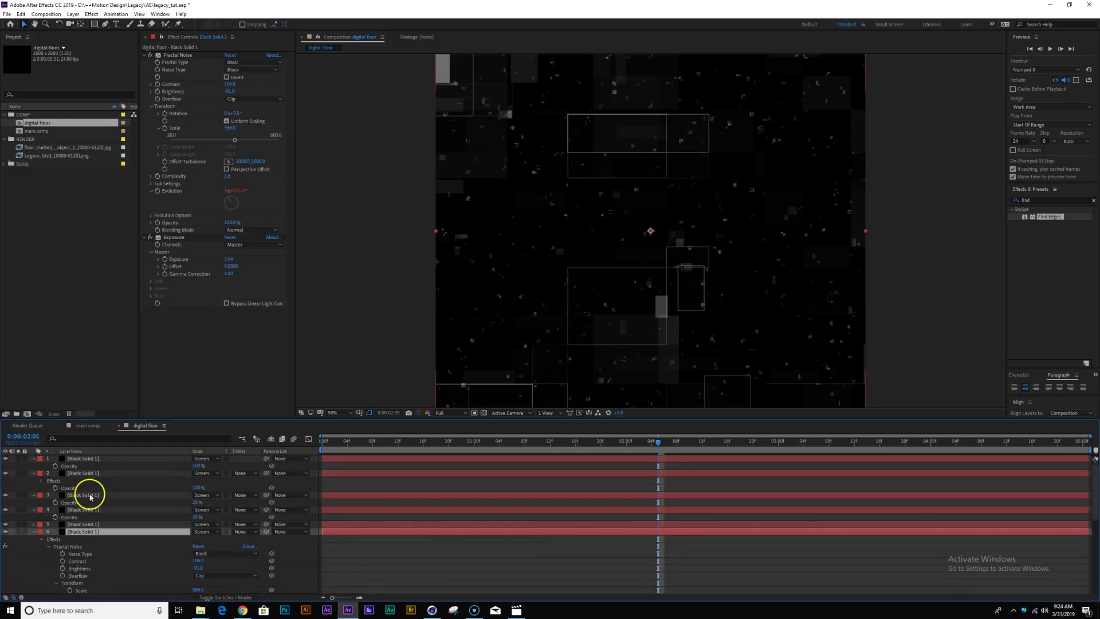
Change the Evolution expression of outline layer 2 to time*75.
{"action": "left_click", "coordinate": [92, 473]}
{"action": "key", "text": "u"}
{"action": "key", "text": "u"}
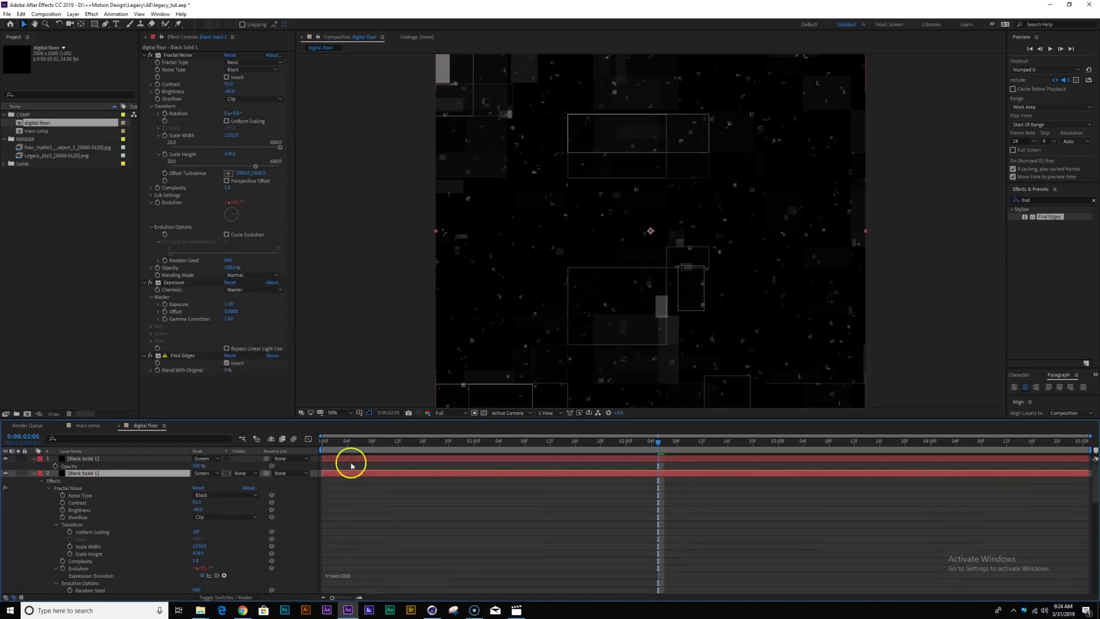
{"action": "double_click", "coordinate": [344, 576]}
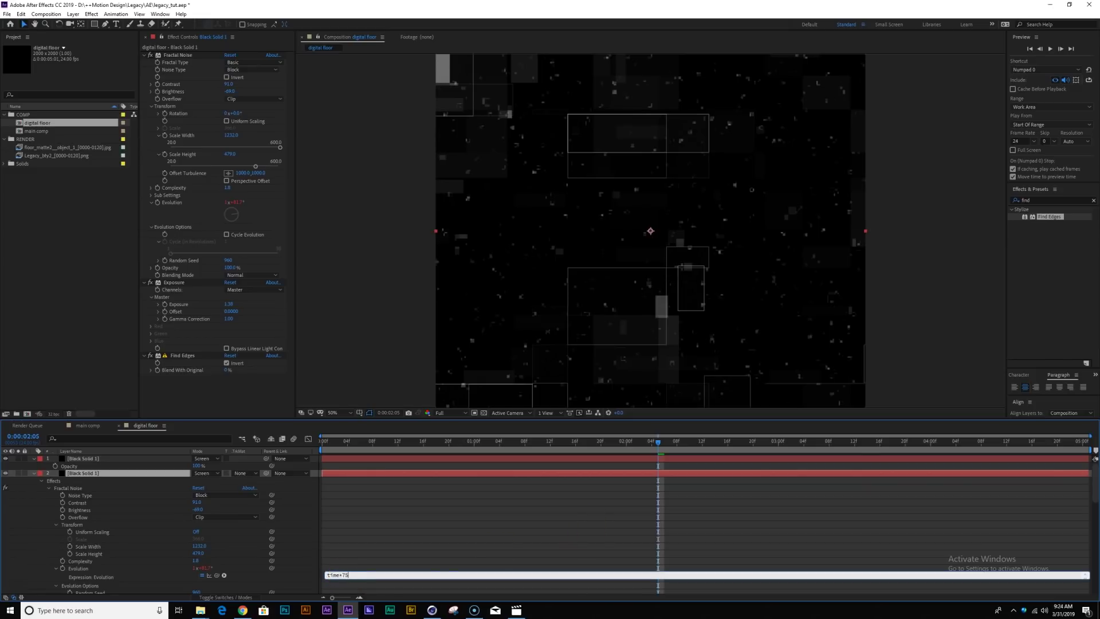
{"action": "key", "text": "KP_Enter"}
Open the main comp and apply the Set Matte effect to the Legacy_bty2 render layer.
{"action": "left_click", "coordinate": [91, 426]}
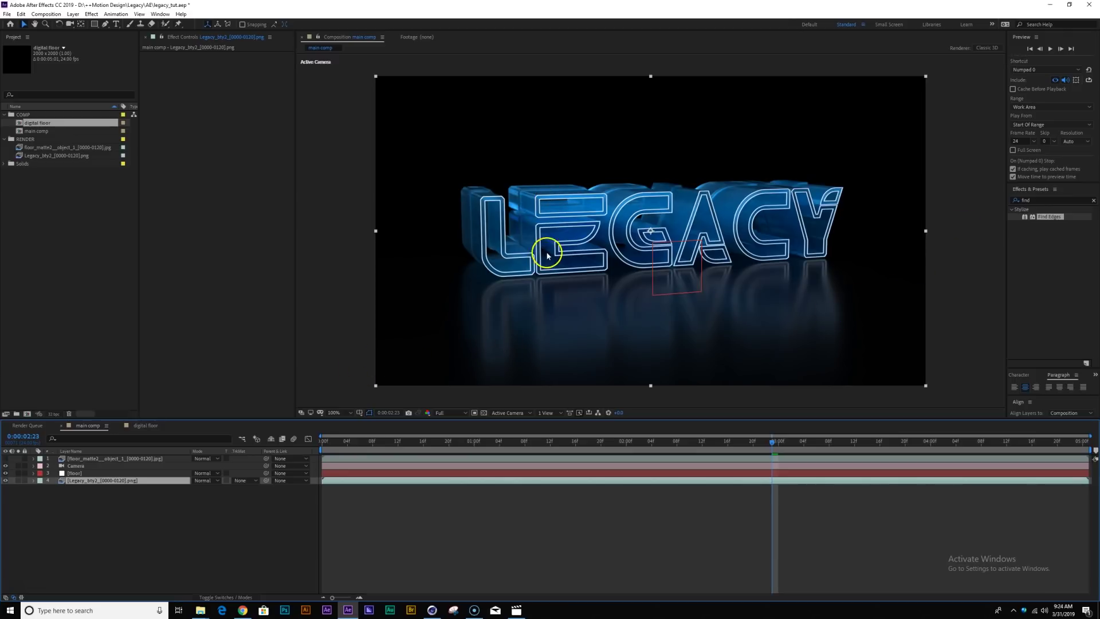
{"action": "left_click_drag", "start_coordinate": [1046, 200], "coordinate": [967, 201]}
{"action": "type", "text": "set"}
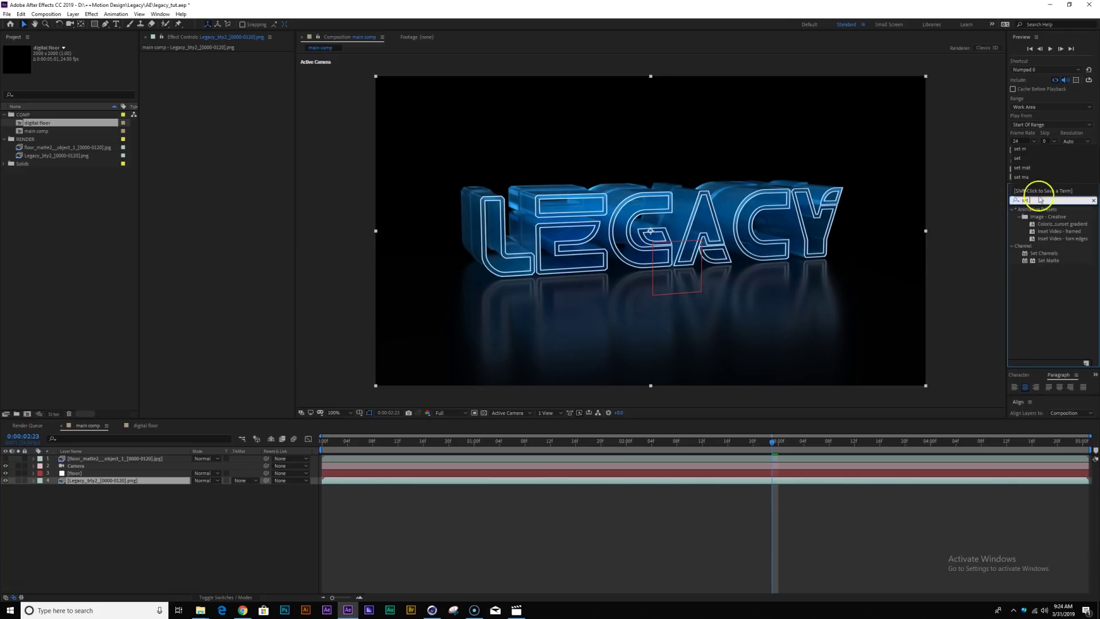
{"action": "double_click", "coordinate": [1052, 263]}
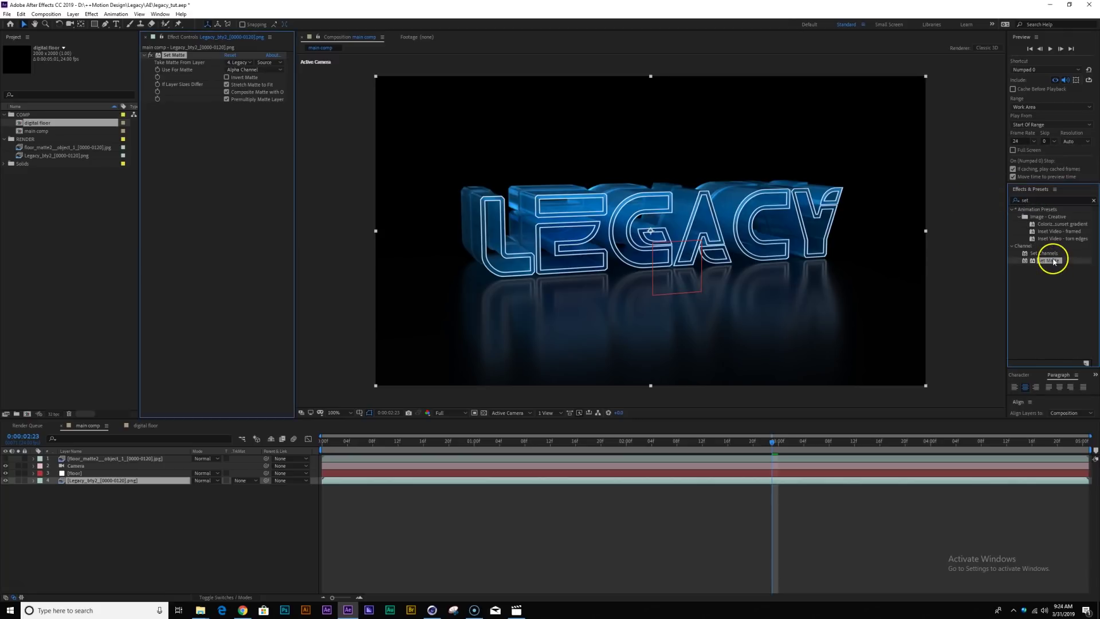
Take the Set Matte source from the floor_matte2 layer using Luminance, and check the isolated reflection's transparency.
{"action": "left_click", "coordinate": [239, 63]}
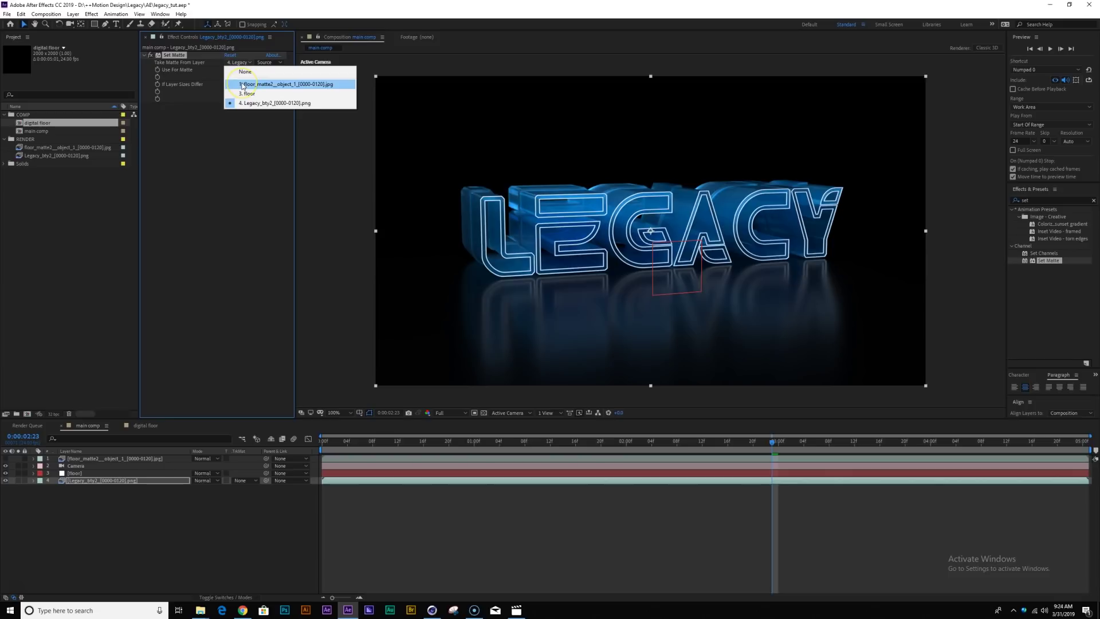
{"action": "left_click", "coordinate": [242, 85]}
{"action": "left_click", "coordinate": [247, 69]}
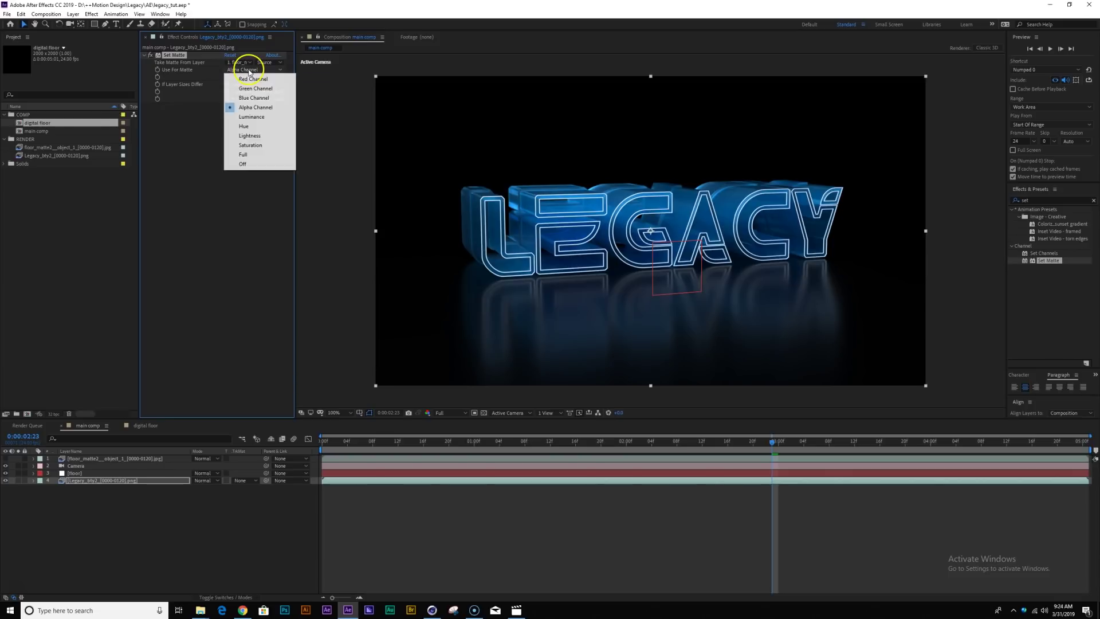
{"action": "left_click", "coordinate": [252, 117]}
{"action": "left_click", "coordinate": [18, 480]}
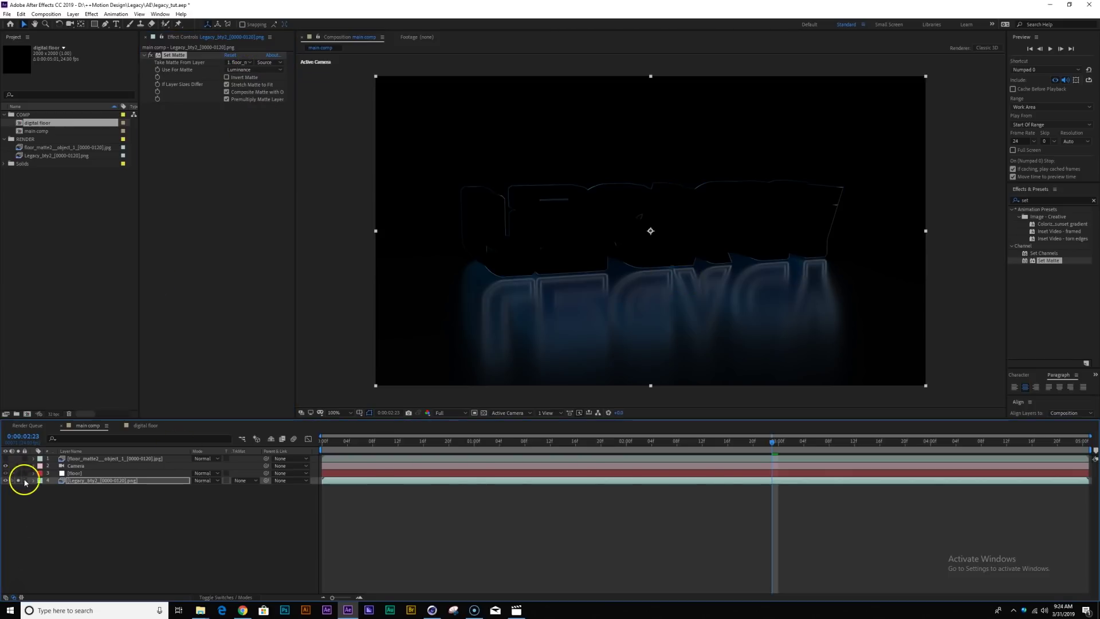
{"action": "left_click", "coordinate": [484, 413]}
{"action": "left_click", "coordinate": [485, 413]}
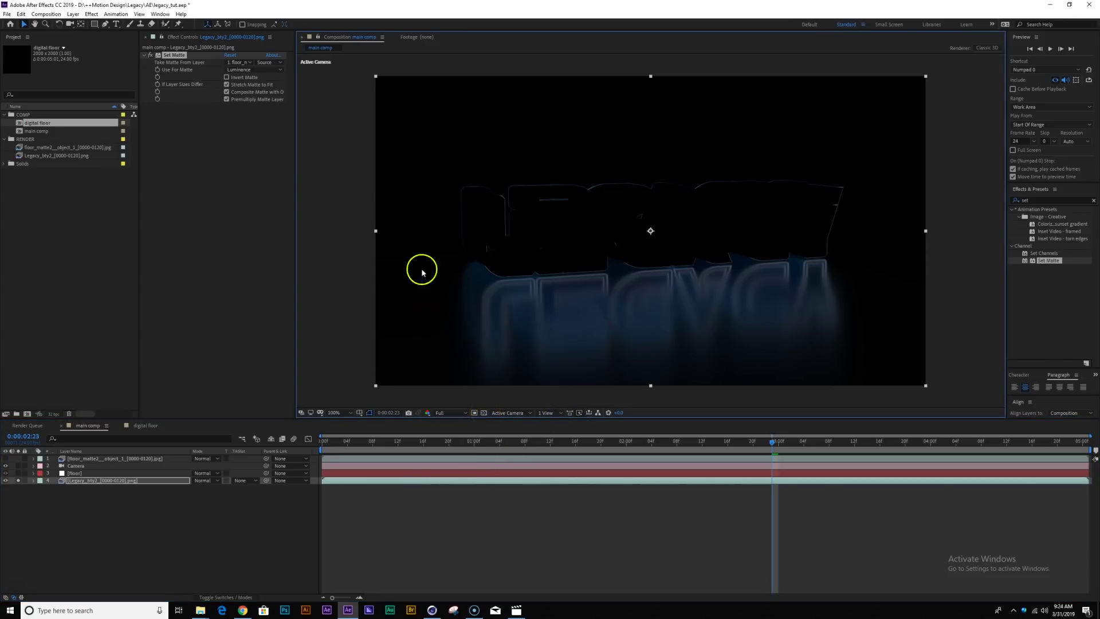
{"action": "left_click", "coordinate": [18, 481]}
Duplicate the Legacy_bty2 layer, invert the matte on the upper copy, and inspect both layers alone and together.
{"action": "left_click", "coordinate": [78, 482]}
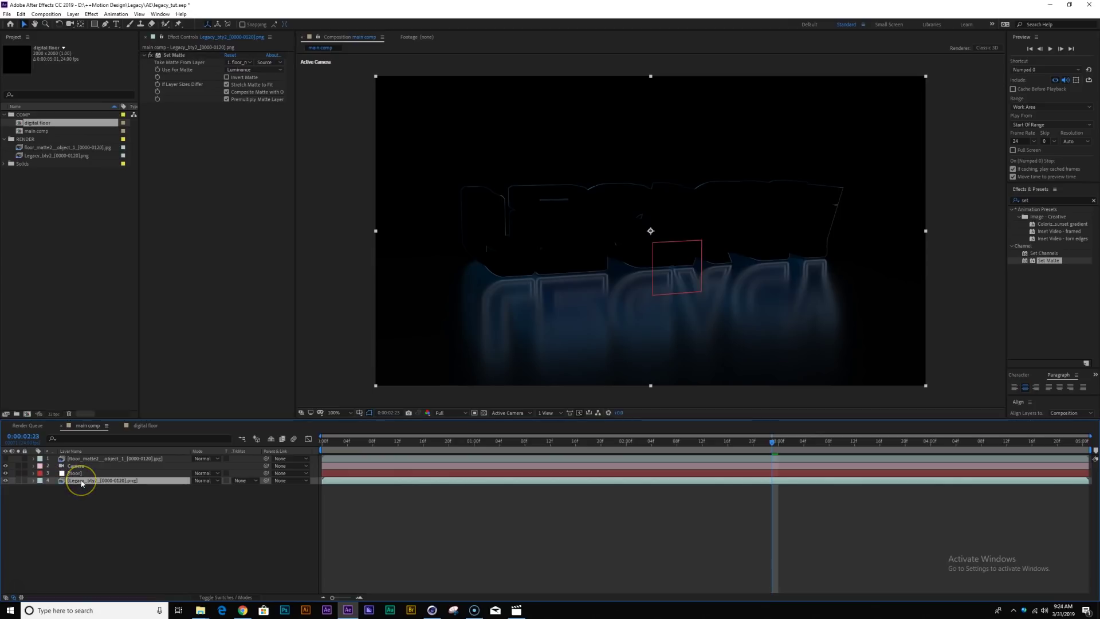
{"action": "key", "text": "ctrl+d"}
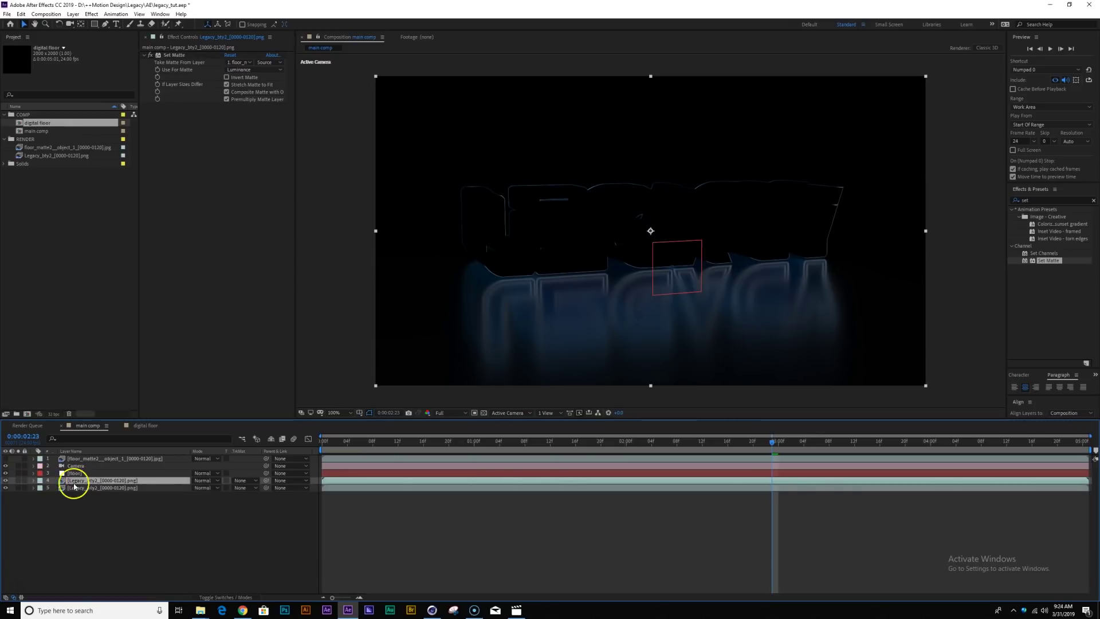
{"action": "left_click", "coordinate": [227, 77]}
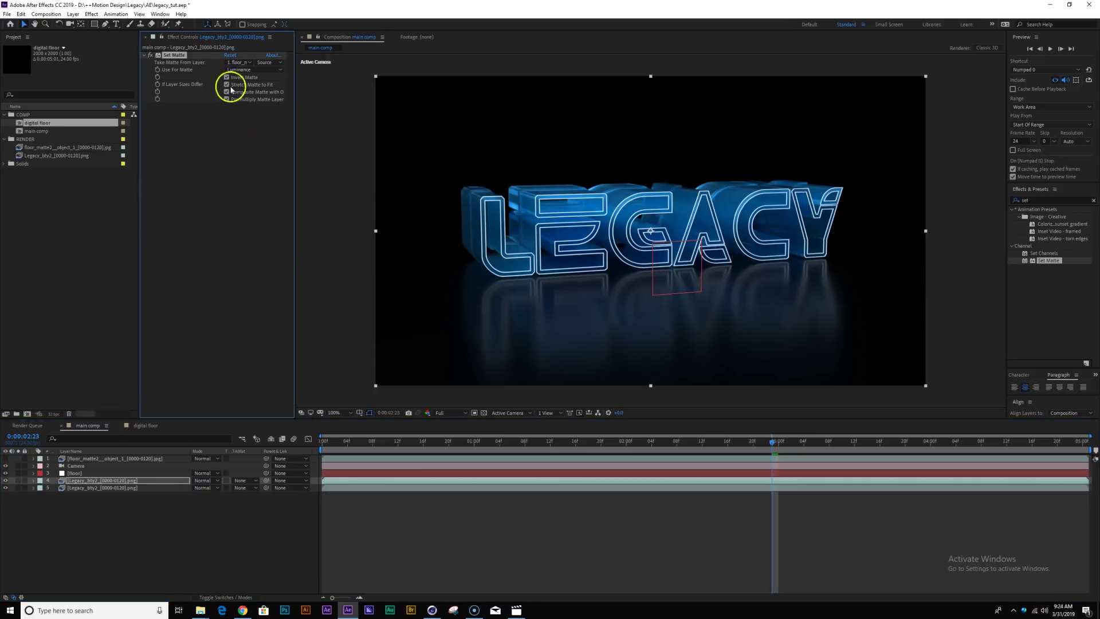
{"action": "left_click", "coordinate": [18, 481]}
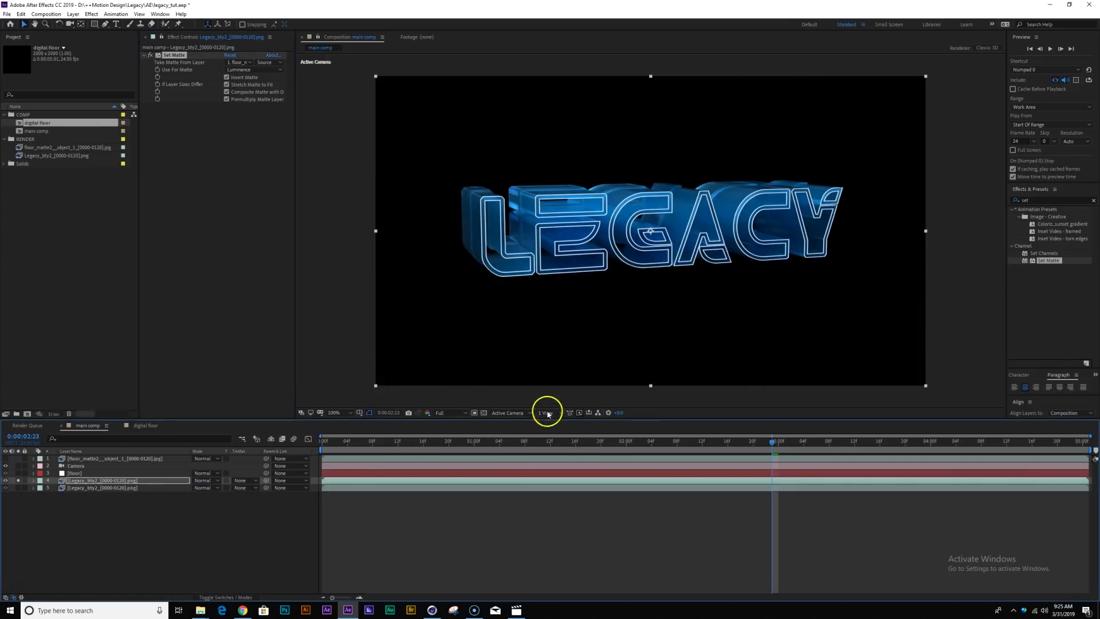
{"action": "left_click", "coordinate": [485, 413]}
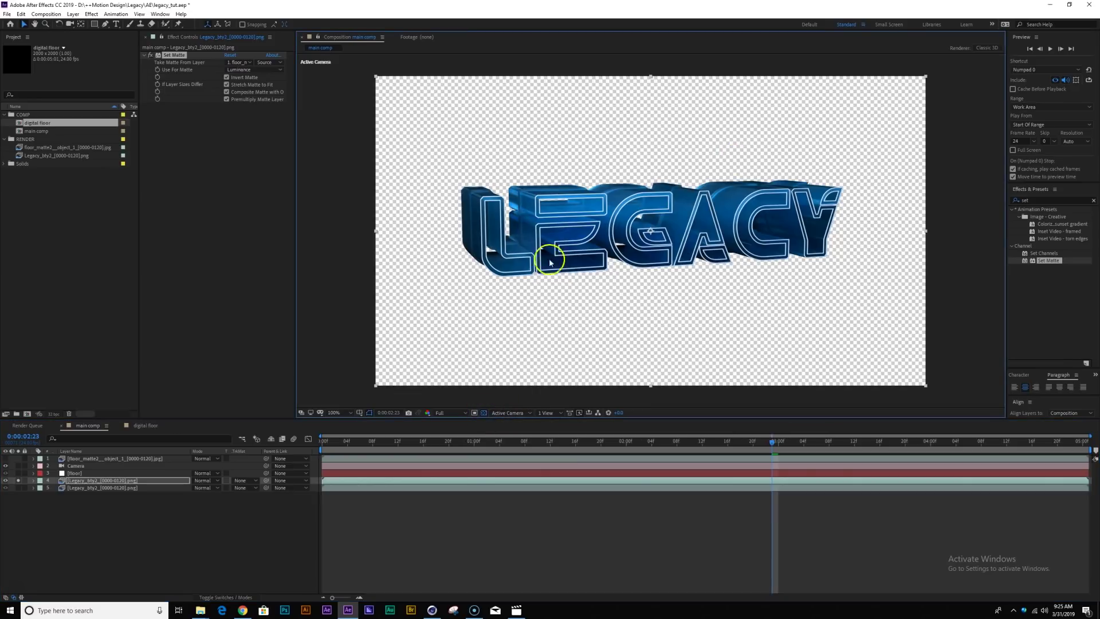
{"action": "left_click", "coordinate": [18, 488]}
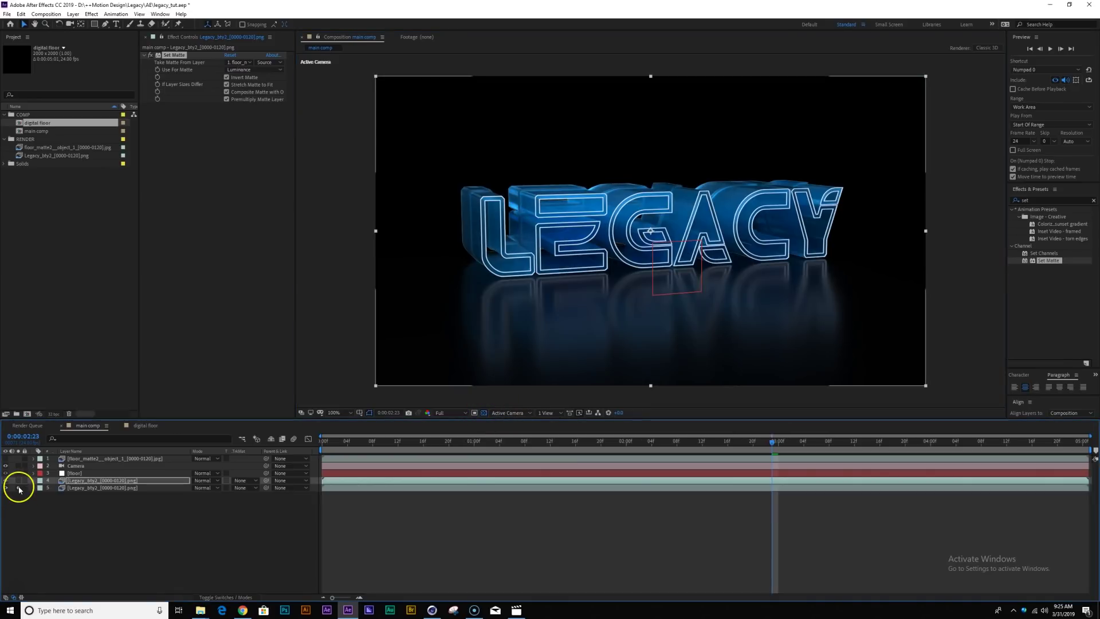
{"action": "left_click", "coordinate": [19, 481]}
{"action": "left_click", "coordinate": [81, 490]}
{"action": "left_click", "coordinate": [18, 488]}
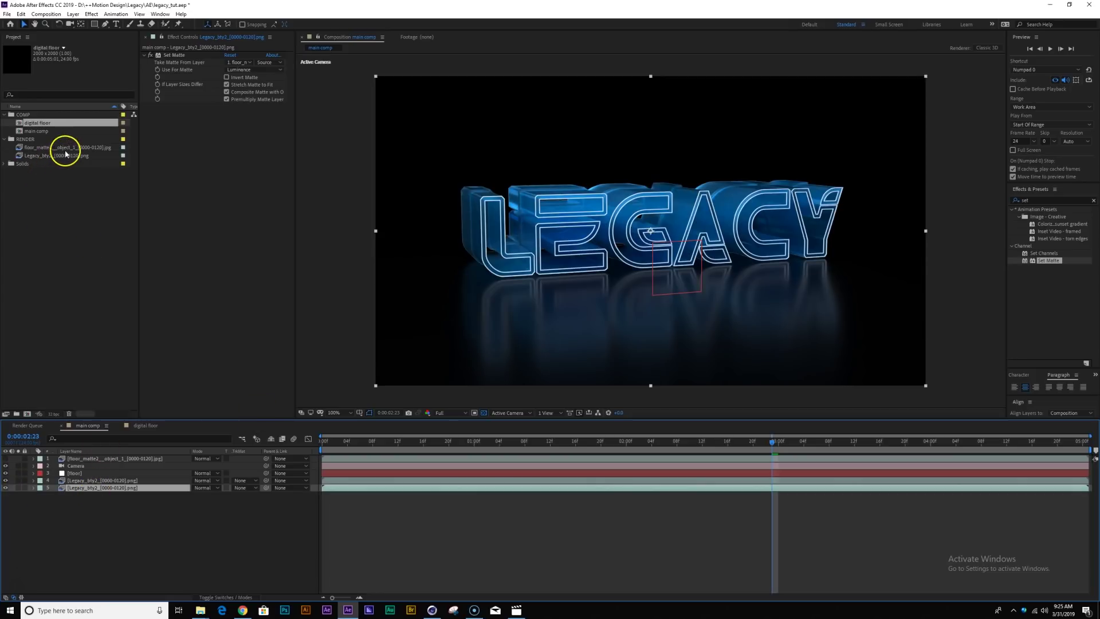
Place the digital floor comp between the two Legacy_bty2 layers and make it a 3D layer.
{"action": "left_click_drag", "start_coordinate": [38, 122], "coordinate": [103, 488]}
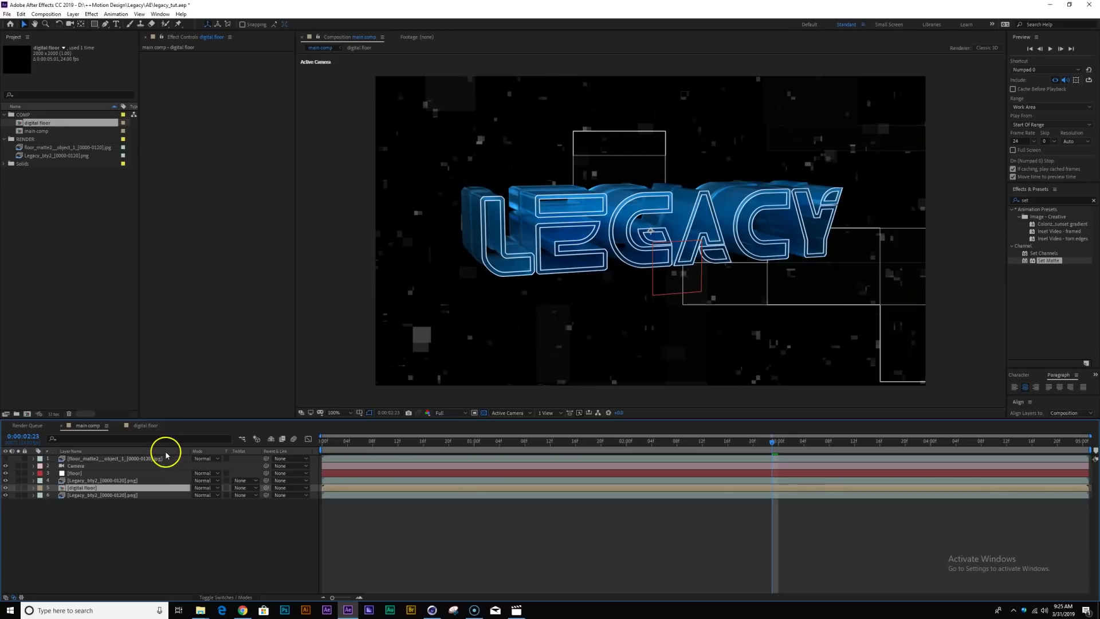
{"action": "key", "text": "F4"}
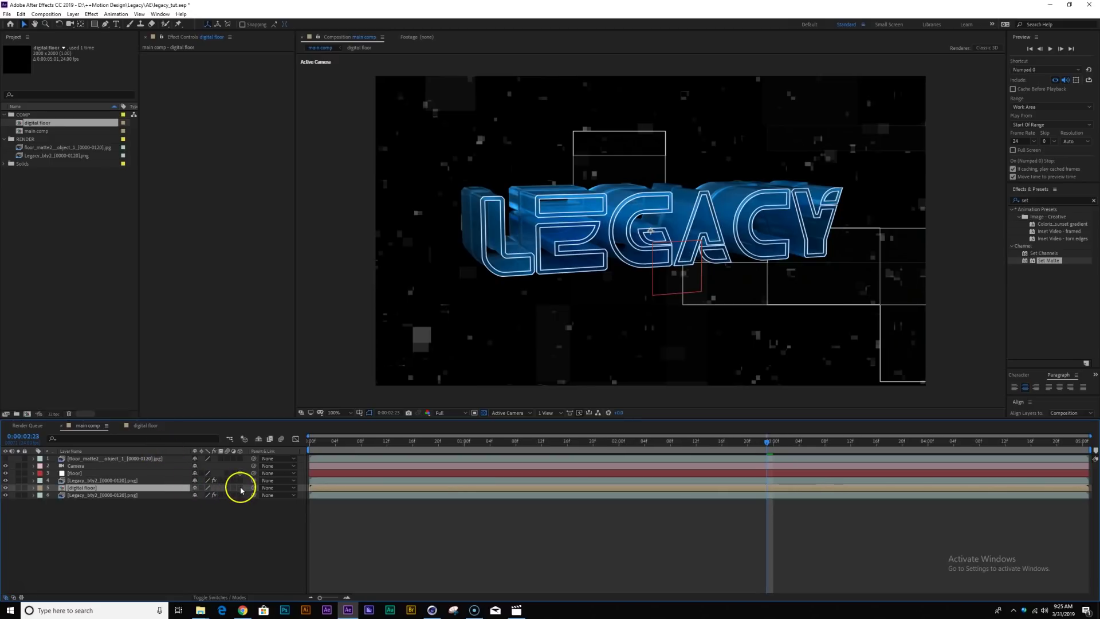
{"action": "left_click", "coordinate": [239, 488]}
Hide the floor null and remove all its keyframes from Position, Orientation, and X, Y and Z Rotation.
{"action": "left_click", "coordinate": [81, 473]}
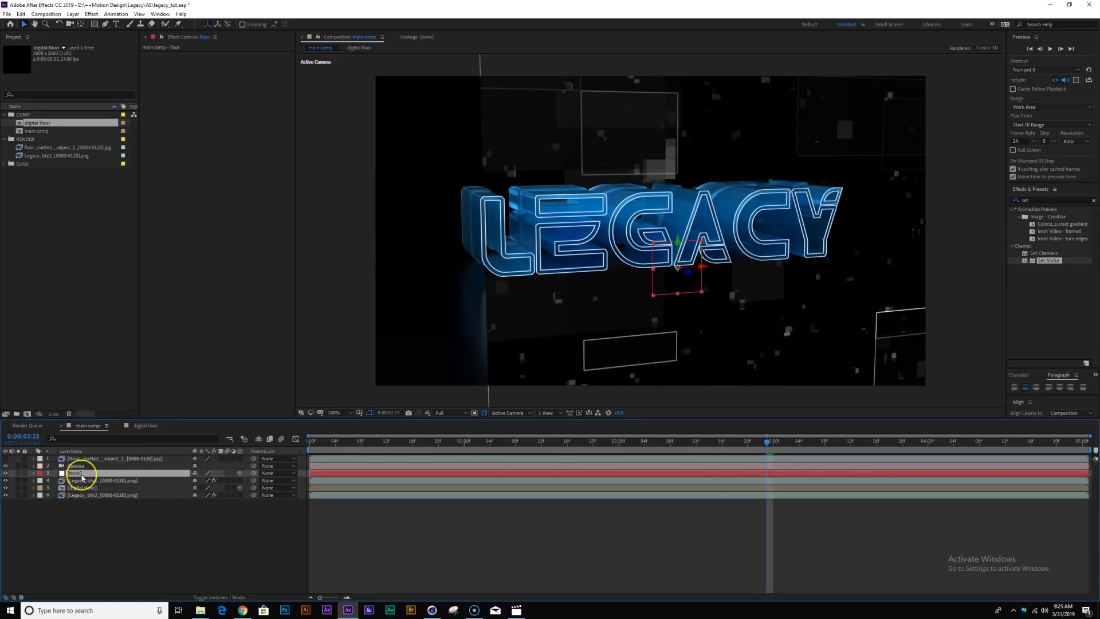
{"action": "key", "text": "u"}
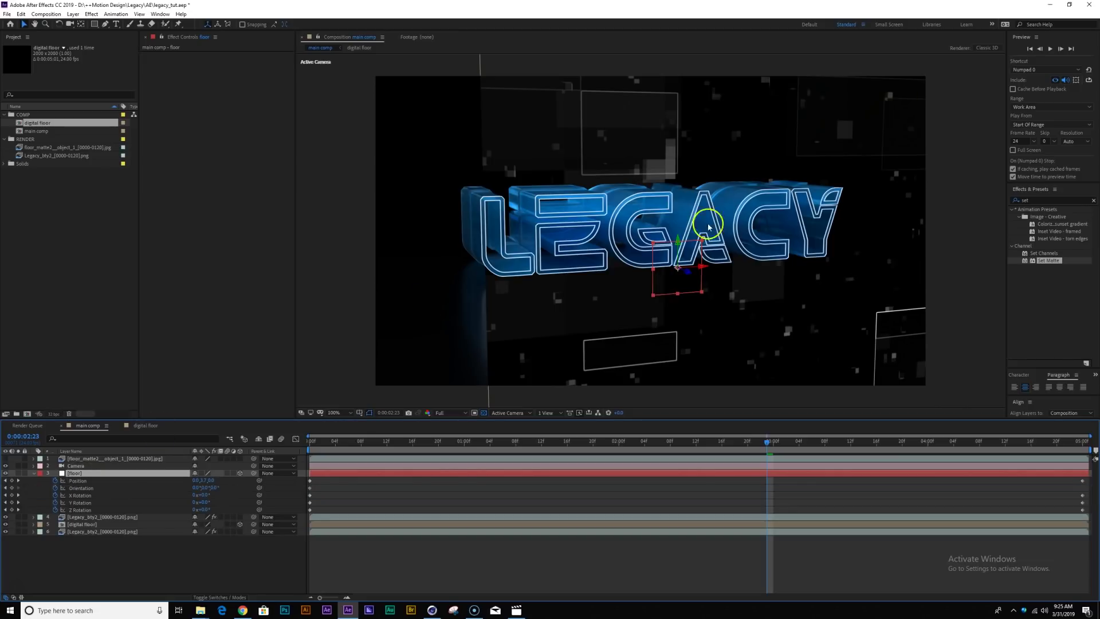
{"action": "left_click", "coordinate": [6, 473]}
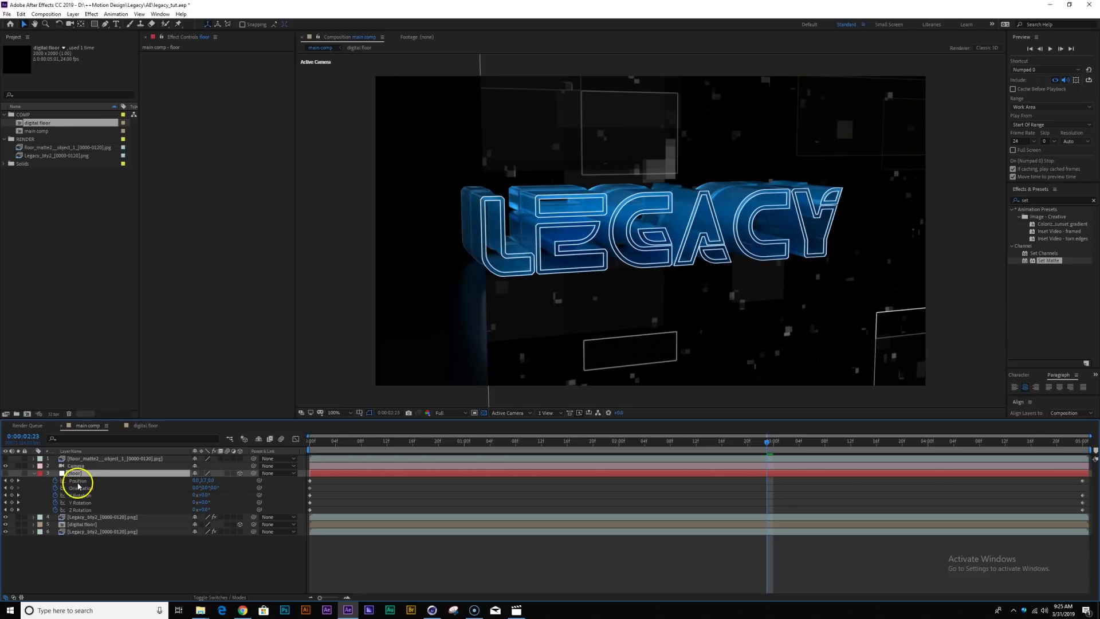
{"action": "left_click", "coordinate": [80, 481]}
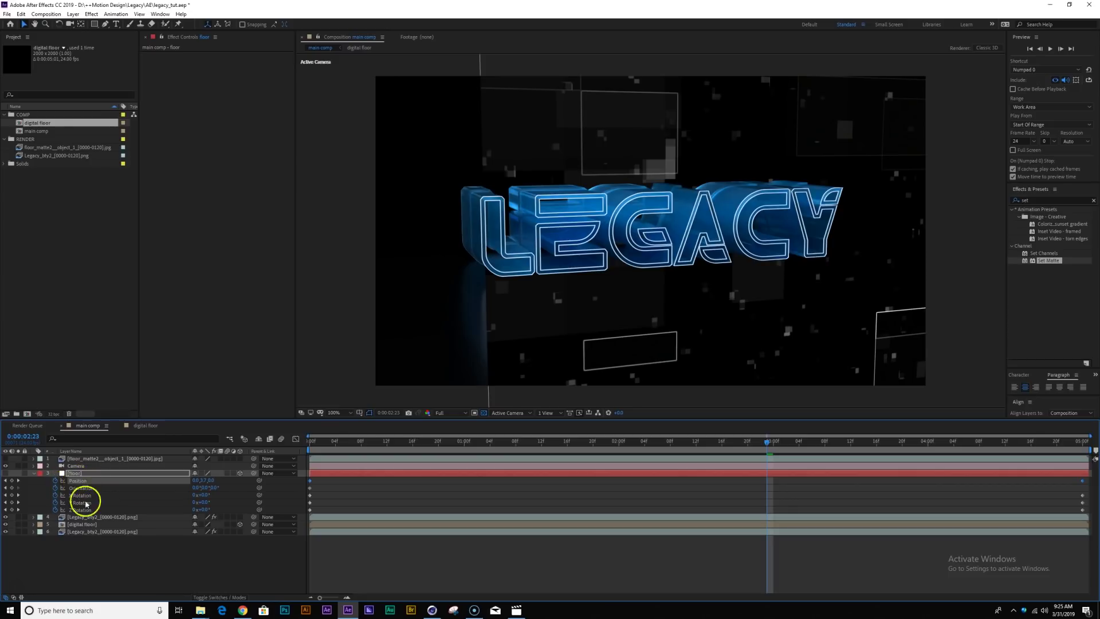
{"action": "left_click_drag", "start_coordinate": [55, 480], "coordinate": [54, 511]}
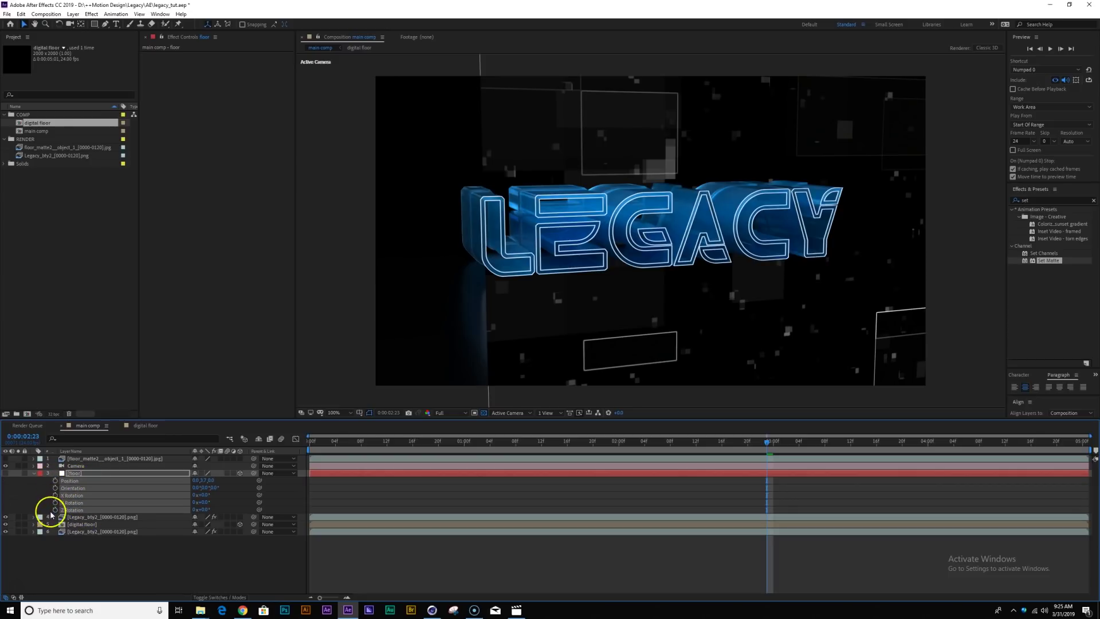
Set the digital floor layer's X Rotation to 90° so it lies flat, and check it at several times.
{"action": "left_click", "coordinate": [88, 524]}
{"action": "key", "text": "r"}
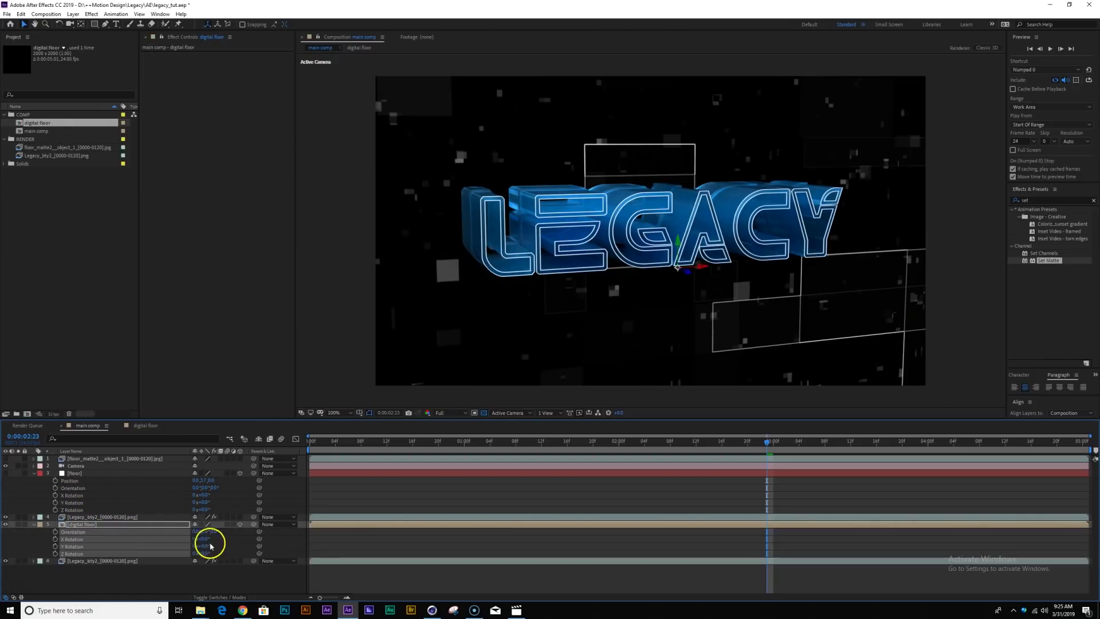
{"action": "mouse_move", "coordinate": [214, 542]}
{"action": "left_mouse_down"}
{"action": "mouse_move", "coordinate": [204, 536]}
{"action": "mouse_move", "coordinate": [215, 537]}
{"action": "left_mouse_up"}
{"action": "left_click", "coordinate": [208, 539]}
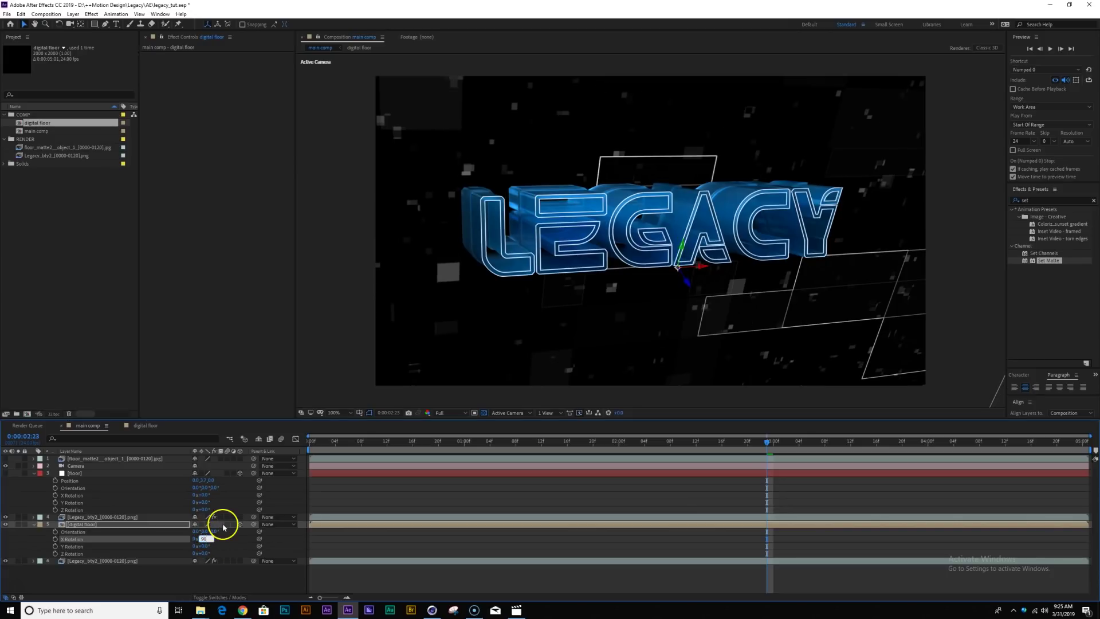
{"action": "type", "text": "90"}
{"action": "key", "text": "Return"}
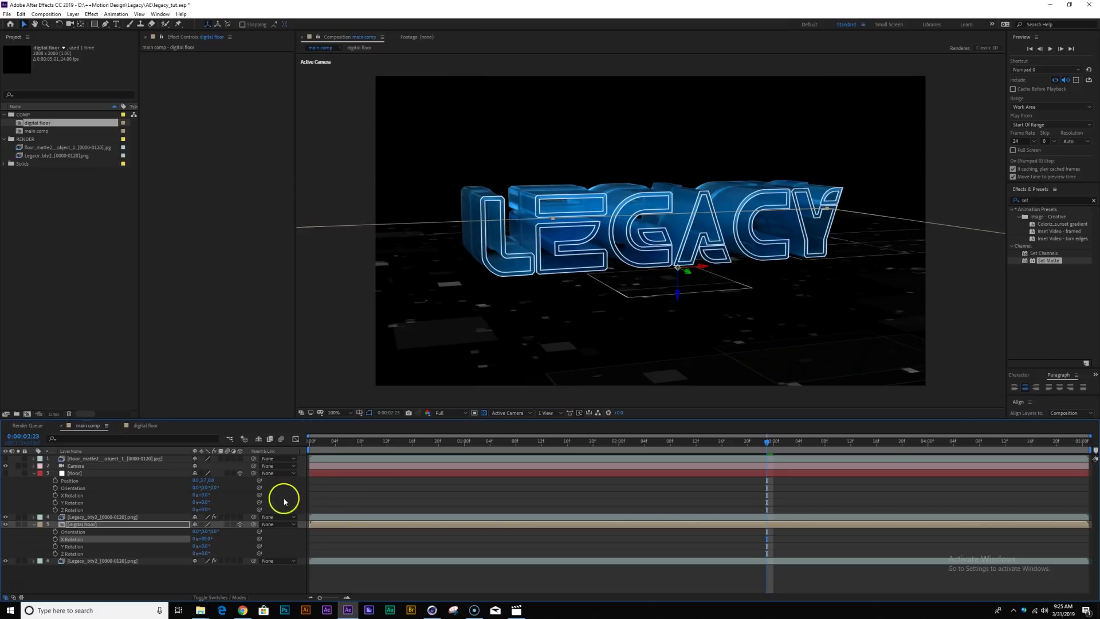
{"action": "left_click_drag", "start_coordinate": [325, 443], "coordinate": [484, 442]}
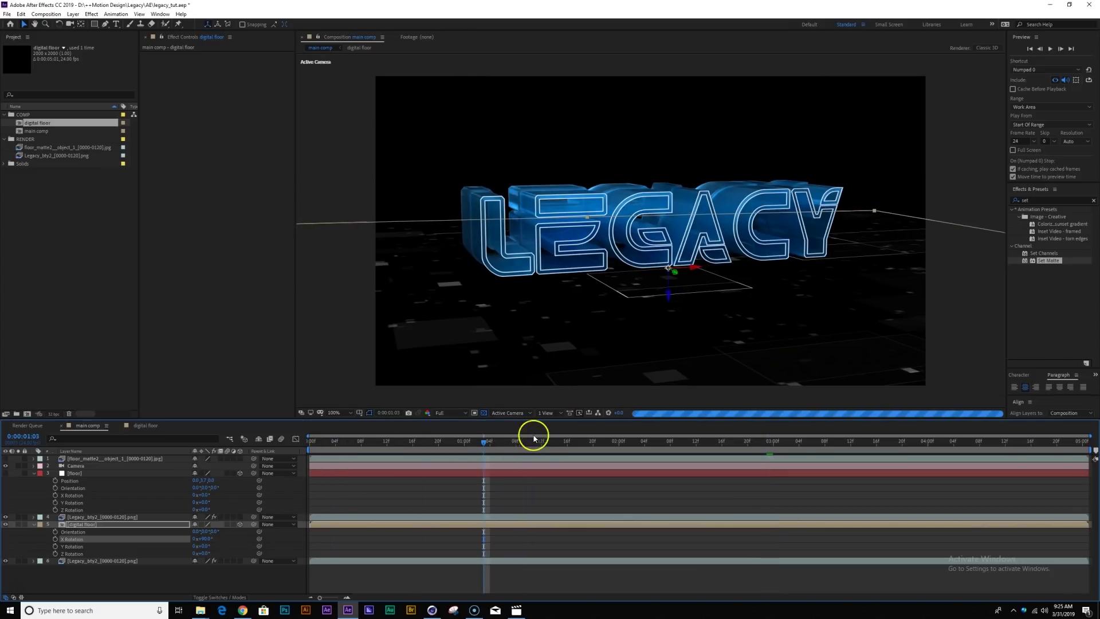
{"action": "left_click", "coordinate": [812, 434]}
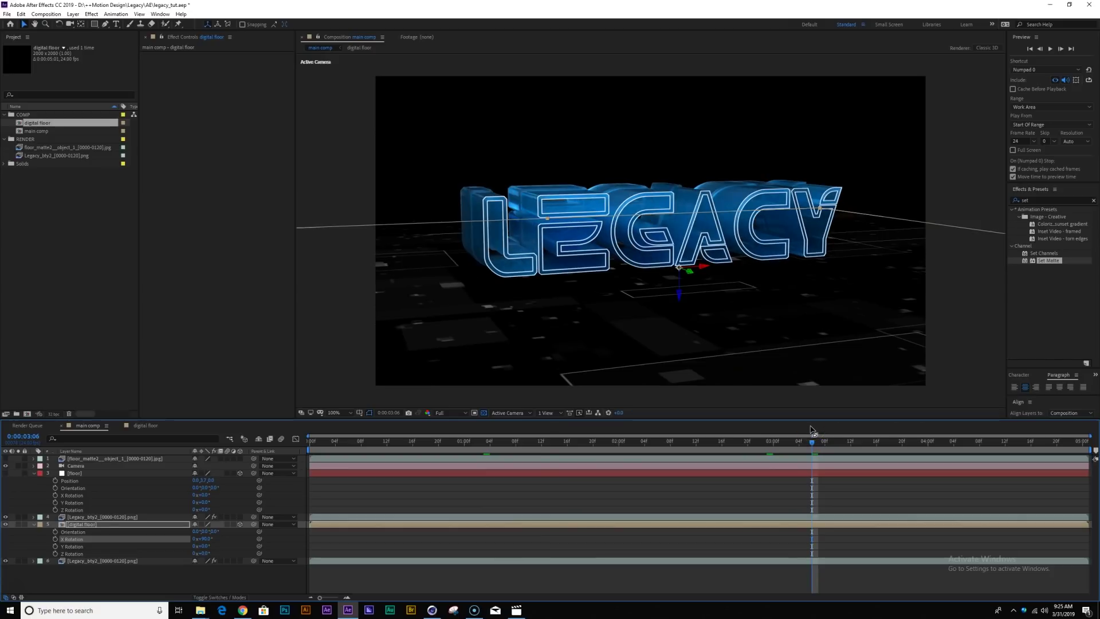
Scale down the digital floor layer uniformly so its pattern appears smaller beneath the Legacy title.
{"action": "left_click", "coordinate": [496, 442]}
{"action": "left_click", "coordinate": [104, 525]}
{"action": "key", "text": "s"}
{"action": "mouse_move", "coordinate": [207, 533]}
{"action": "left_mouse_down"}
{"action": "mouse_move", "coordinate": [172, 531]}
{"action": "mouse_move", "coordinate": [189, 530]}
{"action": "left_mouse_up"}
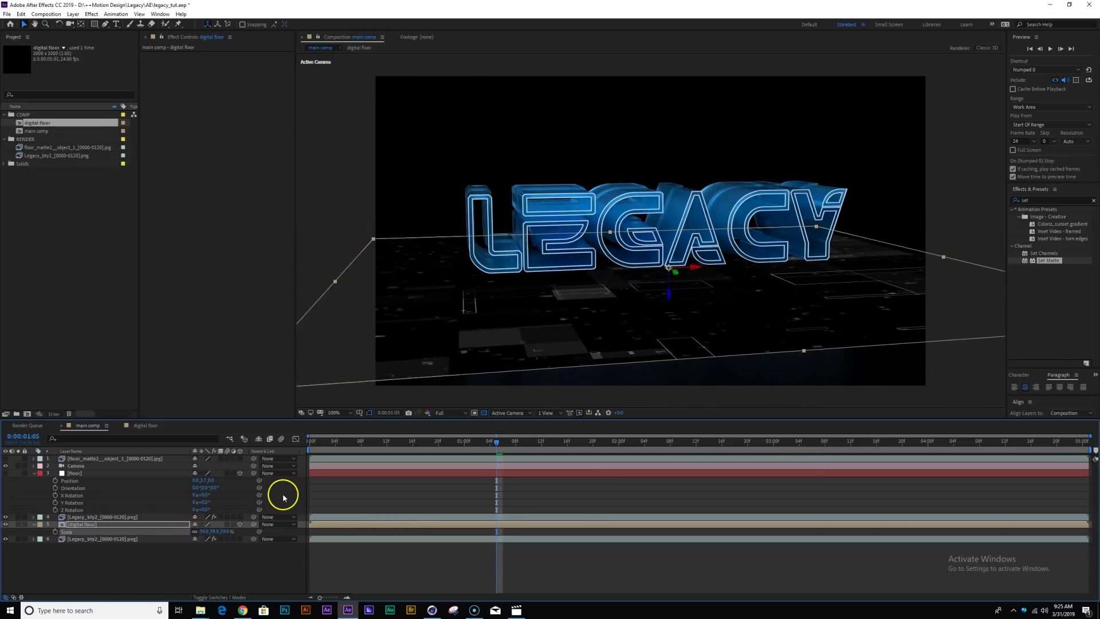
Set the digital floor layer's blending mode to Screen.
{"action": "key", "text": "F4"}
{"action": "left_click", "coordinate": [215, 524]}
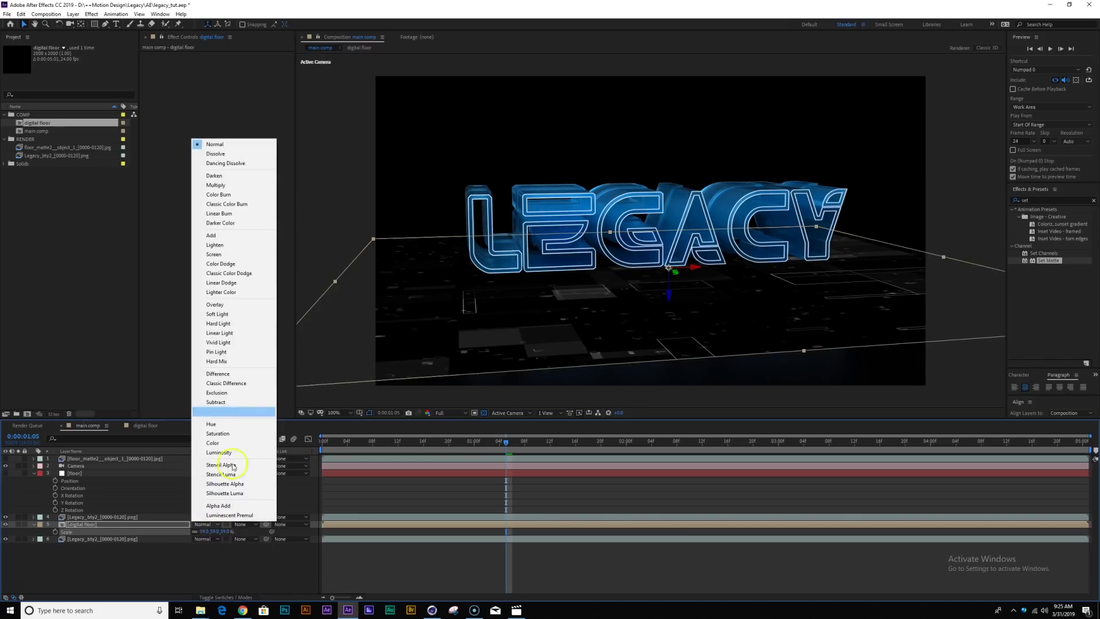
{"action": "left_click", "coordinate": [252, 254]}
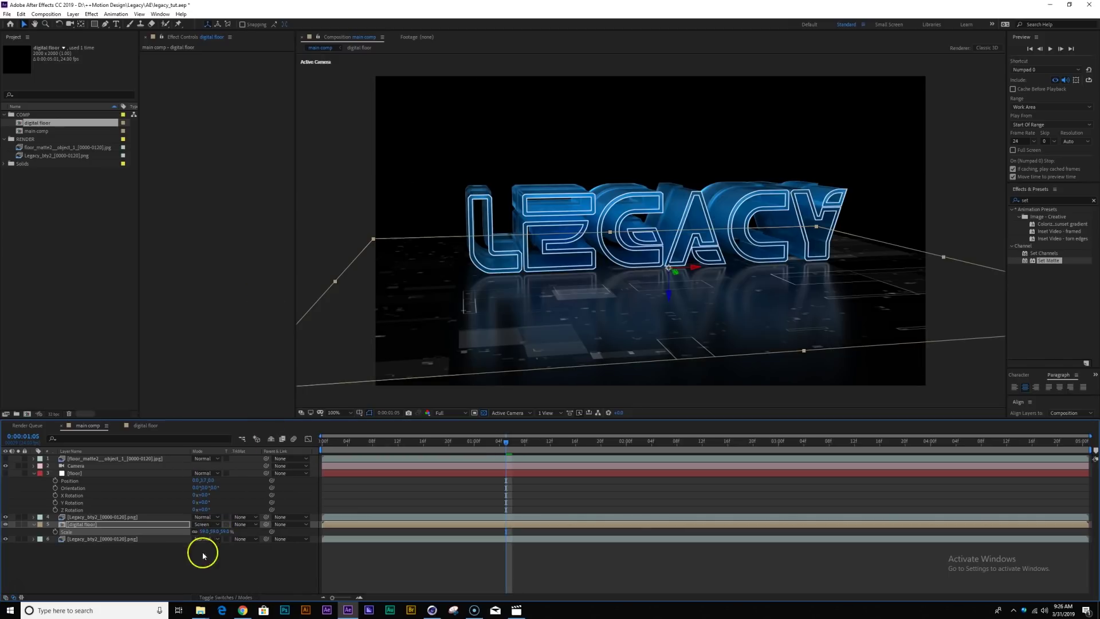
Add a comp-sized black solid as the bottommost layer of the main comp and save the project.
{"action": "key", "text": "ctrl+y"}
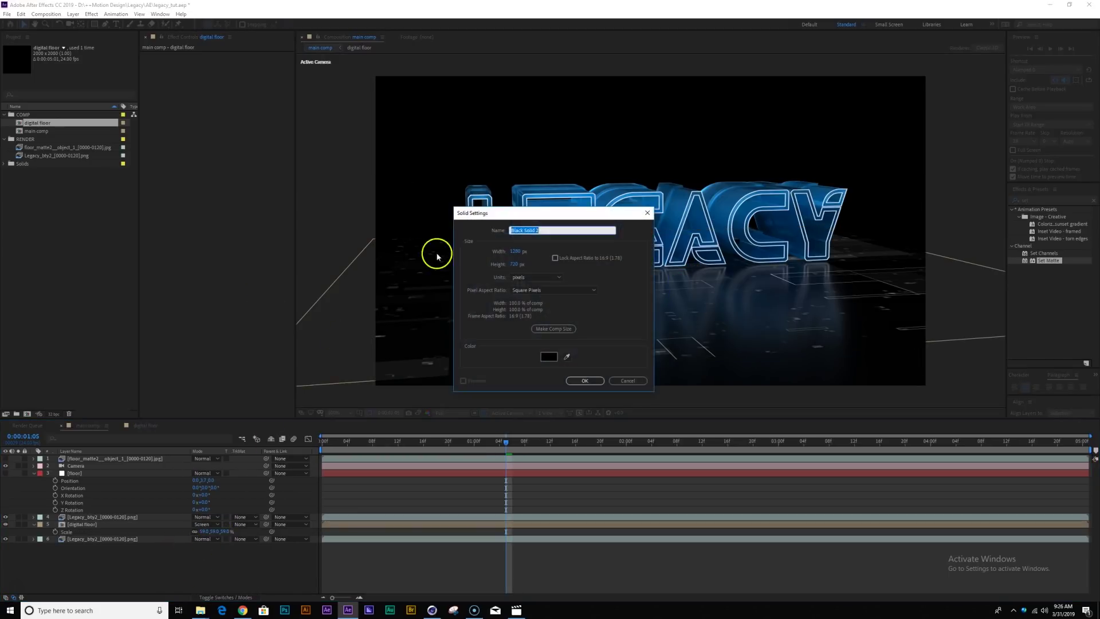
{"action": "left_click", "coordinate": [580, 380]}
{"action": "left_click_drag", "start_coordinate": [93, 459], "coordinate": [105, 563]}
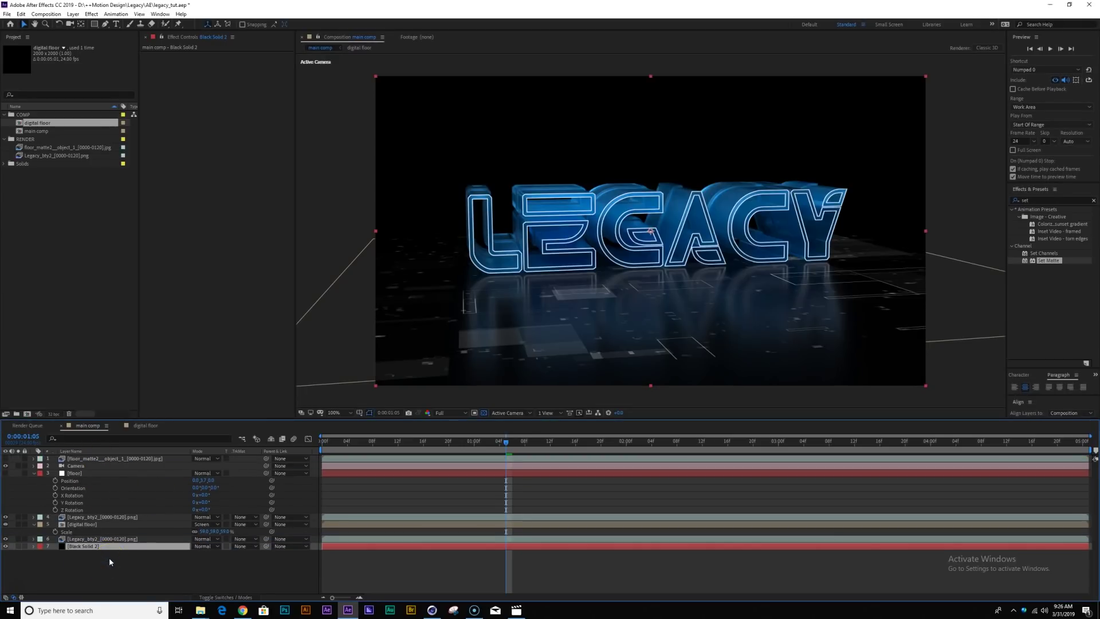
{"action": "key", "text": "ctrl+s"}
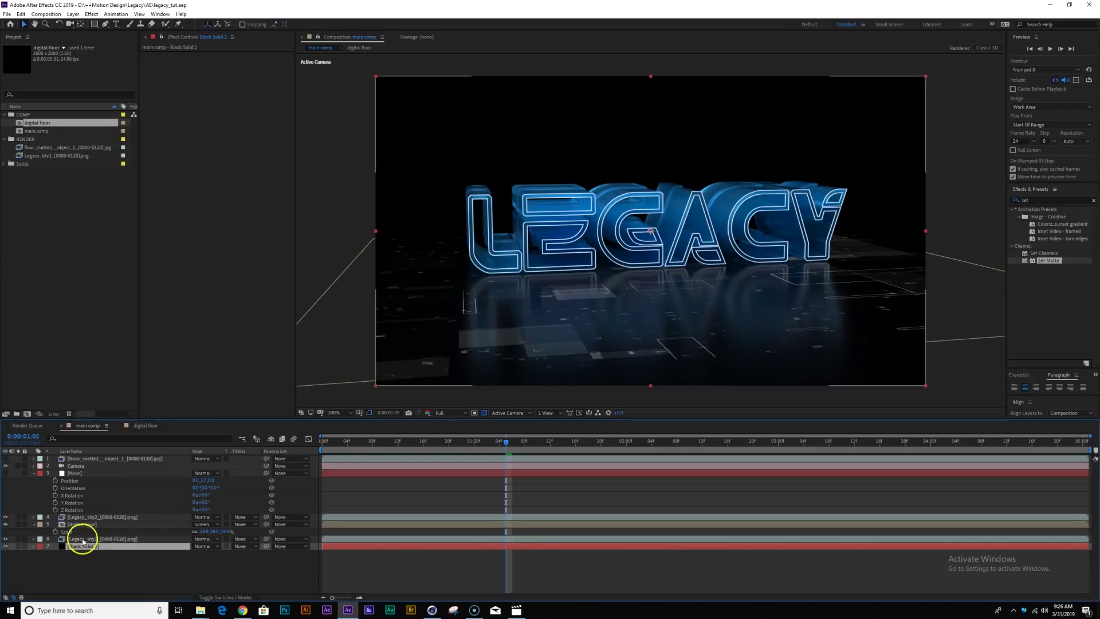
Duplicate the digital floor layer and set the upper copy's Z Rotation to 90°.
{"action": "left_click", "coordinate": [82, 523]}
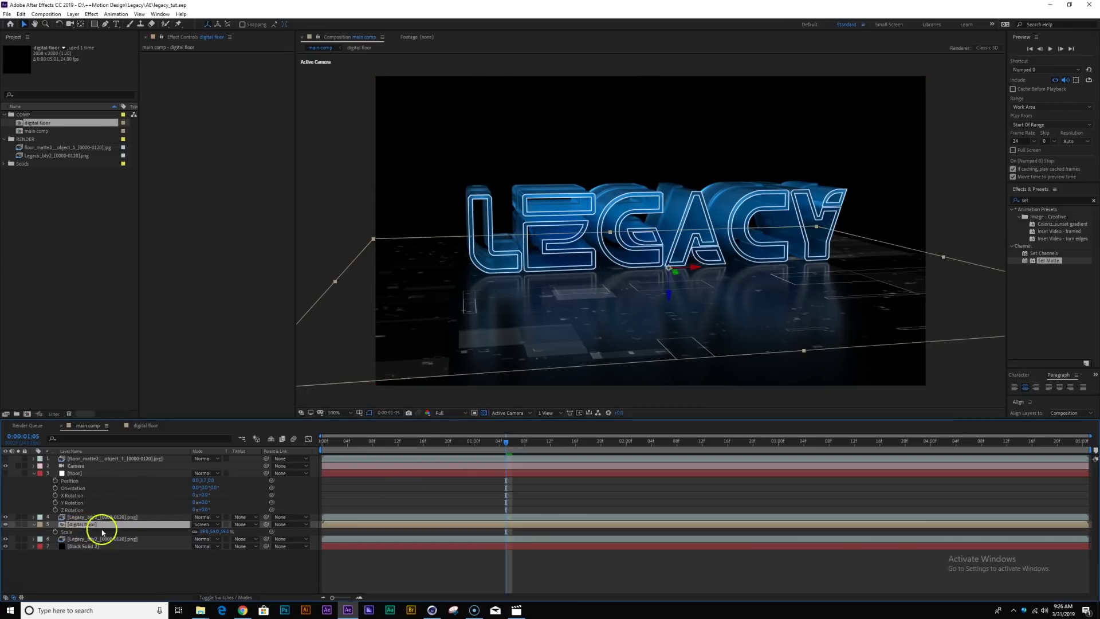
{"action": "key", "text": "ctrl+d"}
{"action": "key", "text": "r"}
{"action": "left_click", "coordinate": [204, 554]}
{"action": "type", "text": "90"}
{"action": "key", "text": "Return"}
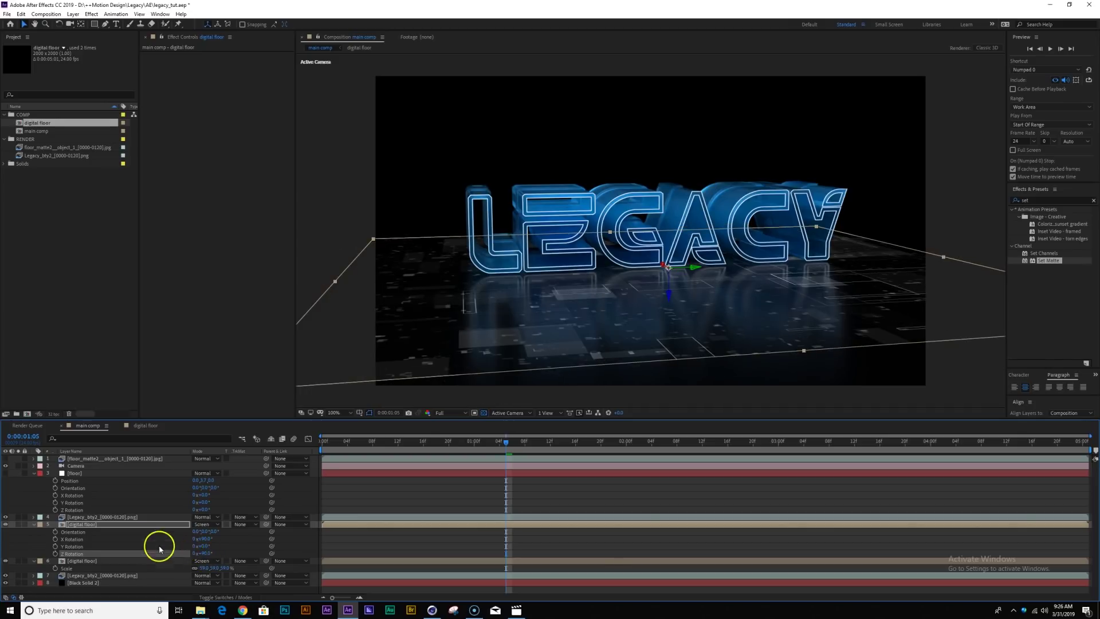
Scale up the rotated digital floor copy and lower its opacity to about 35%.
{"action": "key", "text": "s"}
{"action": "left_click_drag", "start_coordinate": [209, 532], "coordinate": [170, 533]}
{"action": "key", "text": "t"}
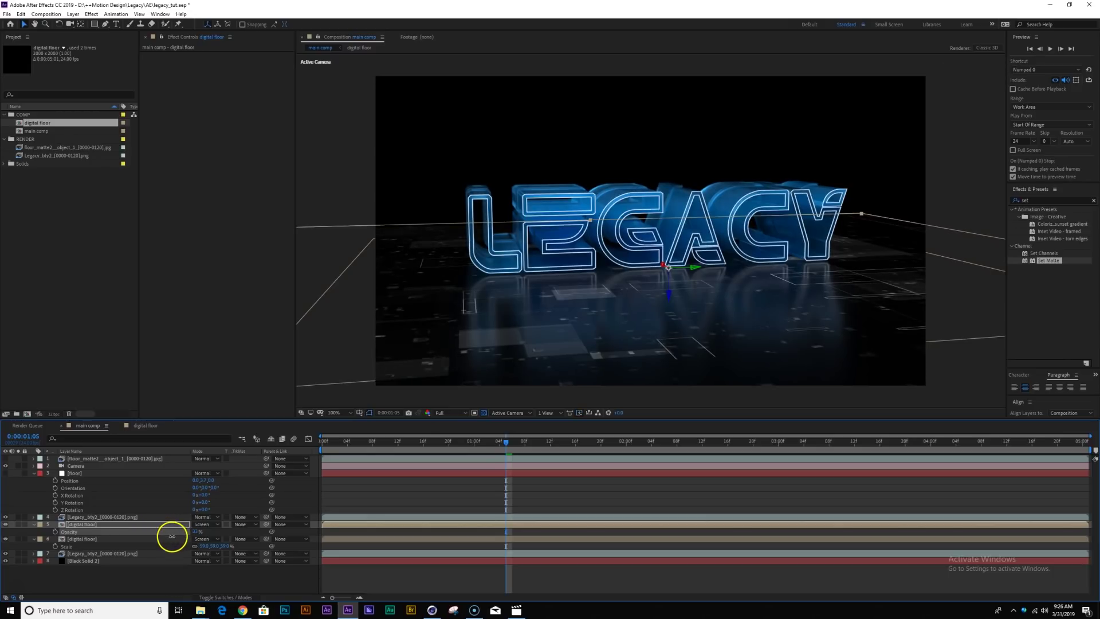
Lower the original digital floor layer's opacity to about 67% and set its scale to 77%.
{"action": "left_click", "coordinate": [81, 539]}
{"action": "key", "text": "t"}
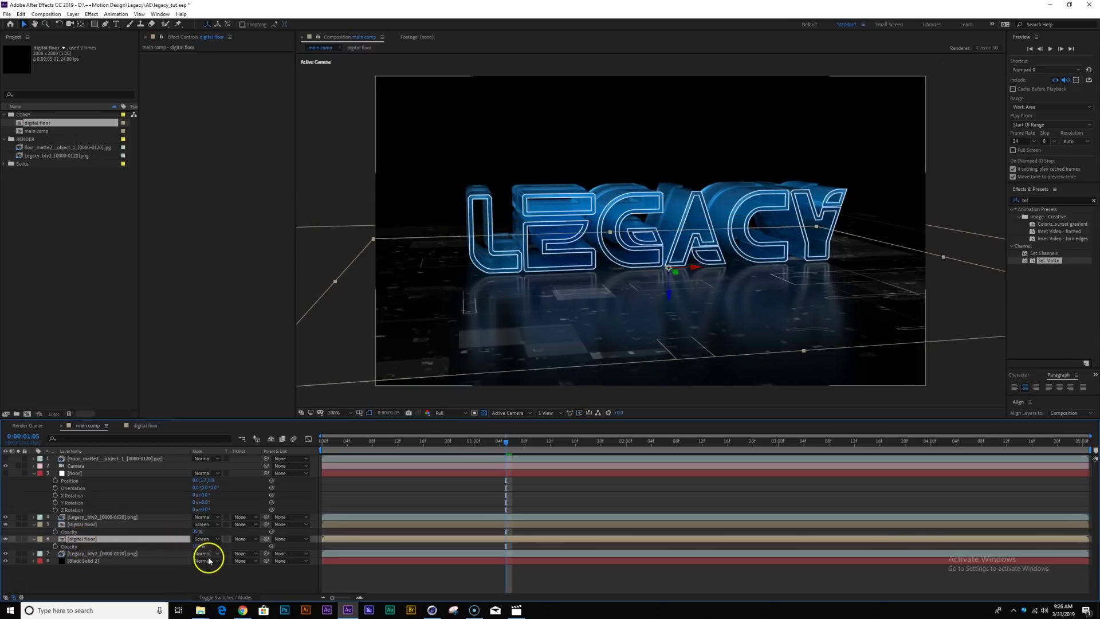
{"action": "left_click_drag", "start_coordinate": [199, 546], "coordinate": [130, 528]}
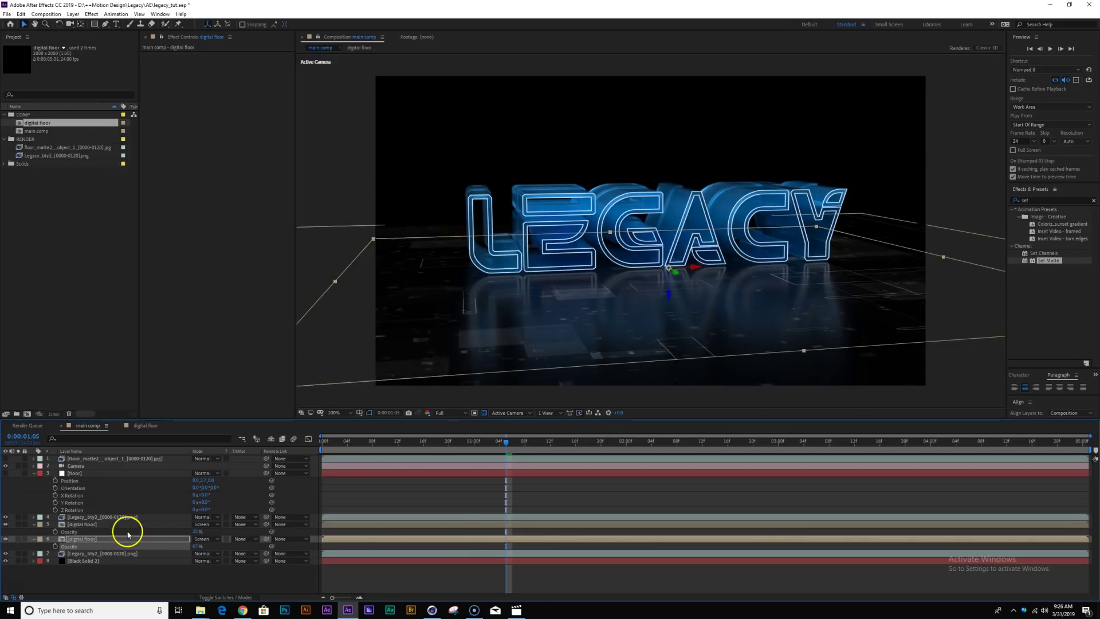
{"action": "left_click_drag", "start_coordinate": [355, 451], "coordinate": [818, 417]}
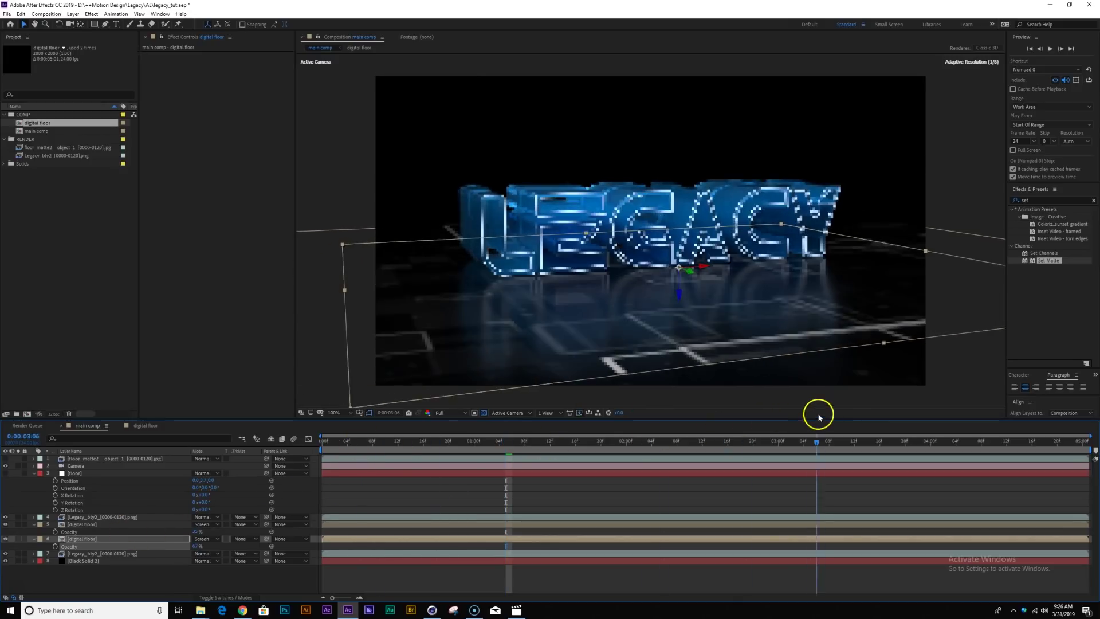
{"action": "key", "text": "s"}
{"action": "left_click_drag", "start_coordinate": [206, 546], "coordinate": [216, 547]}
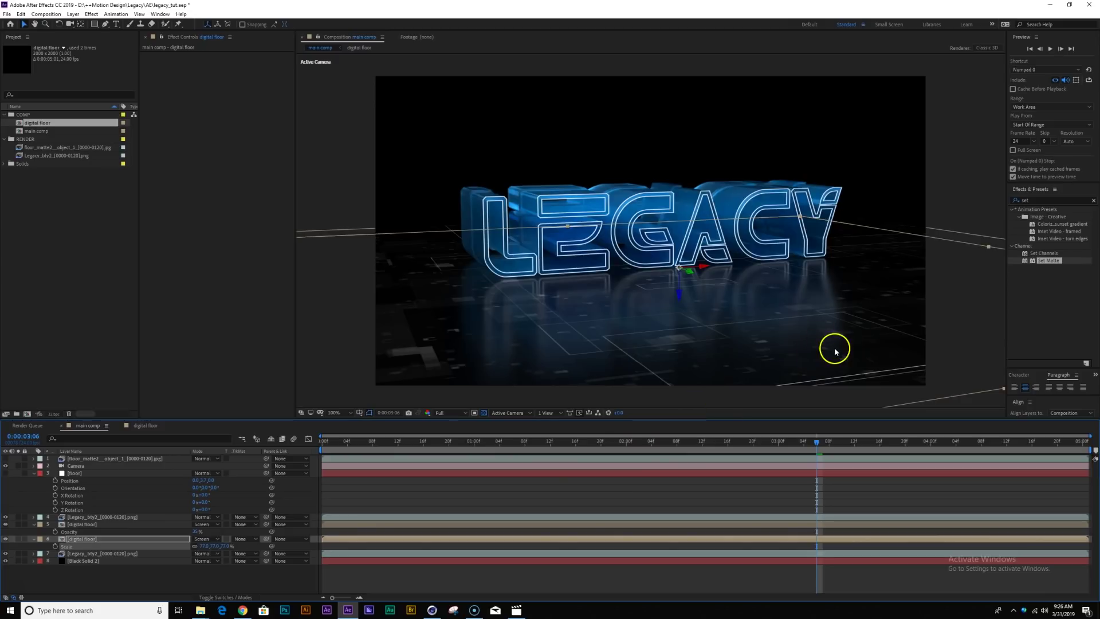
Duplicate the digital floor composition in the project and rename the copy GRID.
{"action": "left_click", "coordinate": [71, 309]}
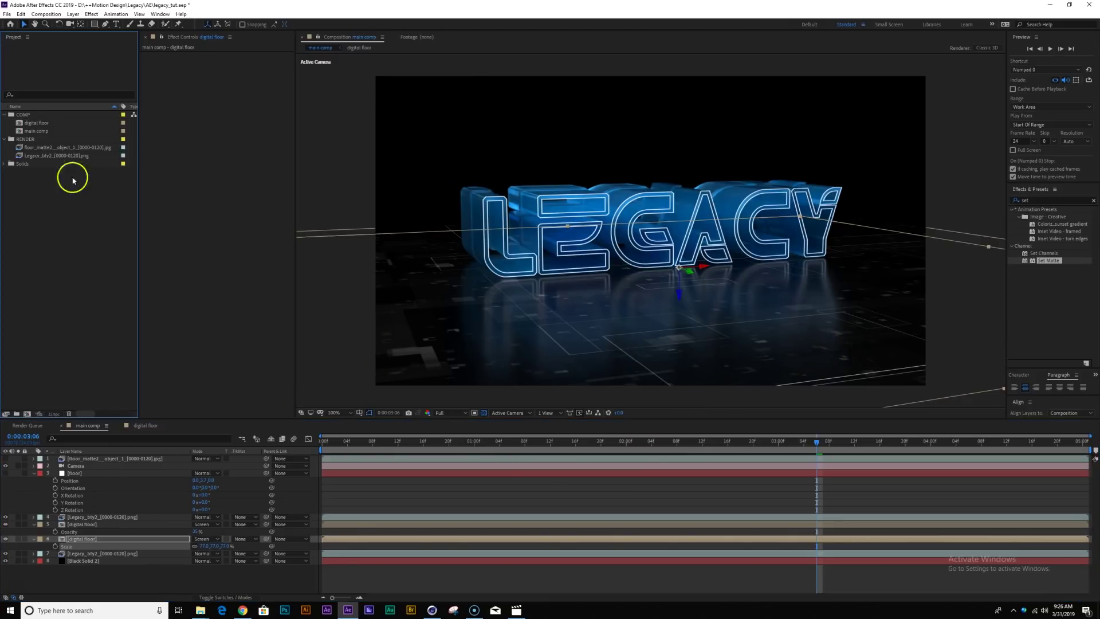
{"action": "left_click", "coordinate": [35, 123]}
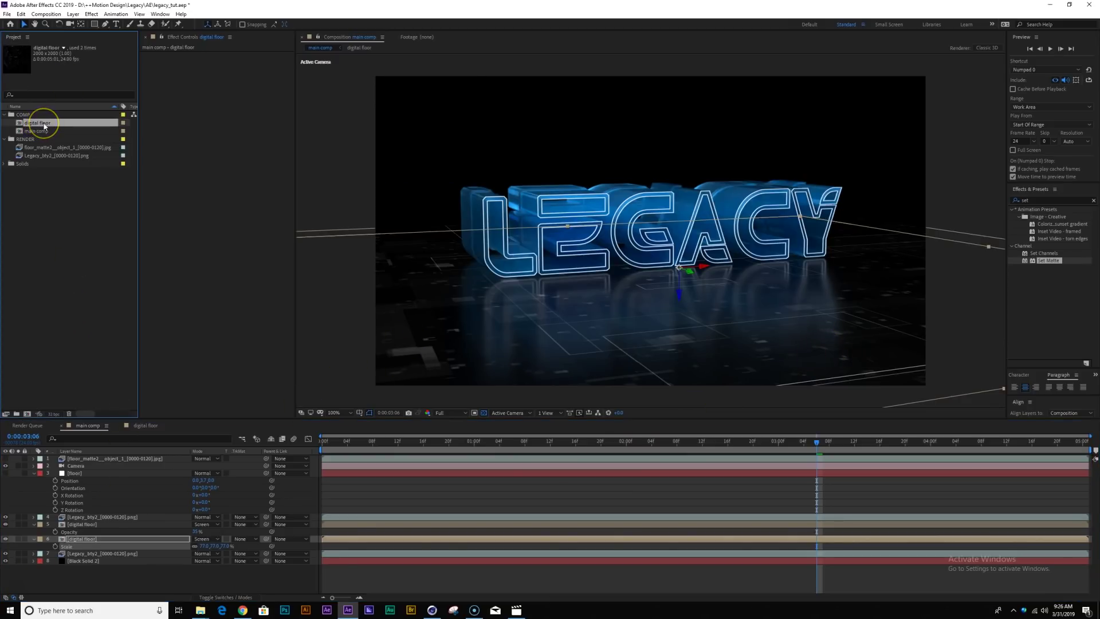
{"action": "key", "text": "ctrl+d"}
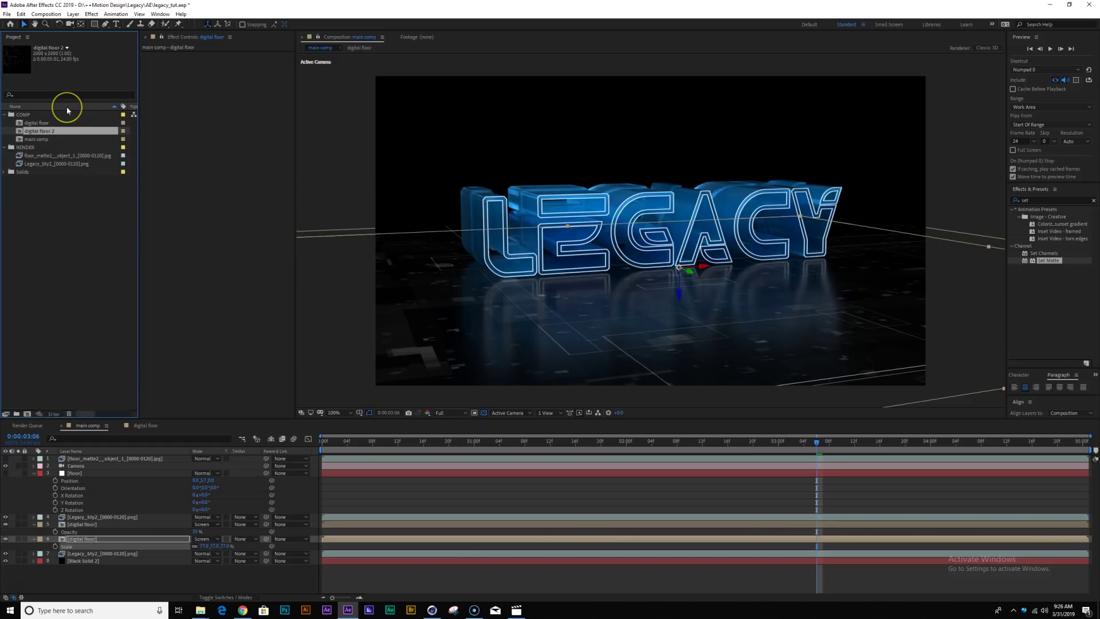
{"action": "type", "text": "GIR"}
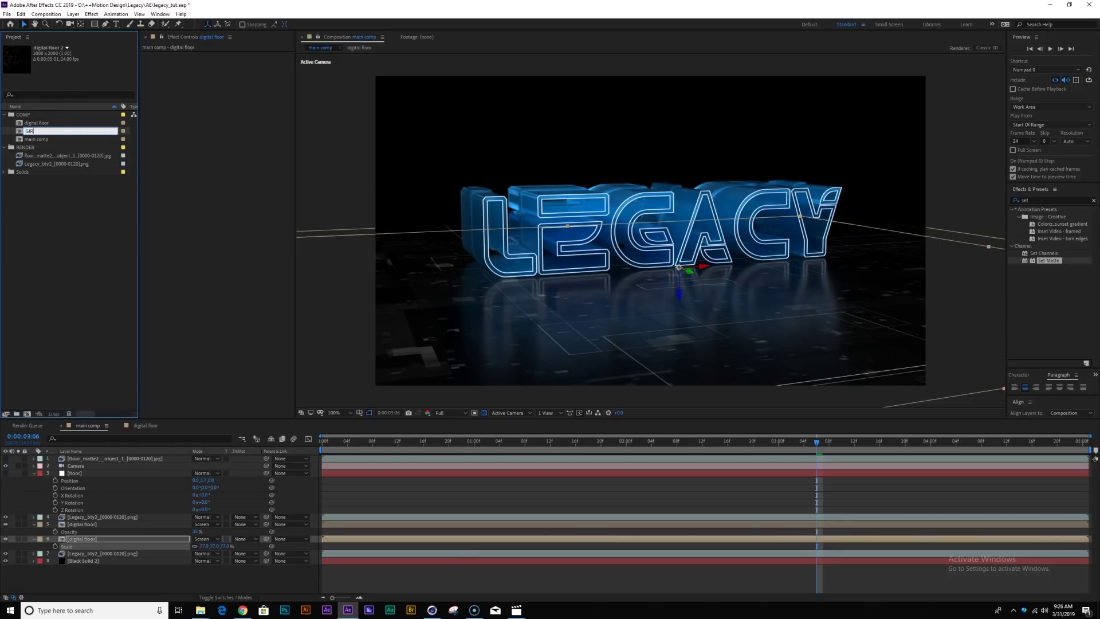
{"action": "type", "text": "D"}
{"action": "key", "text": "Return"}
Open the GRID comp, delete all its layers, and add a new comp-sized black solid.
{"action": "double_click", "coordinate": [30, 130]}
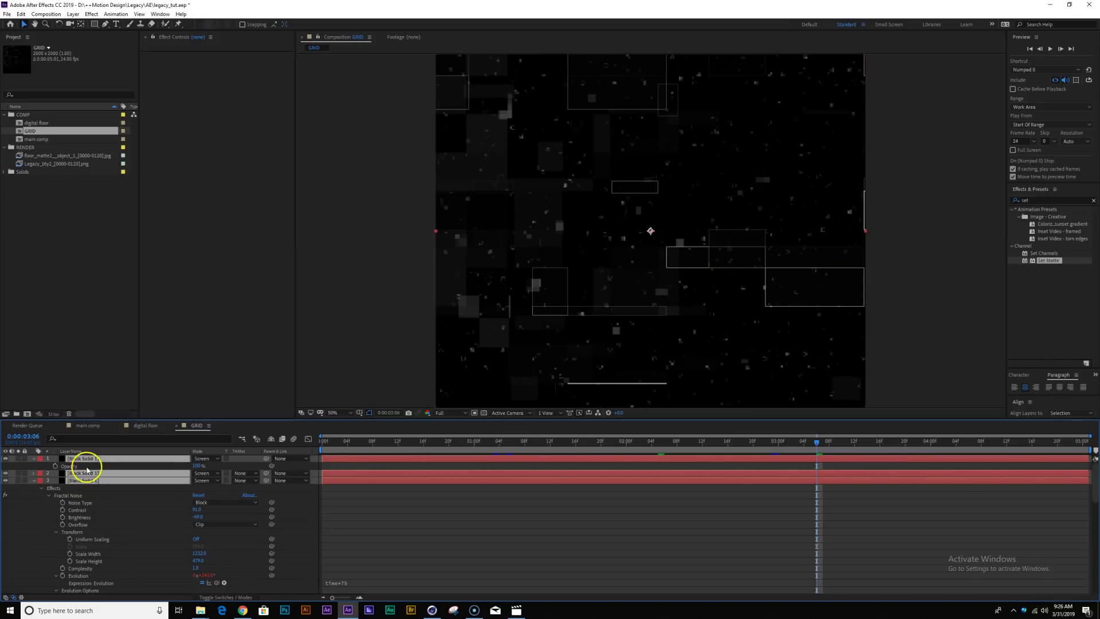
{"action": "key", "text": "Delete"}
{"action": "key", "text": "ctrl+y"}
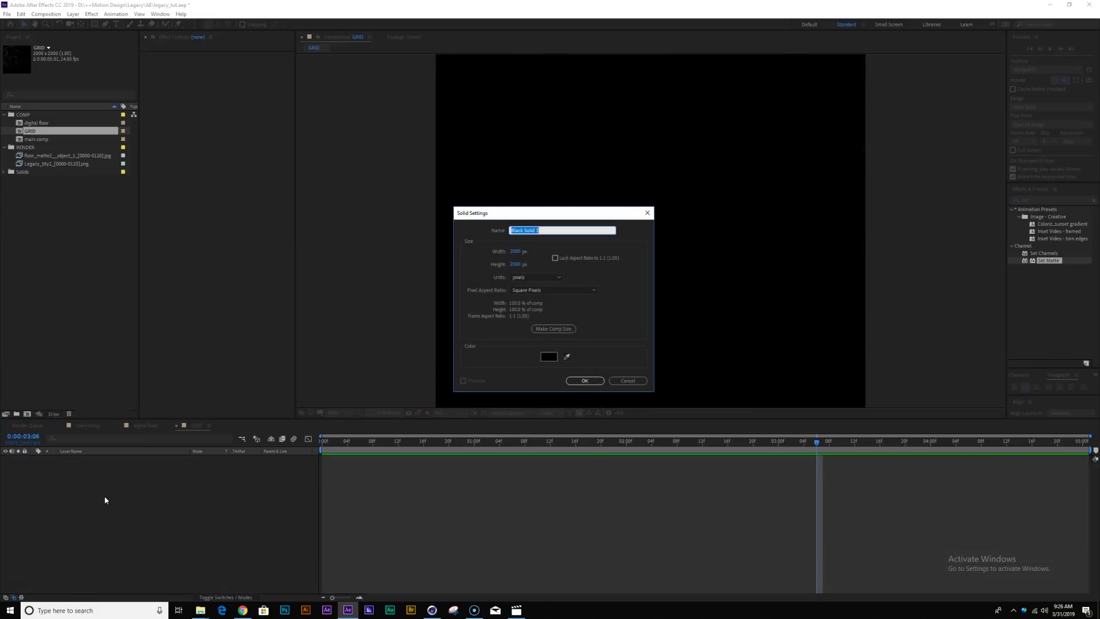
{"action": "key", "text": "Return"}
Find the Grid effect and apply it to the new black solid.
{"action": "left_click", "coordinate": [1036, 201]}
{"action": "type", "text": "grid"}
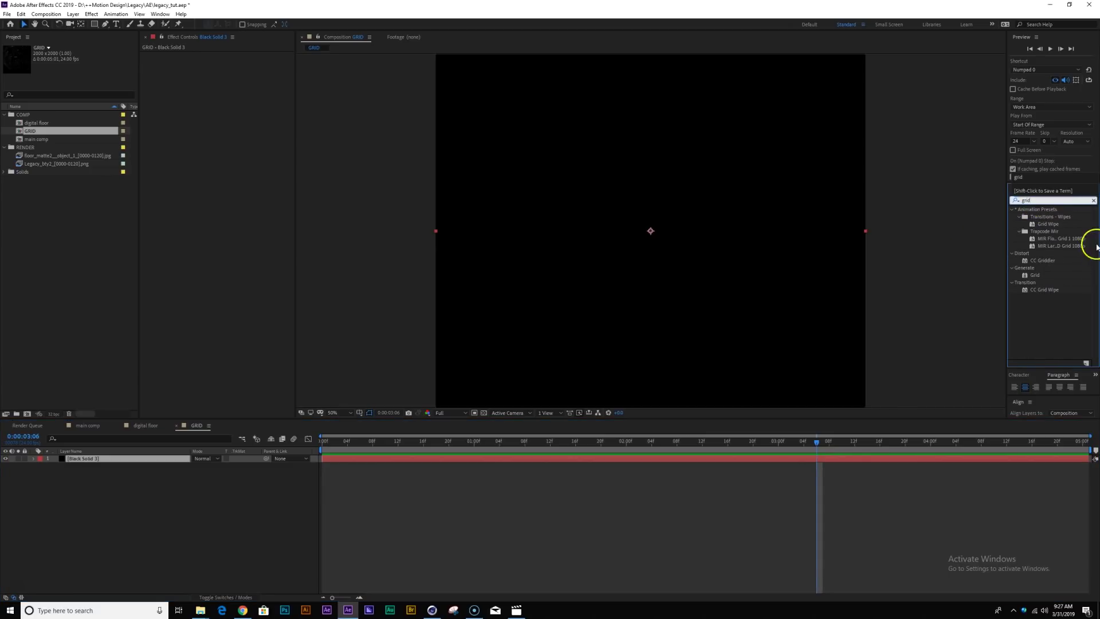
{"action": "double_click", "coordinate": [1035, 275]}
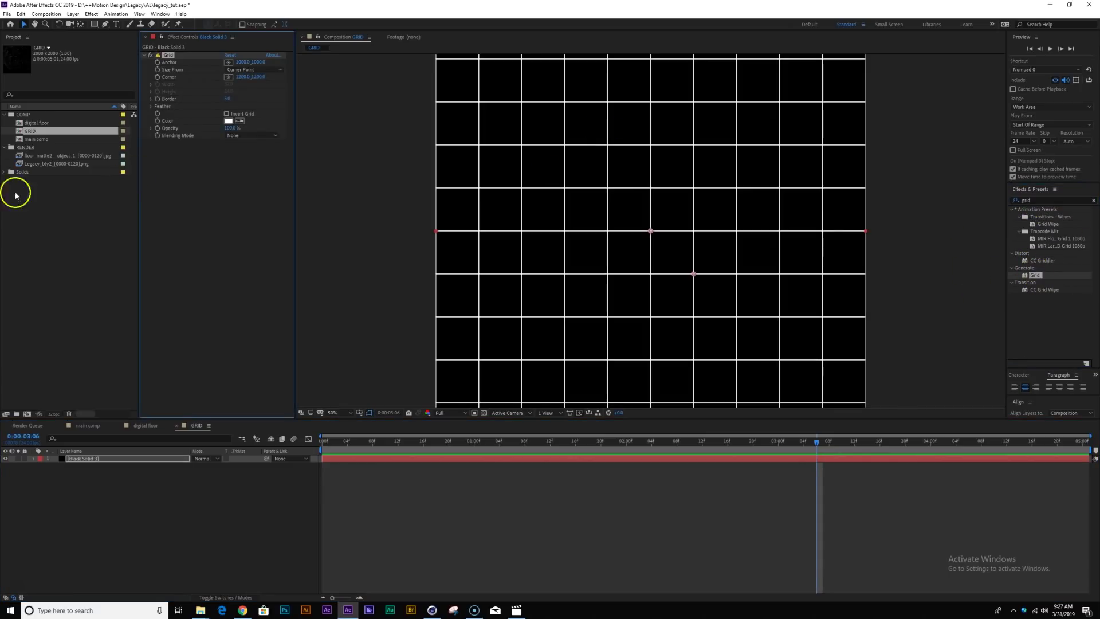
Size the grid from Width Slider, with a border of 2 and a width of about 53.
{"action": "left_click", "coordinate": [249, 70]}
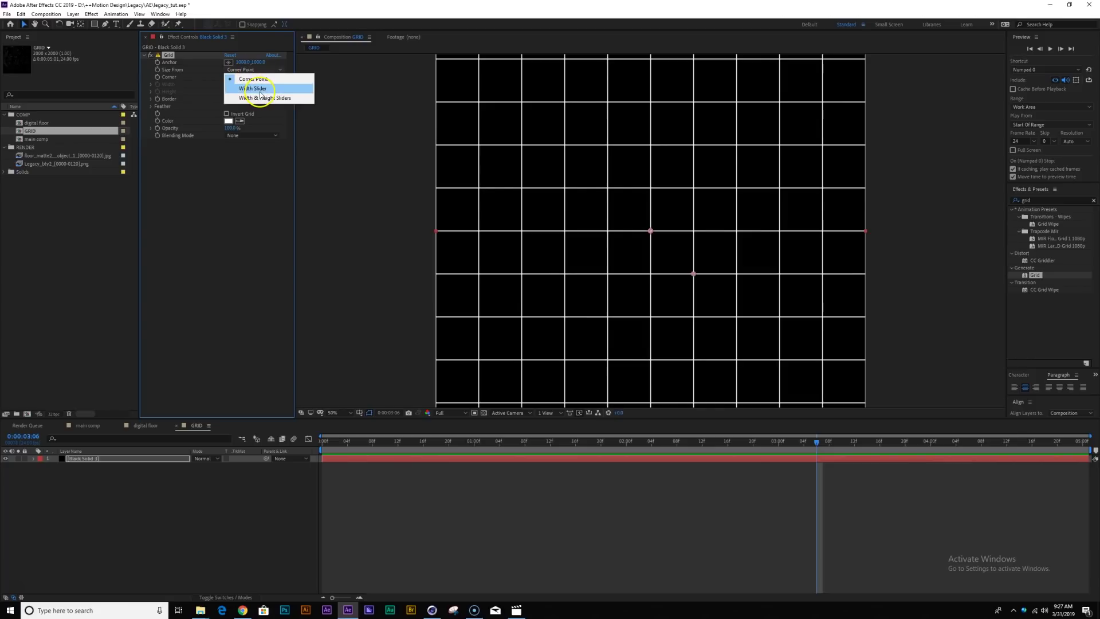
{"action": "left_click", "coordinate": [261, 90]}
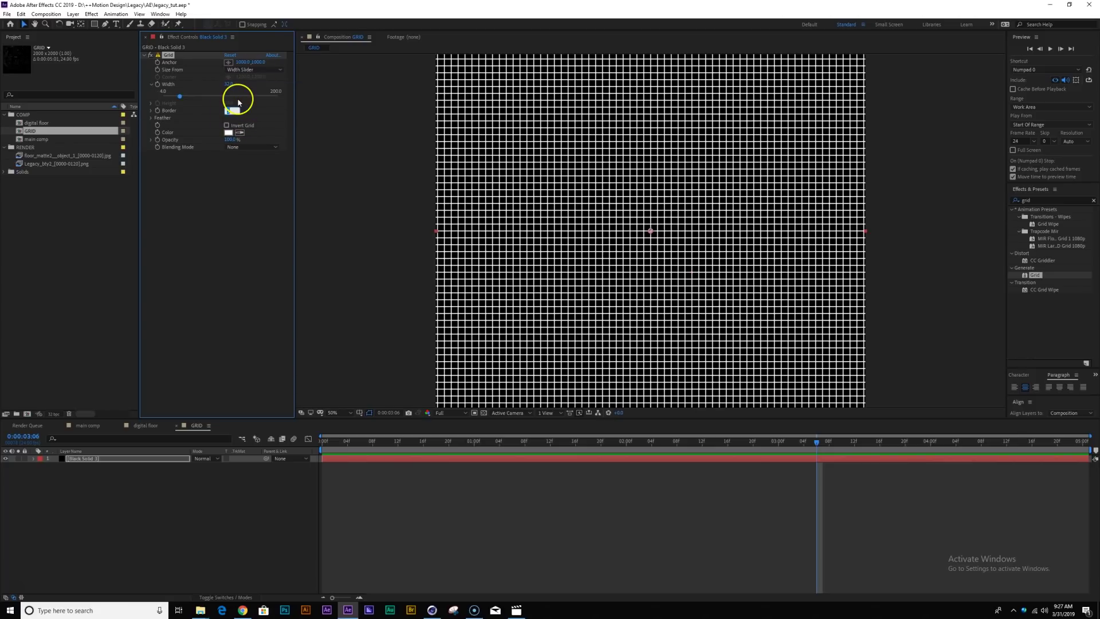
{"action": "key", "text": "Return"}
{"action": "mouse_move", "coordinate": [224, 86]}
{"action": "left_mouse_down"}
{"action": "mouse_move", "coordinate": [206, 85]}
{"action": "mouse_move", "coordinate": [245, 103]}
{"action": "mouse_move", "coordinate": [227, 84]}
{"action": "left_mouse_up"}
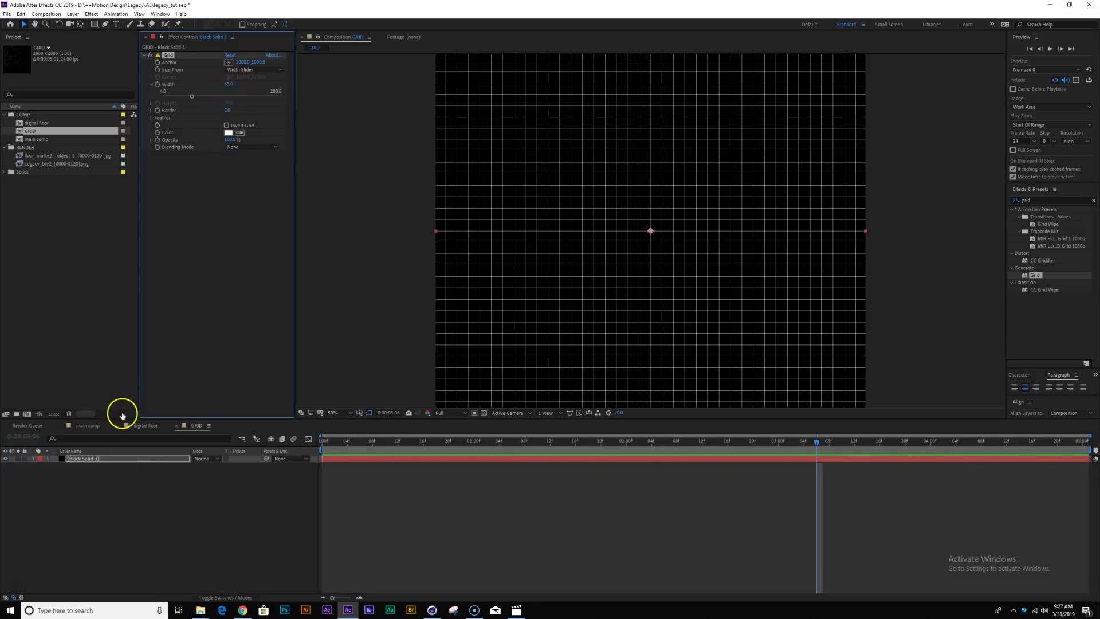
Return to the main comp, duplicate the upper digital floor layer, and solo the new copy.
{"action": "left_click", "coordinate": [89, 425]}
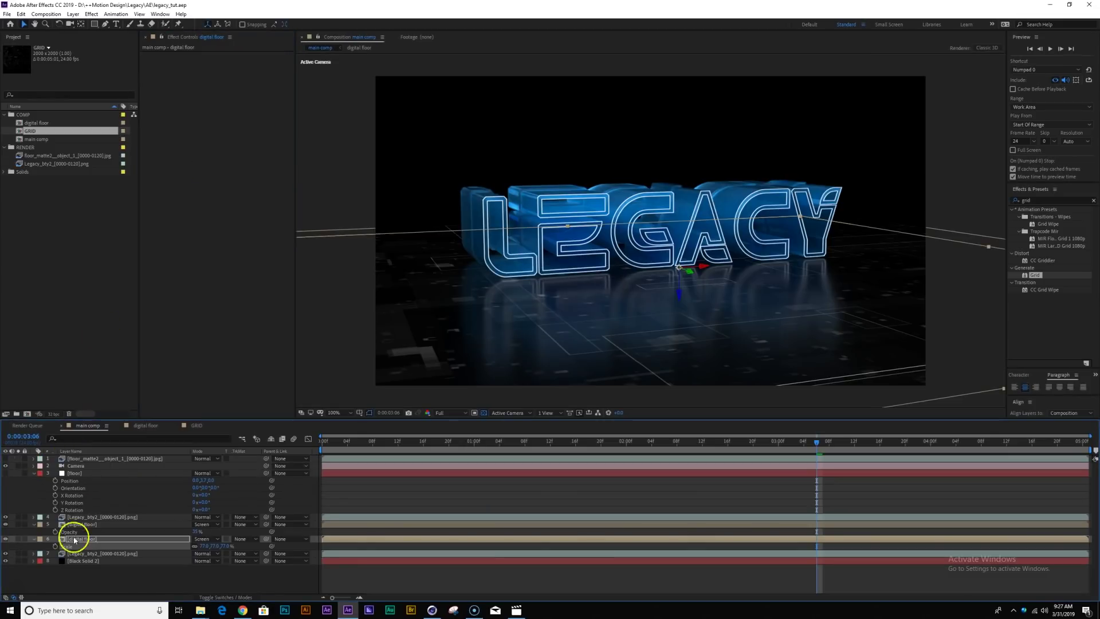
{"action": "left_click", "coordinate": [88, 541]}
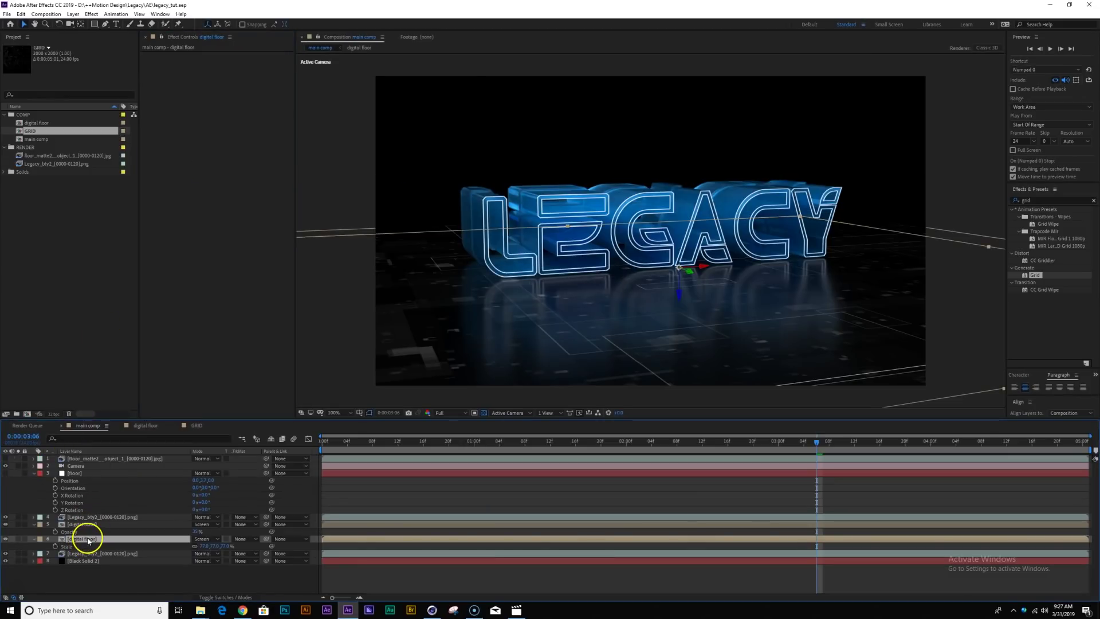
{"action": "left_click", "coordinate": [90, 526]}
{"action": "key", "text": "ctrl+d"}
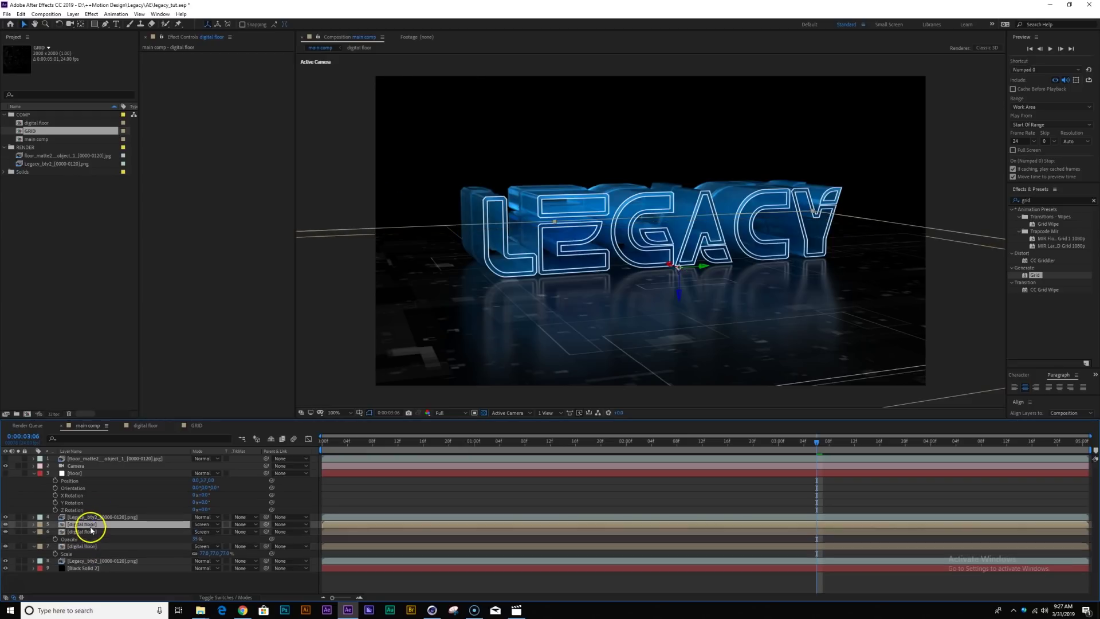
{"action": "left_click", "coordinate": [19, 524]}
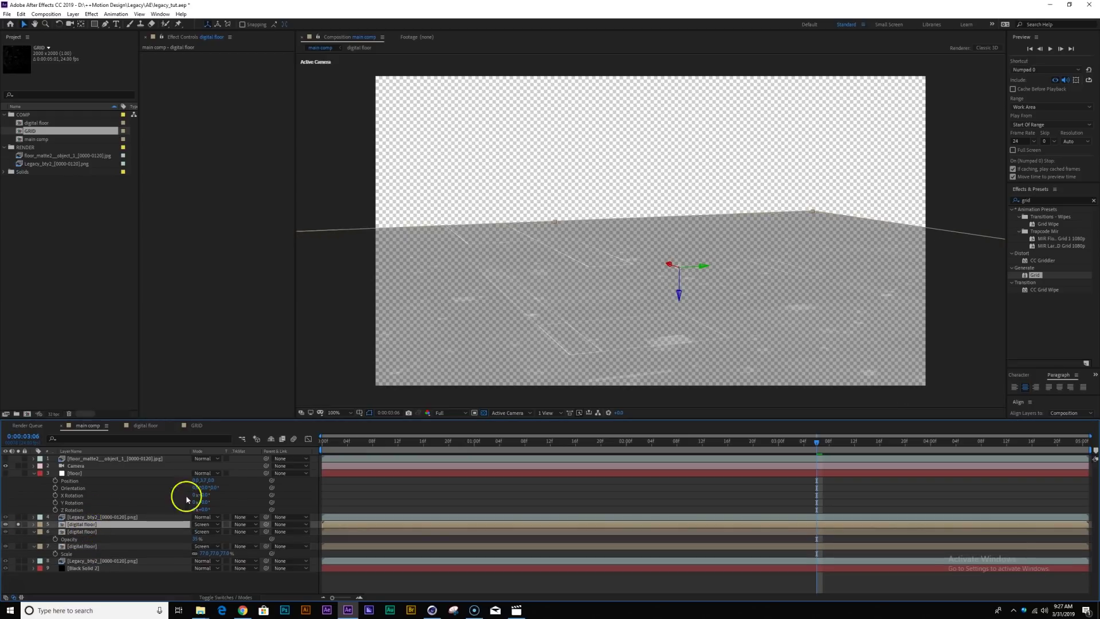
Raise the soloed digital floor copy's opacity and replace its source with the GRID comp.
{"action": "key", "text": "t"}
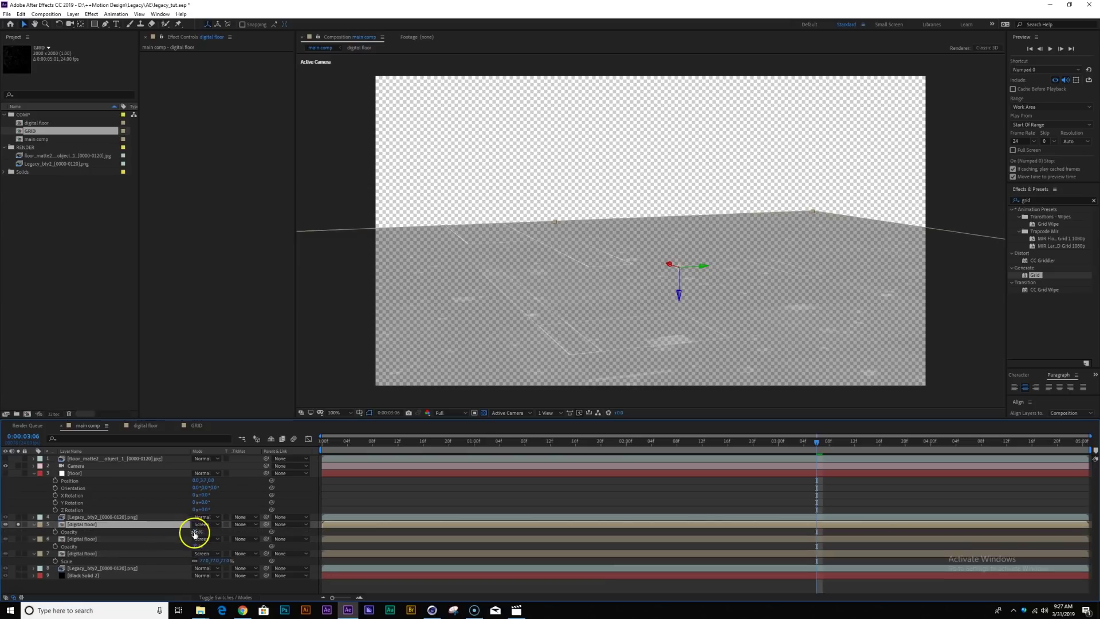
{"action": "left_click_drag", "start_coordinate": [195, 532], "coordinate": [447, 528]}
{"action": "left_click_drag", "start_coordinate": [196, 531], "coordinate": [229, 530]}
{"action": "left_click_drag", "start_coordinate": [29, 131], "coordinate": [91, 523], "text": "alt"}
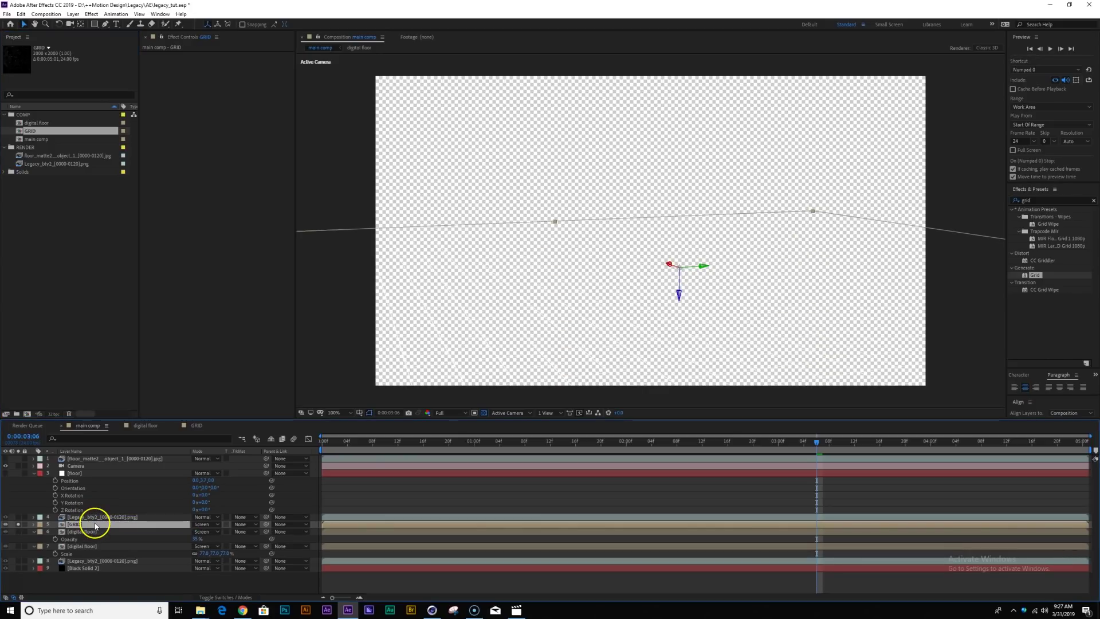
Turn off solo for the GRID layer in main comp and slightly adjust its scale.
{"action": "left_click", "coordinate": [484, 413]}
{"action": "left_click", "coordinate": [18, 524]}
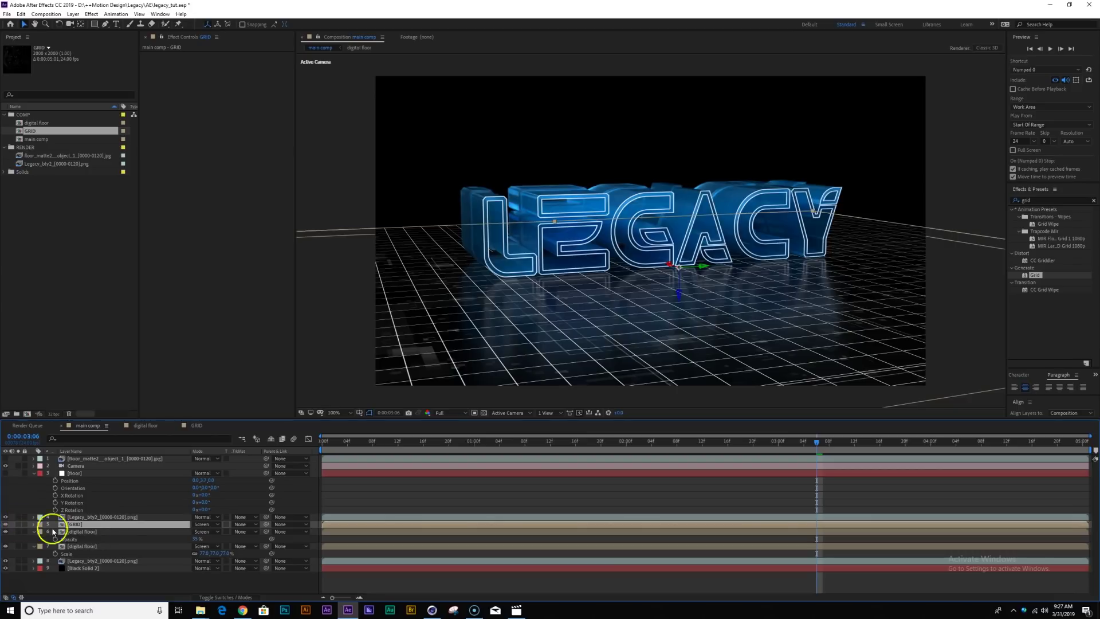
{"action": "key", "text": "s"}
{"action": "mouse_move", "coordinate": [203, 532]}
{"action": "left_mouse_down"}
{"action": "mouse_move", "coordinate": [216, 528]}
{"action": "mouse_move", "coordinate": [207, 528]}
{"action": "mouse_move", "coordinate": [218, 539]}
{"action": "left_mouse_up"}
Set the GRID layer's opacity to 5% so its lines blend faintly into the floor.
{"action": "key", "text": "t"}
{"action": "left_click", "coordinate": [199, 531]}
{"action": "type", "text": "10"}
{"action": "key", "text": "Return"}
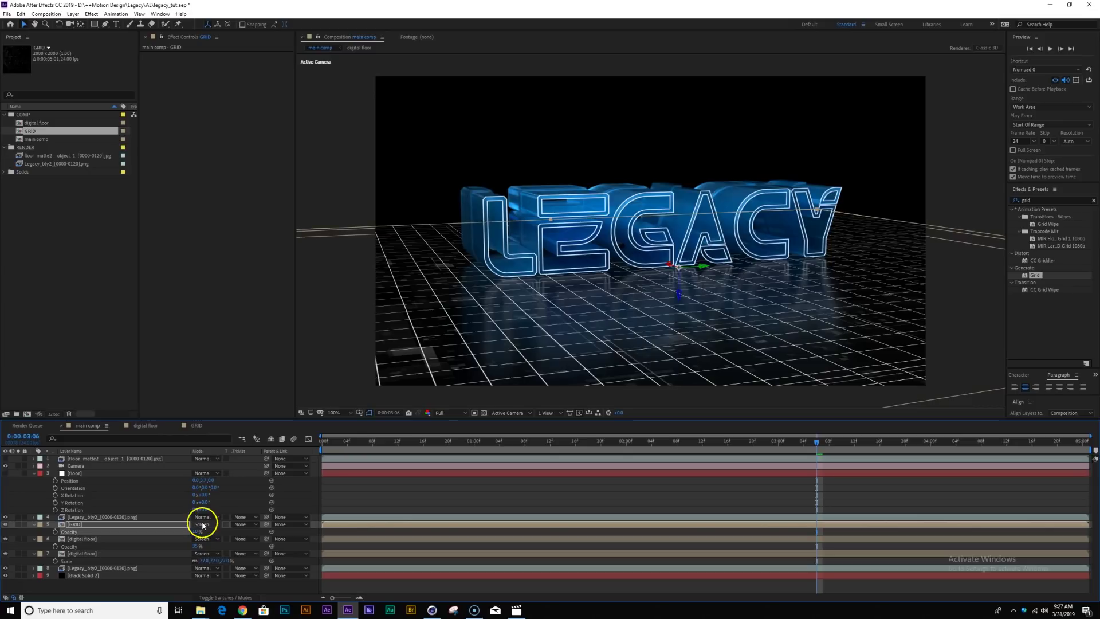
{"action": "left_click_drag", "start_coordinate": [195, 533], "coordinate": [196, 536]}
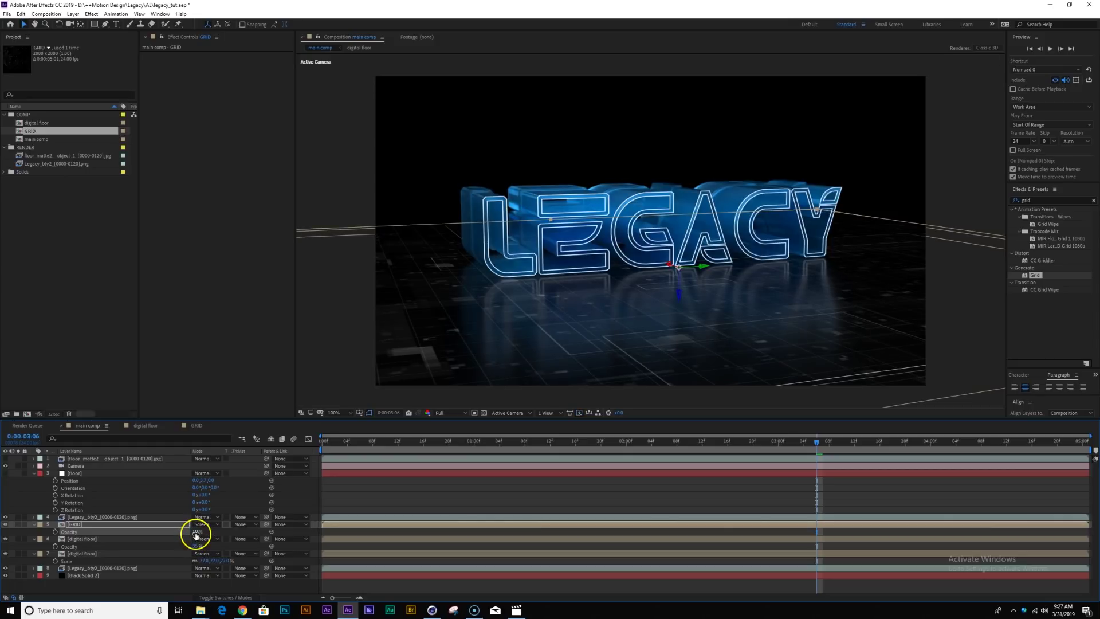
{"action": "left_click", "coordinate": [196, 533]}
Check the composite at 0:00:02:09 and save the project.
{"action": "left_click_drag", "start_coordinate": [491, 439], "coordinate": [685, 414]}
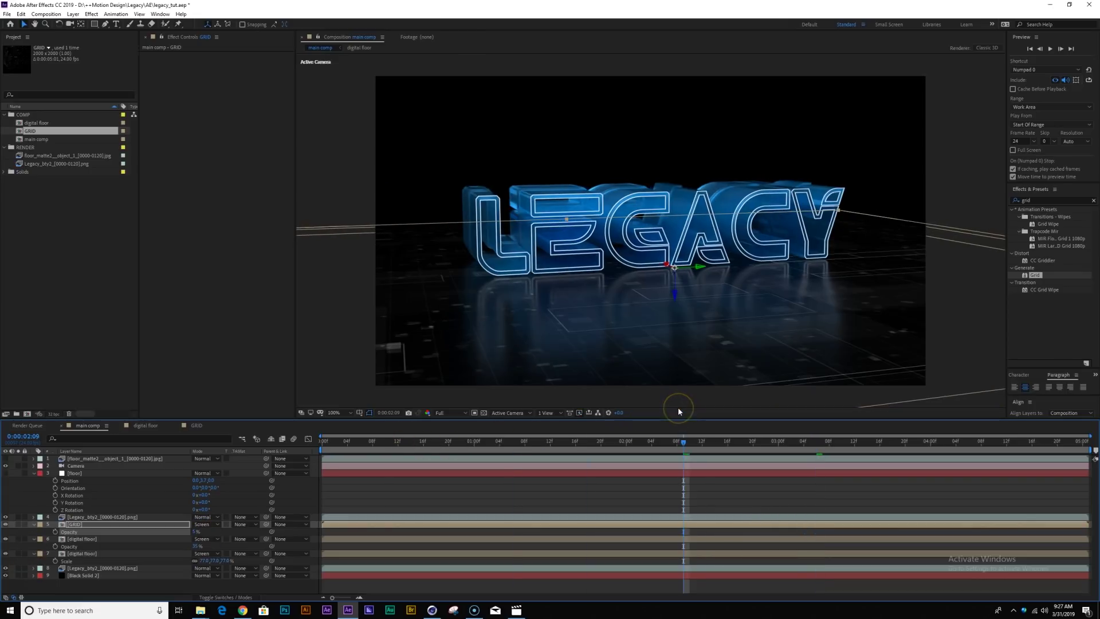
{"action": "key", "text": "ctrl+s"}
{"action": "left_click", "coordinate": [340, 181]}
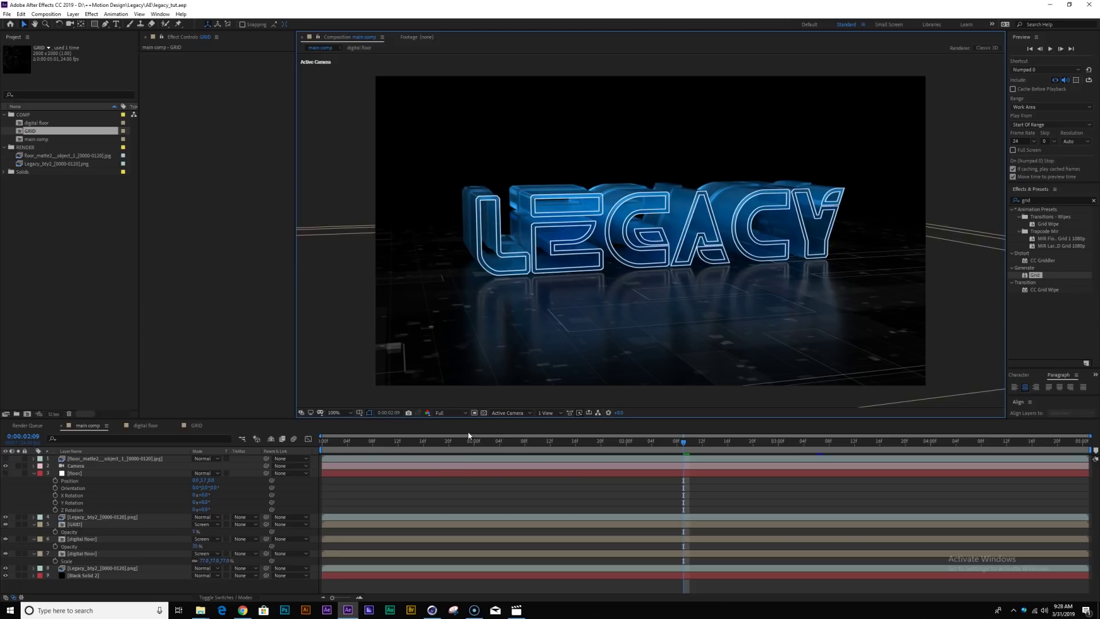
Add an adjustment layer above the GRID layer, below the Legacy title layer, and rename it CC.
{"action": "left_click", "coordinate": [98, 526]}
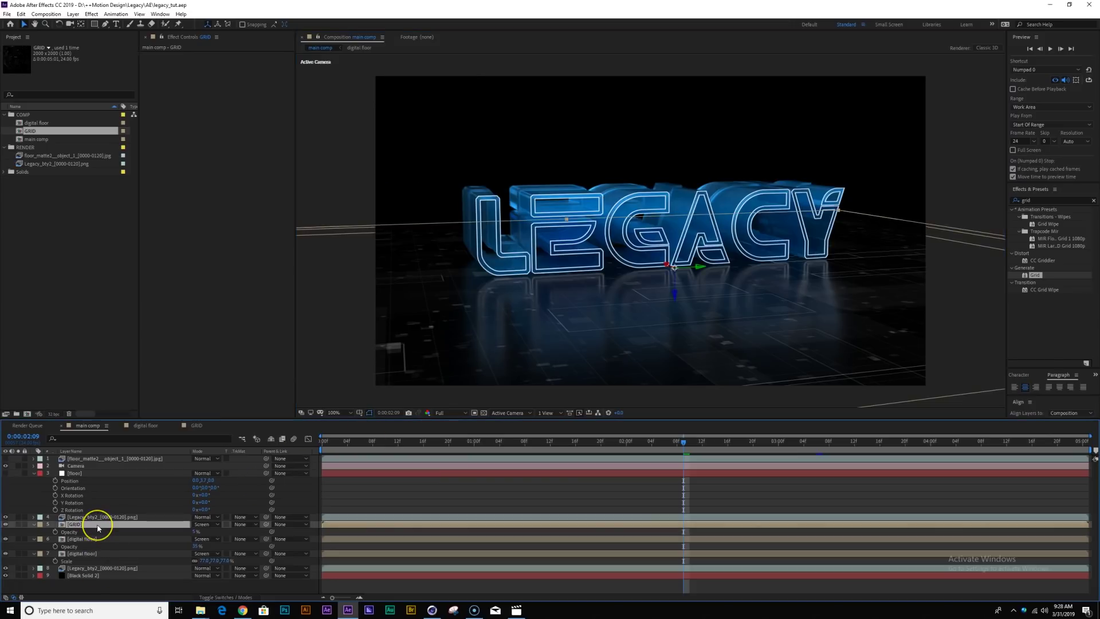
{"action": "key", "text": "ctrl+alt+y"}
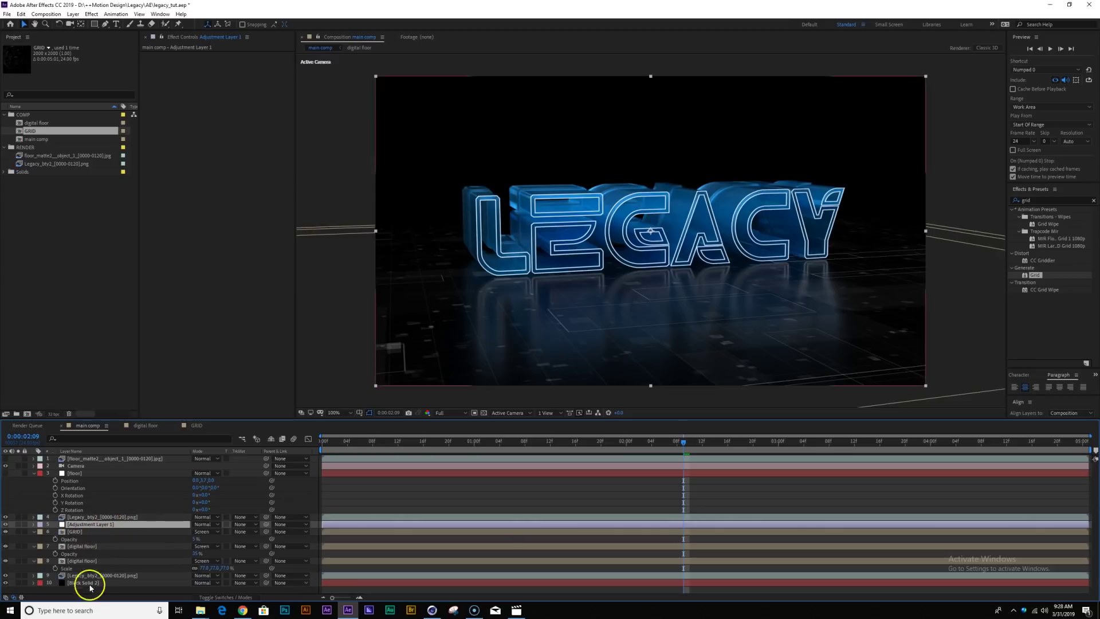
{"action": "left_click", "coordinate": [99, 517]}
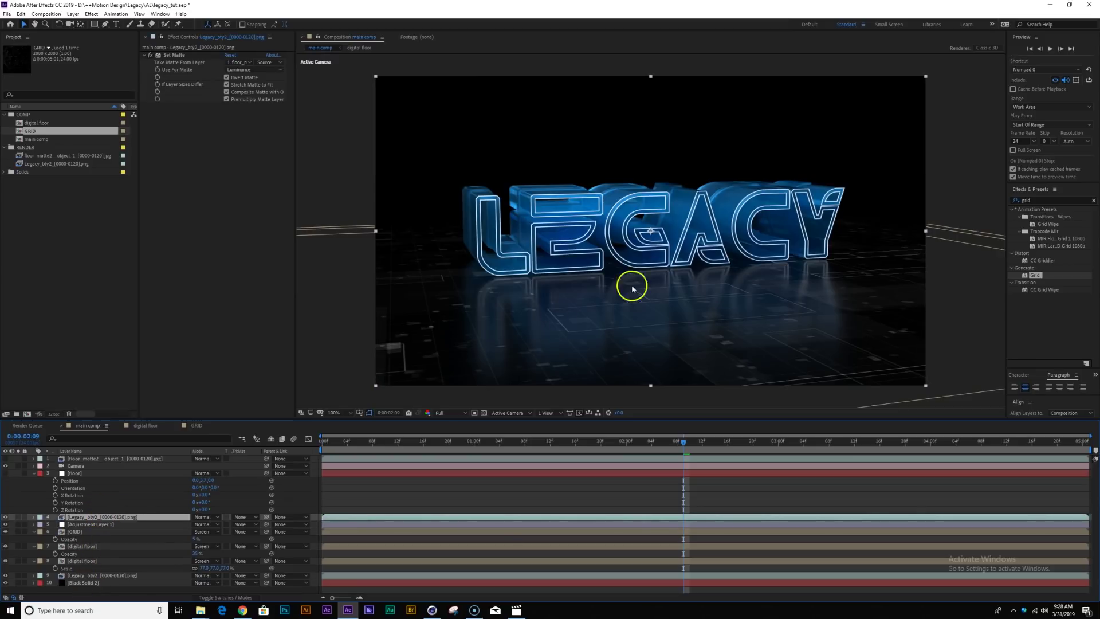
{"action": "left_click", "coordinate": [19, 518]}
{"action": "left_click", "coordinate": [18, 518]}
{"action": "left_click", "coordinate": [99, 524]}
{"action": "key", "text": "Return"}
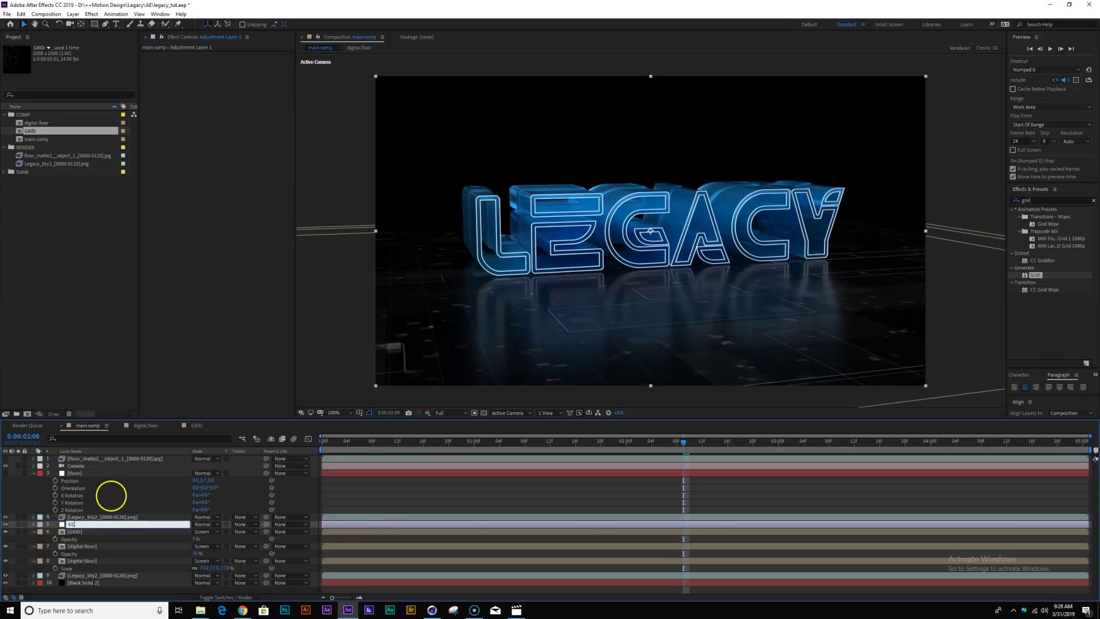
{"action": "key", "text": "Return"}
Apply the Curves effect to the CC layer and shape its RGB curve into a gentle S.
{"action": "left_click", "coordinate": [1060, 200]}
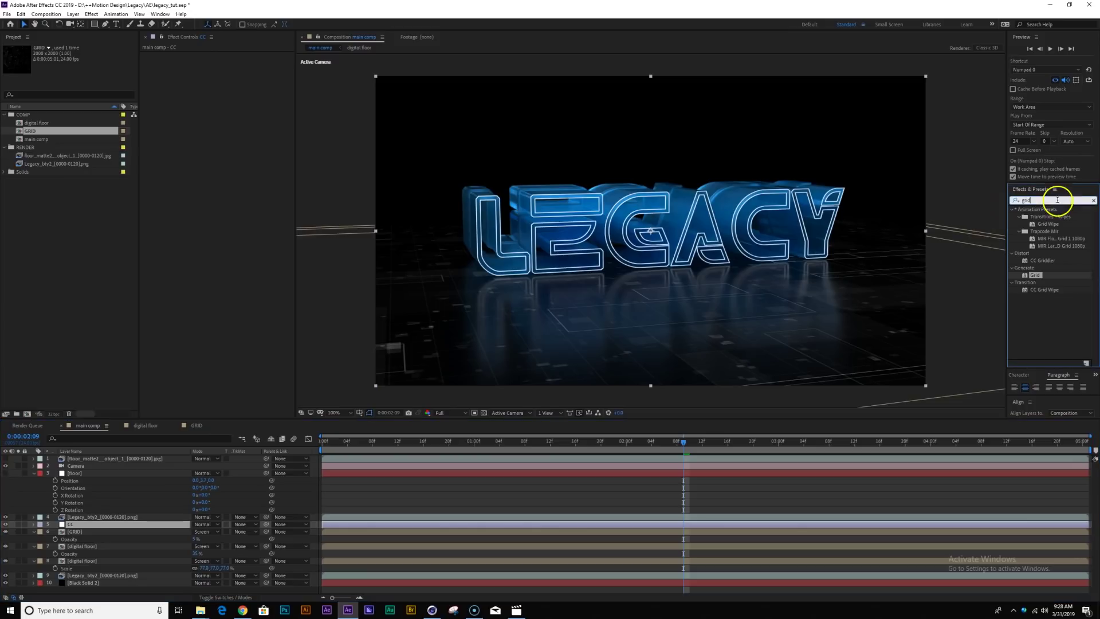
{"action": "type", "text": "curv"}
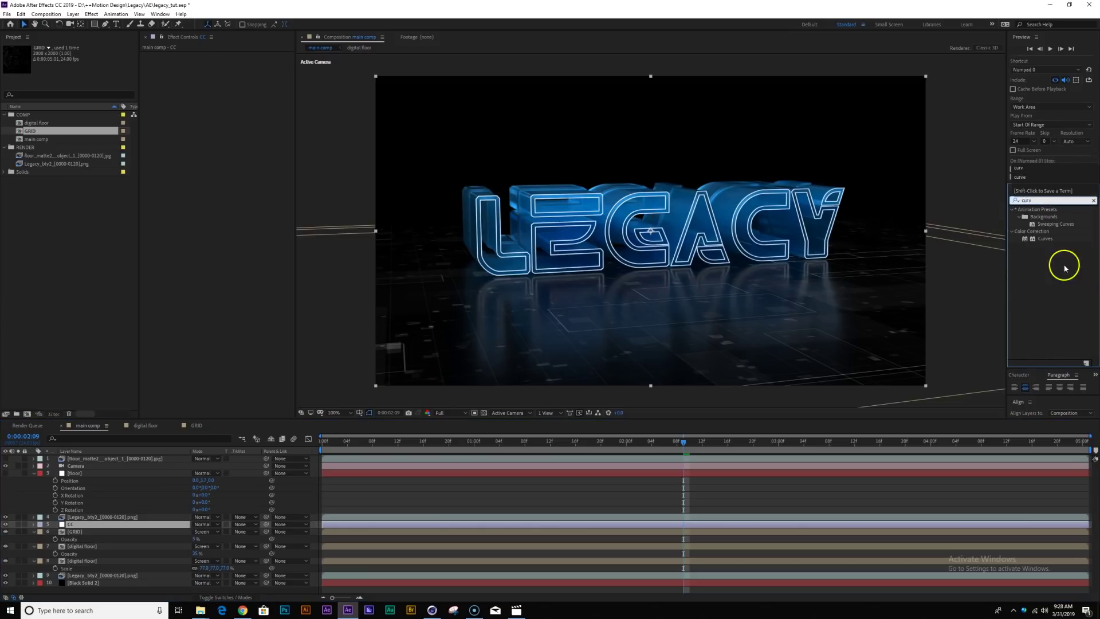
{"action": "double_click", "coordinate": [1045, 237]}
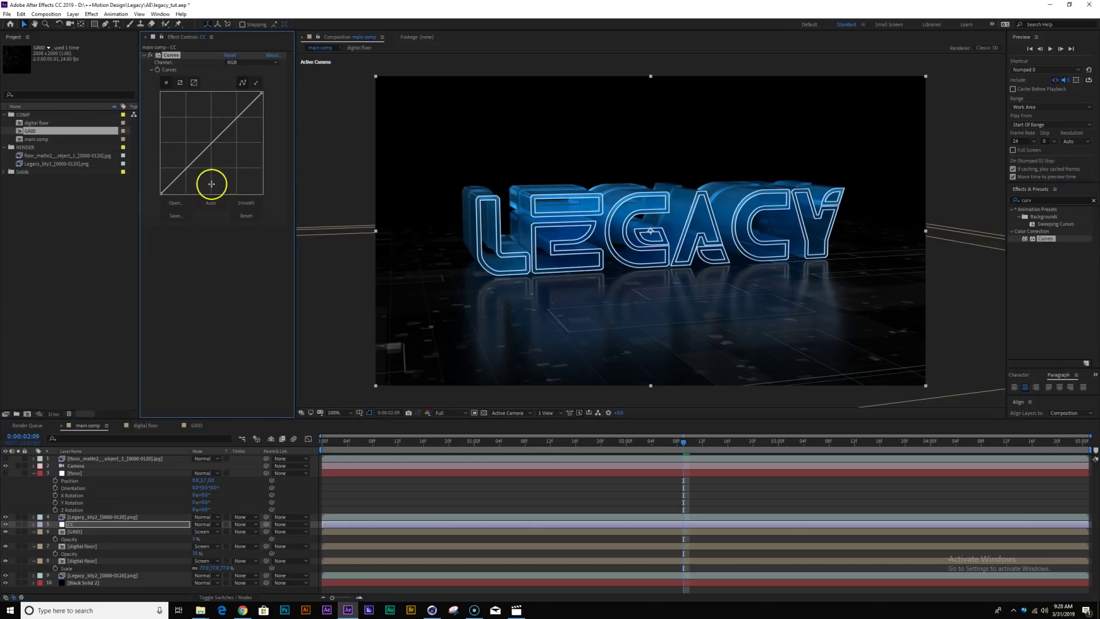
{"action": "left_click_drag", "start_coordinate": [184, 168], "coordinate": [189, 181]}
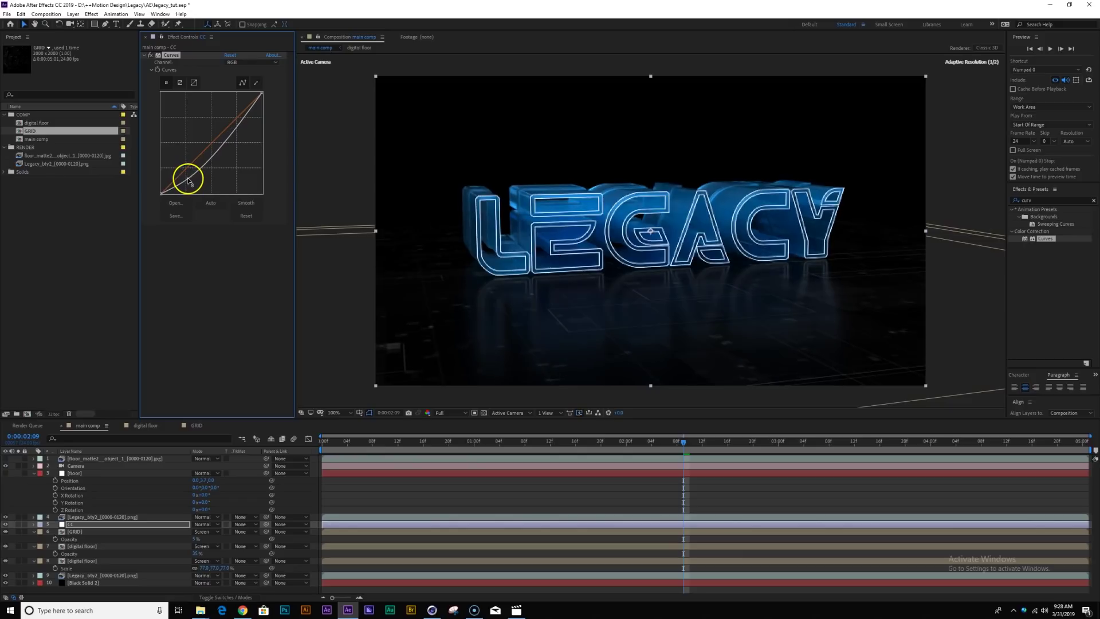
{"action": "left_click_drag", "start_coordinate": [246, 113], "coordinate": [244, 105]}
{"action": "left_click_drag", "start_coordinate": [184, 177], "coordinate": [182, 179]}
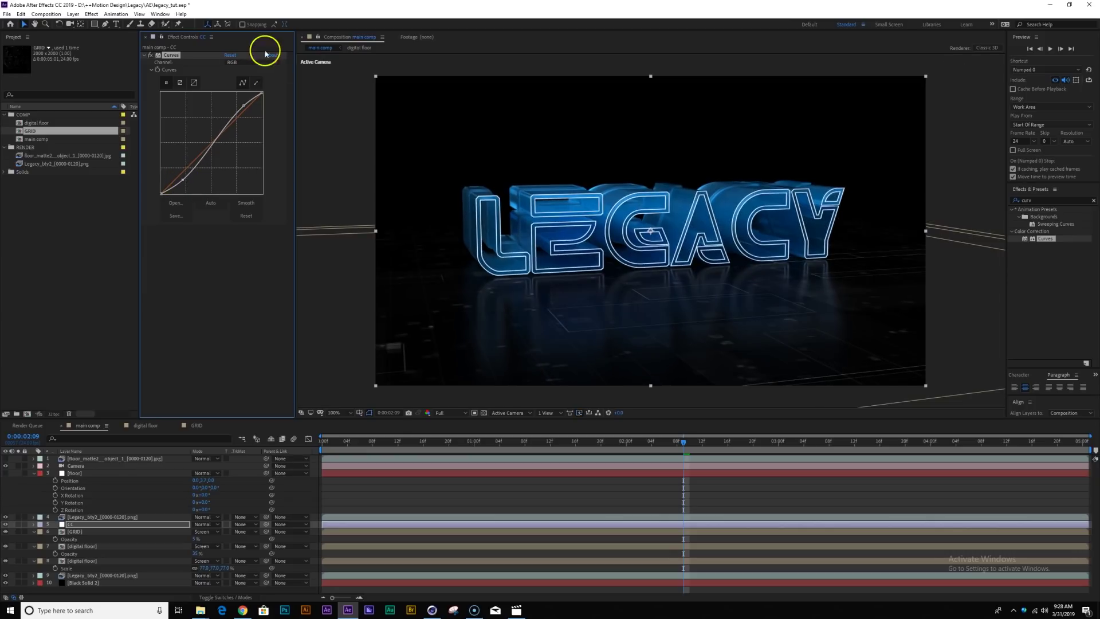
Lift the Blue channel's midtones in the CC layer's Curves, fine-tune the upper curve range, and save the project.
{"action": "left_click", "coordinate": [260, 62]}
{"action": "left_click", "coordinate": [260, 102]}
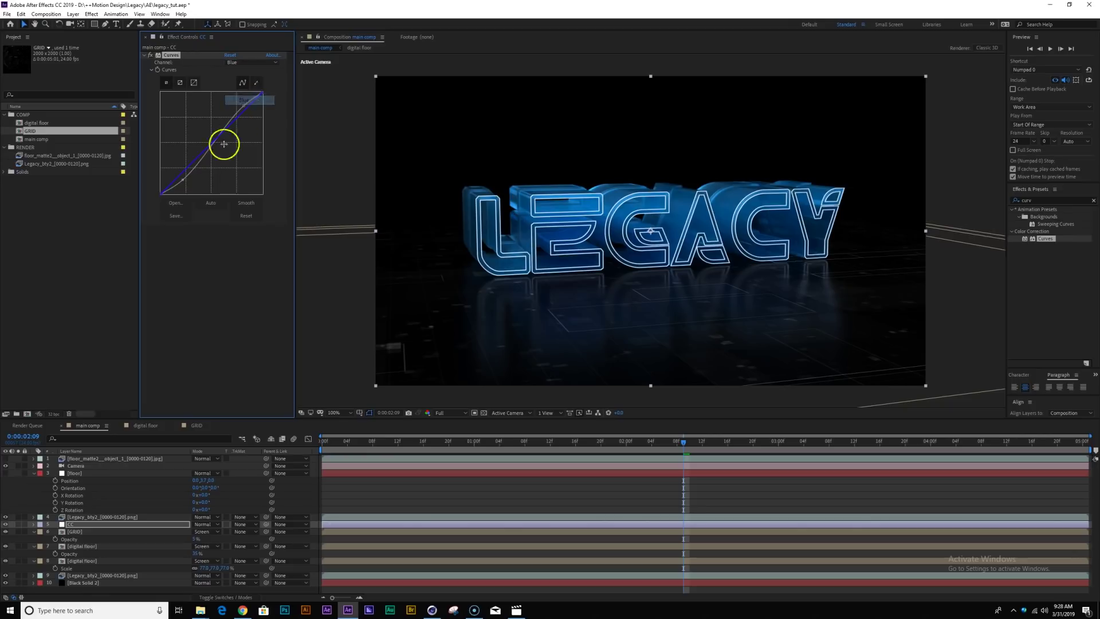
{"action": "left_click_drag", "start_coordinate": [204, 149], "coordinate": [204, 143]}
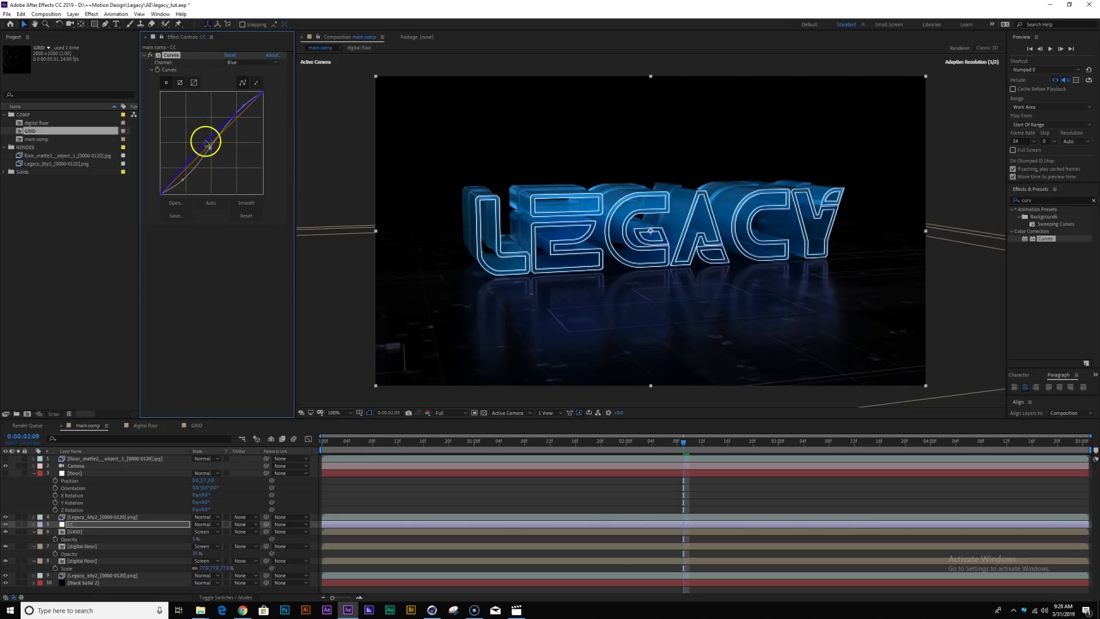
{"action": "left_click", "coordinate": [252, 62]}
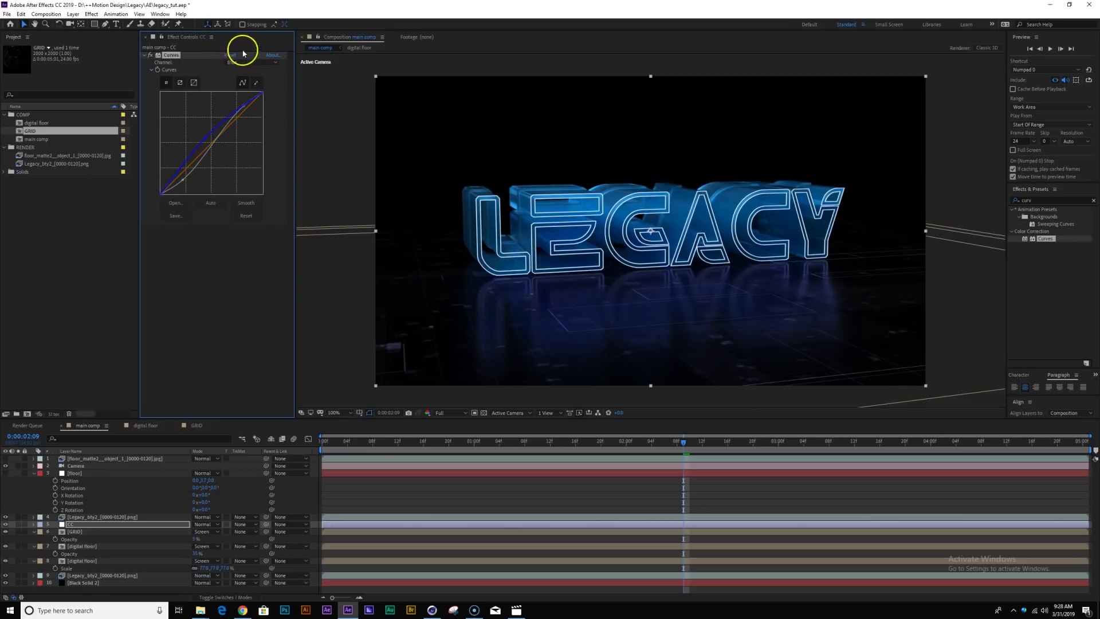
{"action": "left_click", "coordinate": [250, 82]}
{"action": "mouse_move", "coordinate": [249, 115]}
{"action": "left_mouse_down"}
{"action": "mouse_move", "coordinate": [239, 126]}
{"action": "mouse_move", "coordinate": [244, 106]}
{"action": "left_mouse_up"}
{"action": "key", "text": "ctrl+s"}
Find the Curves effect and apply it to the upper Legacy title layer.
{"action": "left_click", "coordinate": [96, 518]}
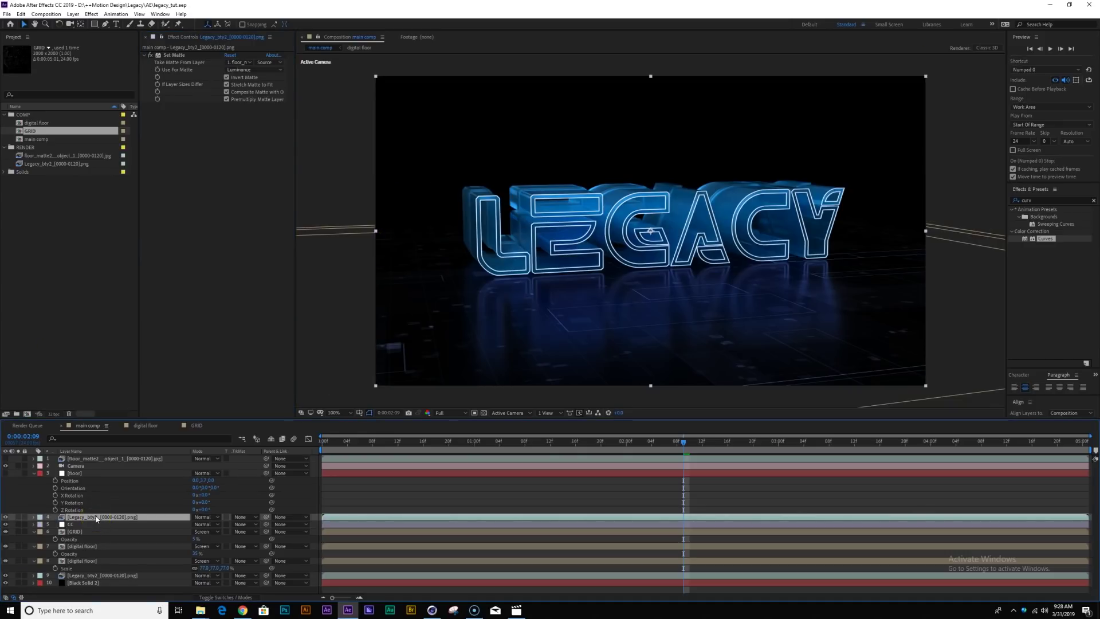
{"action": "left_click", "coordinate": [1048, 199]}
{"action": "left_click_drag", "start_coordinate": [1048, 199], "coordinate": [956, 231]}
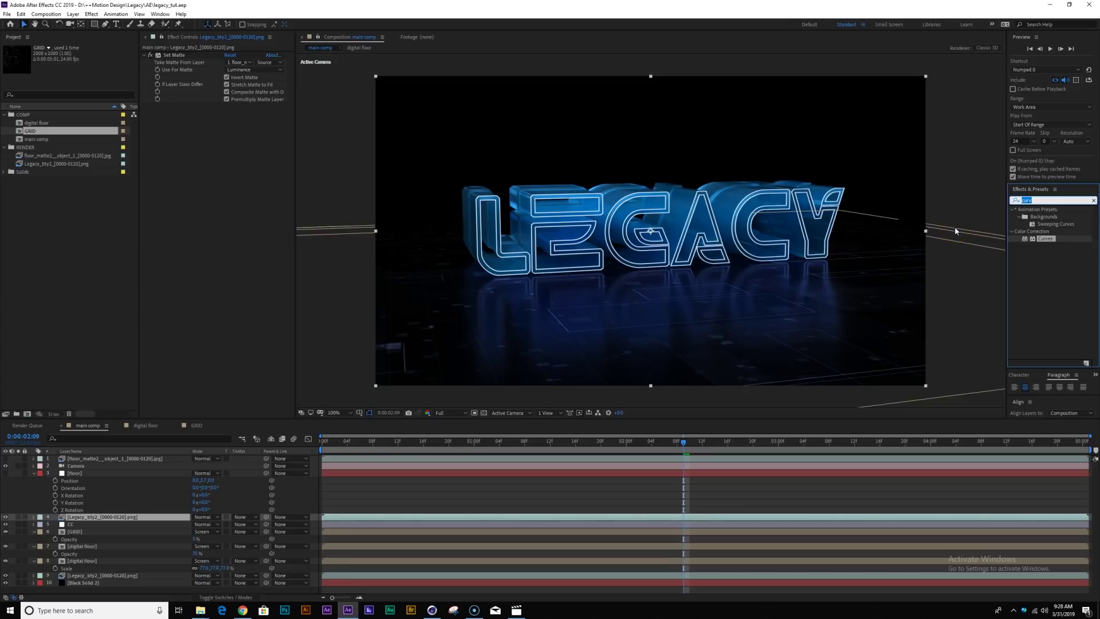
{"action": "type", "text": "curv"}
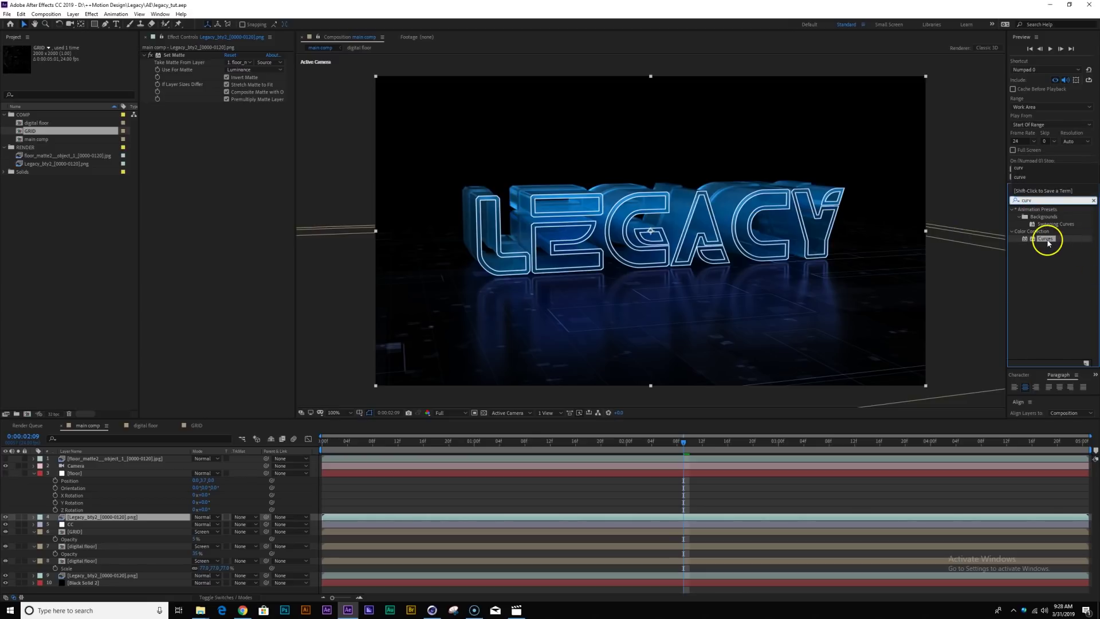
{"action": "double_click", "coordinate": [1046, 239]}
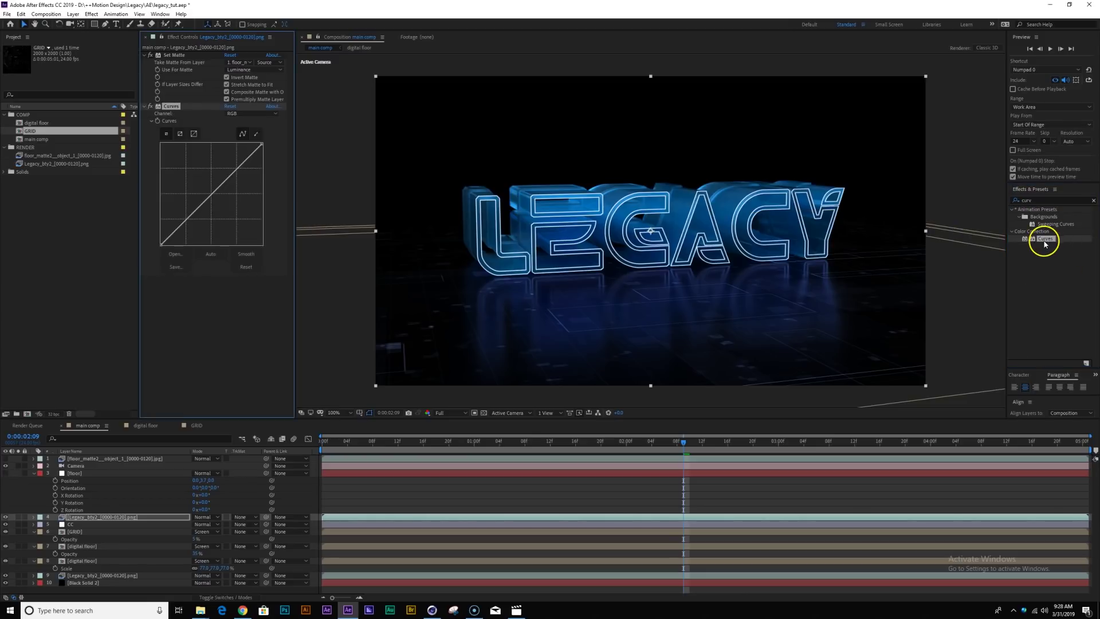
Shape the Legacy title layer's RGB curve into a gentle S and slightly lift its Blue curve.
{"action": "left_click_drag", "start_coordinate": [243, 162], "coordinate": [241, 155]}
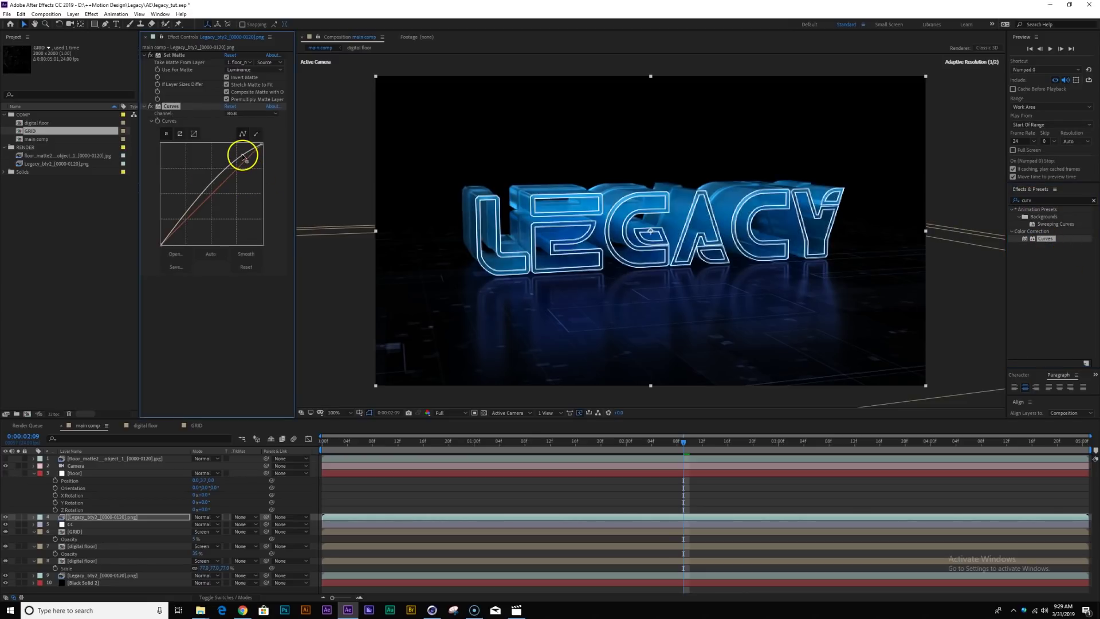
{"action": "left_click_drag", "start_coordinate": [191, 205], "coordinate": [184, 227]}
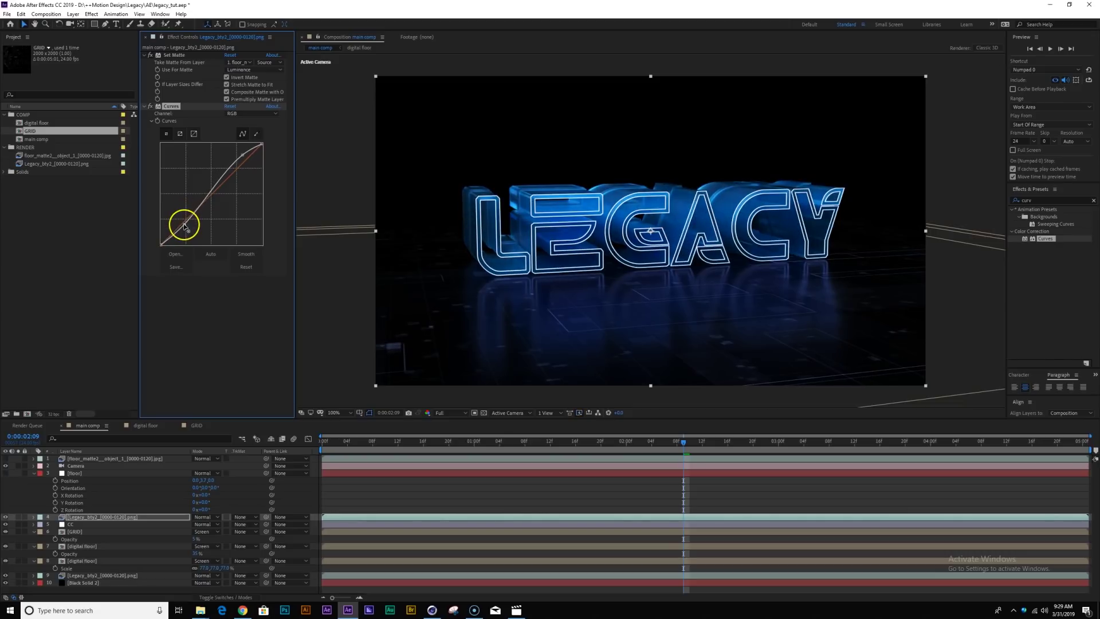
{"action": "left_click_drag", "start_coordinate": [246, 157], "coordinate": [243, 155]}
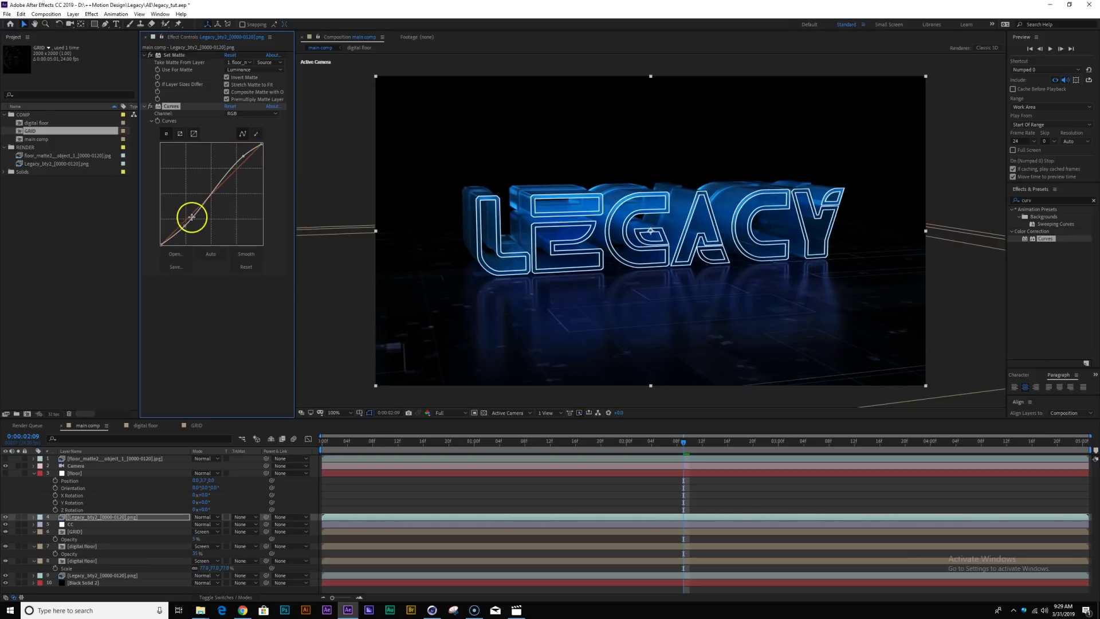
{"action": "left_click_drag", "start_coordinate": [185, 226], "coordinate": [185, 227]}
{"action": "left_click", "coordinate": [254, 112]}
{"action": "left_click", "coordinate": [251, 151]}
{"action": "mouse_move", "coordinate": [219, 185]}
{"action": "left_mouse_down"}
{"action": "mouse_move", "coordinate": [229, 199]}
{"action": "mouse_move", "coordinate": [220, 185]}
{"action": "left_mouse_up"}
Create a comp-sized black solid directly above the GRID layer.
{"action": "left_click", "coordinate": [90, 517]}
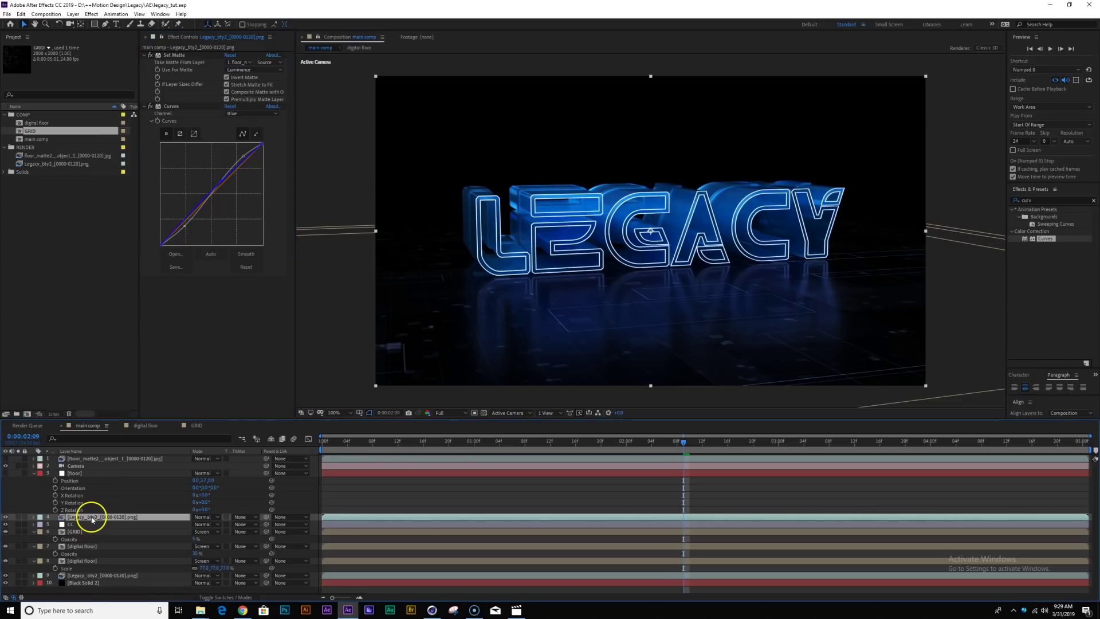
{"action": "left_click", "coordinate": [107, 531]}
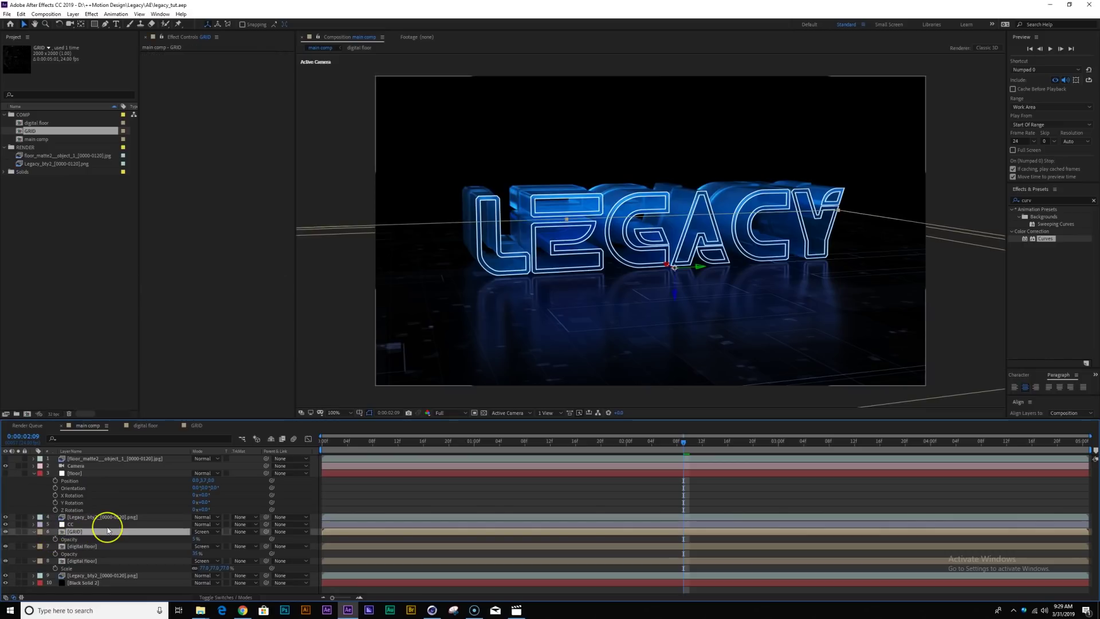
{"action": "key", "text": "ctrl+y"}
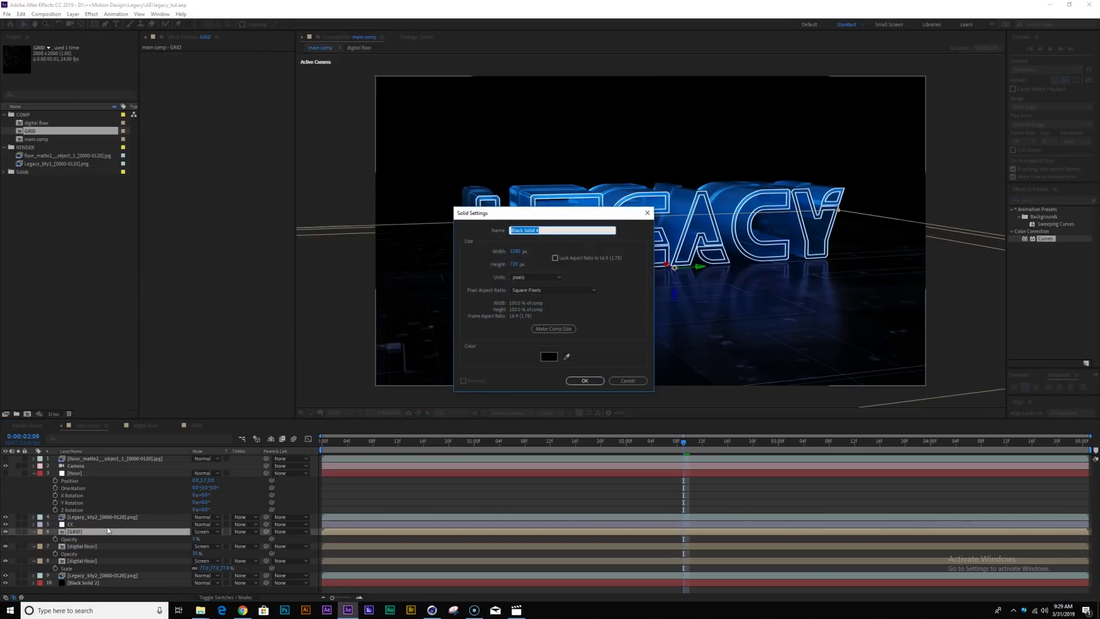
{"action": "key", "text": "Return"}
Add a full-frame elliptical mask to the new black solid, set it to Subtract, and heavily feather its edge.
{"action": "left_click_drag", "start_coordinate": [95, 28], "coordinate": [124, 45]}
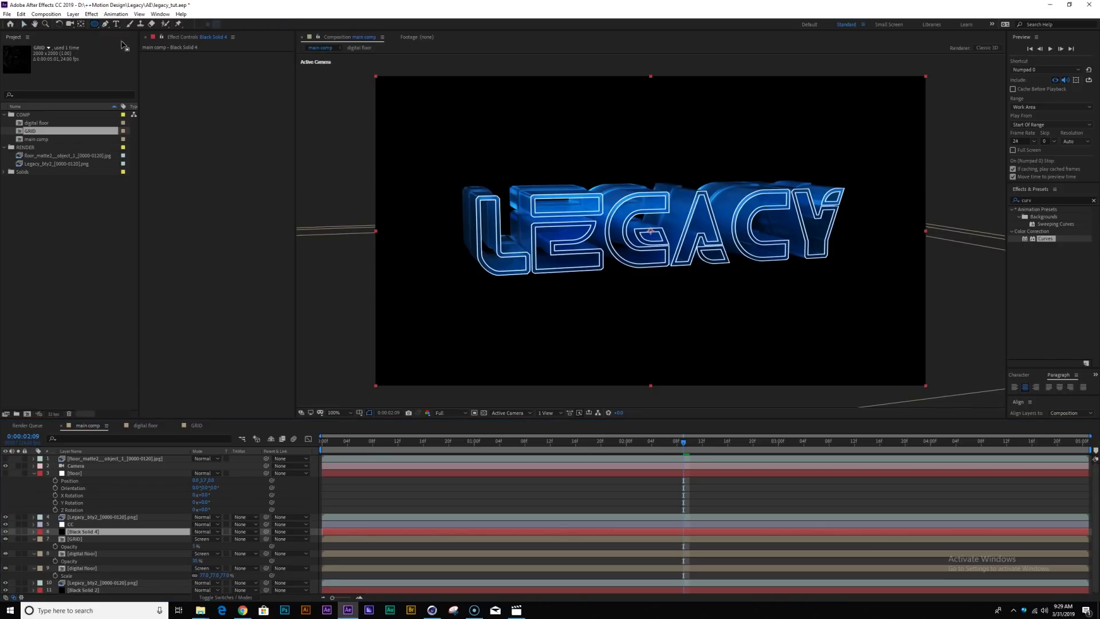
{"action": "double_click", "coordinate": [95, 25]}
{"action": "key", "text": "v"}
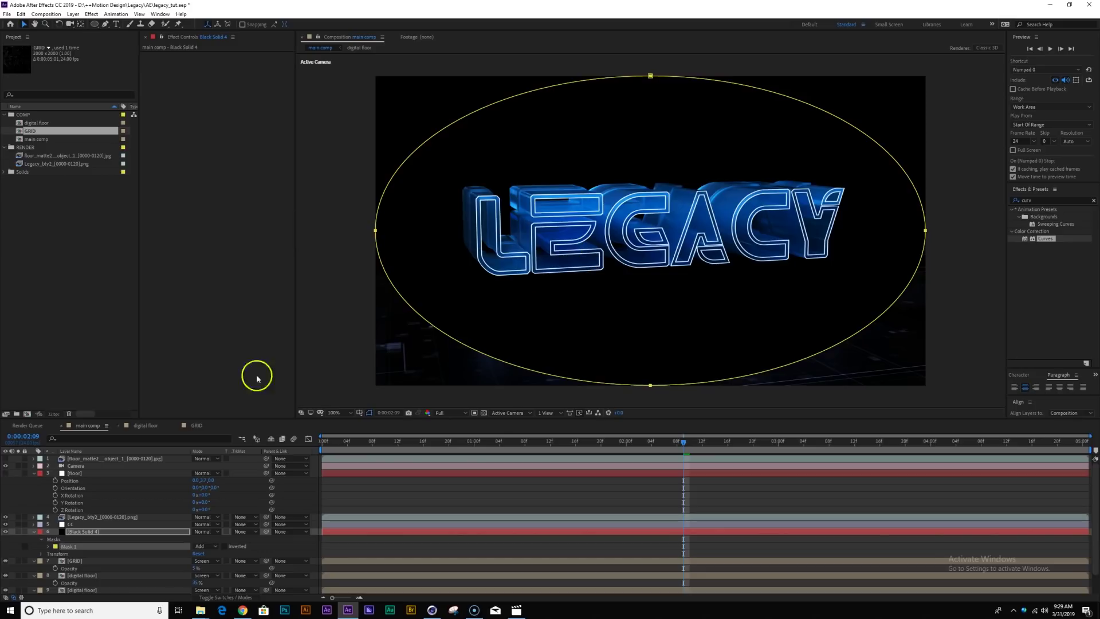
{"action": "left_click", "coordinate": [213, 549]}
{"action": "left_click", "coordinate": [225, 499]}
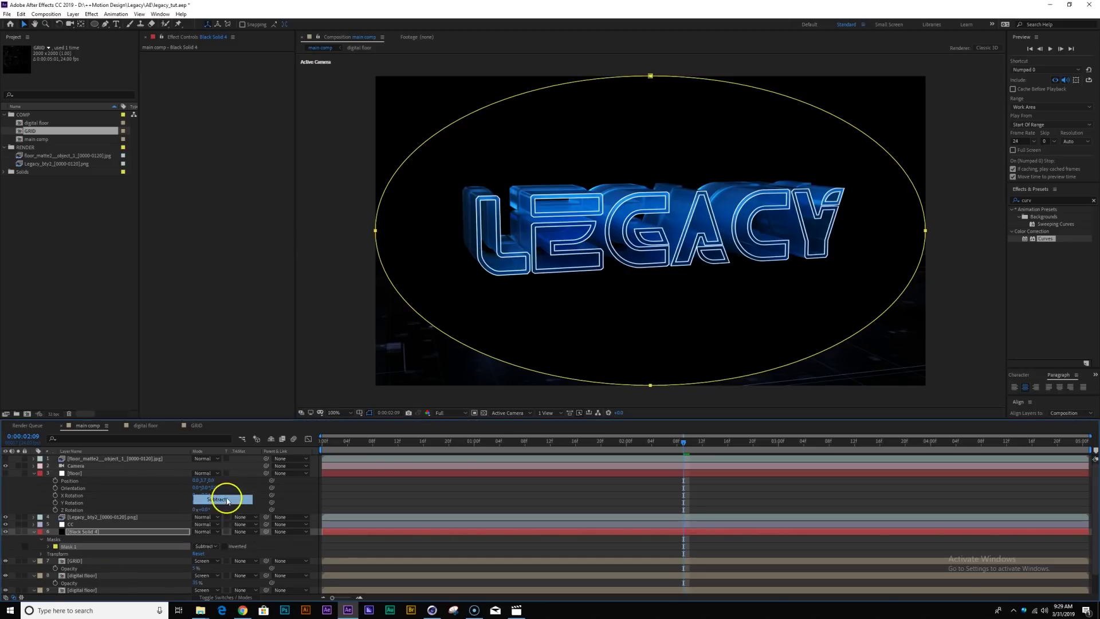
{"action": "left_click_drag", "start_coordinate": [206, 545], "coordinate": [341, 528]}
Lower the masked black solid's opacity, then make its elliptical mask slightly wider and shorter.
{"action": "key", "text": "t"}
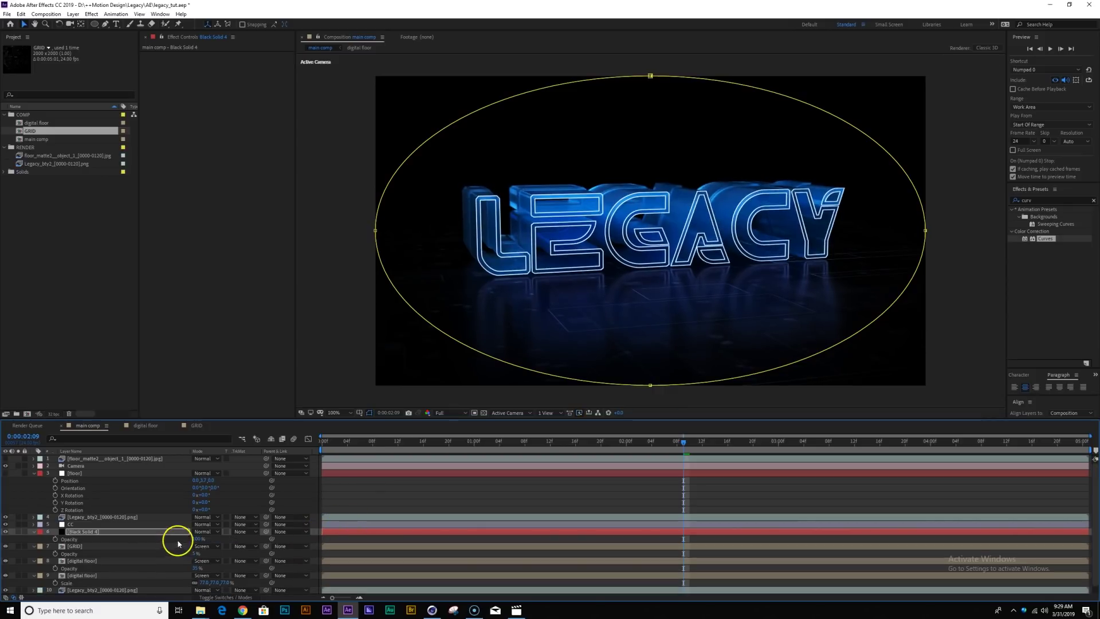
{"action": "left_click_drag", "start_coordinate": [199, 539], "coordinate": [187, 541]}
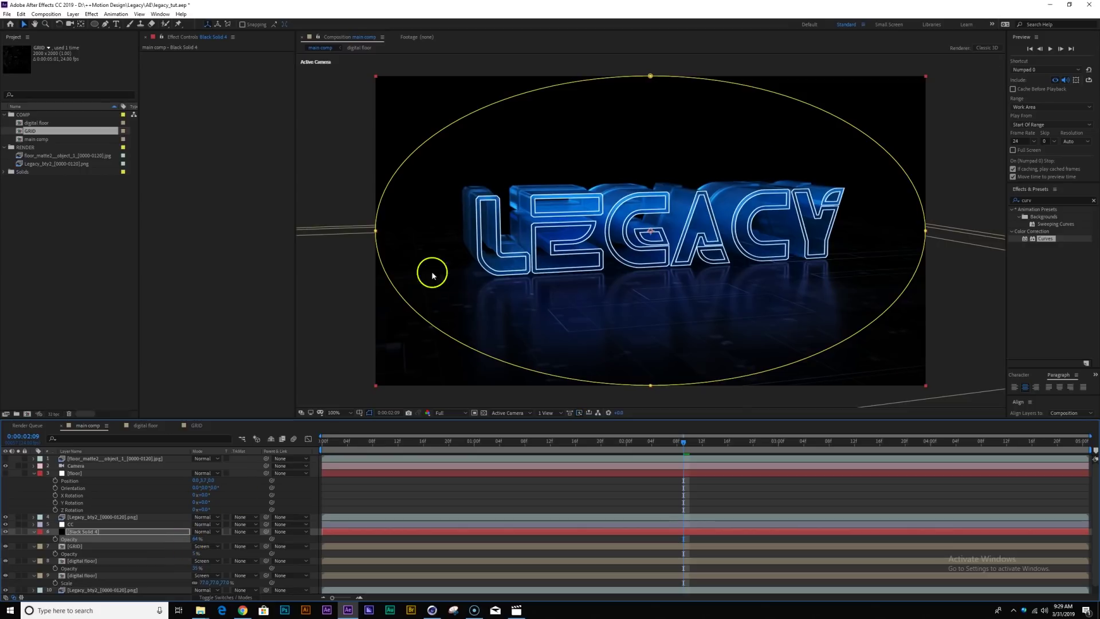
{"action": "left_click", "coordinate": [375, 229]}
{"action": "left_click_drag", "start_coordinate": [375, 231], "coordinate": [366, 232]}
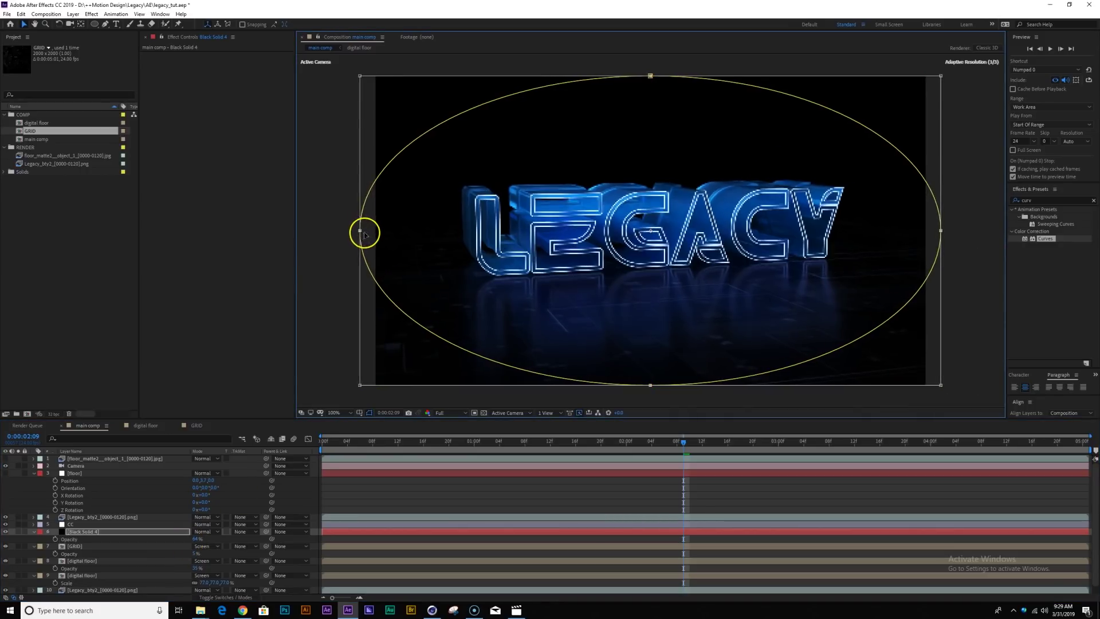
{"action": "left_click_drag", "start_coordinate": [650, 385], "coordinate": [651, 380]}
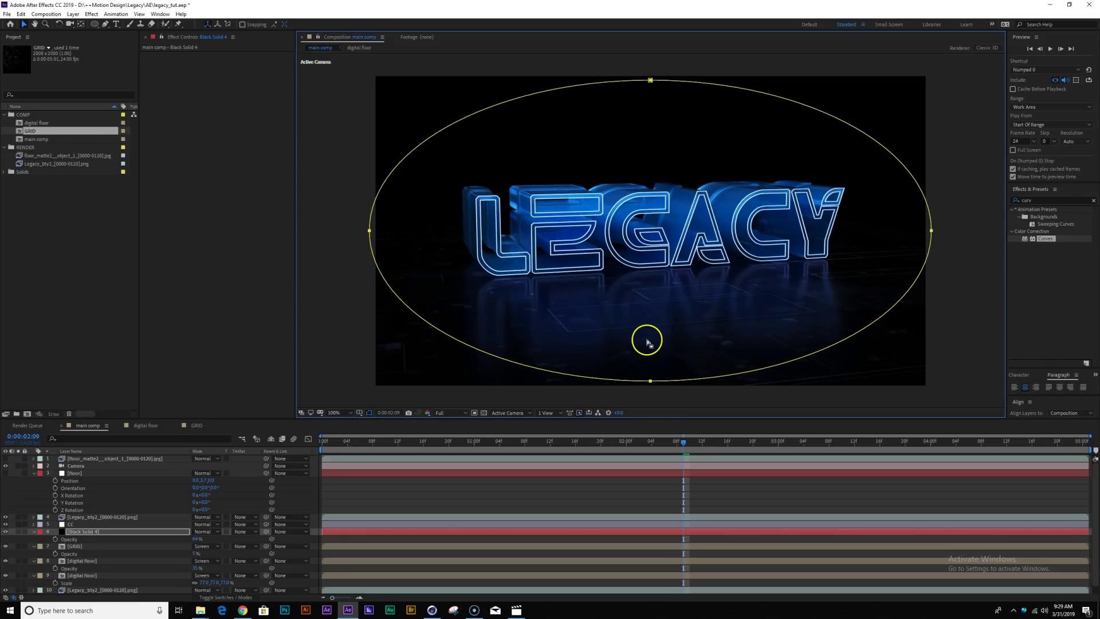
{"action": "scroll", "coordinate": [584, 315], "scroll_direction": "down", "scroll_amount": 1}
{"action": "left_click", "coordinate": [429, 309]}
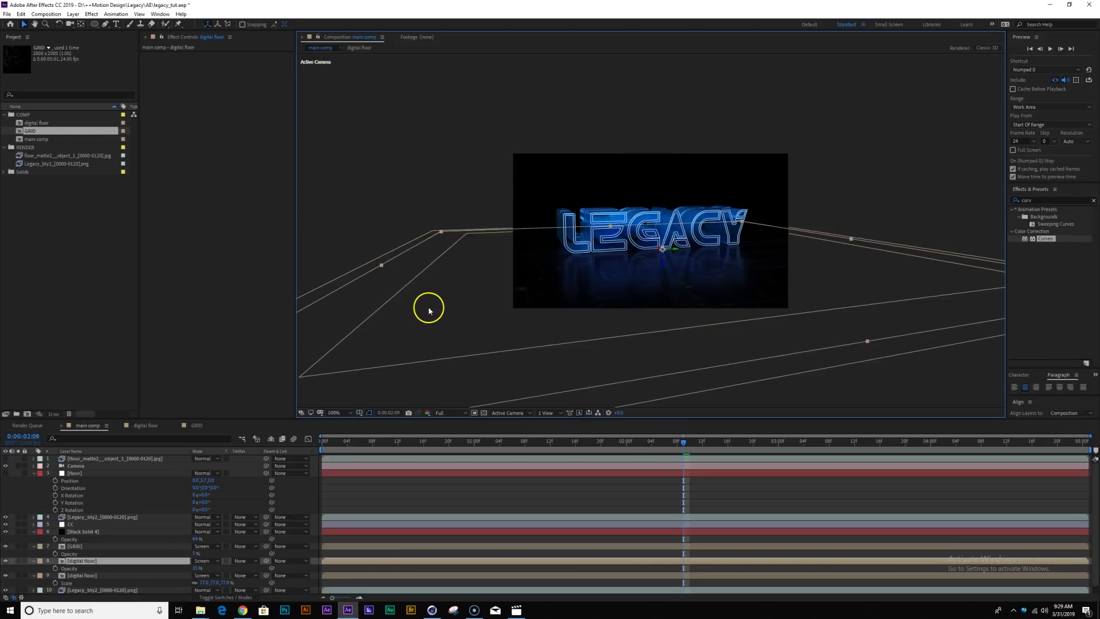
Create an adjustment layer directly above the upper Legacy_bty2 layer and name it CC.
{"action": "scroll", "coordinate": [429, 309], "scroll_direction": "up", "scroll_amount": 1}
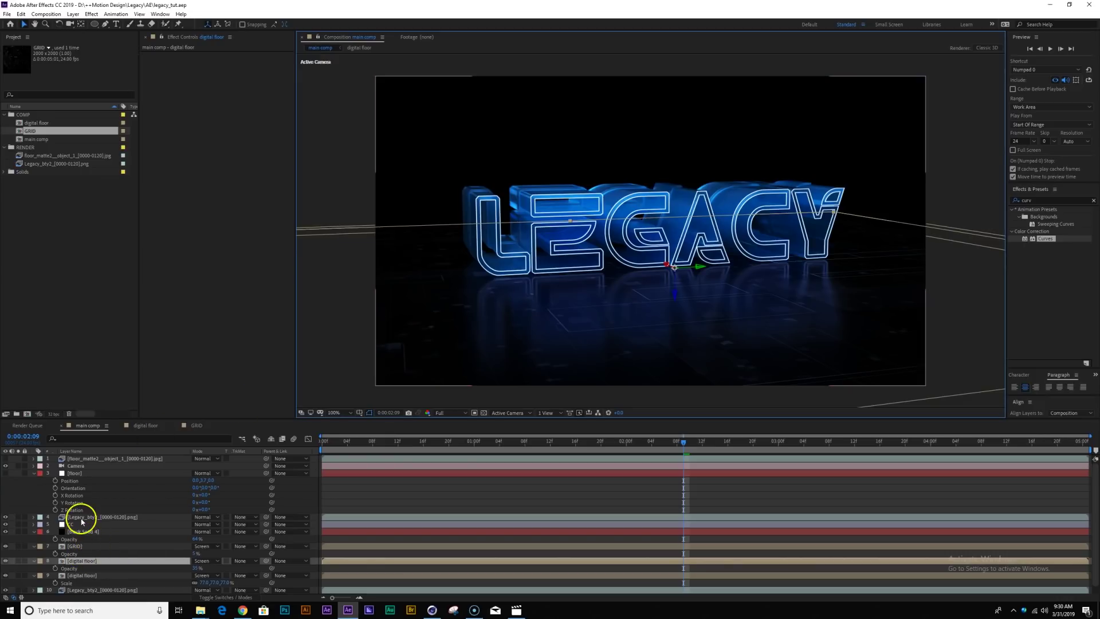
{"action": "left_click", "coordinate": [80, 524]}
{"action": "left_click", "coordinate": [95, 518]}
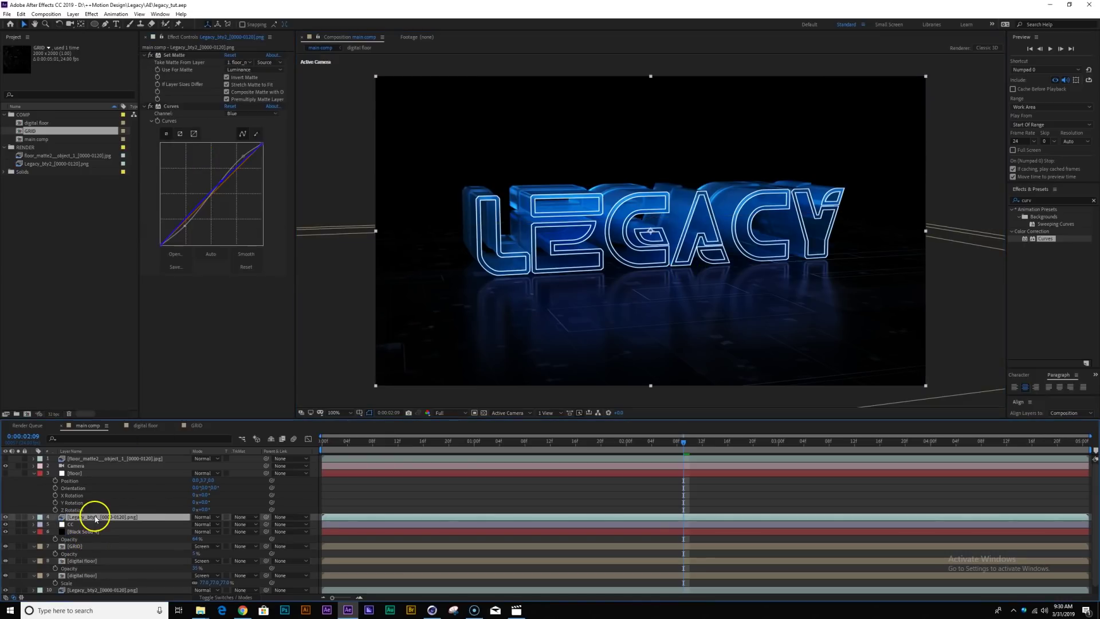
{"action": "key", "text": "ctrl+alt+y"}
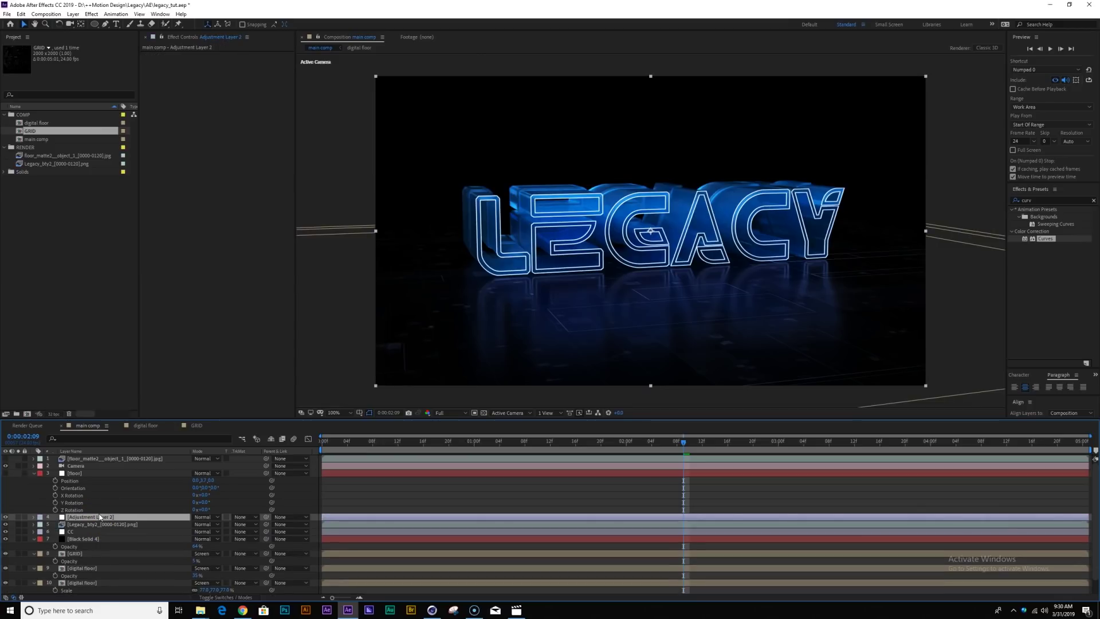
{"action": "key", "text": "Return"}
{"action": "type", "text": "C"}
{"action": "key", "text": "Return"}
Apply the Stylize Glow effect to the new CC adjustment layer and start adjusting its Glow Radius.
{"action": "left_click", "coordinate": [1044, 199]}
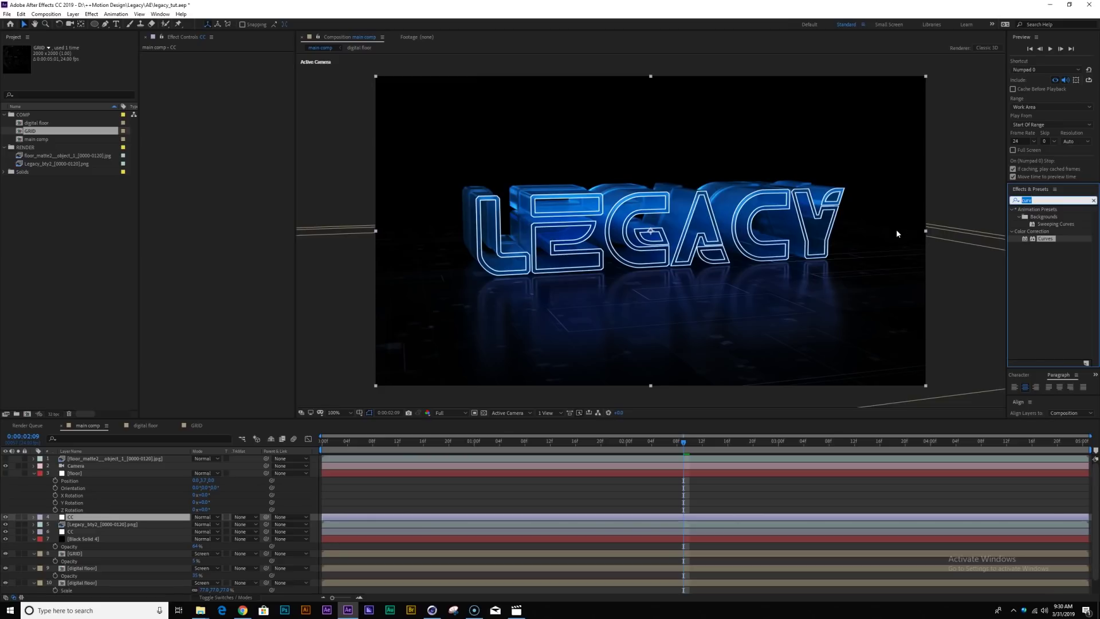
{"action": "type", "text": "glow"}
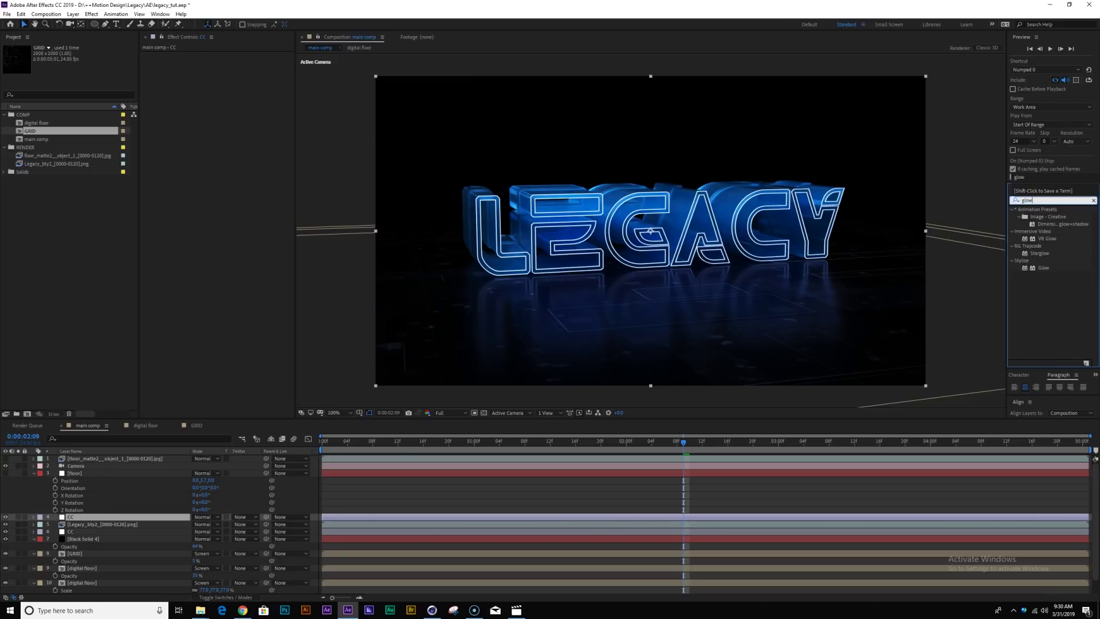
{"action": "double_click", "coordinate": [1043, 267]}
{"action": "left_click_drag", "start_coordinate": [232, 74], "coordinate": [233, 75]}
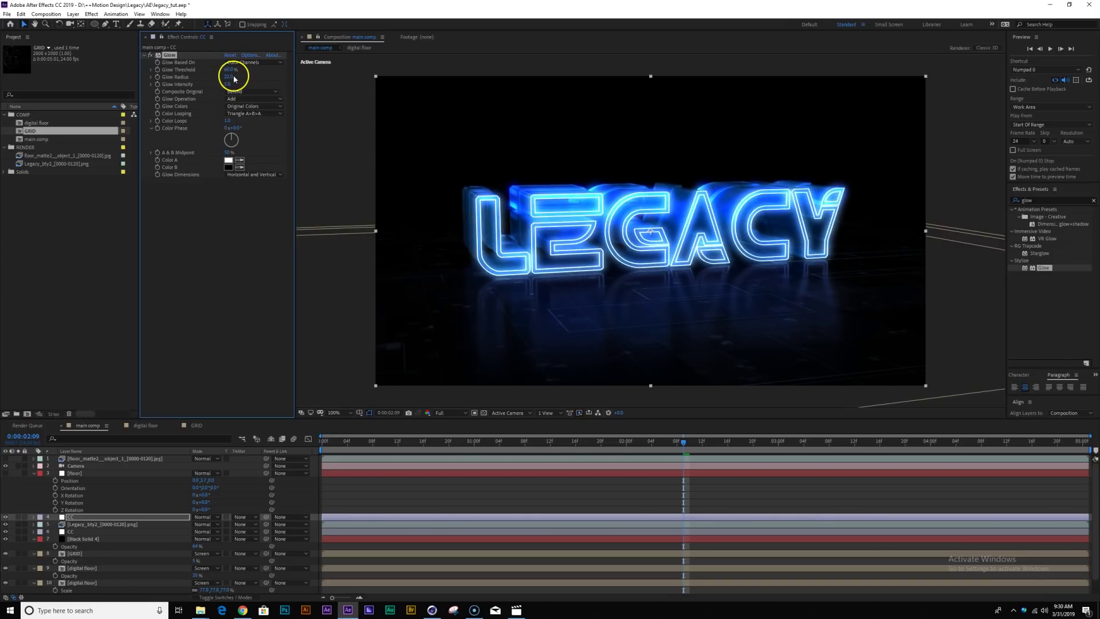